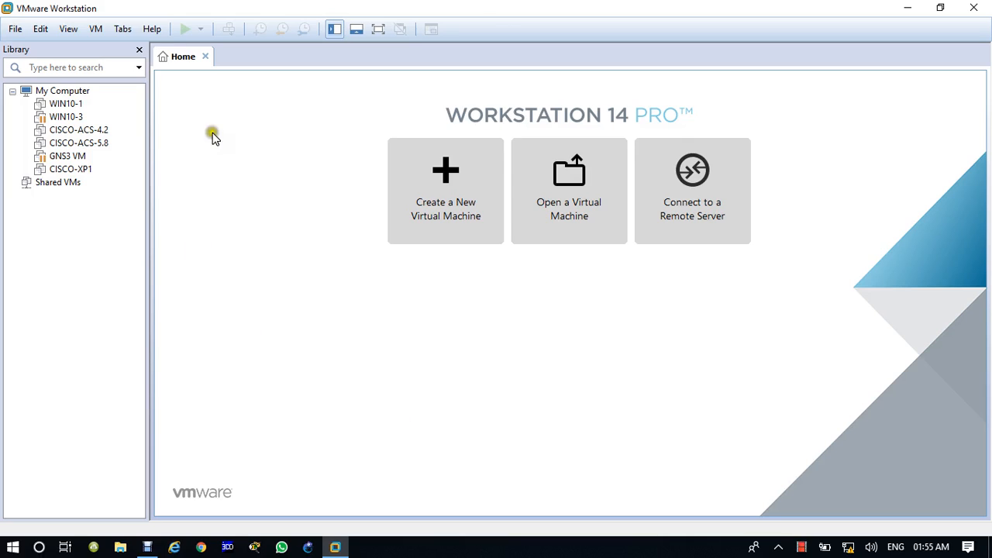
Hide the virtual machine library, close and reopen the Home page, then show the library again.
left_click(973, 8)
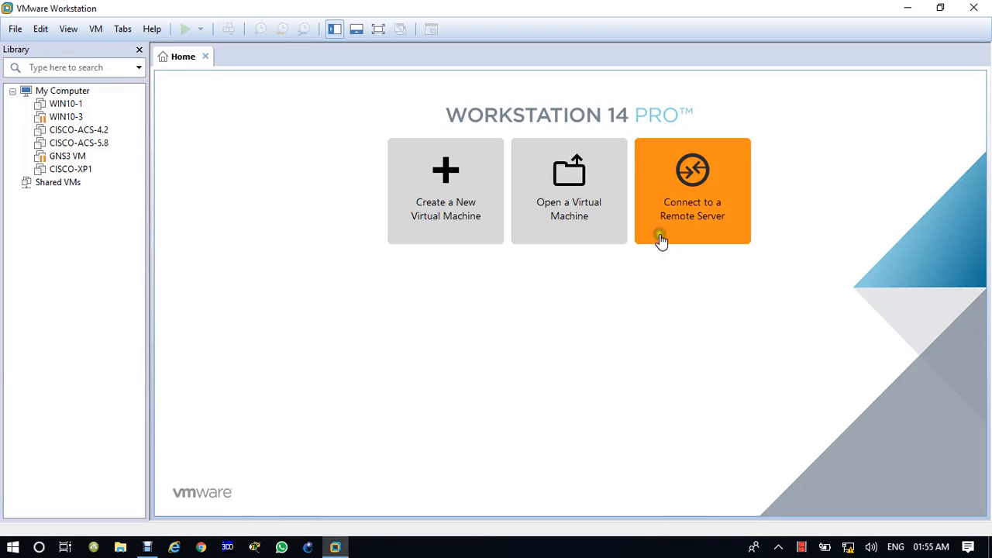
left_click(139, 50)
left_click(56, 56)
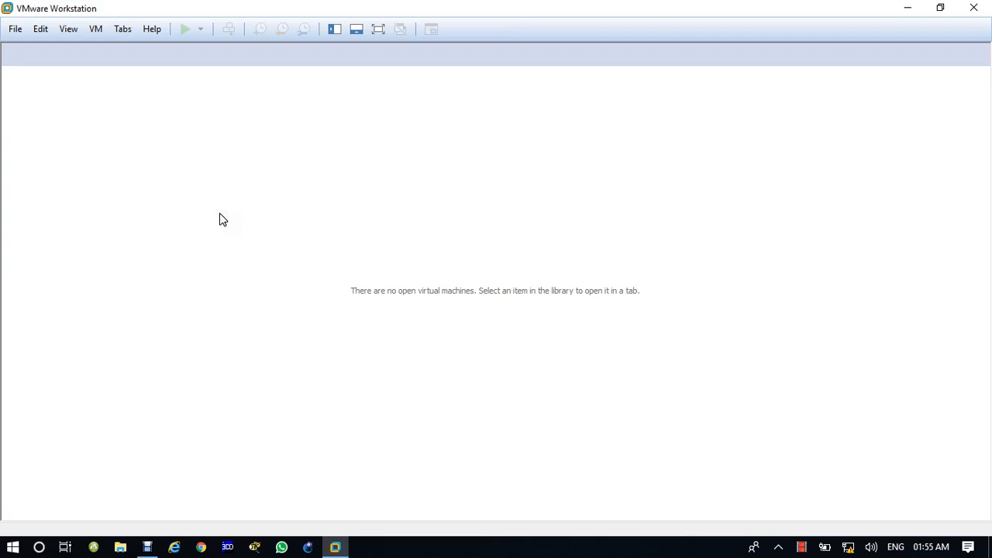
left_click(122, 31)
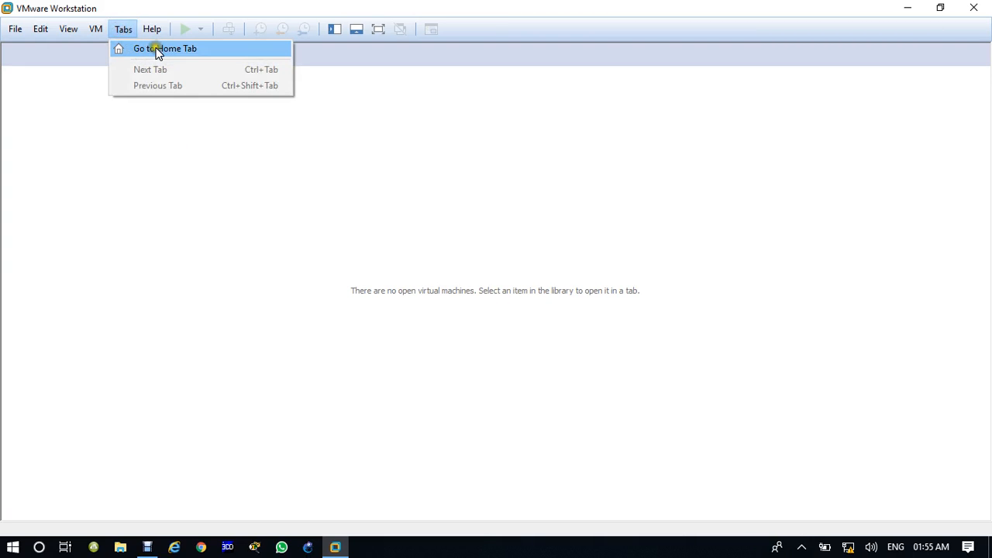
left_click(175, 48)
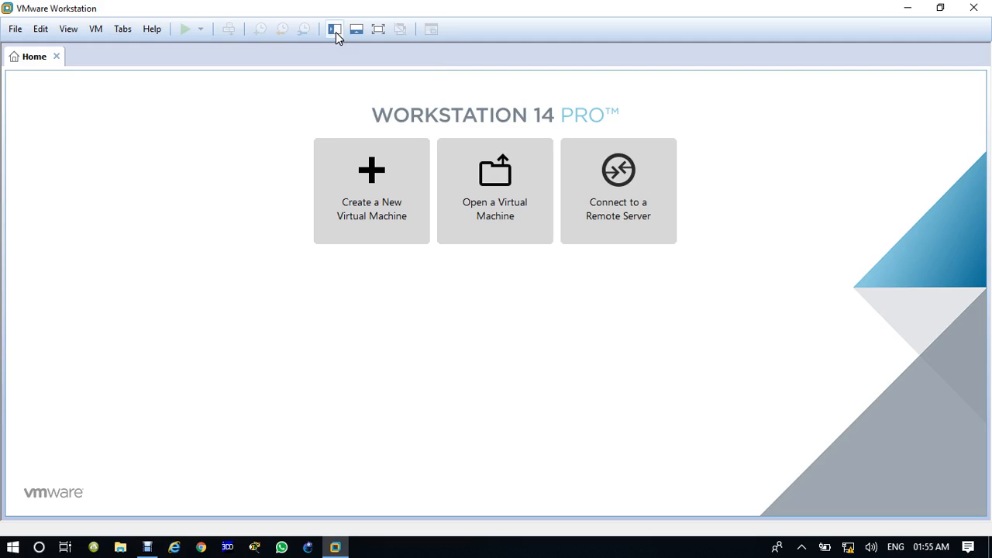
left_click(336, 31)
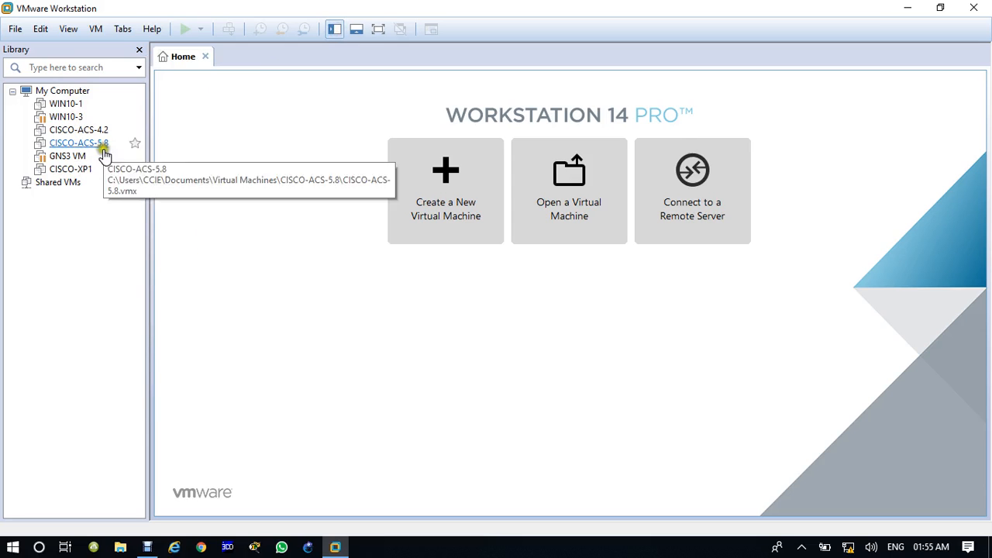
Start a Typical new virtual machine, set to install the OS later, with Windows Server 2016 as guest.
left_click(447, 198)
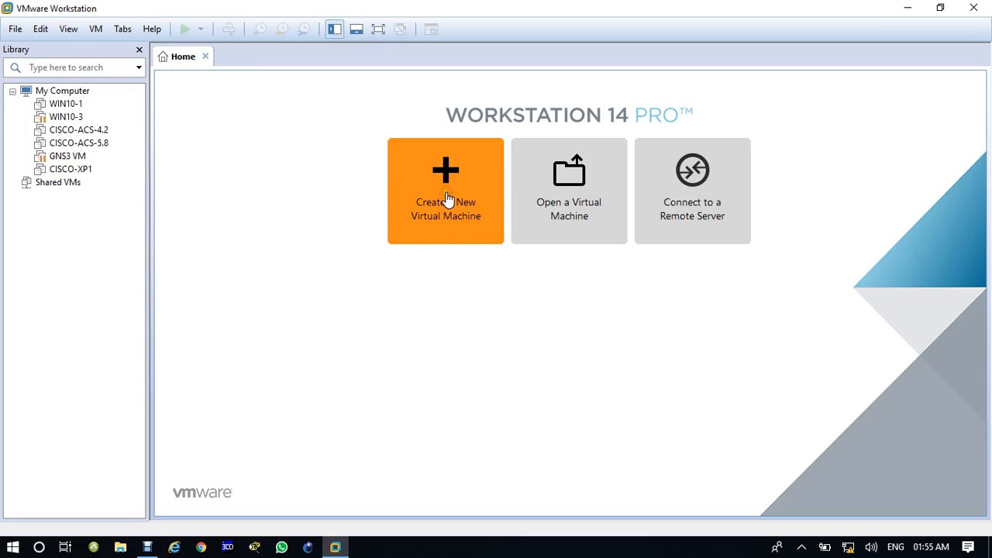
left_click(446, 194)
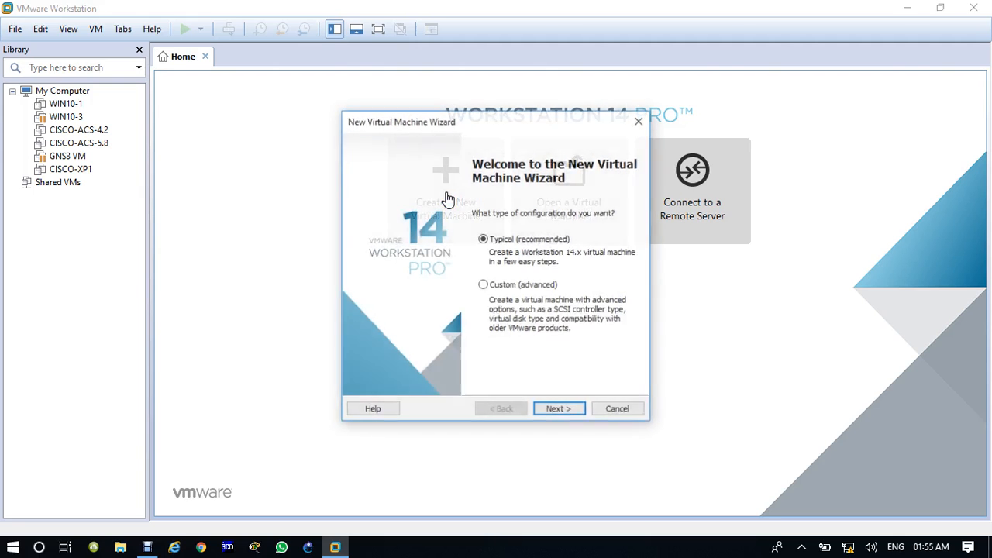
left_click(562, 410)
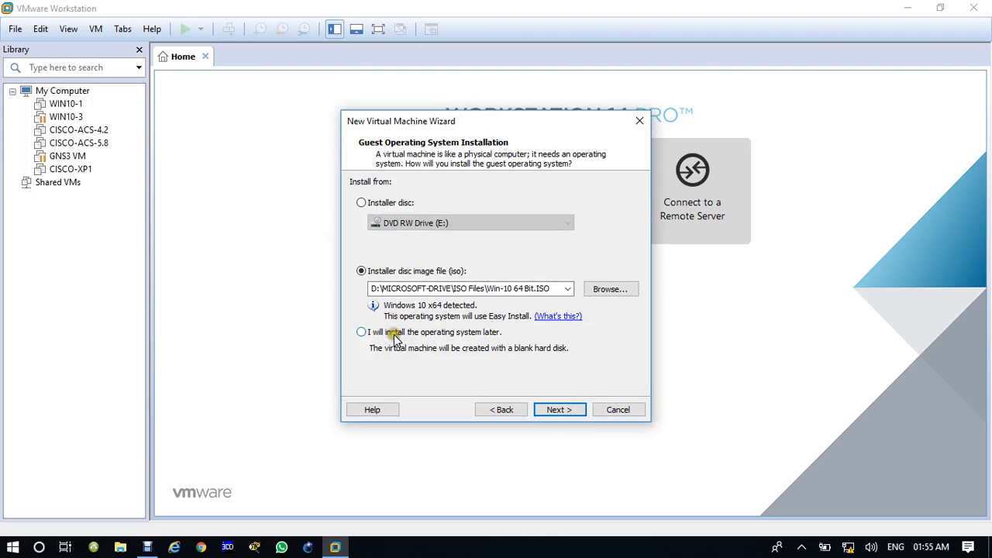
left_click(392, 332)
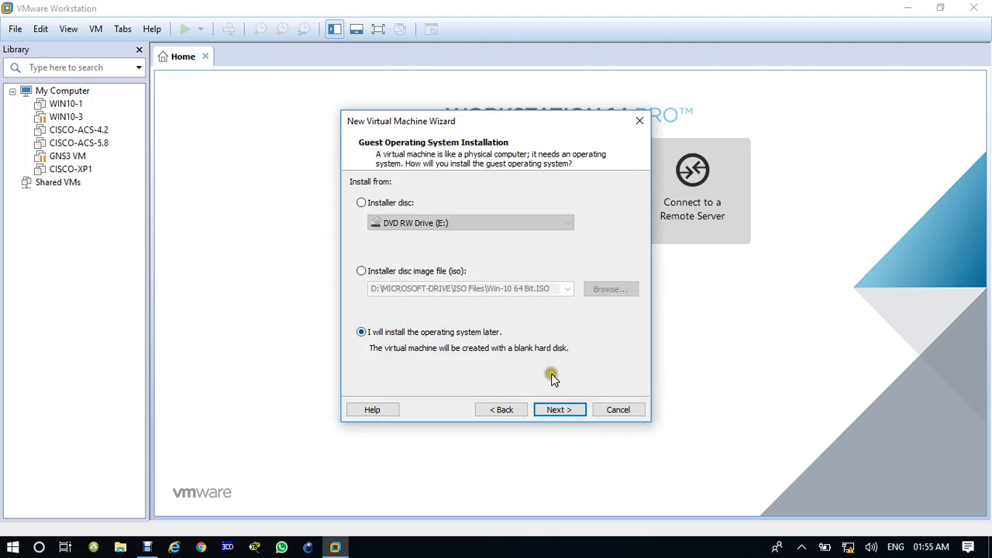
left_click(556, 410)
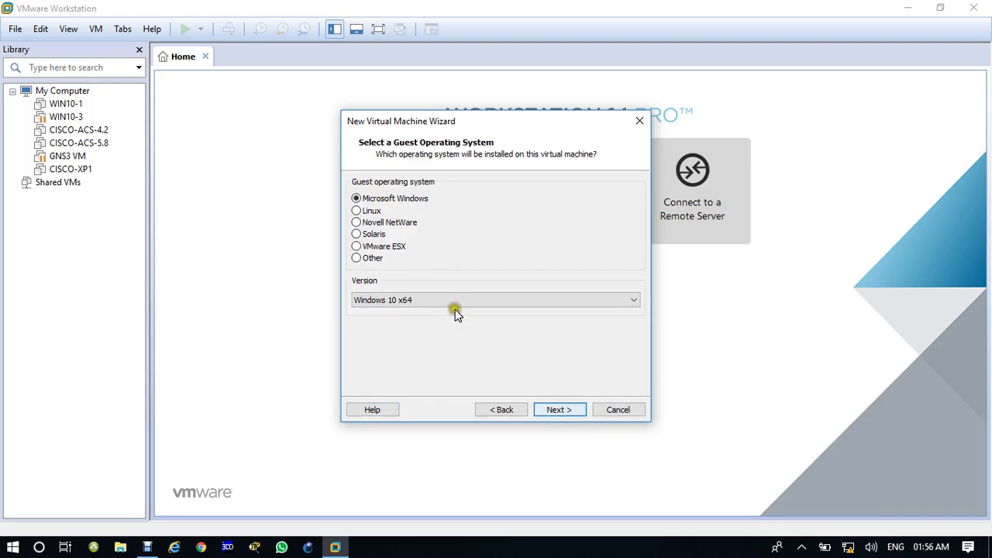
left_click(393, 300)
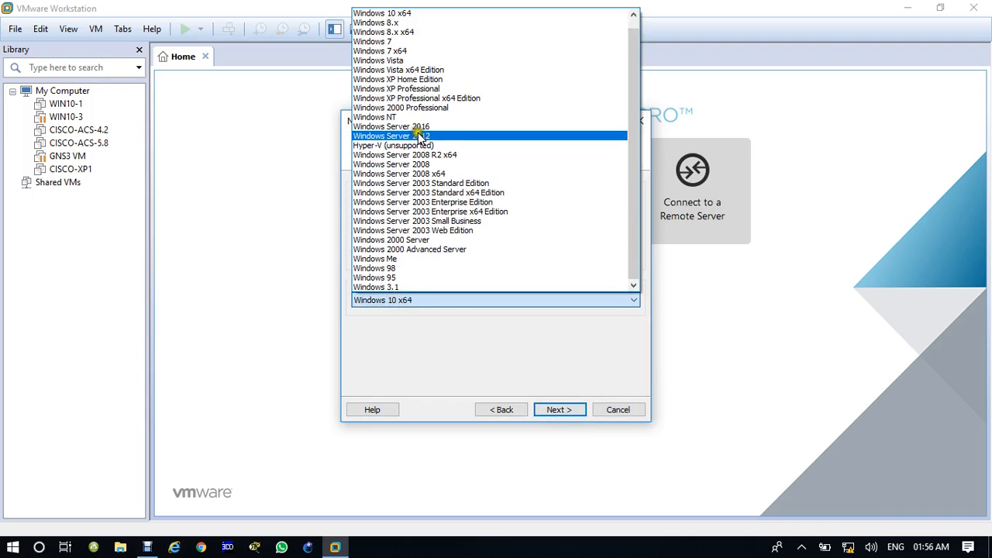
left_click(420, 128)
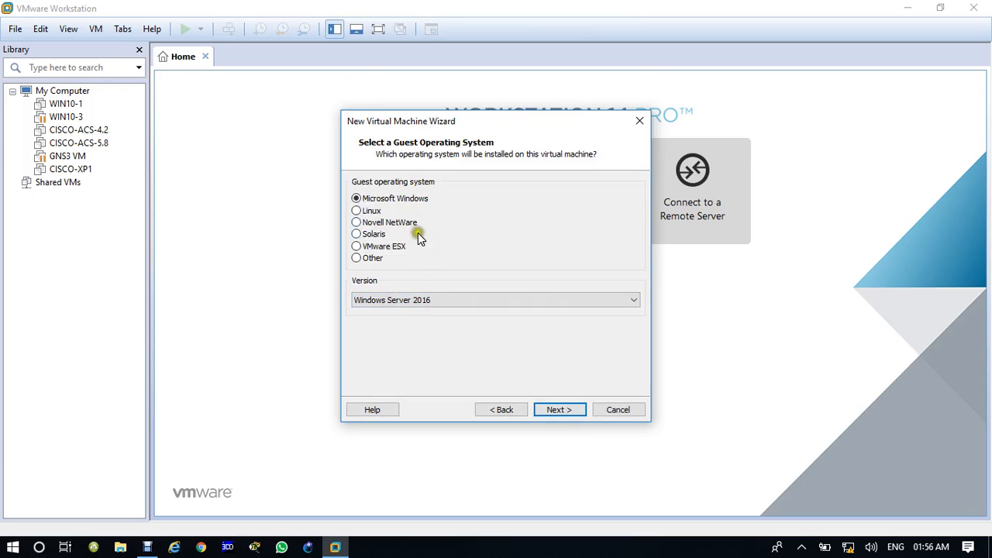
left_click(562, 413)
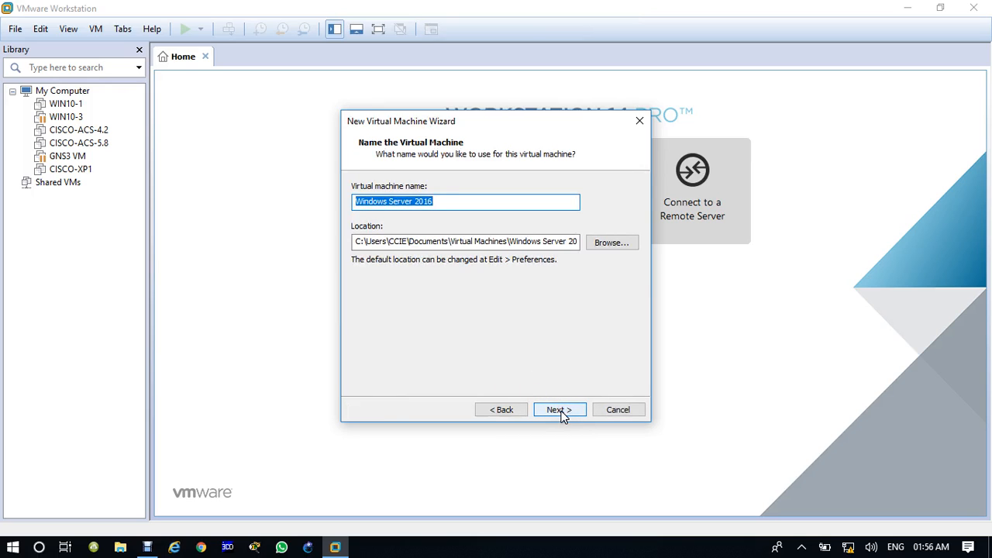
Name the machine YDC1, keep the 60 GB disk, and finish creating it.
type("Y")
left_click(453, 264)
type("D1")
key("BackSpace")
type("C1")
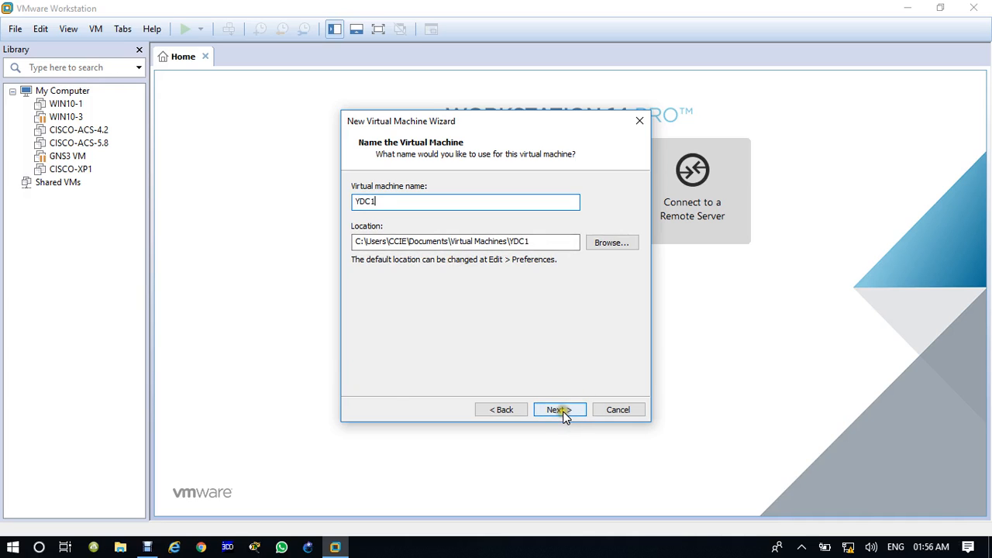
left_click(561, 410)
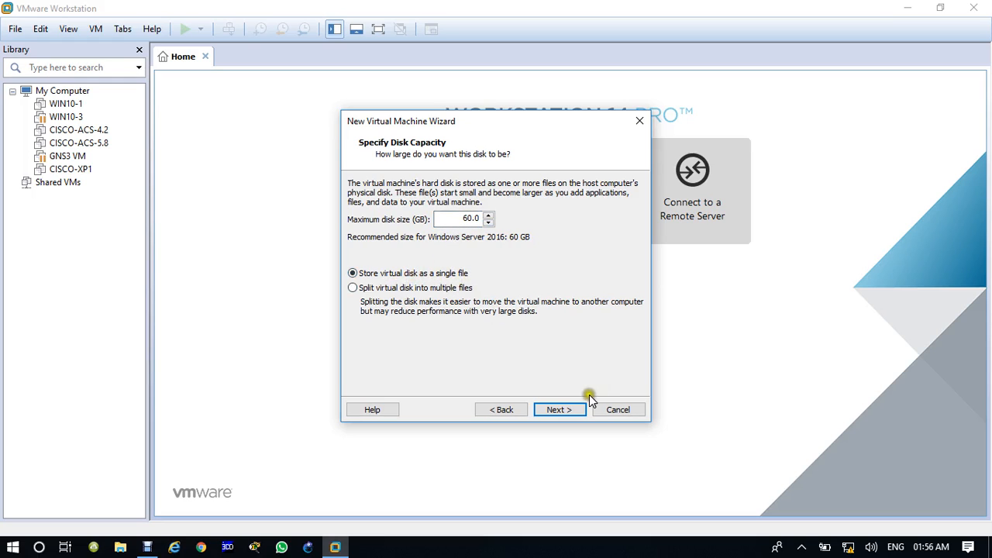
left_click(572, 409)
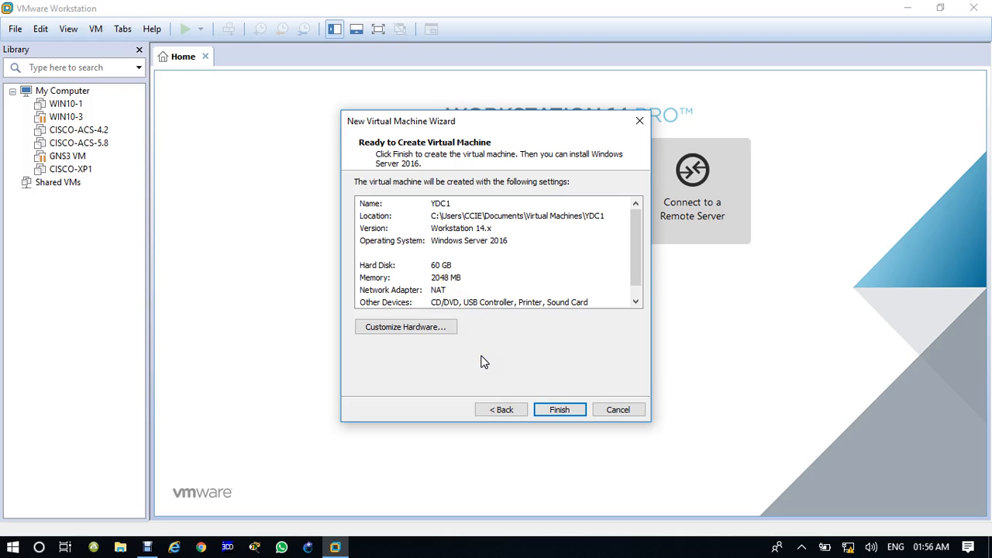
left_click(568, 411)
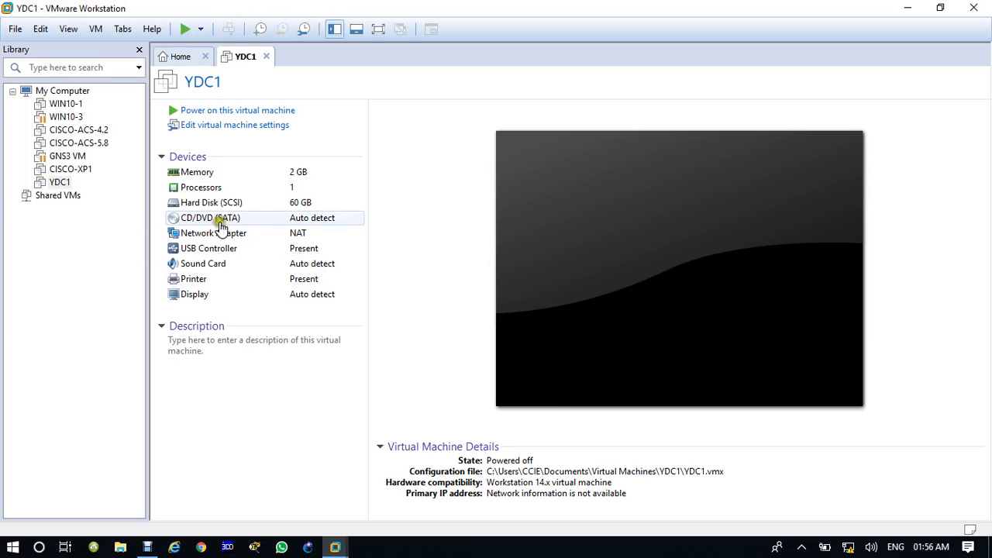
In YDC1's settings, switch the CD/DVD (SATA) drive to use an ISO image file.
left_click(225, 125)
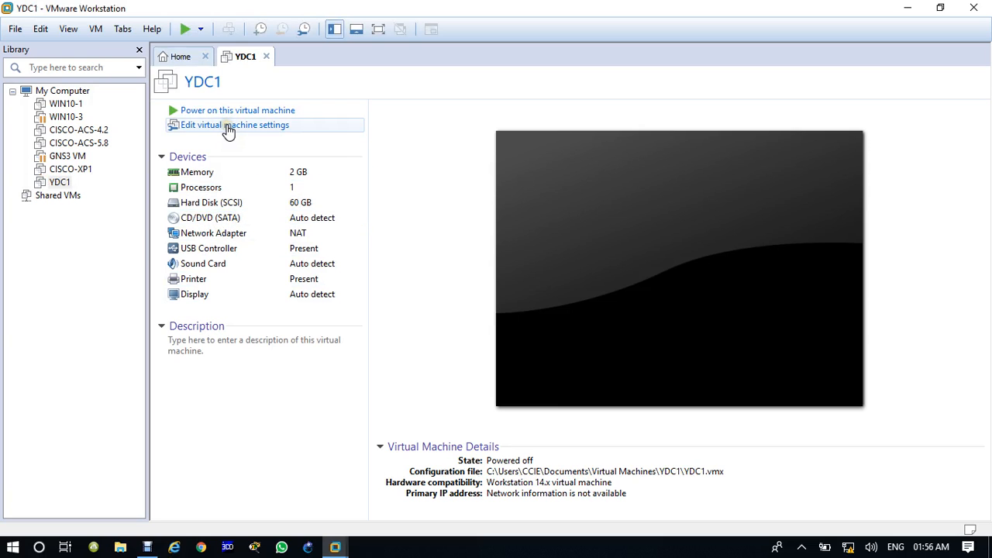
left_click(228, 128)
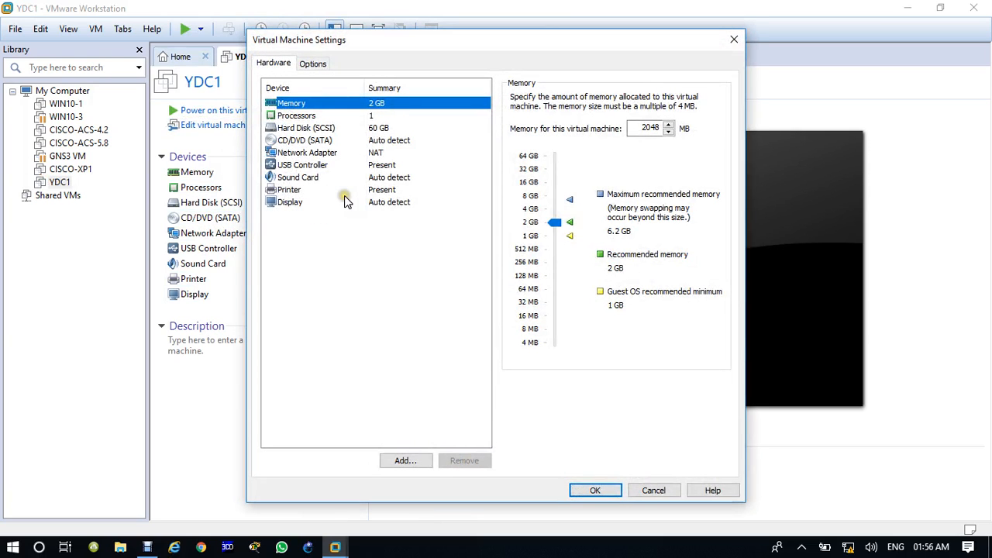
left_click(306, 140)
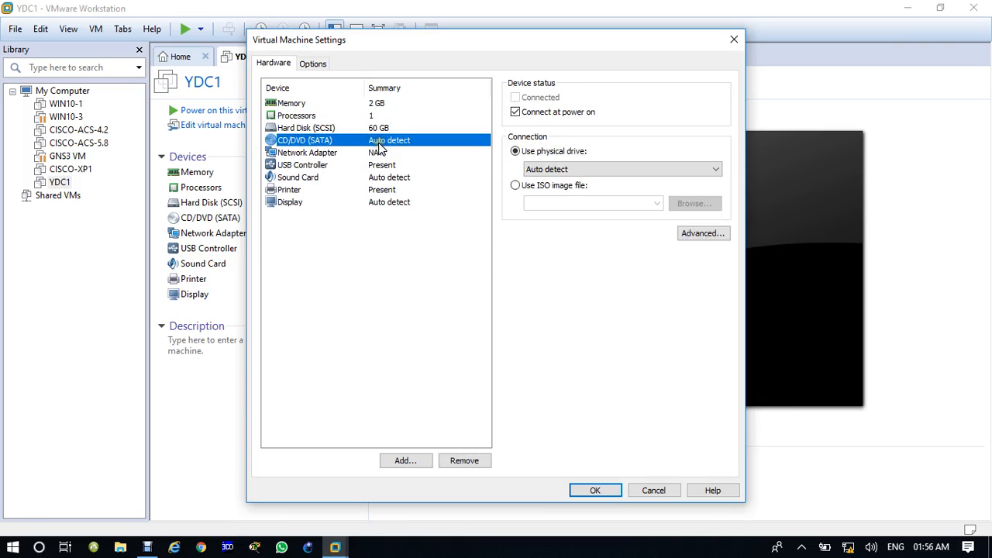
left_click(517, 187)
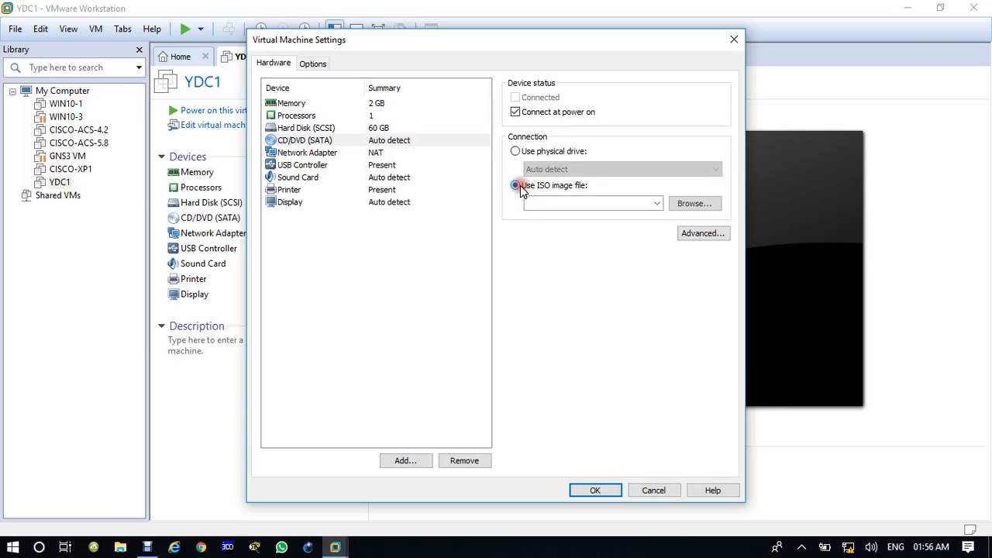
Attach the Windows Server 2016 ISO from D:\MICROSOFT-DRIVE\ISO Files, save, and power on YDC1.
left_click(692, 204)
scroll(328, 228, "down", 4)
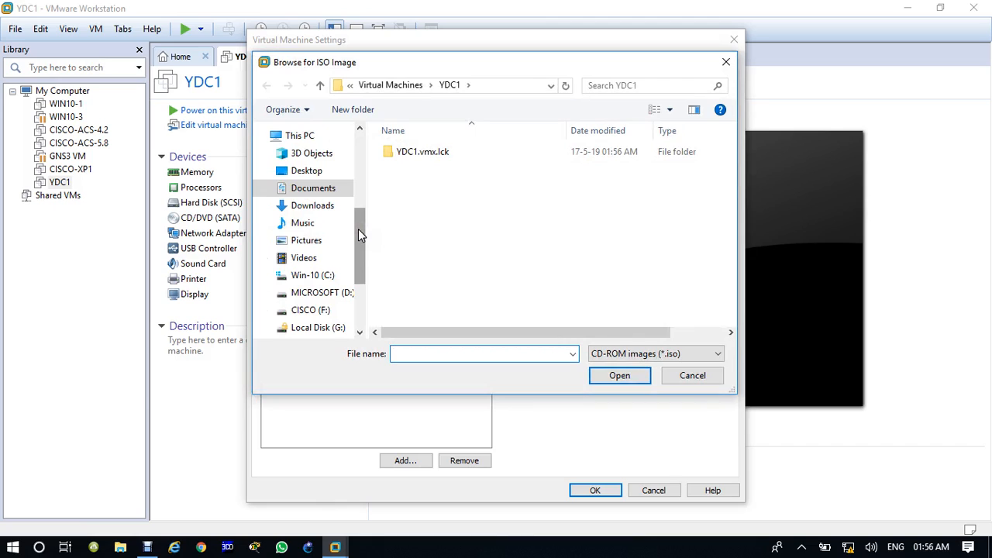
left_click_drag(358, 229, 358, 245)
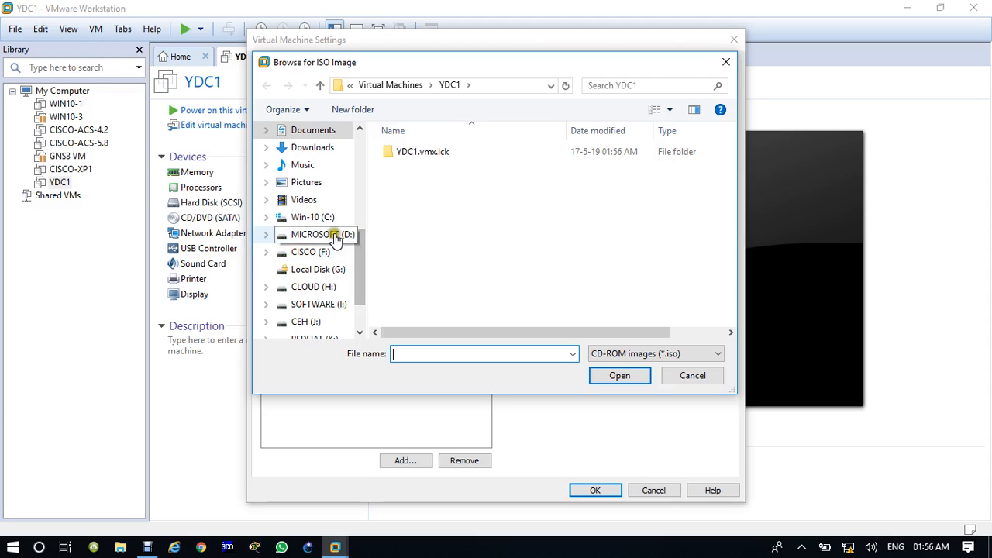
left_click(343, 234)
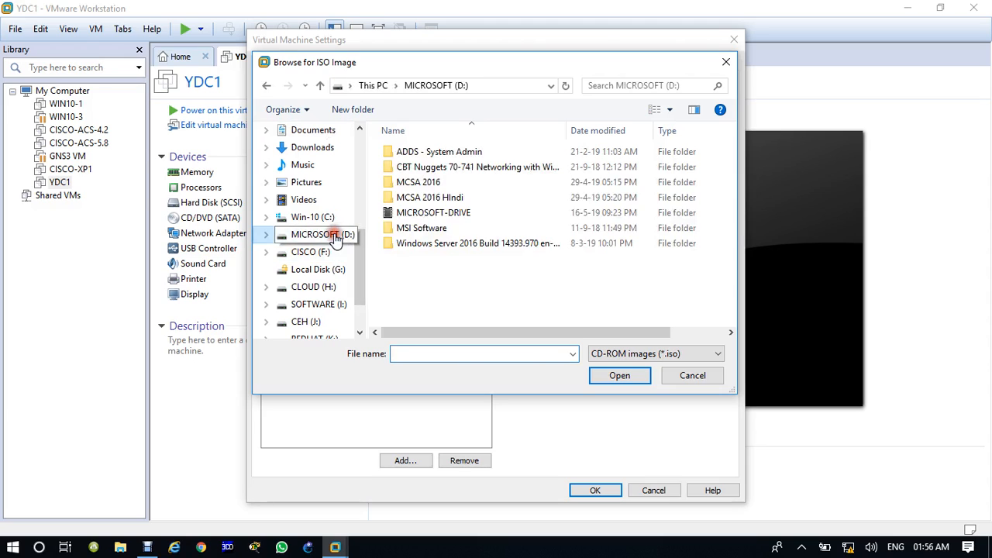
left_click(424, 215)
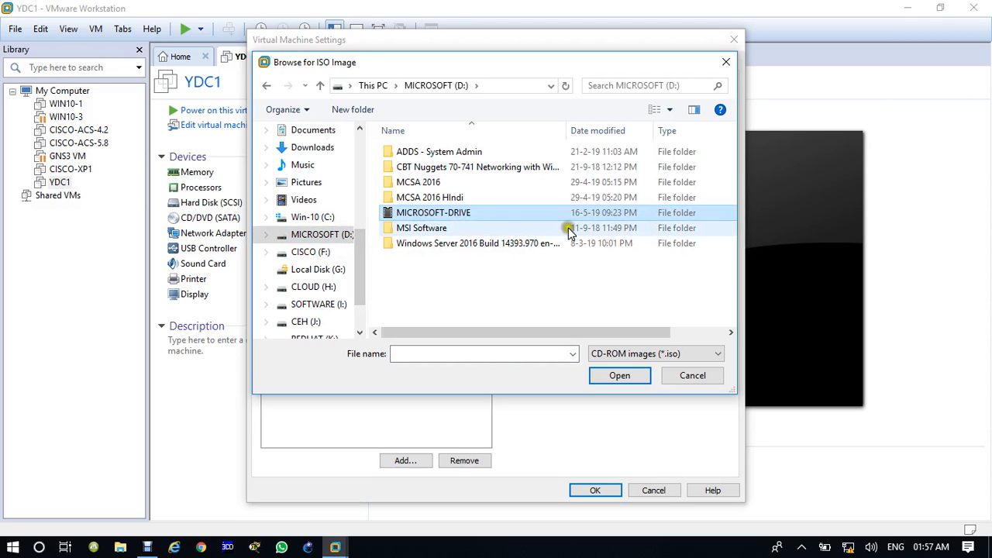
double_click(455, 218)
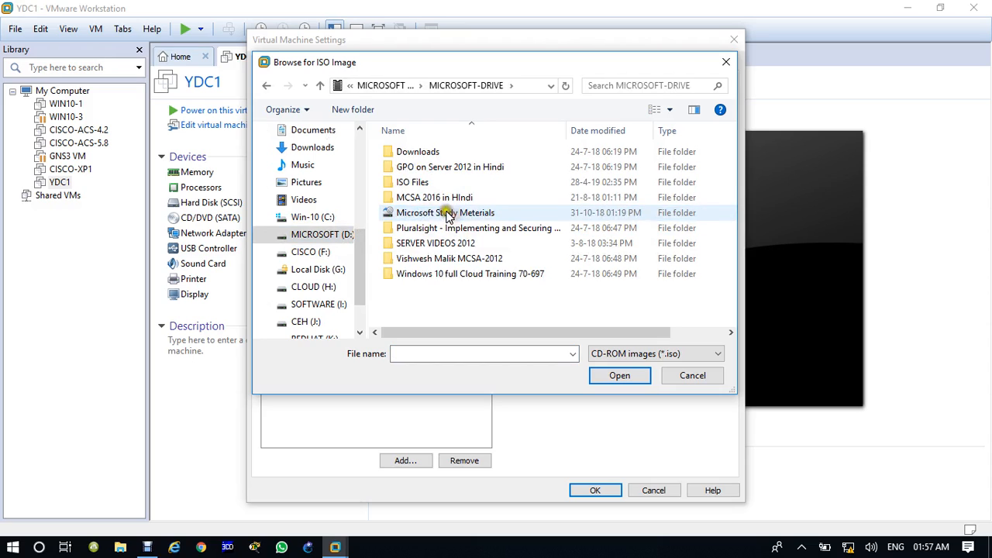
double_click(413, 183)
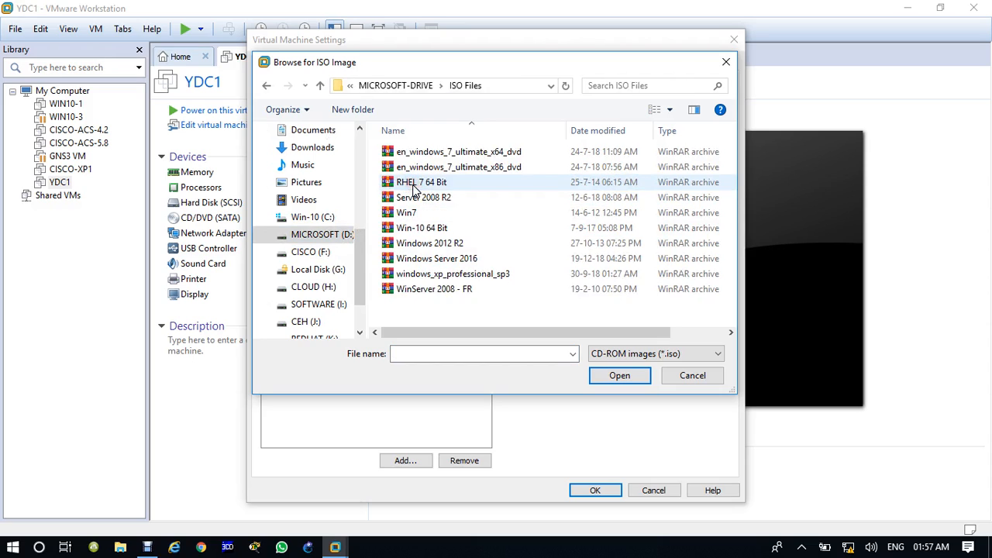
left_click(443, 260)
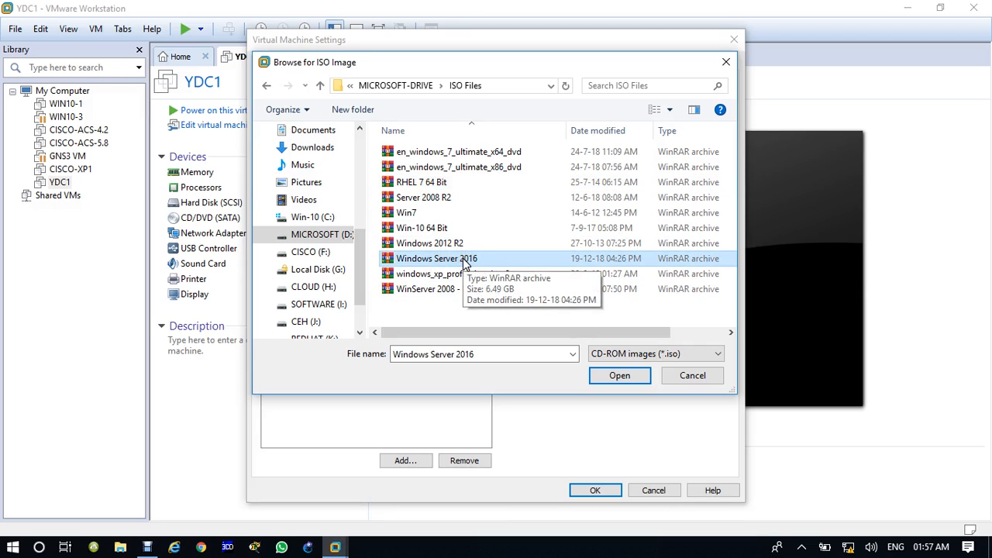
left_click(631, 378)
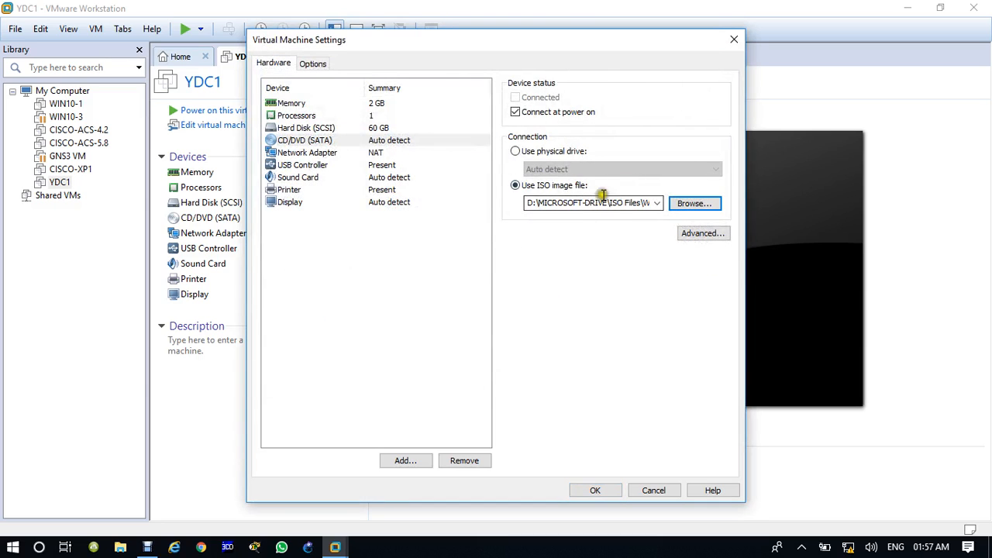
left_click(598, 491)
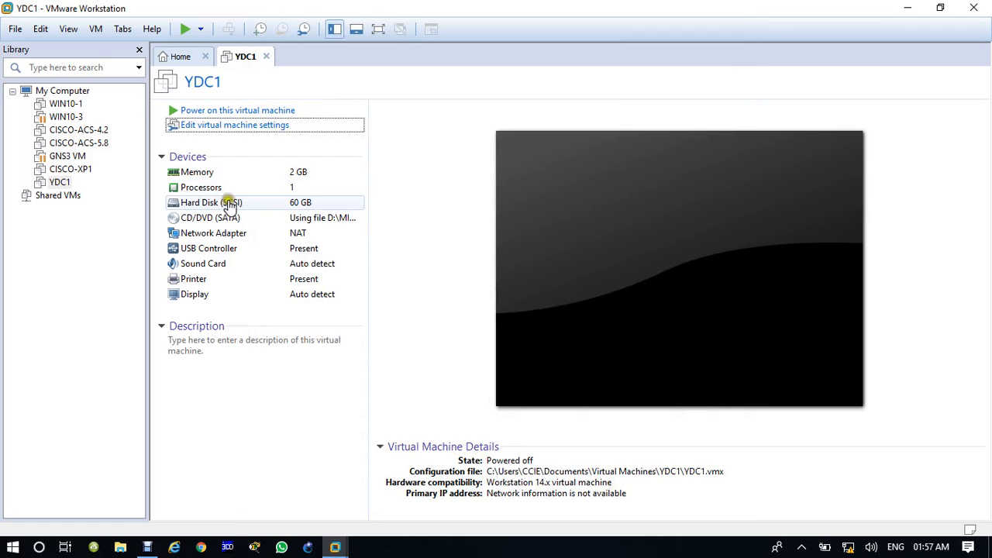
left_click(211, 111)
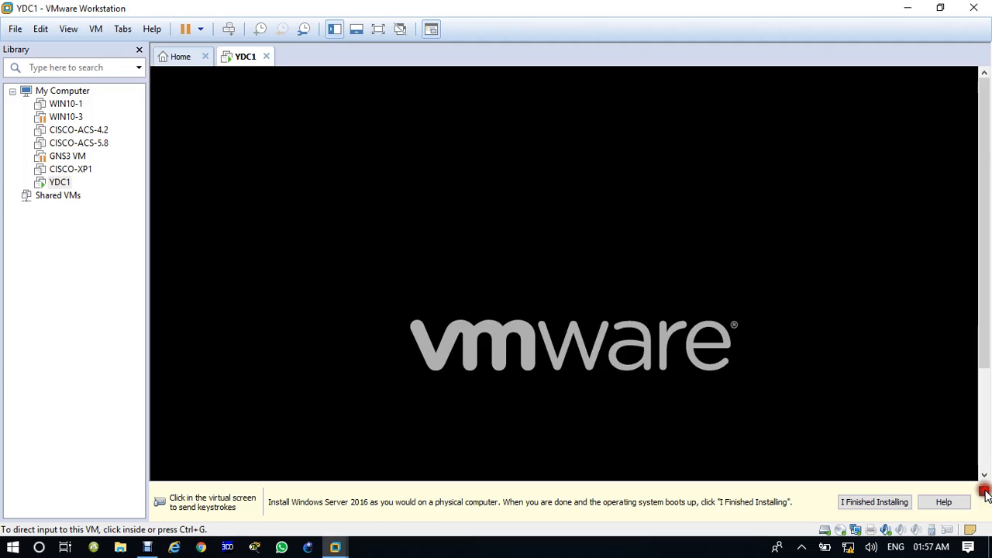
Dismiss the install hint, boot YDC1 from the disc with a keypress, then release input with Ctrl+Alt.
left_click(983, 493)
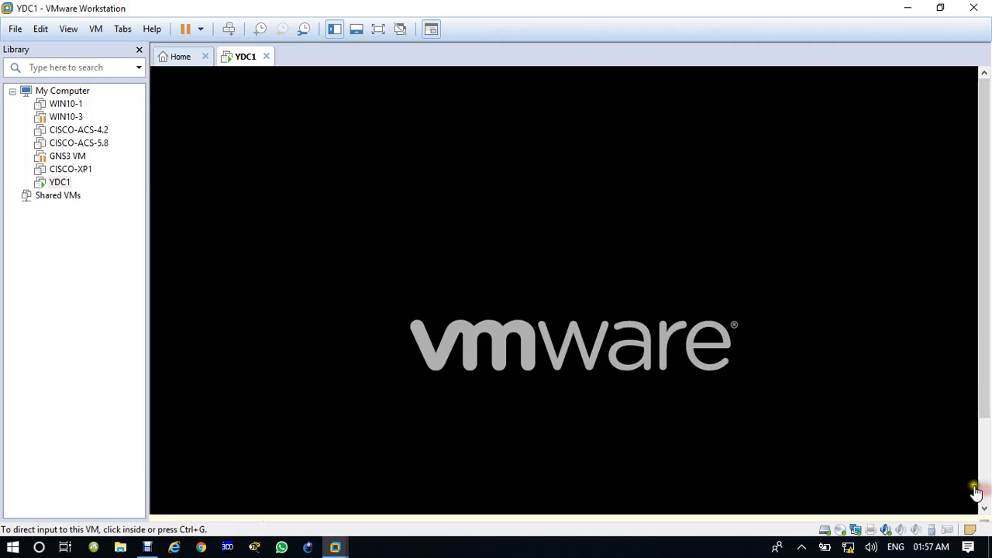
left_click(494, 279)
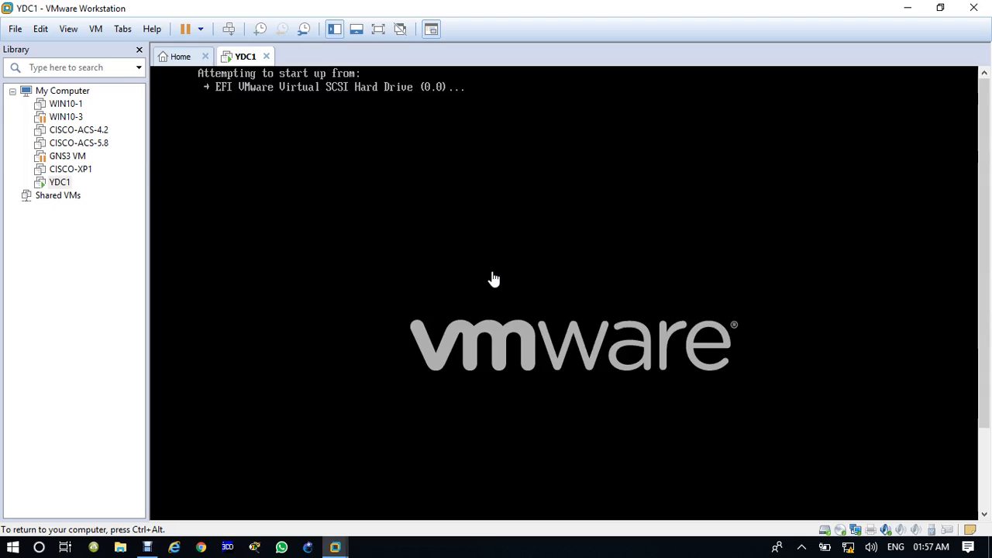
key("Return")
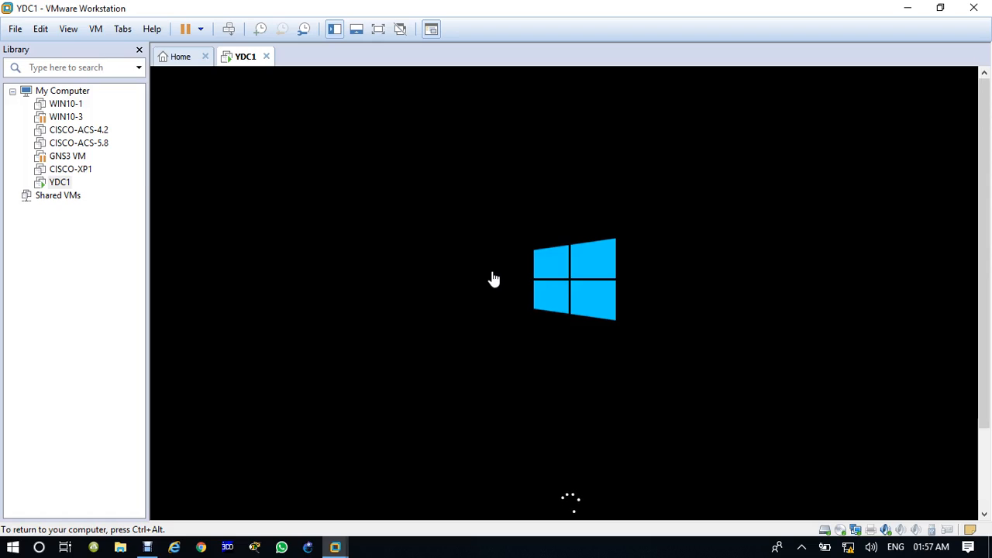
key("ctrl+alt")
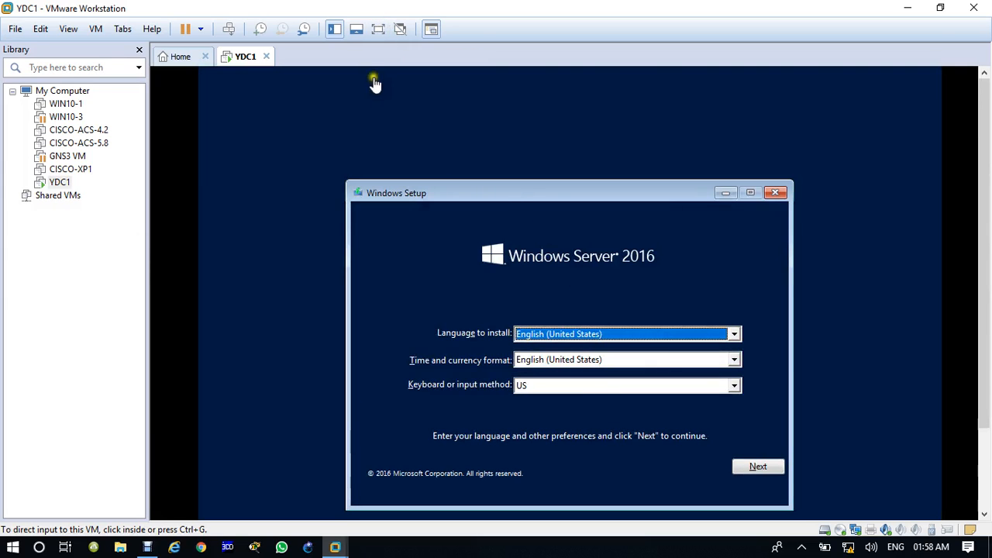
Go full screen and keep the US keyboard and English (United States) format in Setup.
left_click(377, 26)
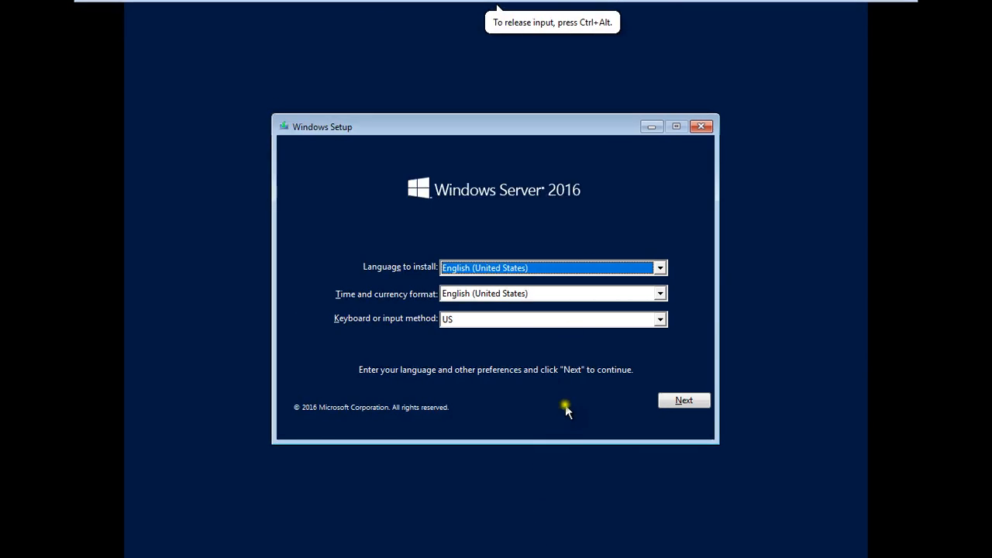
left_click(468, 321)
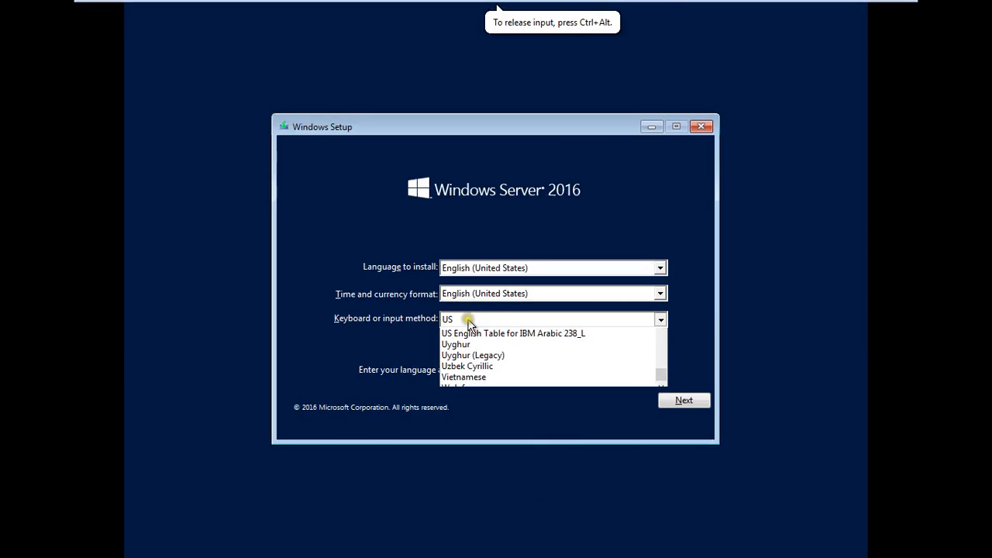
left_click(468, 320)
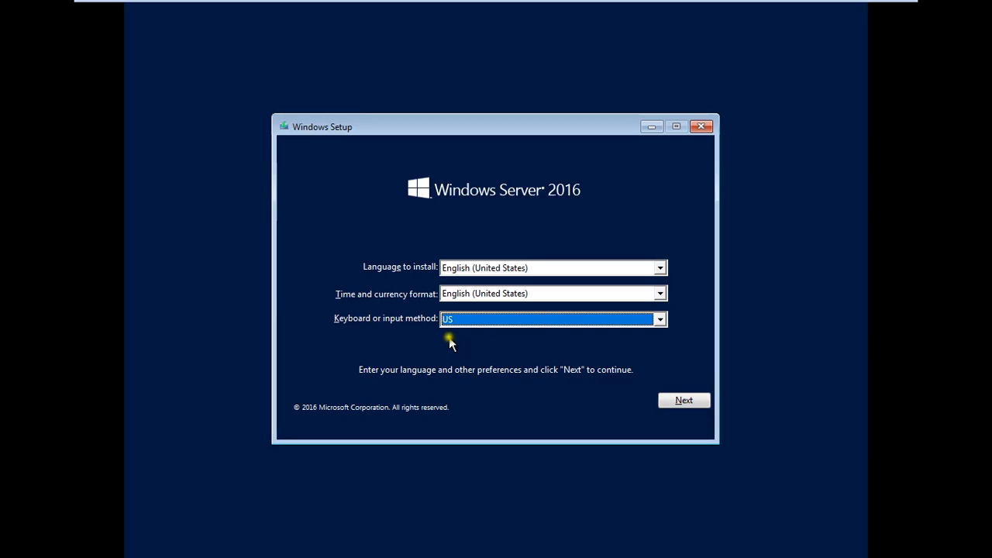
left_click(477, 295)
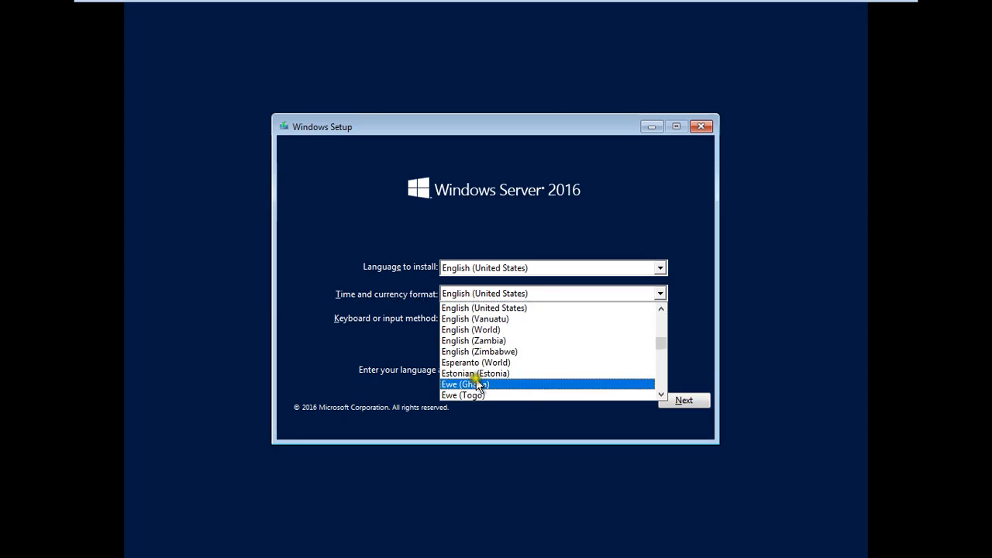
left_click(401, 343)
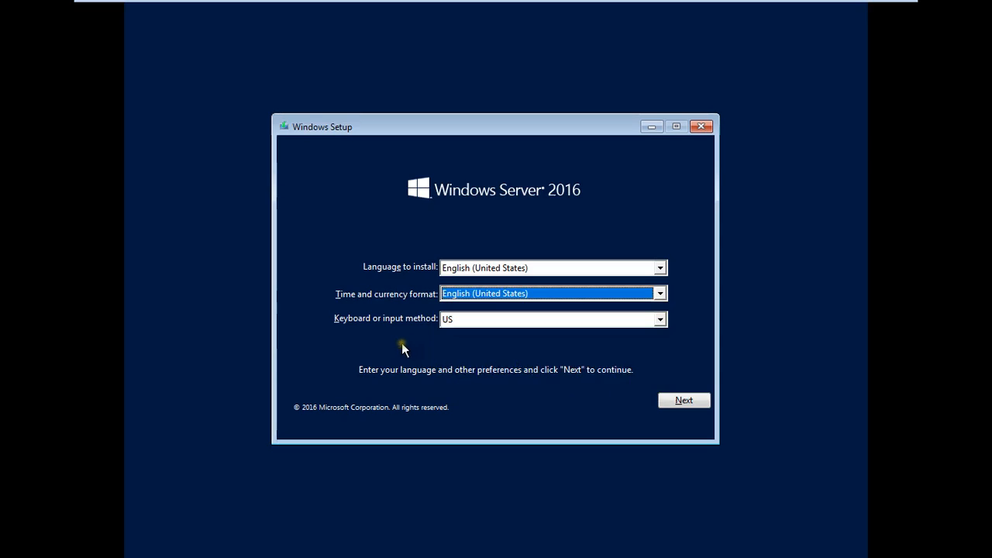
left_click(684, 402)
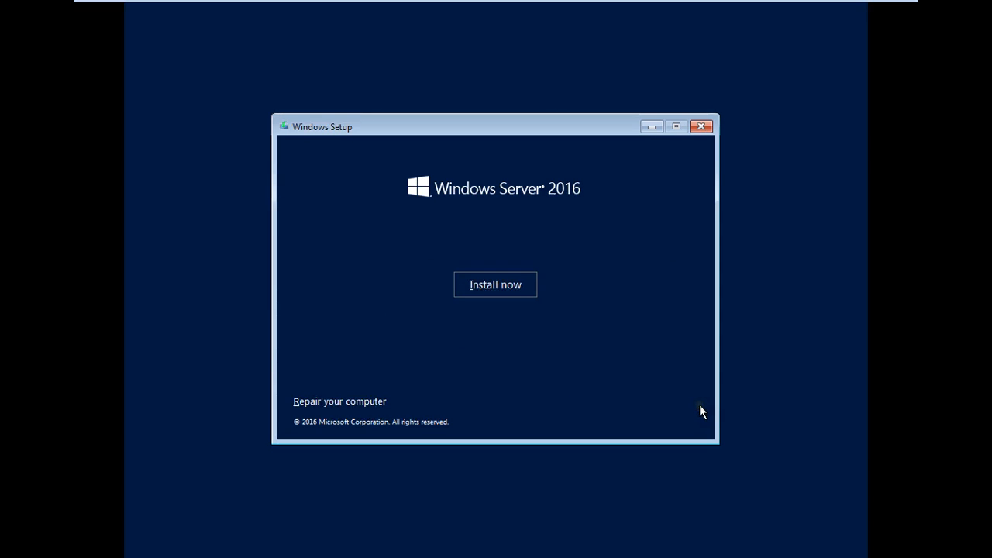
Begin installing, choose Windows Server 2016 Datacenter Evaluation (Desktop Experience), and accept the license terms.
left_click(488, 289)
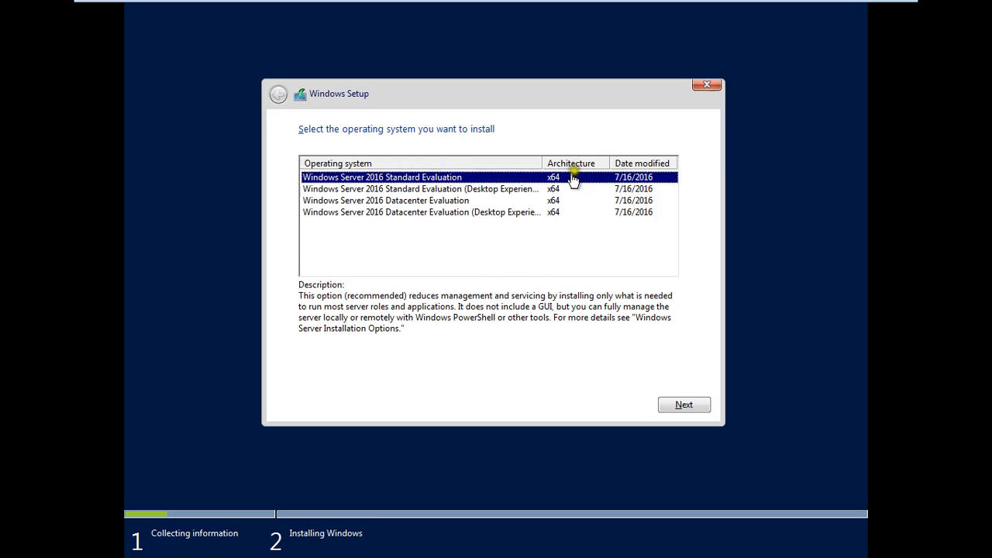
double_click(540, 163)
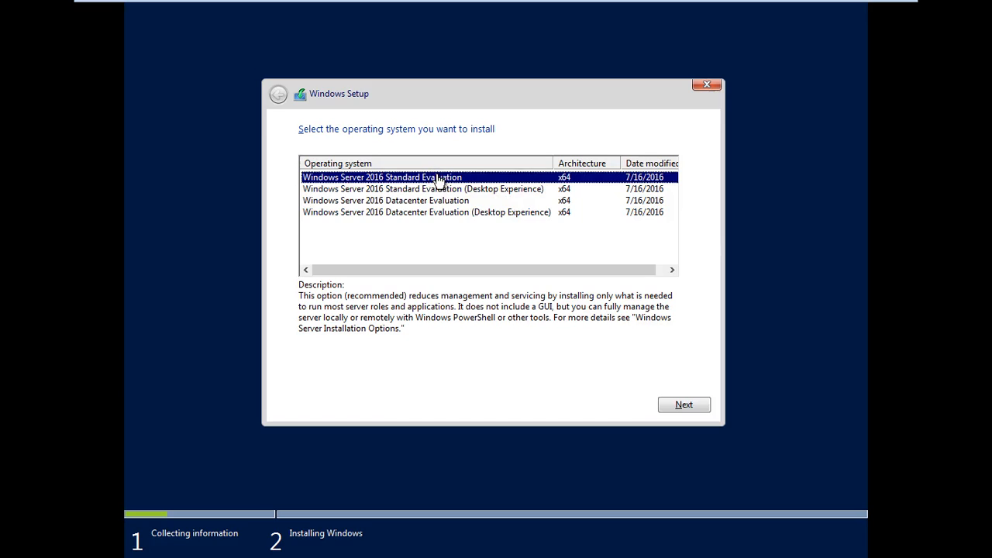
left_click(442, 192)
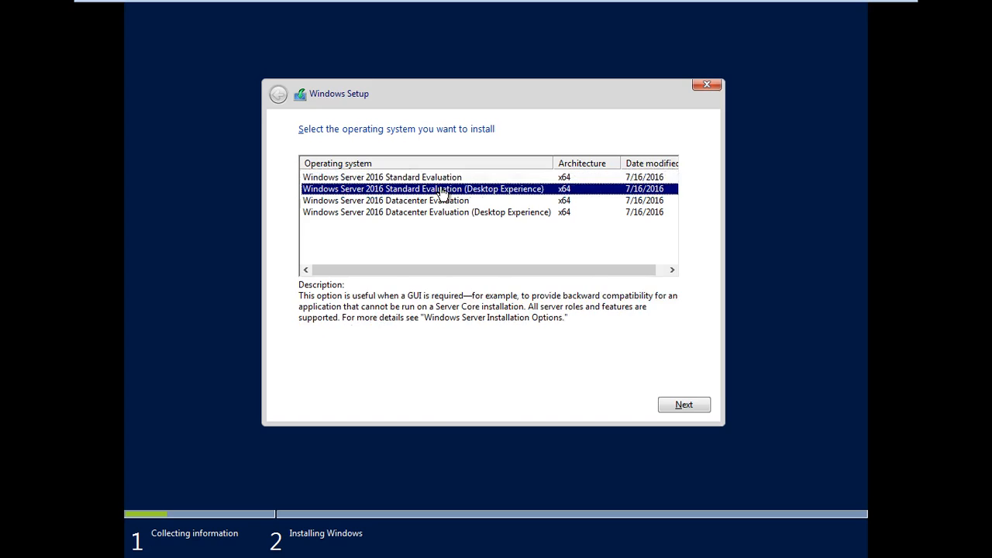
left_click(440, 203)
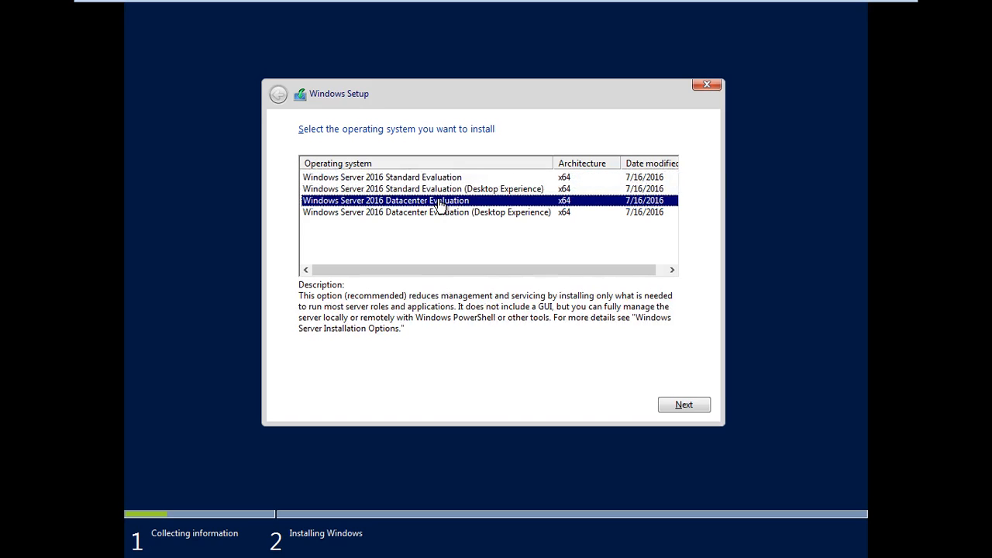
left_click(442, 214)
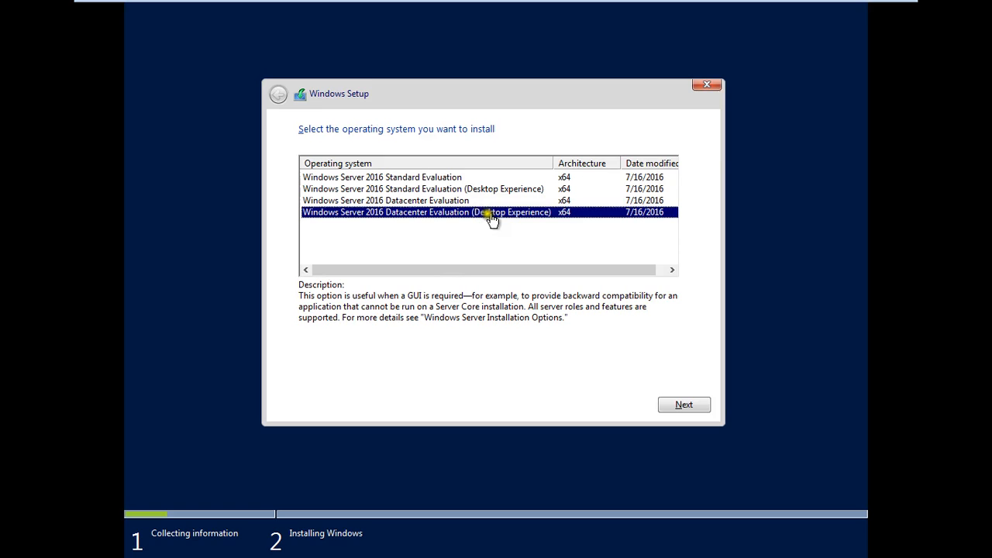
left_click(703, 407)
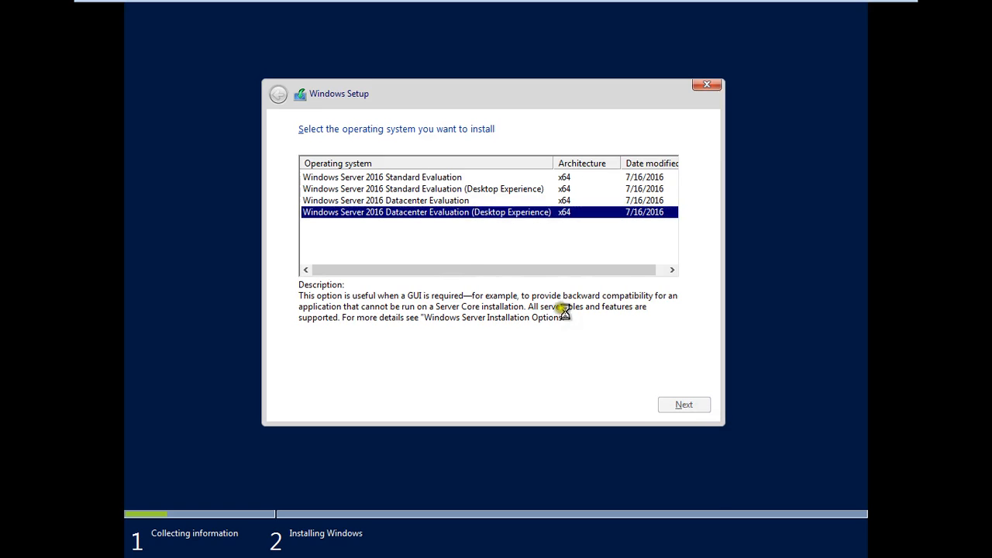
left_click(377, 370)
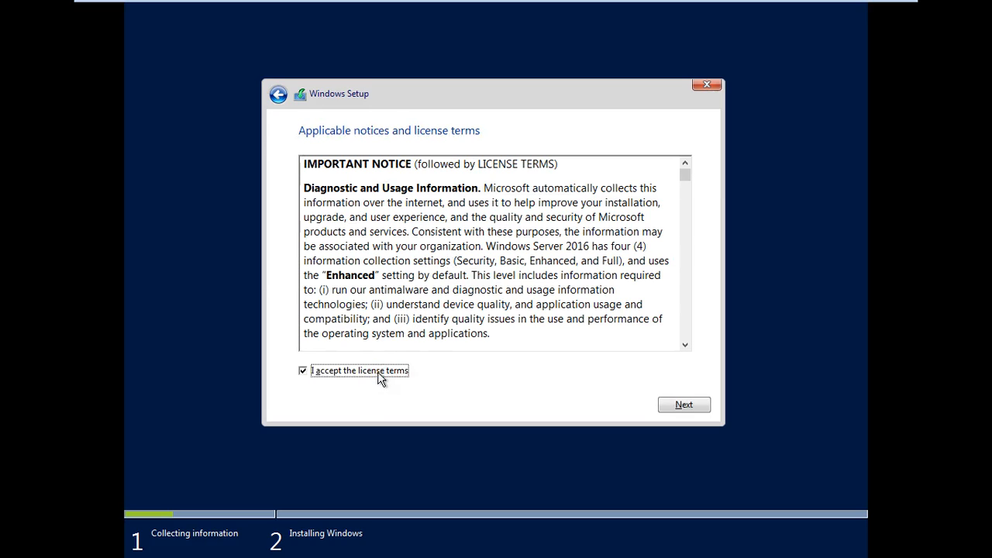
Choose Custom: Install Windows only onto the 60 GB Drive 0, and return input to the VM.
left_click(690, 405)
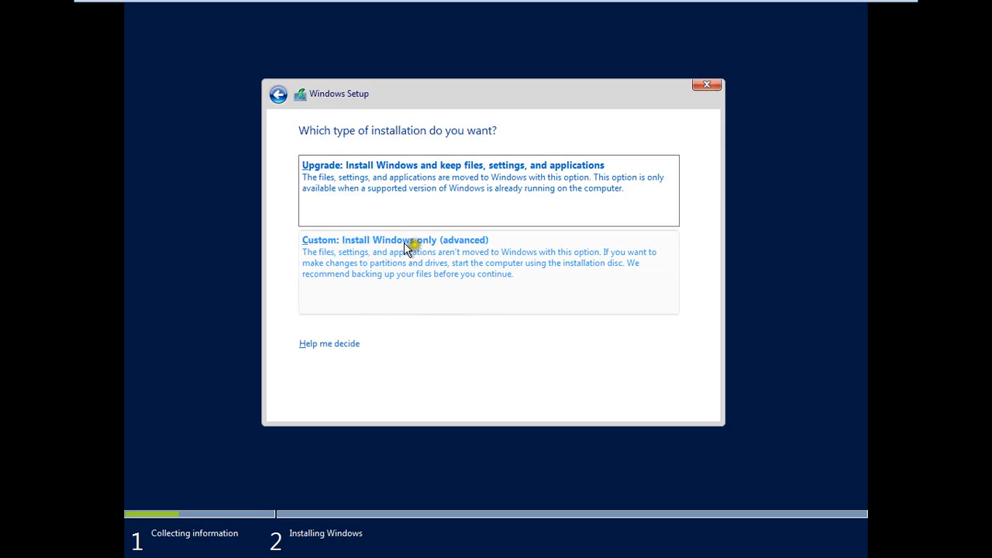
left_click(443, 254)
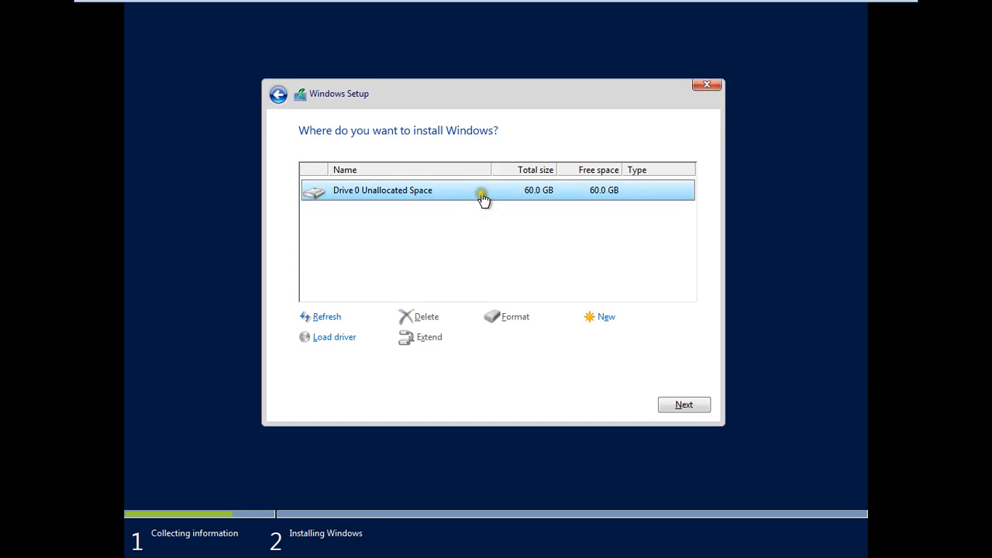
left_click(684, 406)
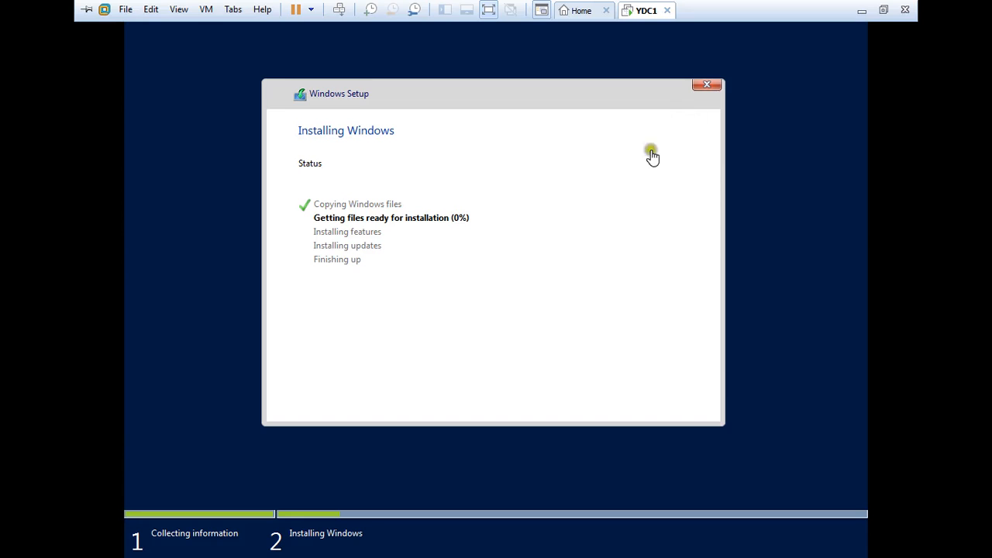
left_click(561, 265)
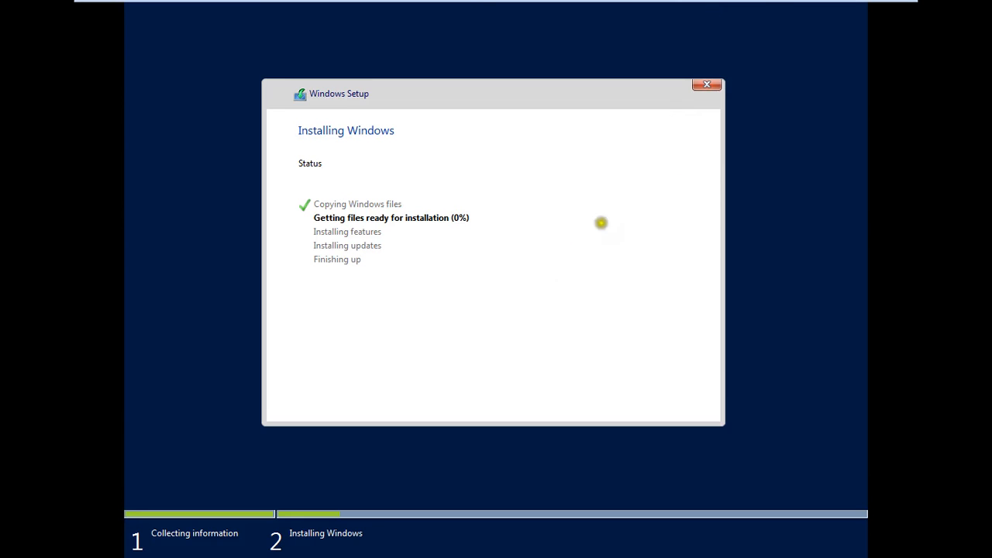
mouse_move(853, 6)
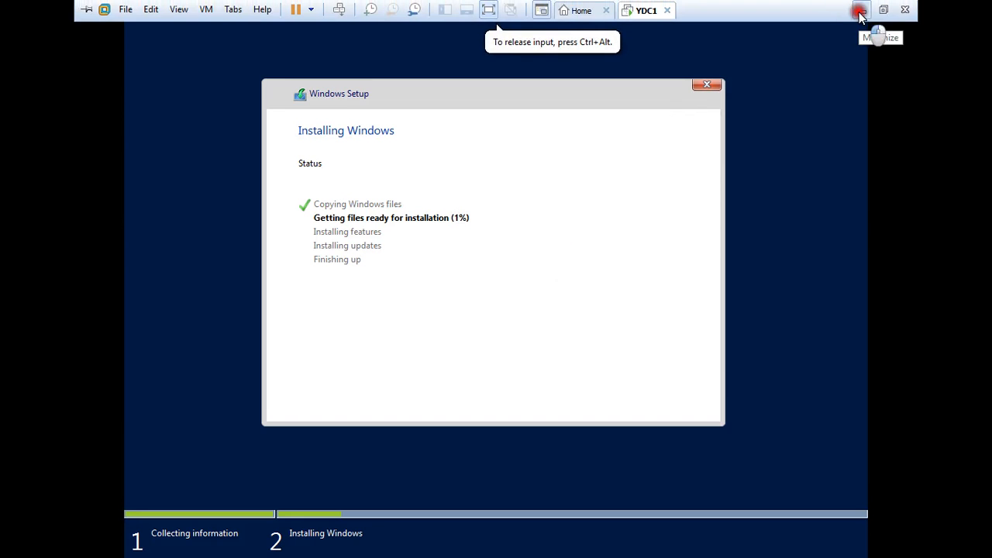
Minimize the VM, pause and resume the Debut screen recording, then bring the VM forward.
left_click(860, 11)
left_click(148, 548)
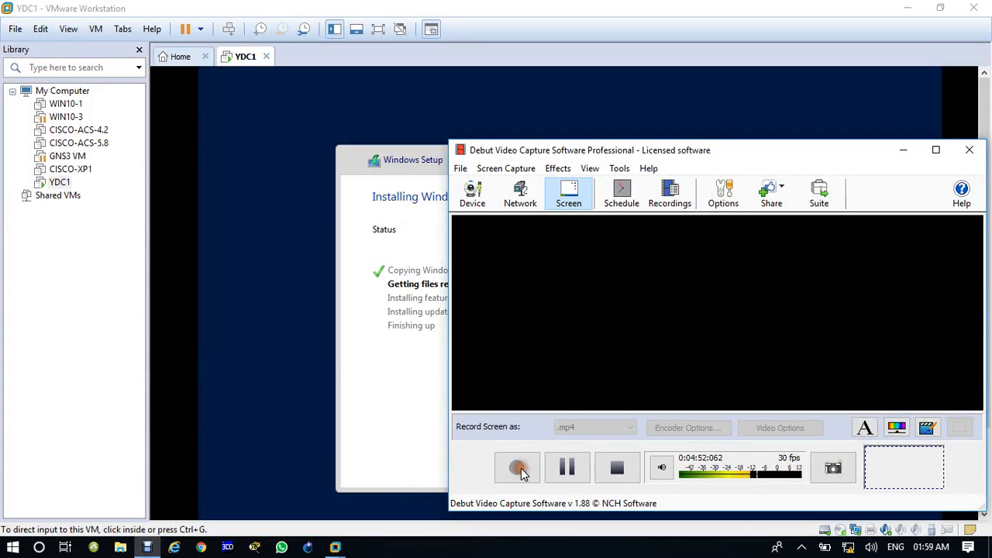
left_click(519, 470)
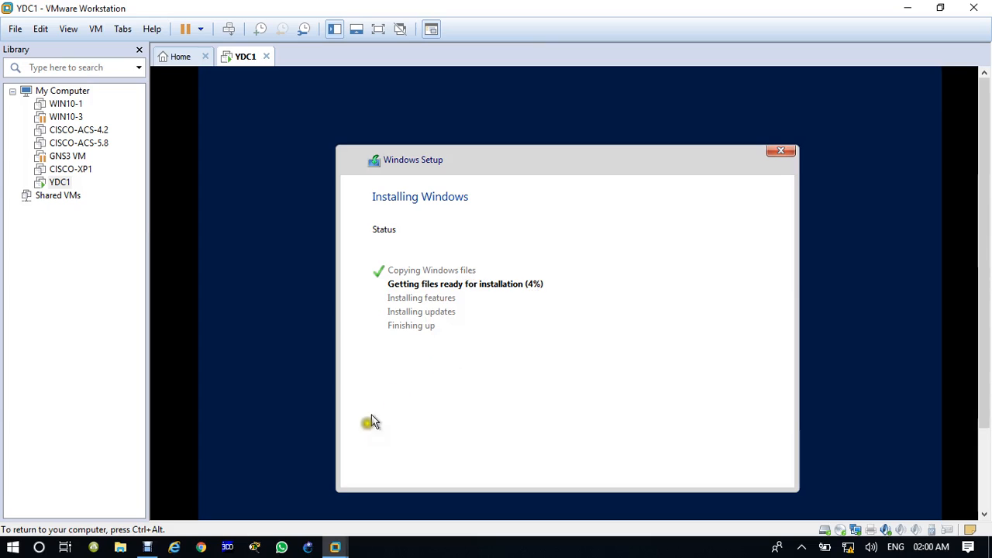
left_click(148, 547)
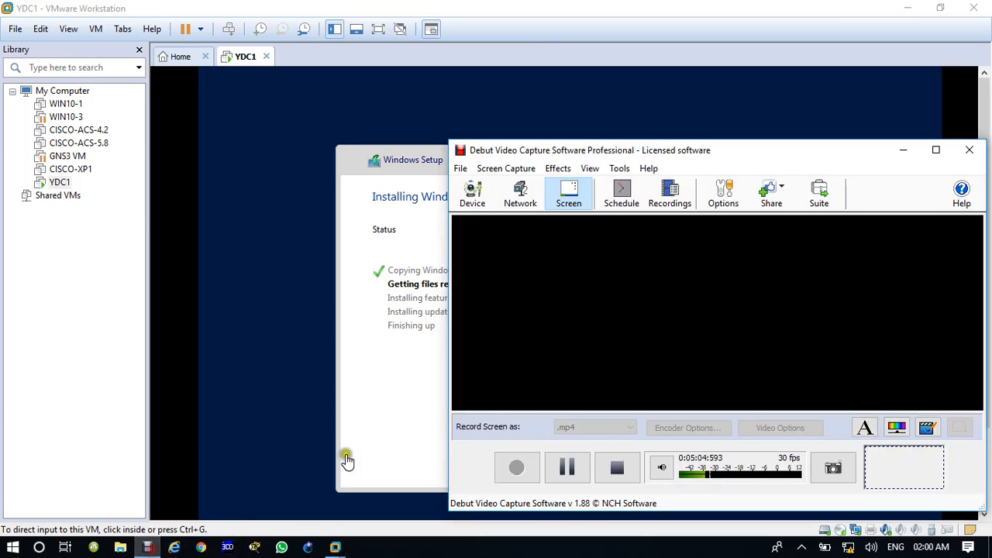
left_click(567, 465)
left_click(517, 469)
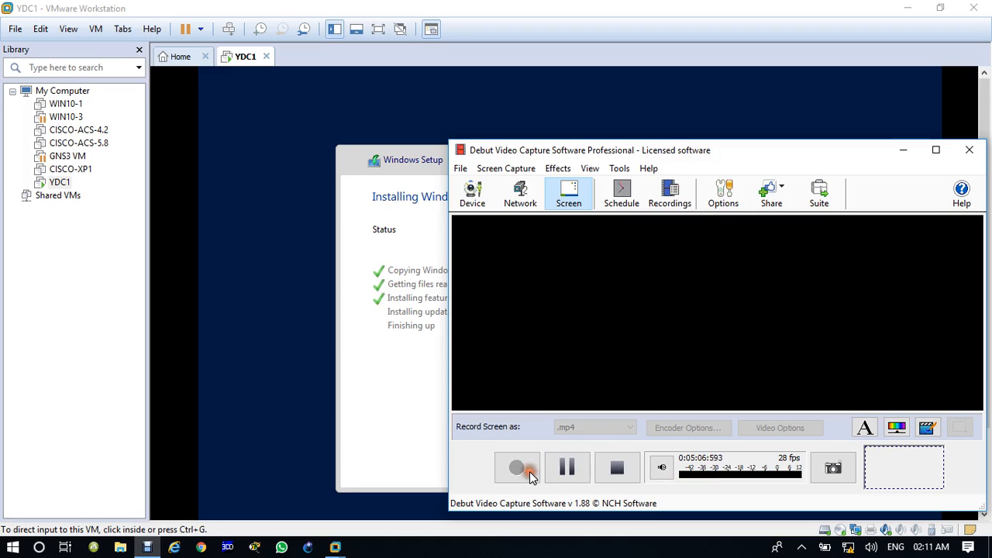
left_click(407, 401)
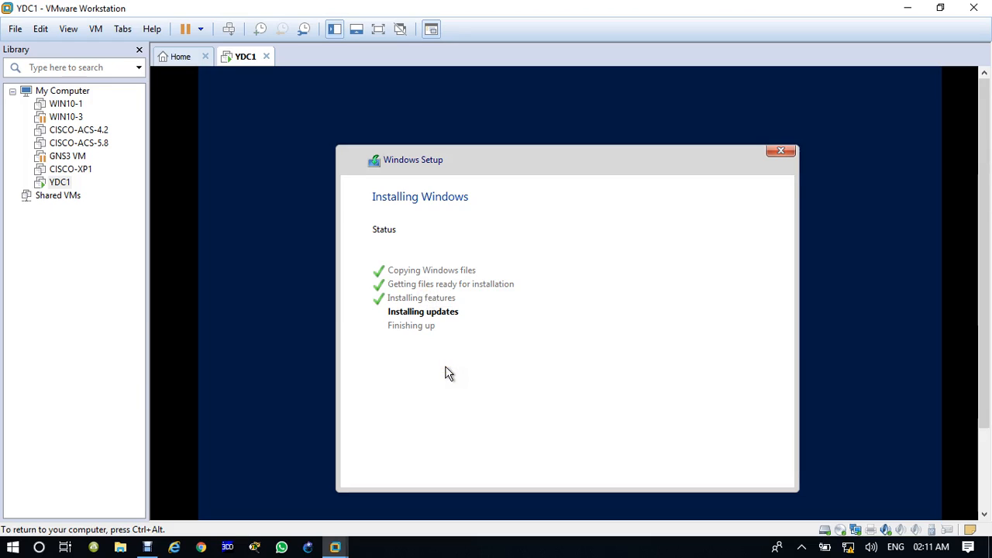
Put YDC1 back in full screen while Setup installs updates.
left_click(379, 29)
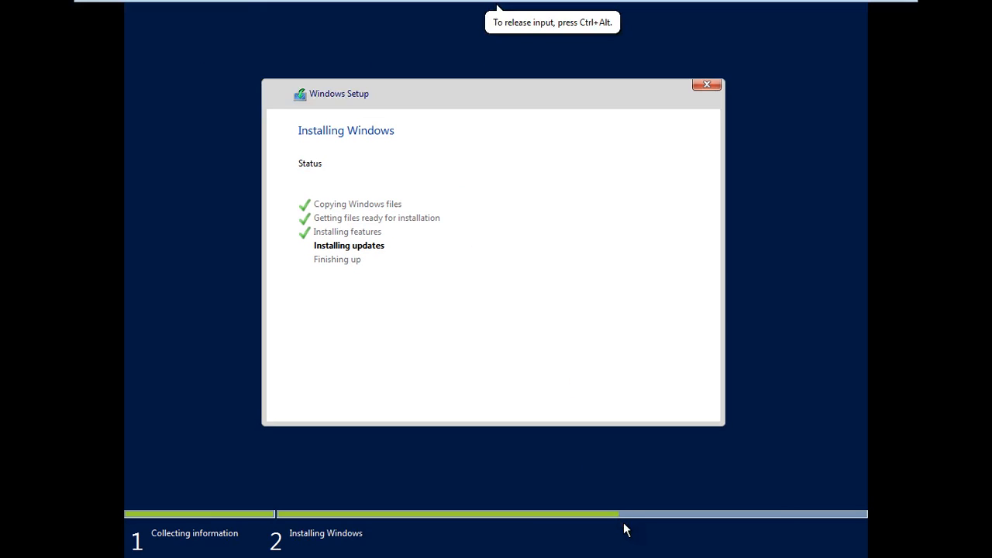
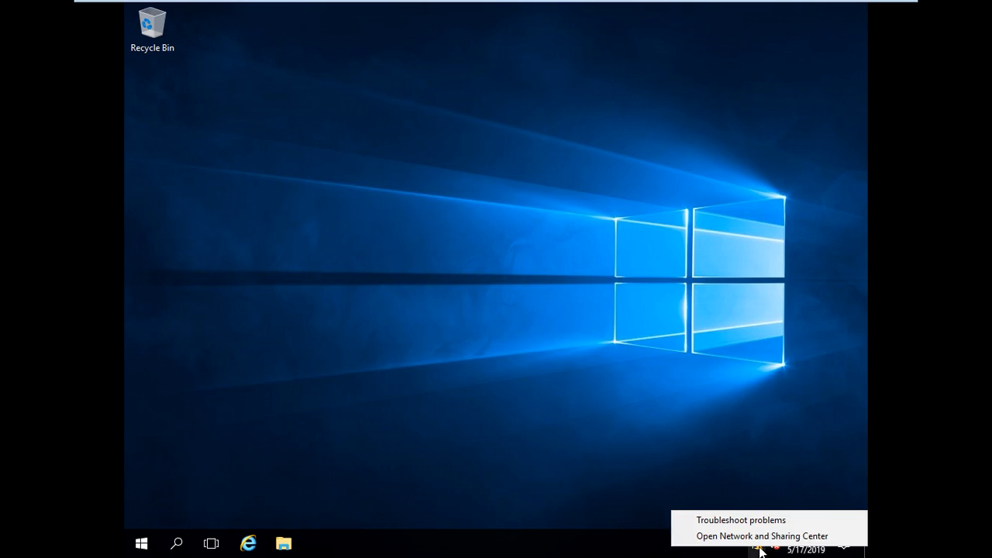
Open Network and Sharing Center, maximized, and go to the network adapters list.
left_click(759, 534)
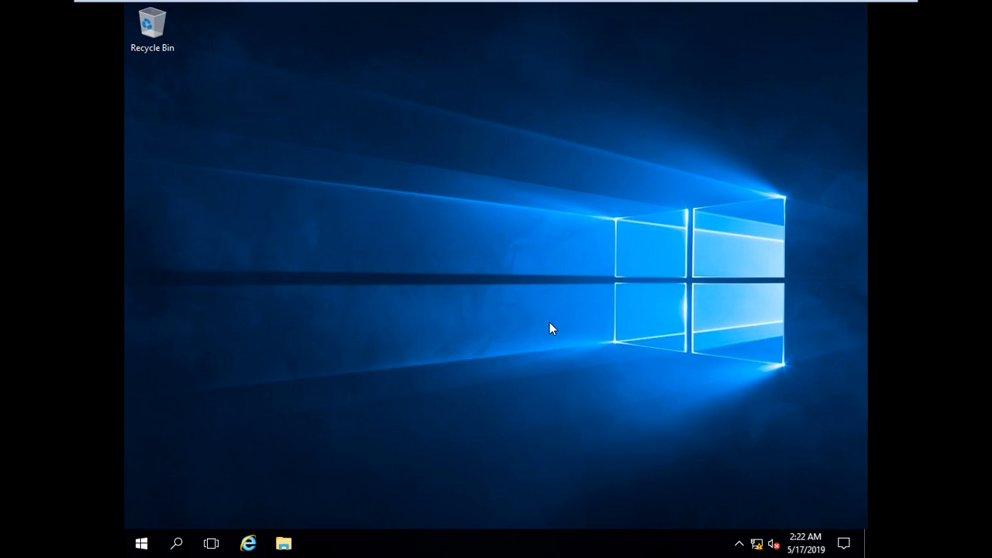
right_click(759, 547)
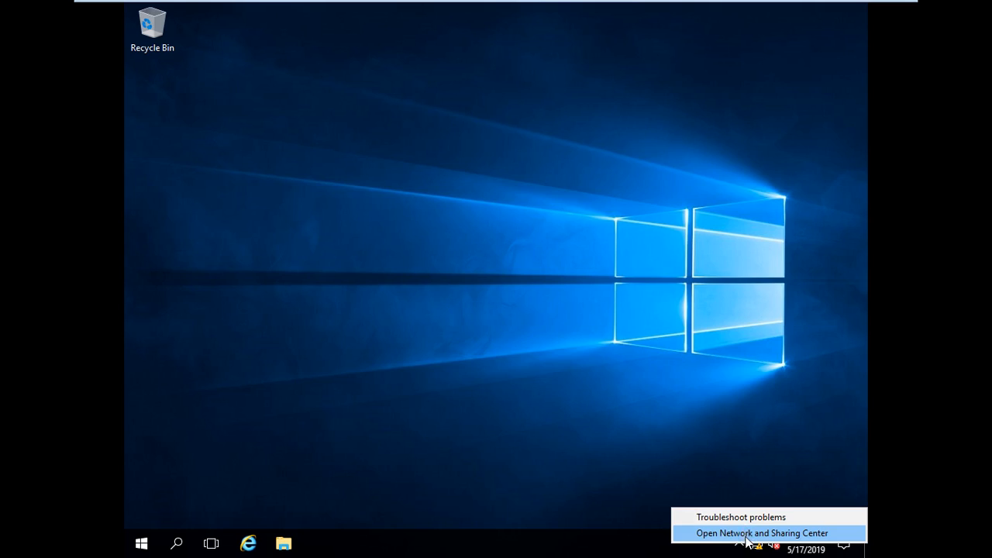
left_click(745, 535)
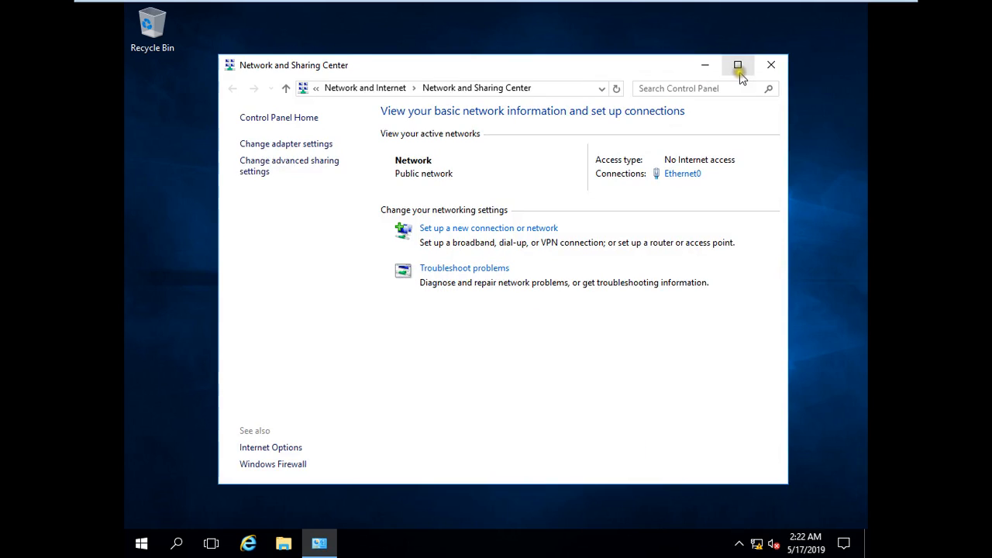
left_click(738, 68)
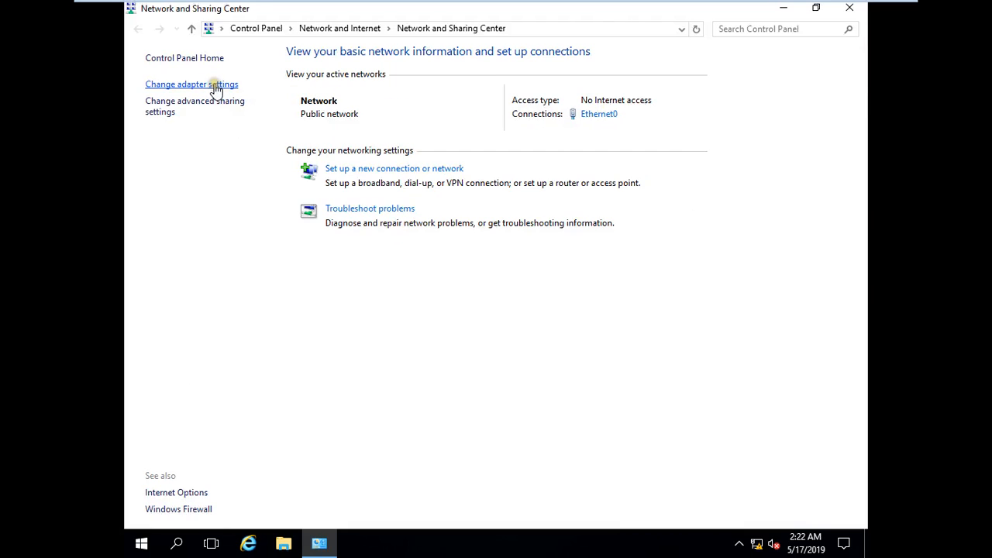
left_click(216, 85)
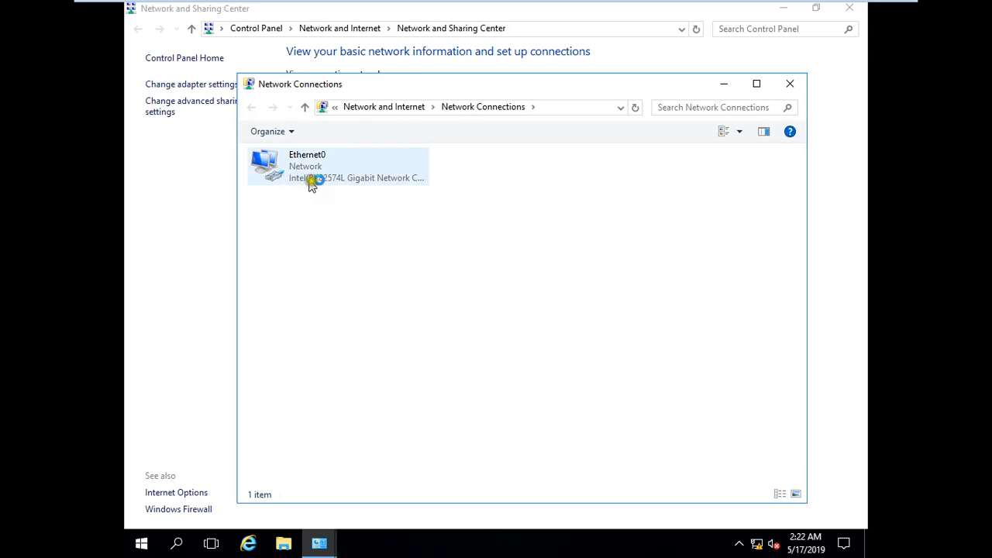
Rename the Ethernet0 adapter to LAN and open its properties.
left_click(311, 171)
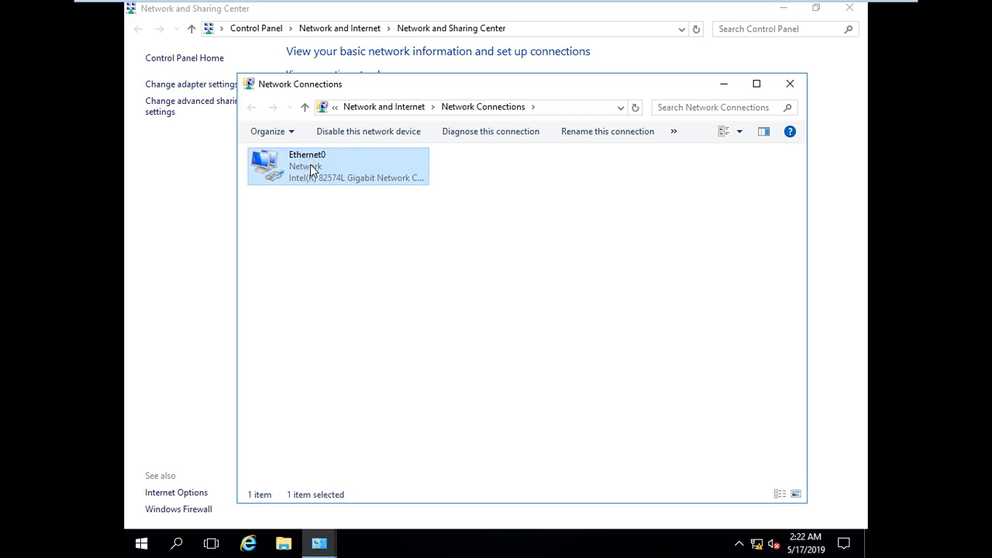
right_click(310, 165)
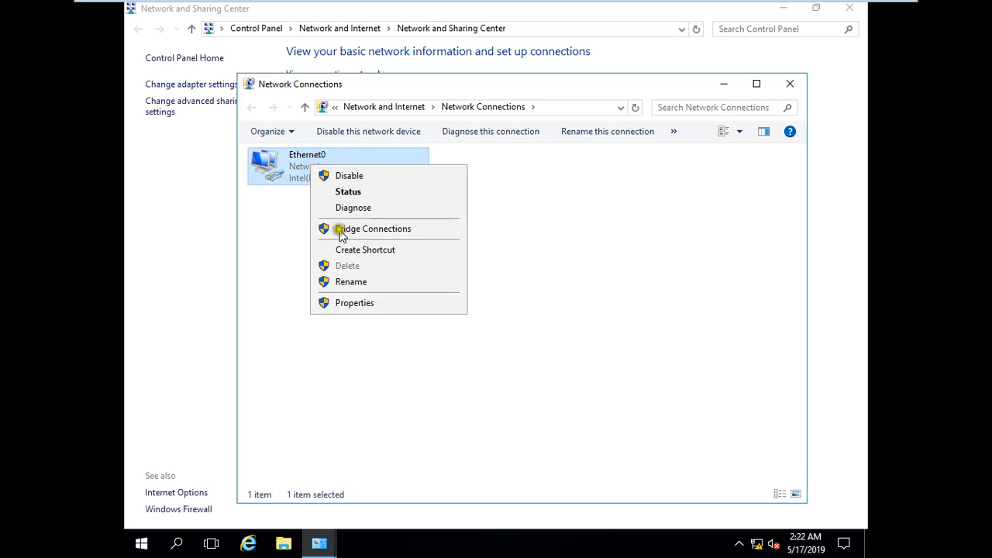
right_click(290, 162)
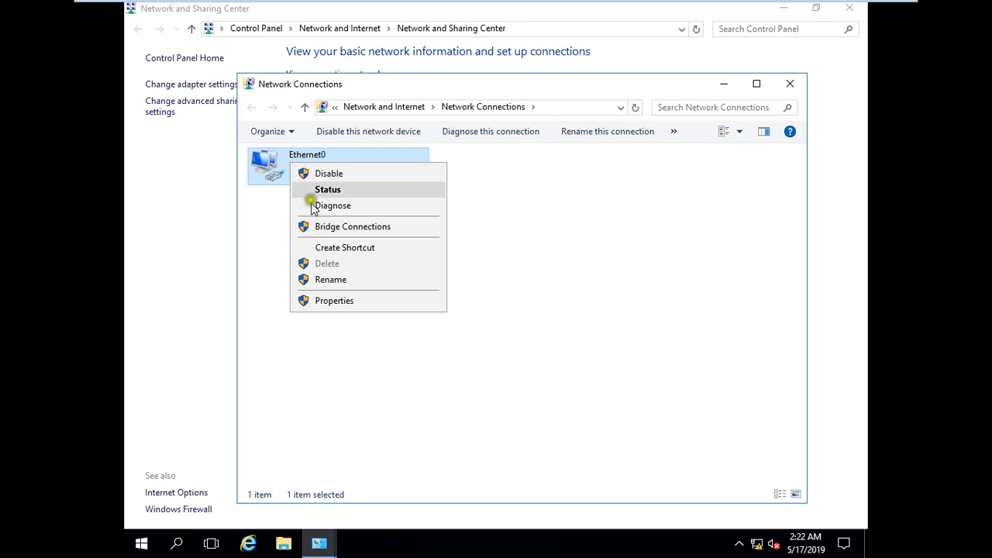
left_click(345, 281)
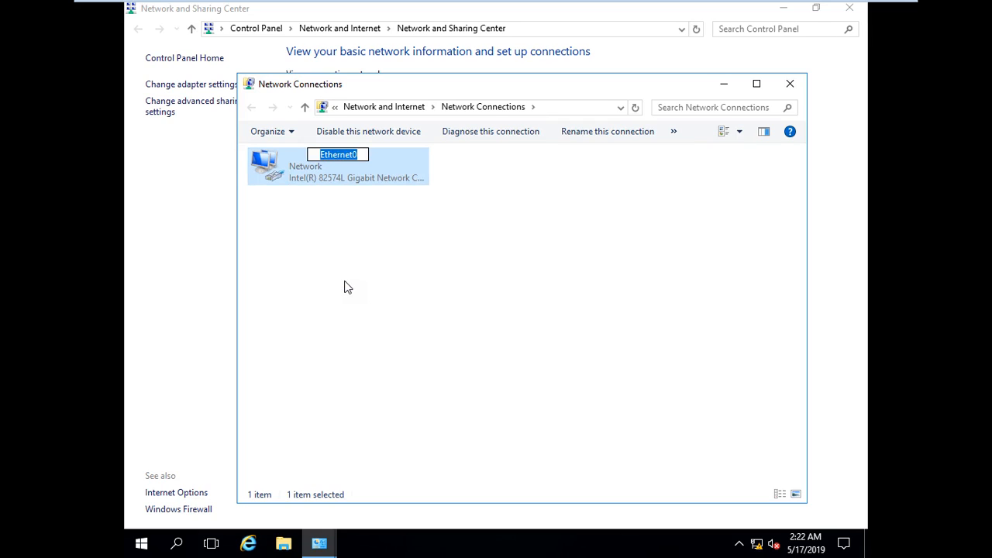
type("LAN")
left_click(347, 287)
right_click(307, 164)
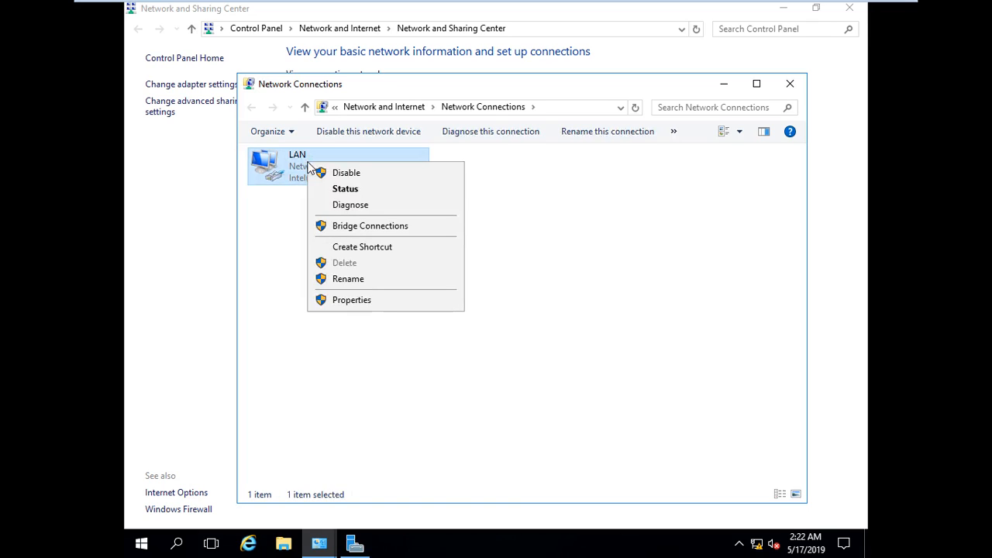
left_click(394, 304)
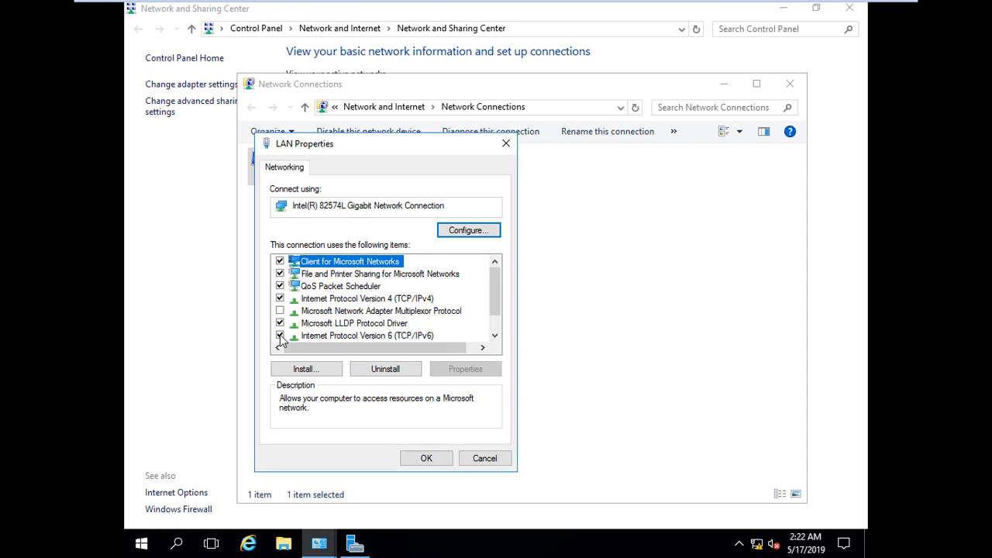
Untick IPv6 on LAN and give IPv4 static 192.168.10.1, mask 255.255.255.0, DNS 192.168.10.1.
left_click(280, 335)
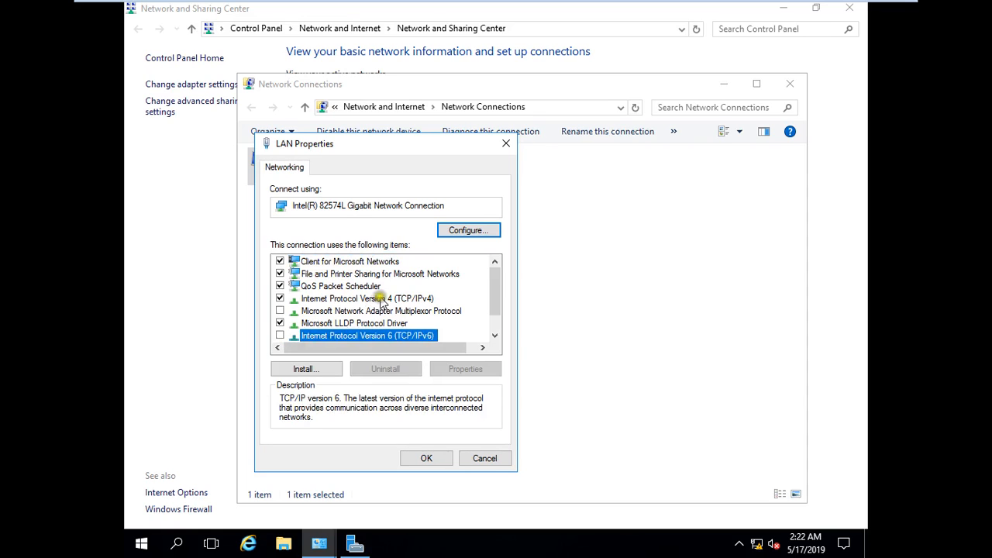
left_click(382, 300)
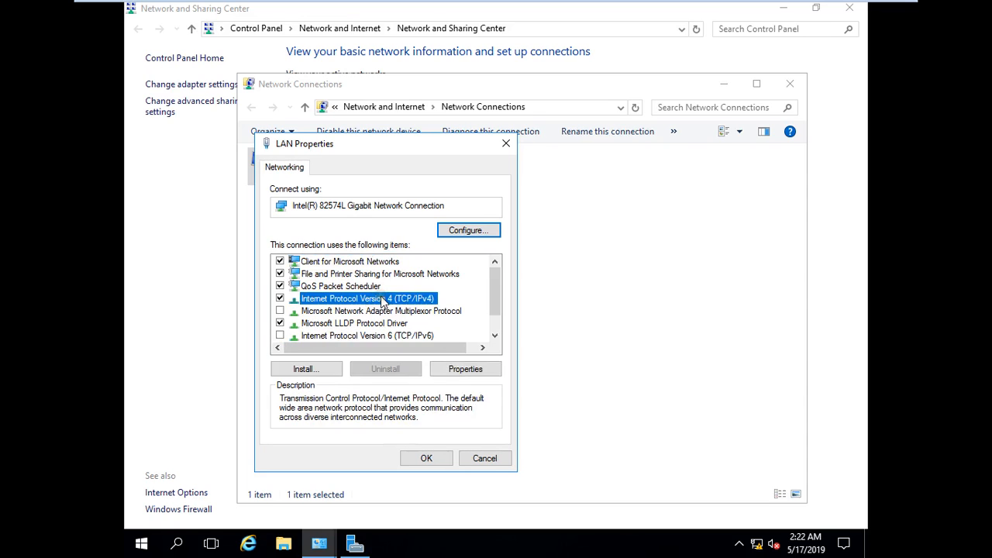
left_click(465, 369)
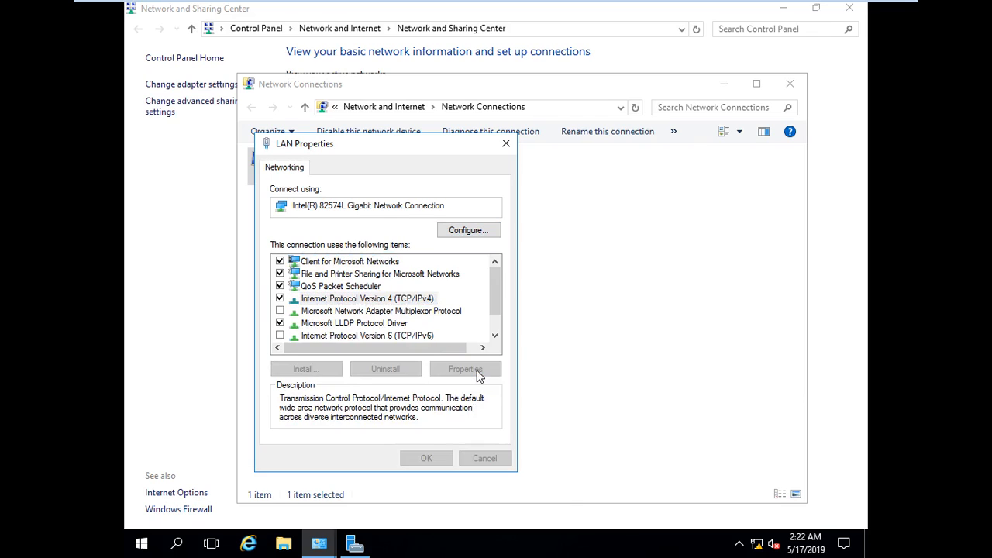
left_click(389, 306)
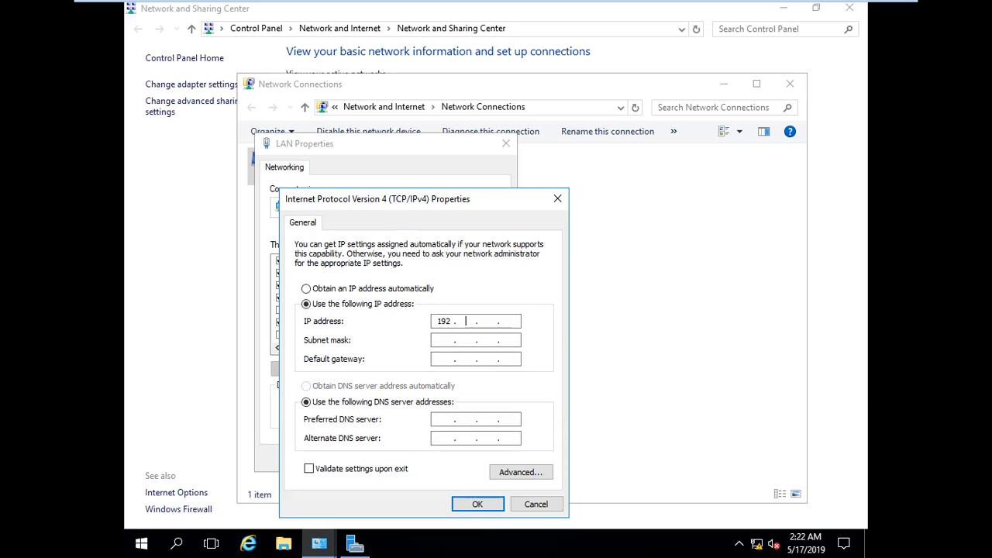
key("Tab")
key("Tab")
key("Tab")
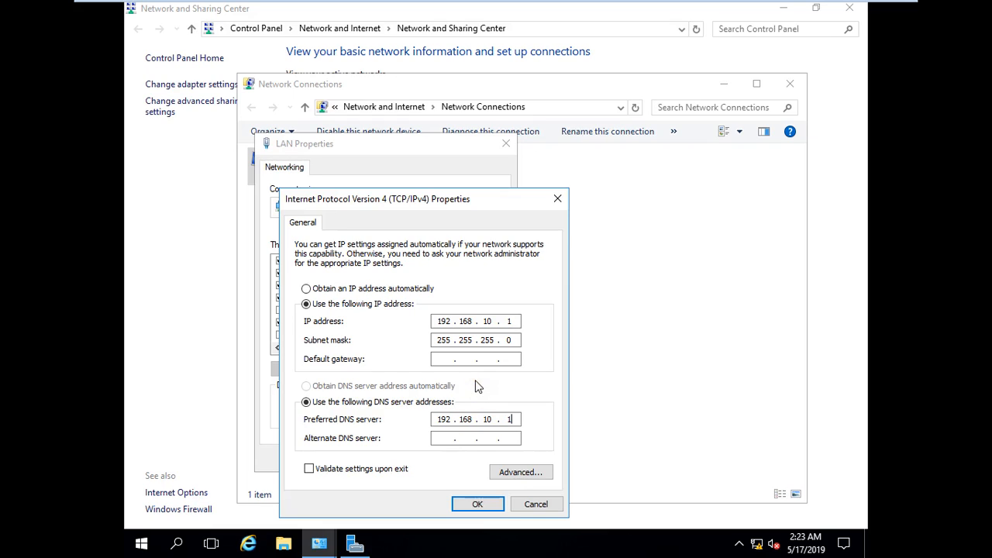
left_click(477, 504)
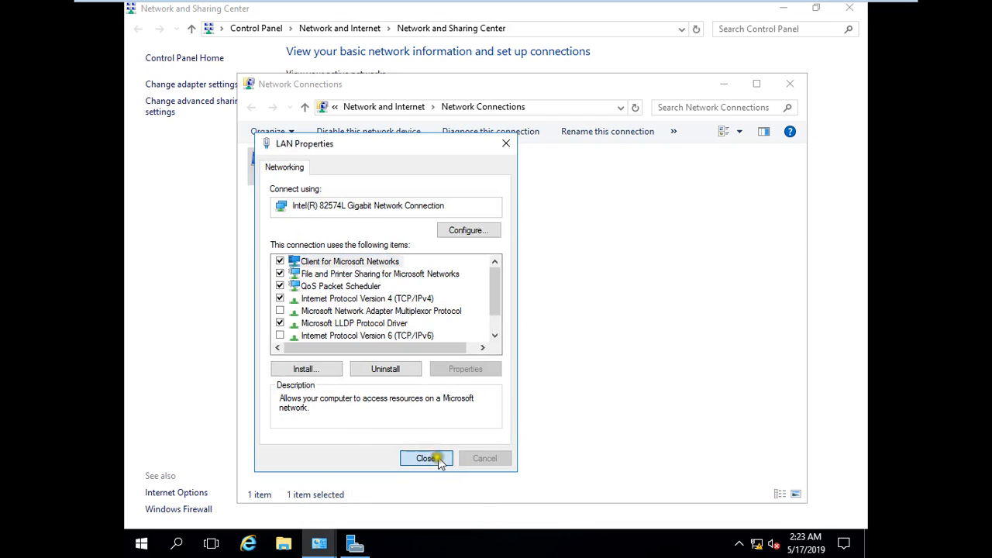
left_click(441, 461)
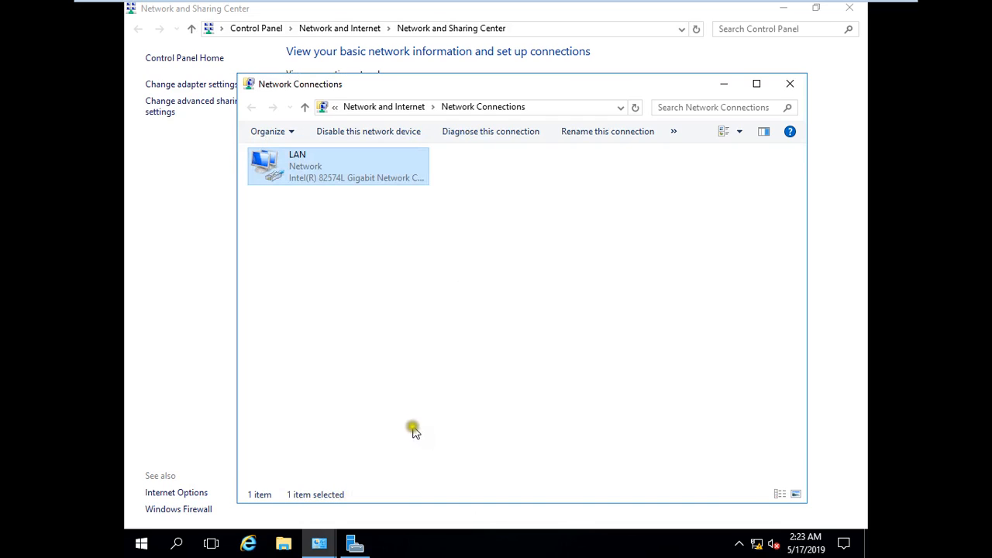
left_click(783, 83)
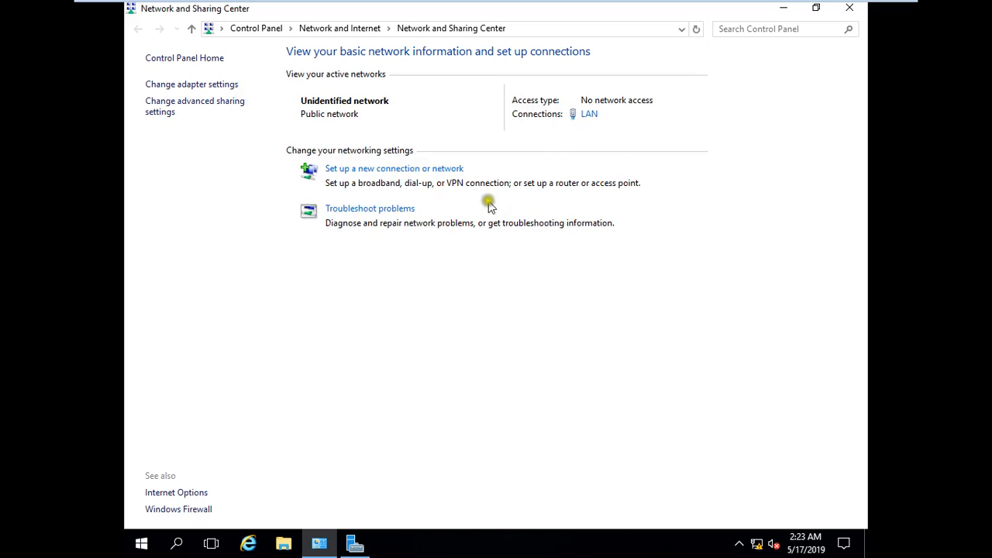
Set Windows Firewall to off for both private and public network locations.
left_click(178, 510)
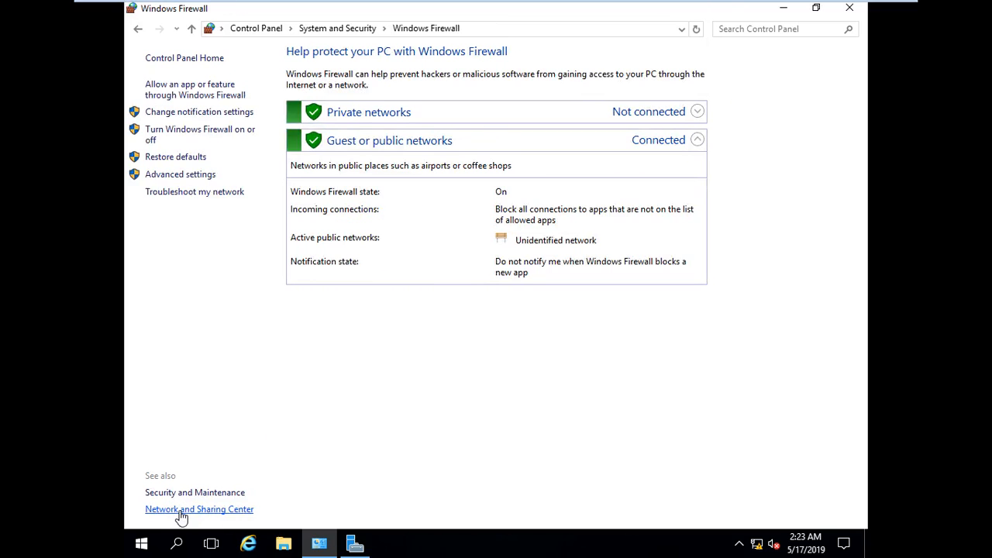
left_click(186, 136)
left_click(331, 163)
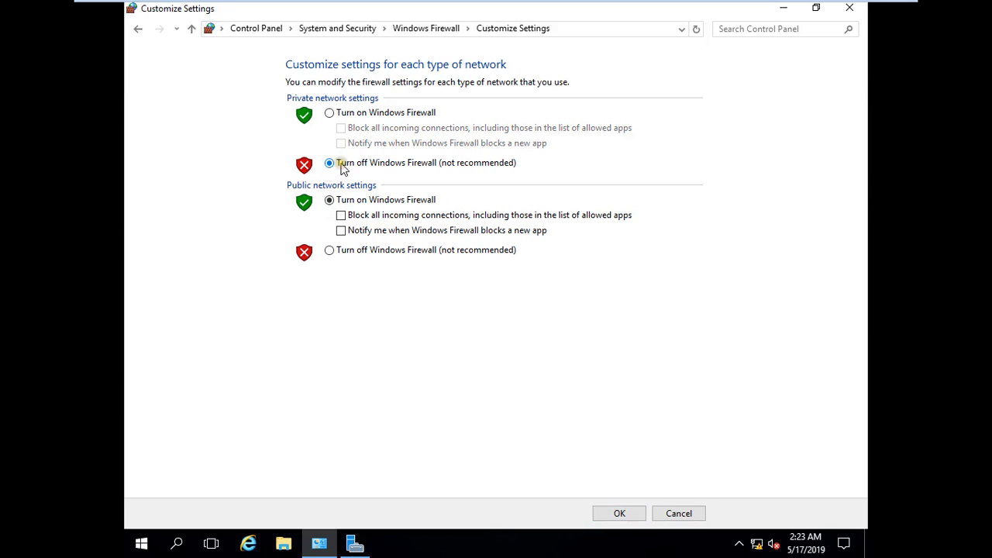
left_click(347, 252)
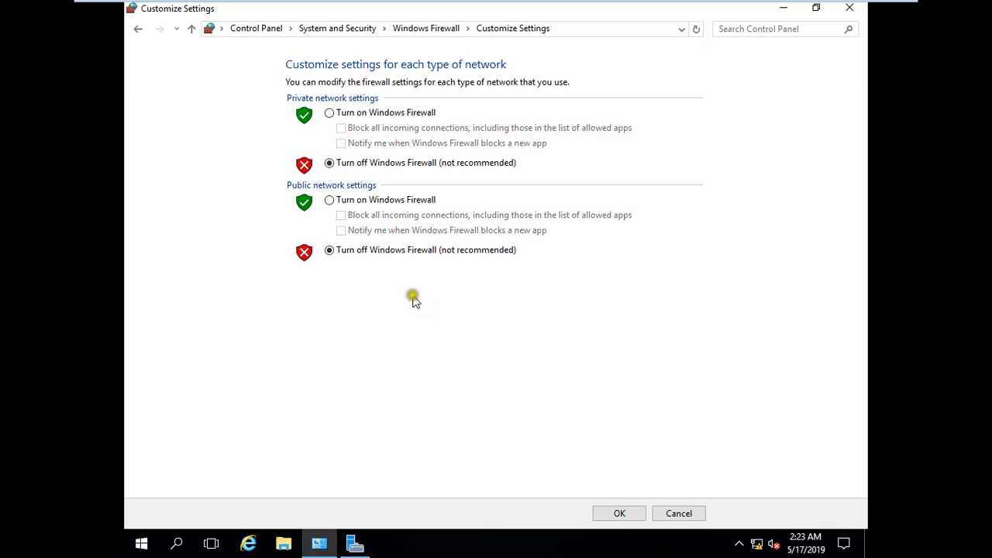
left_click(626, 517)
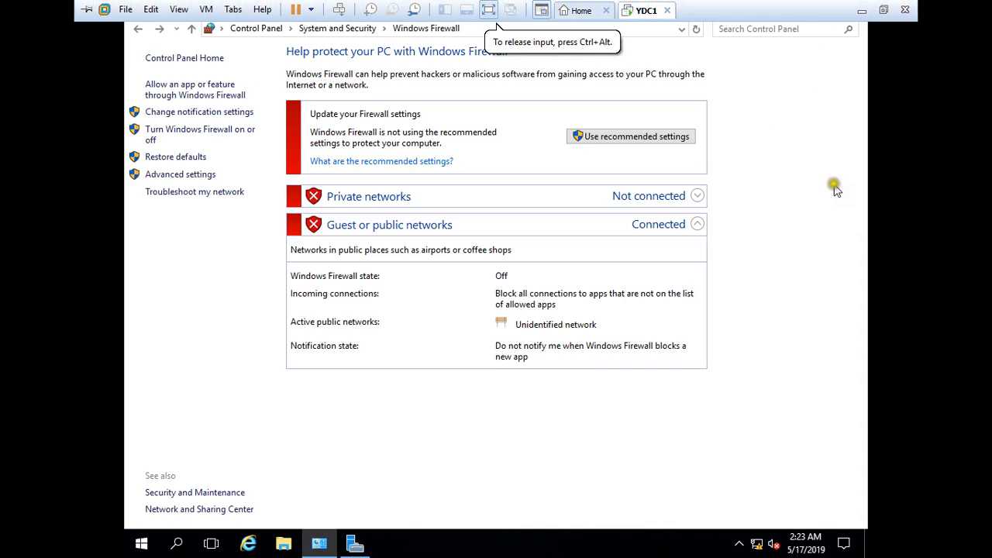
left_click(849, 8)
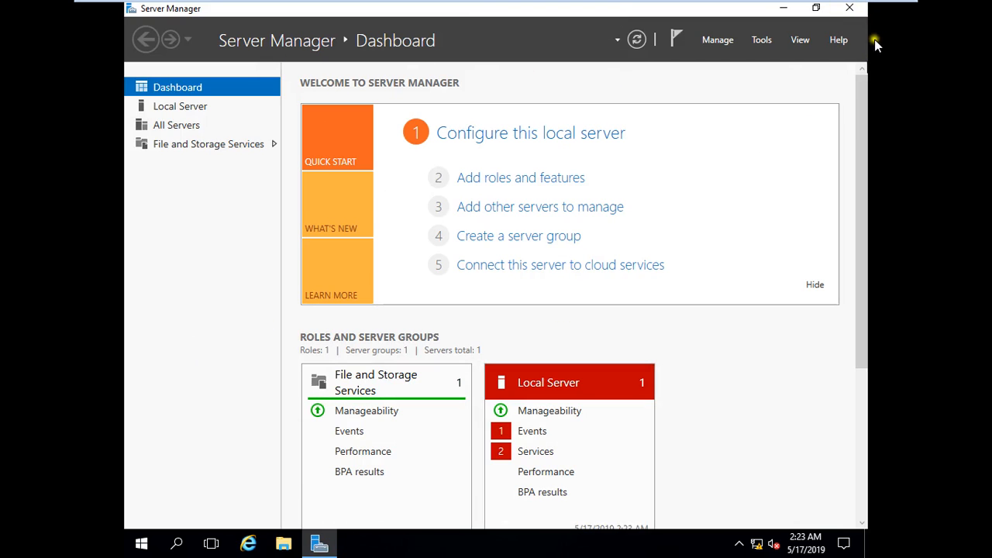
Close Server Manager and open the Themes page of Personalization settings, maximized.
left_click(855, 11)
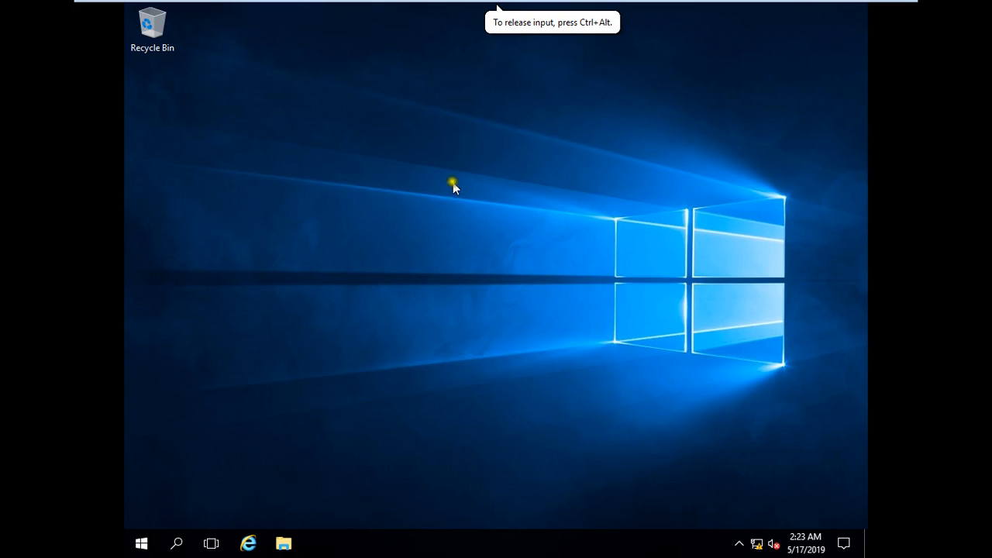
right_click(427, 210)
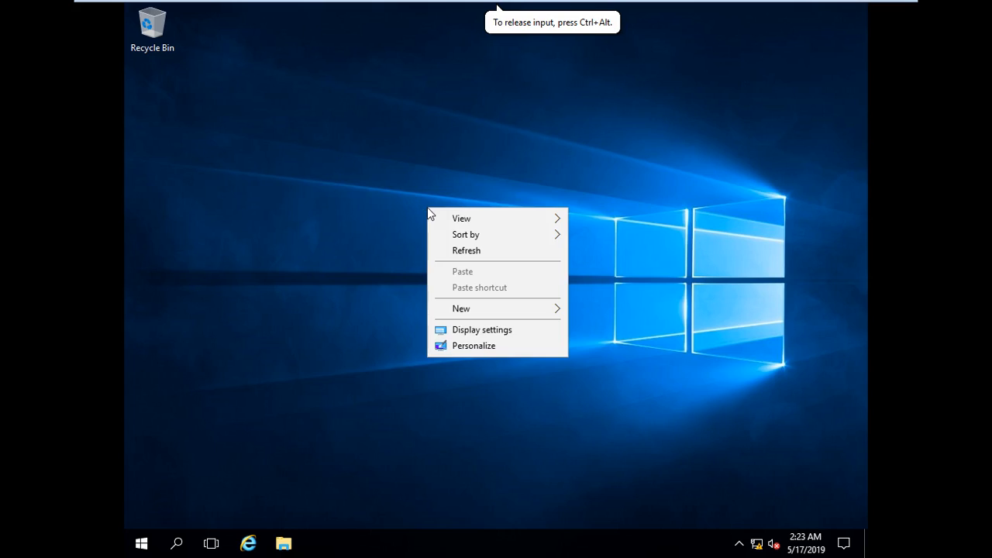
left_click(494, 349)
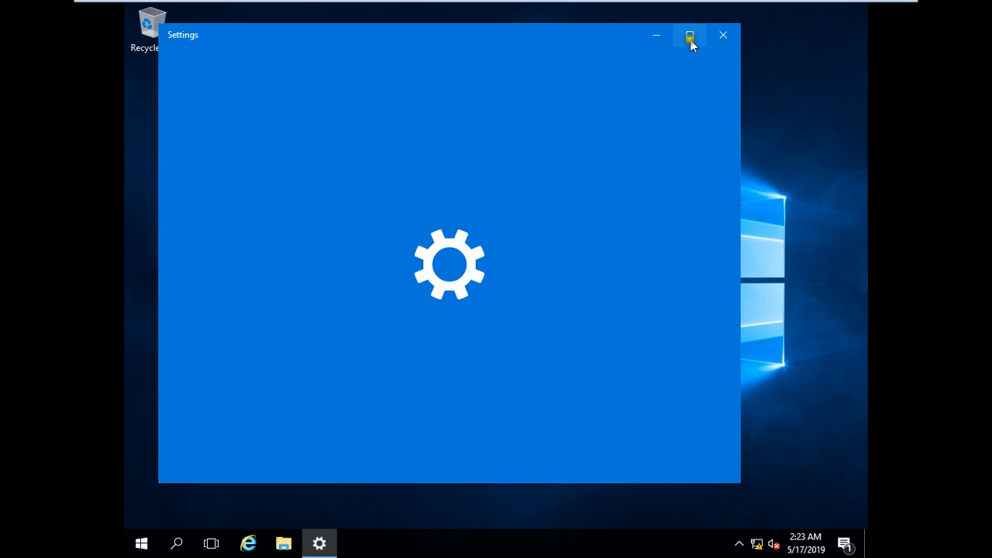
left_click(690, 39)
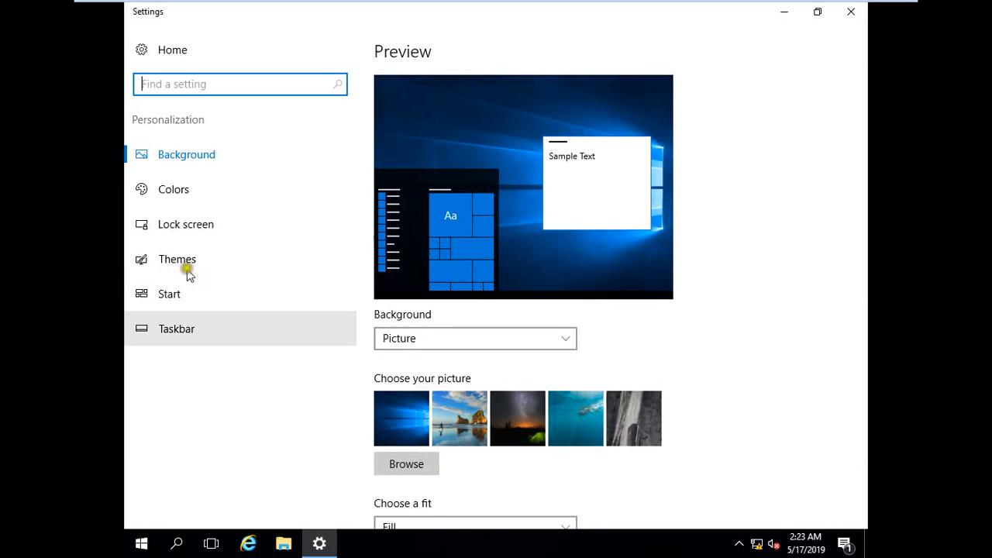
left_click(193, 260)
In Desktop icon settings, tick Control Panel, Computer, User's Files and Network.
left_click(409, 190)
left_click(292, 105)
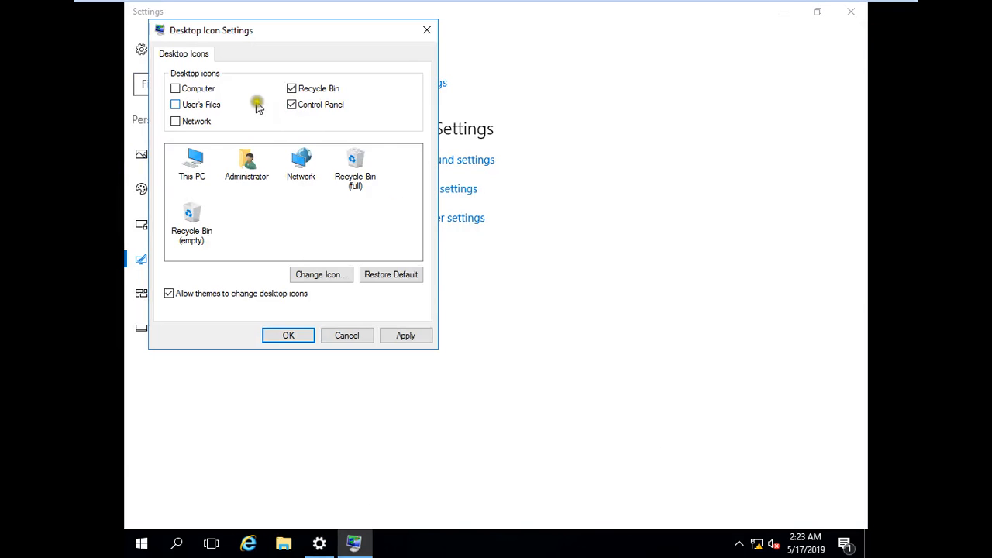
left_click(214, 103)
left_click(203, 89)
left_click(193, 124)
Apply the desktop icon choices, then search 'se' and pin Server Manager to the taskbar.
left_click(293, 341)
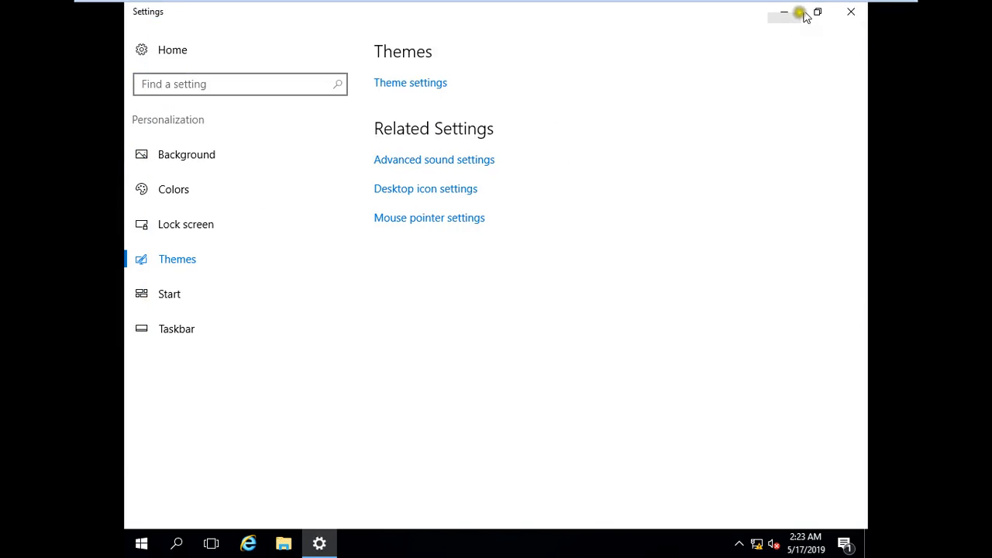
left_click(849, 13)
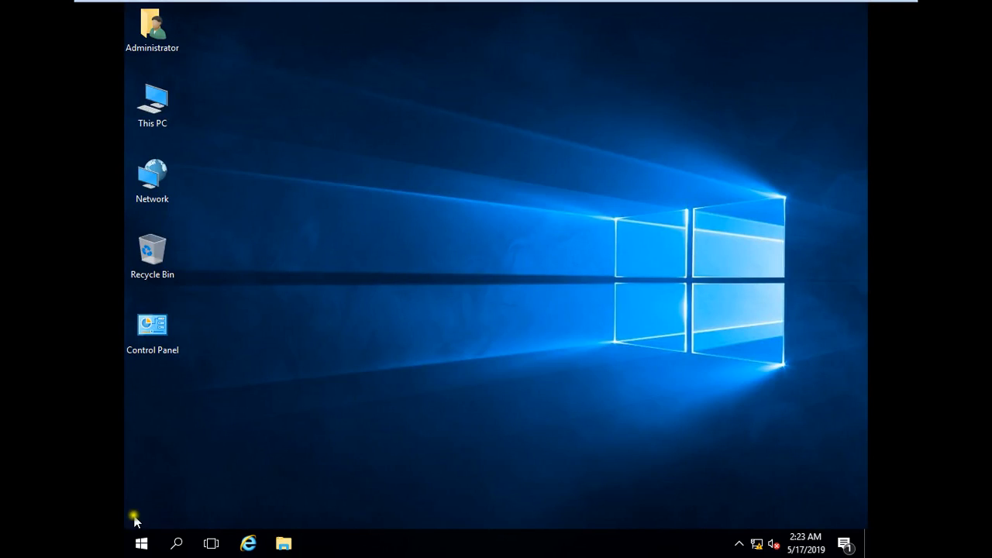
left_click(140, 546)
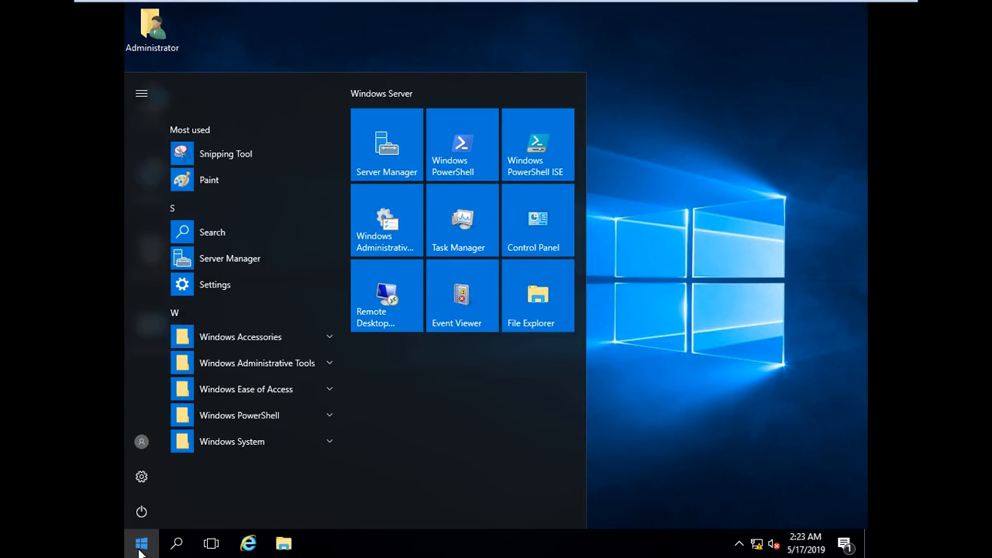
left_click(140, 546)
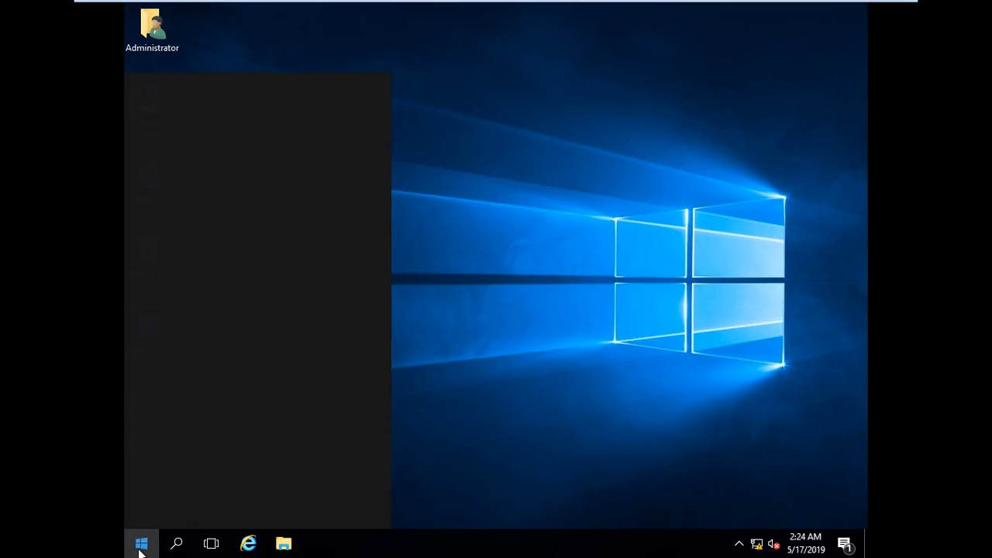
left_click(141, 545)
type("server")
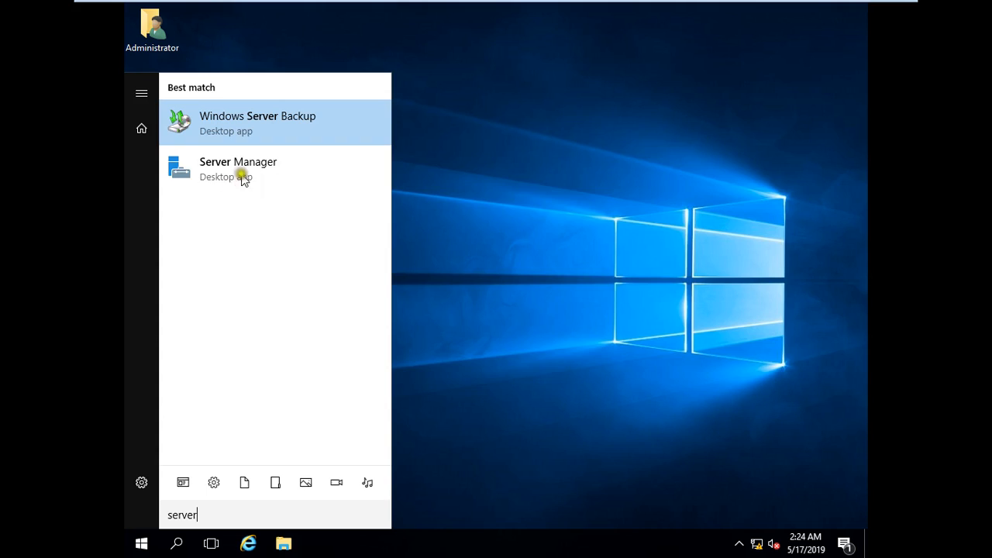
right_click(228, 173)
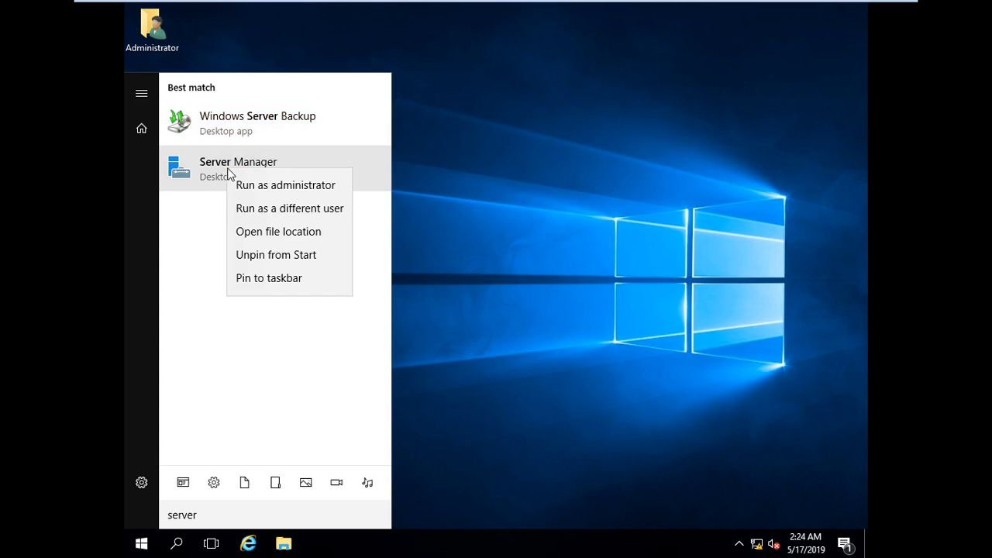
left_click(302, 283)
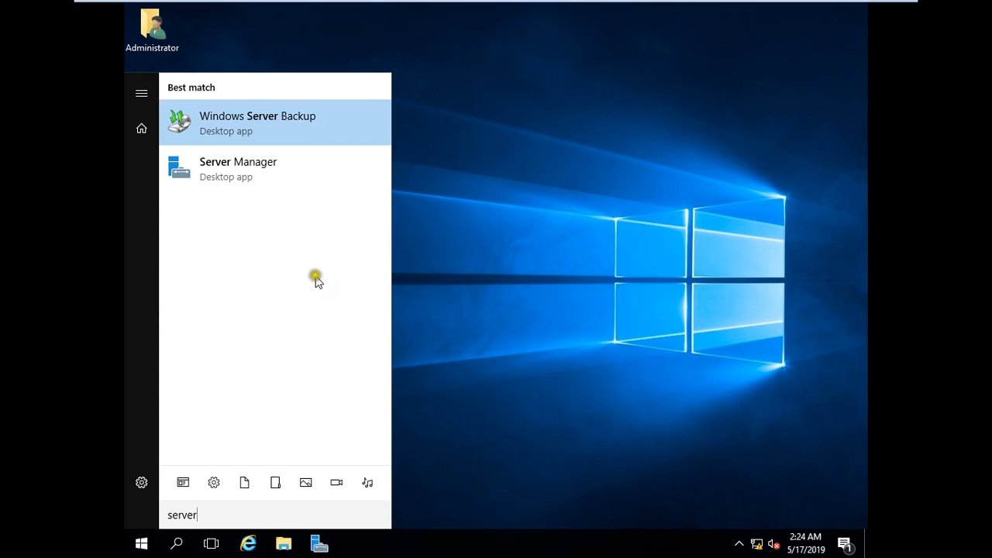
Launch Server Manager from the taskbar and view the Local Server properties, scrolled right.
left_click(321, 546)
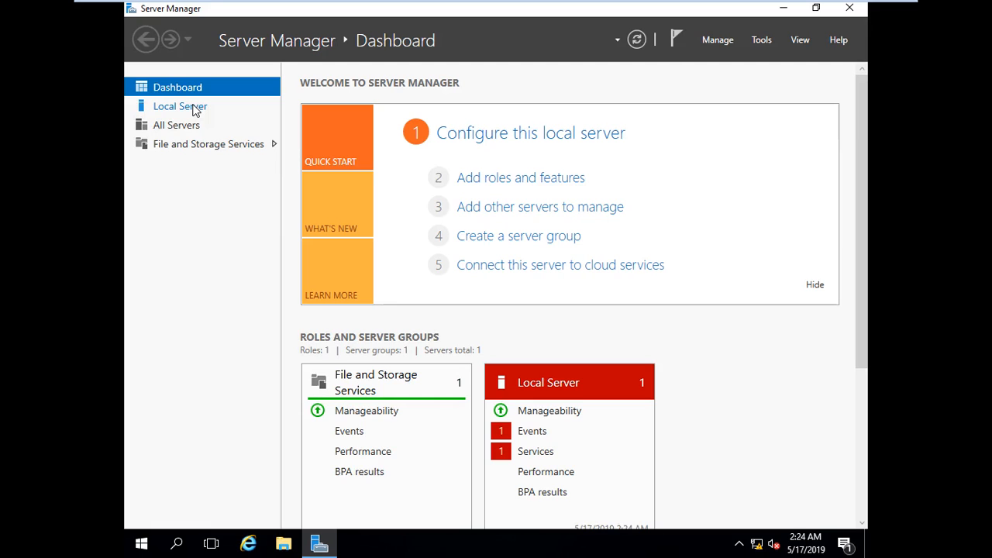
left_click(195, 110)
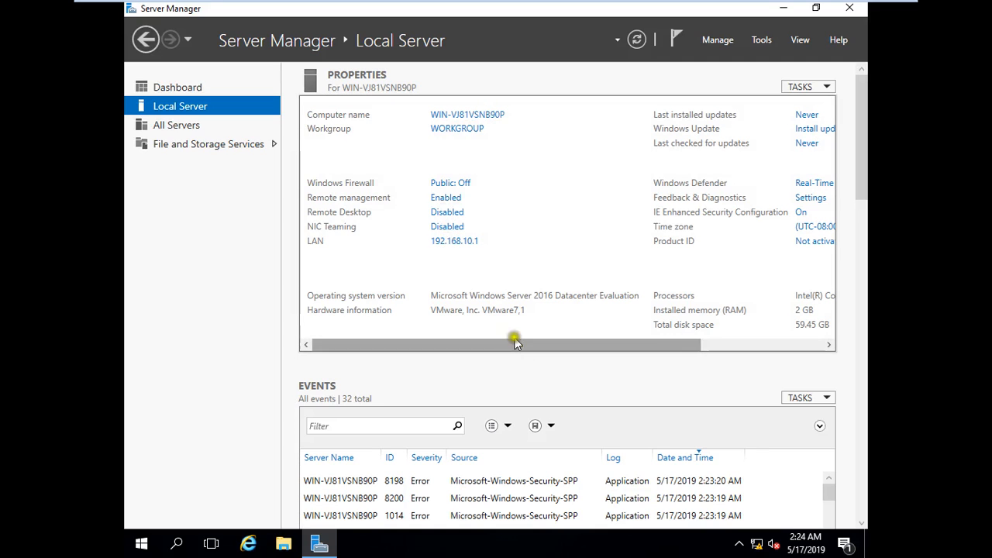
left_click_drag(513, 348, 677, 358)
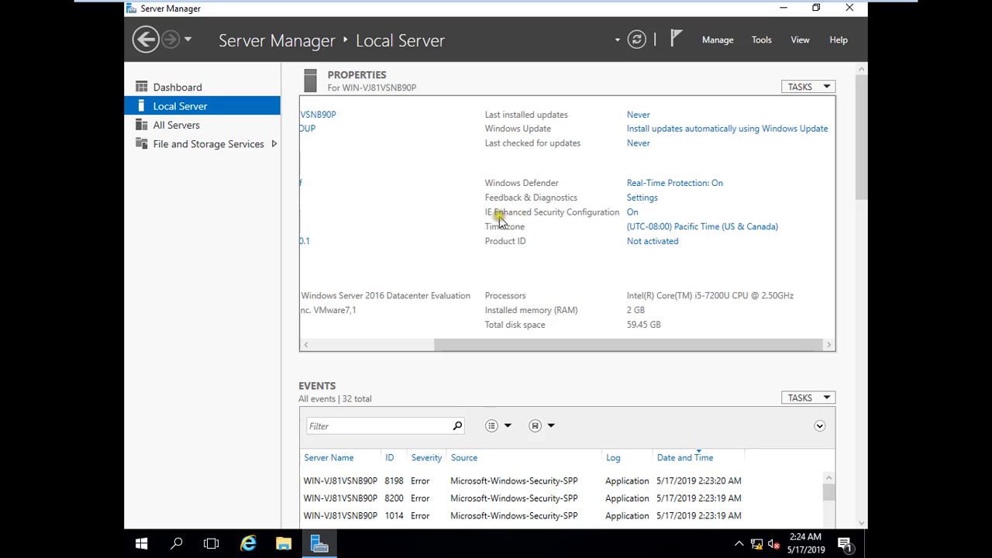
Set IE Enhanced Security Configuration to Off for Administrators and Users.
left_click(631, 214)
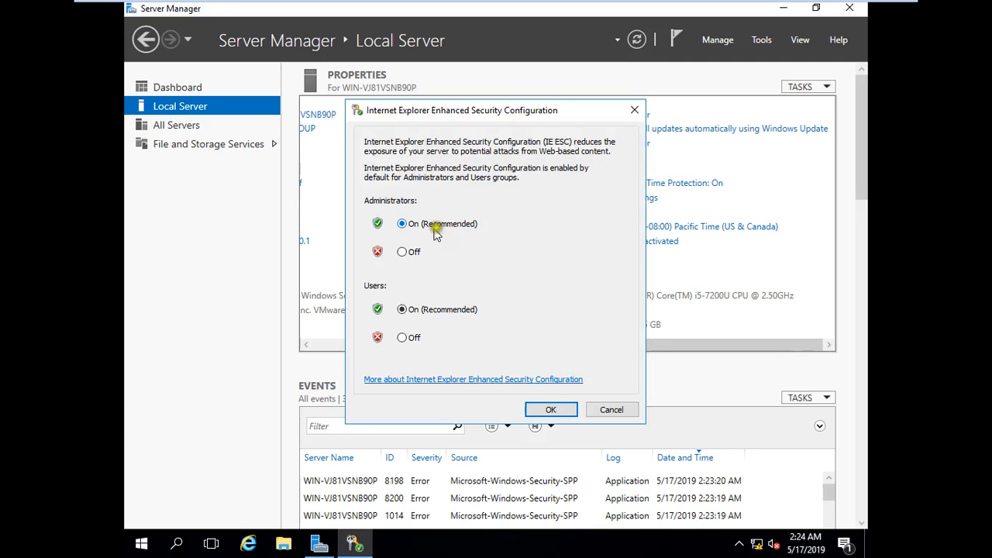
left_click(403, 251)
left_click(403, 337)
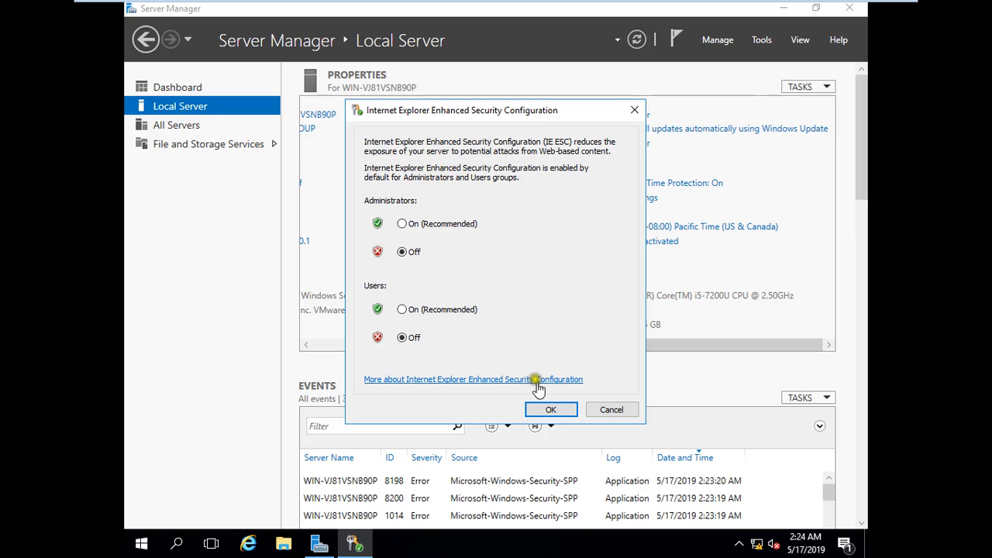
left_click(551, 411)
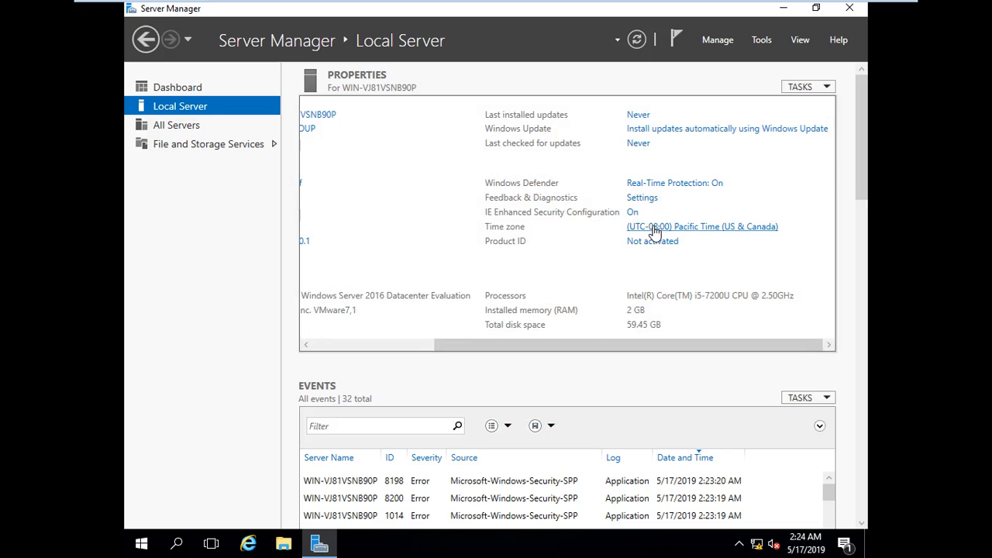
Change the time zone to (UTC+01:00) West Central Africa and refresh Local Server properties.
left_click(655, 231)
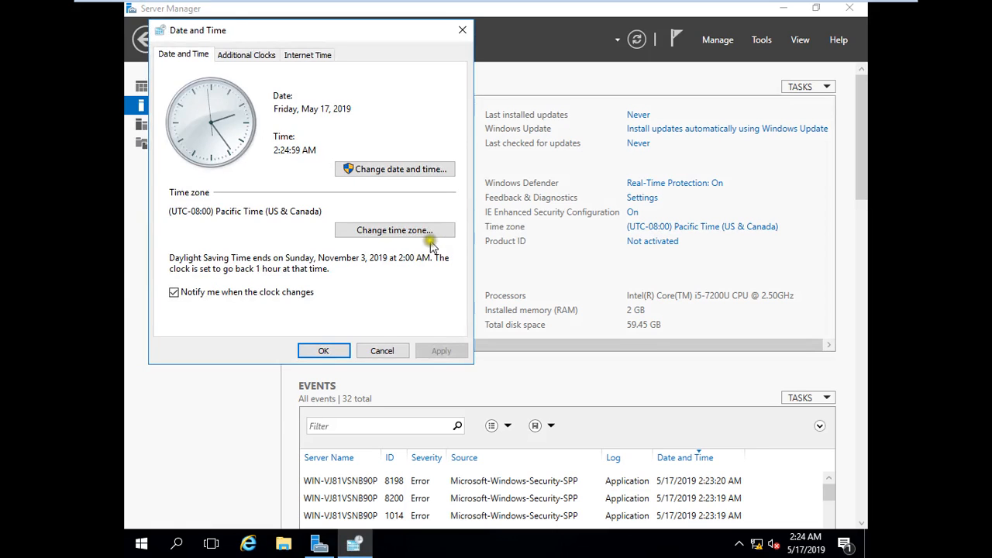
left_click(364, 231)
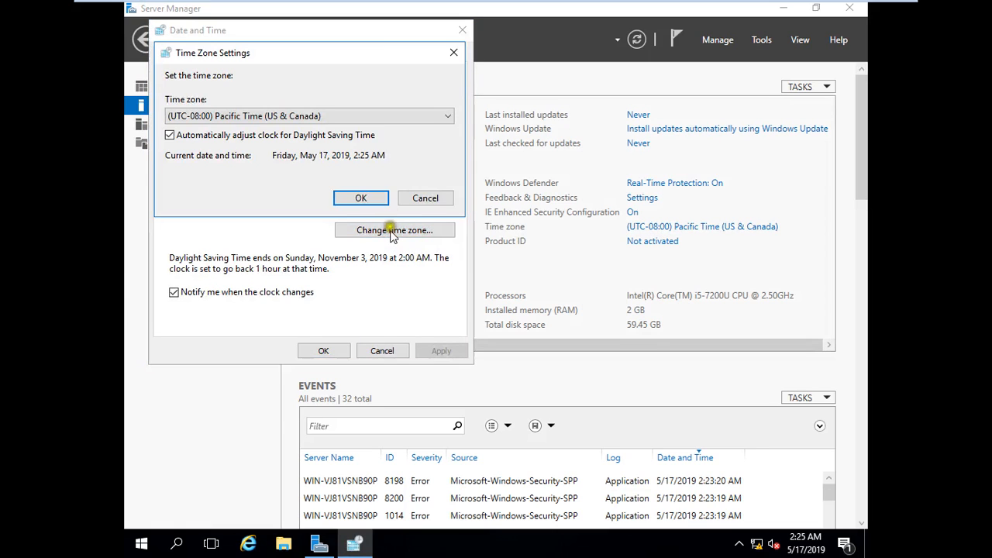
left_click(321, 116)
scroll(310, 302, "down", 5)
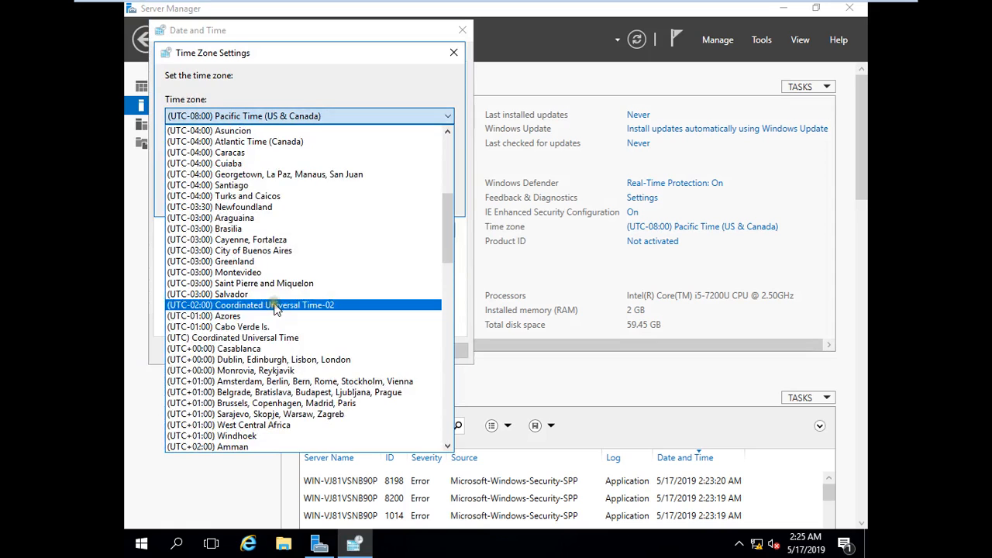
scroll(260, 337, "down", 2)
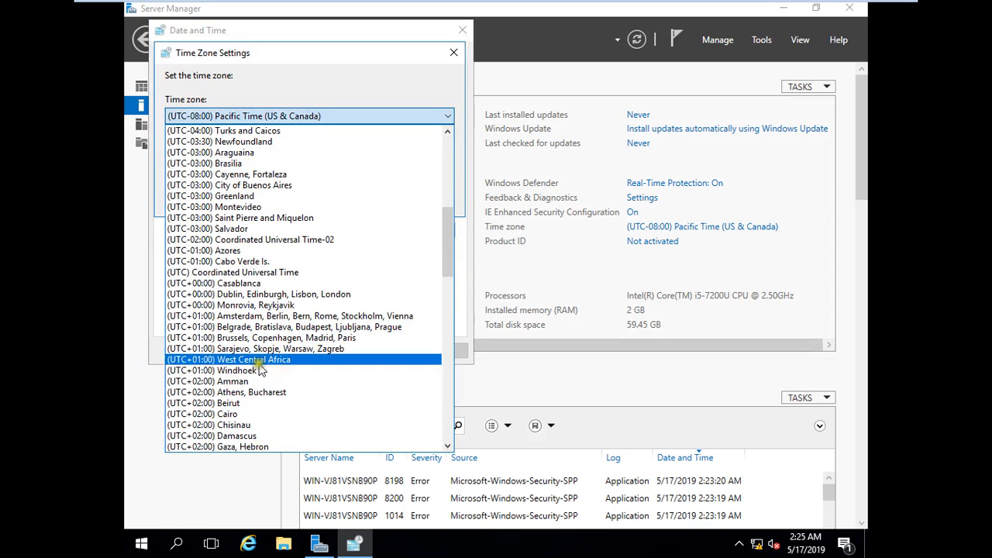
left_click(258, 360)
left_click(362, 198)
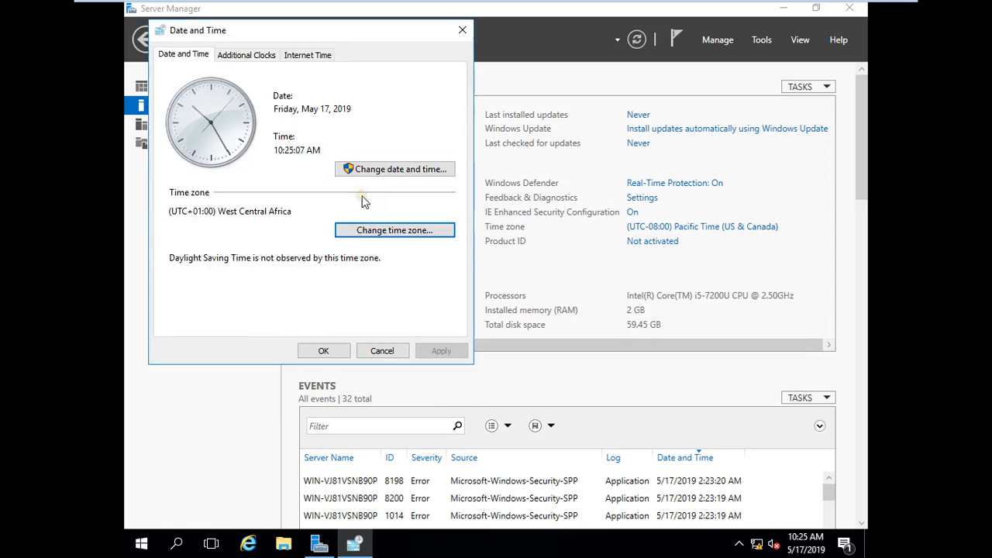
left_click(324, 351)
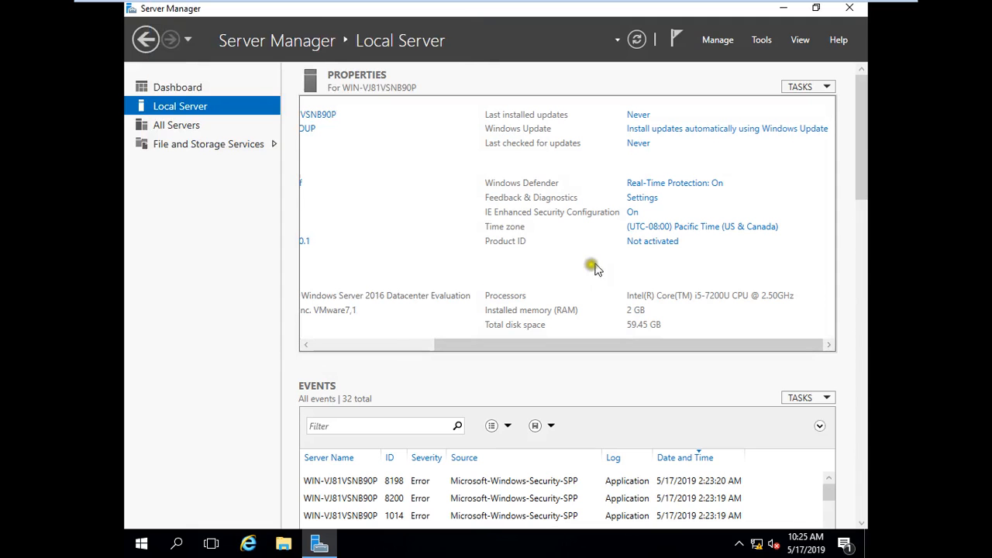
left_click(638, 41)
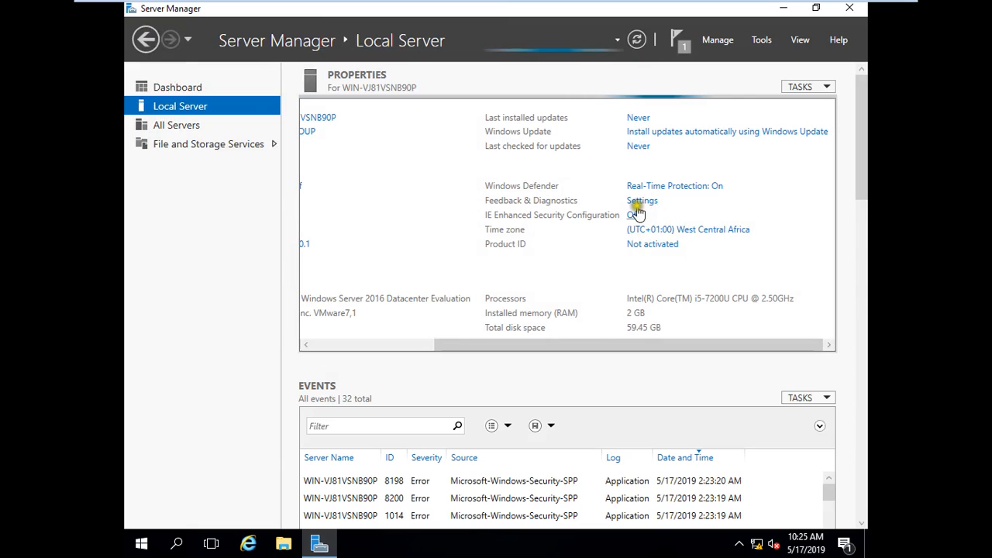
left_click_drag(624, 348, 363, 338)
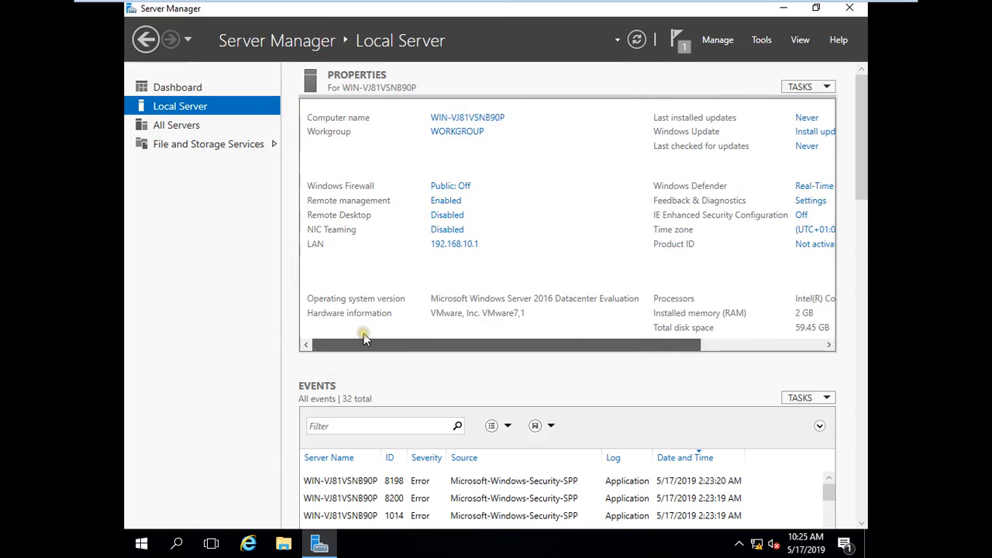
Change the computer name from WIN-VJ81VSNB90P to YDC1 and restart the server now.
left_click(470, 115)
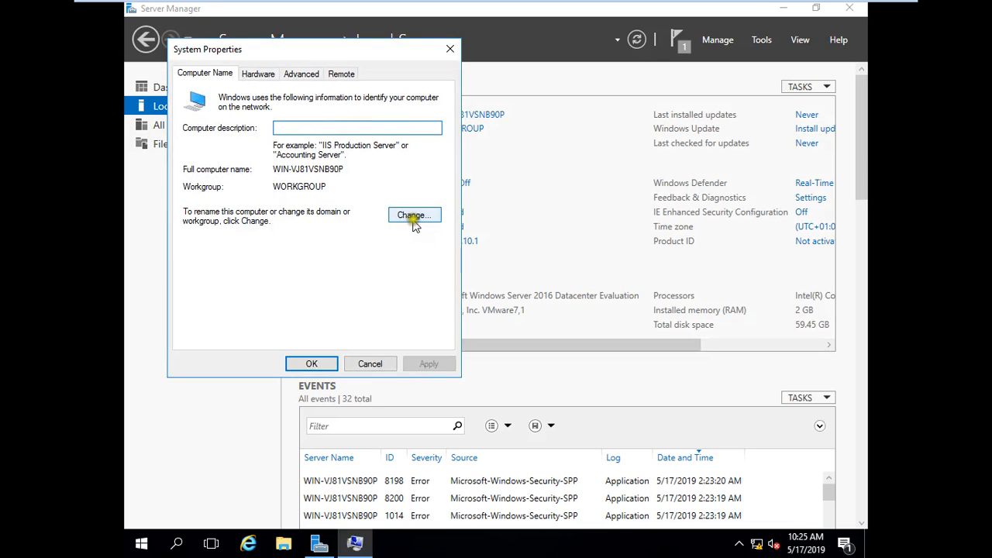
left_click(420, 214)
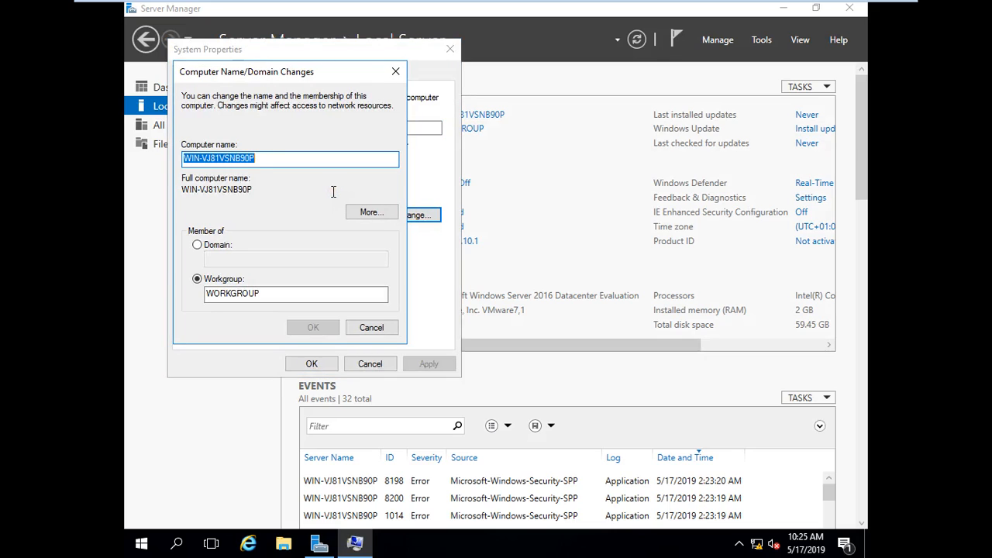
type("YDC1")
left_click(312, 213)
left_click(324, 327)
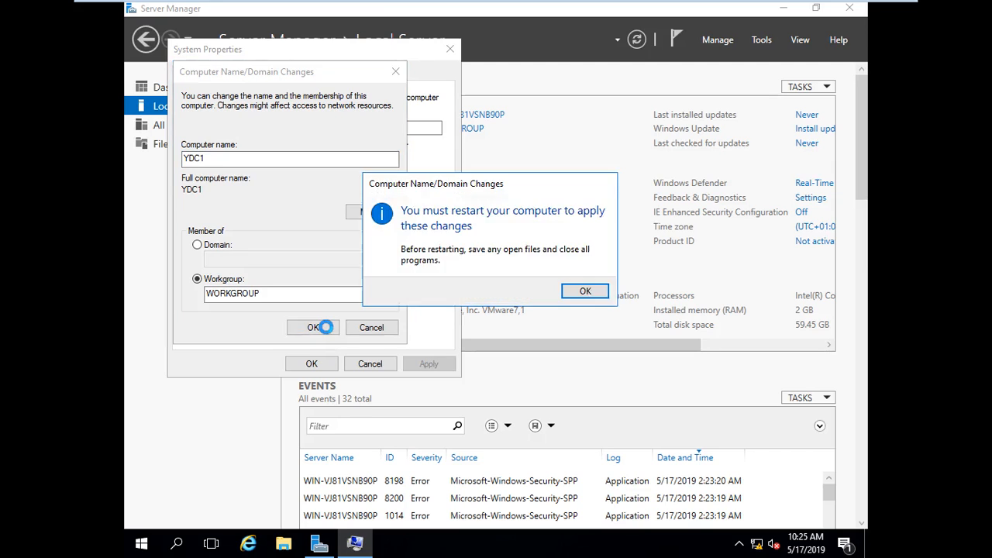
left_click(582, 293)
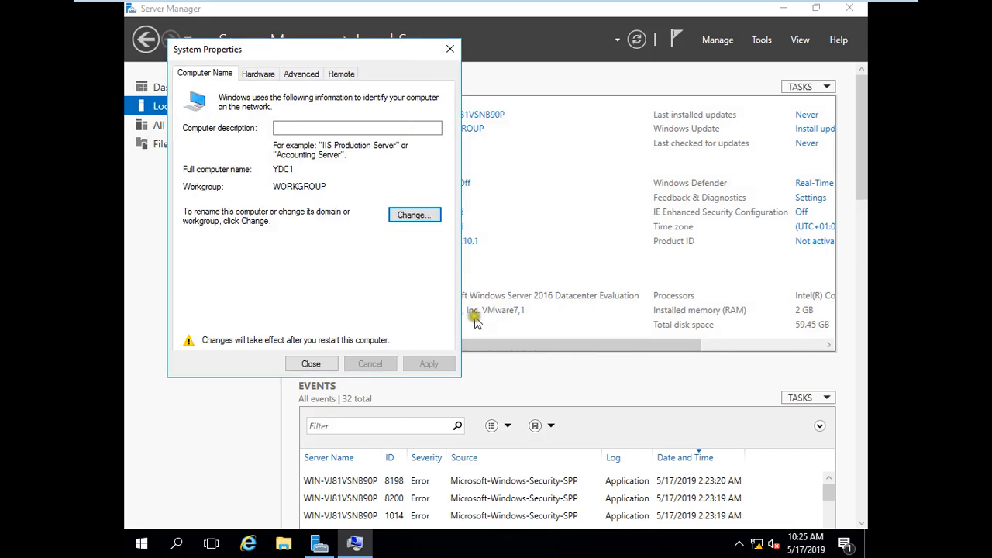
left_click(313, 365)
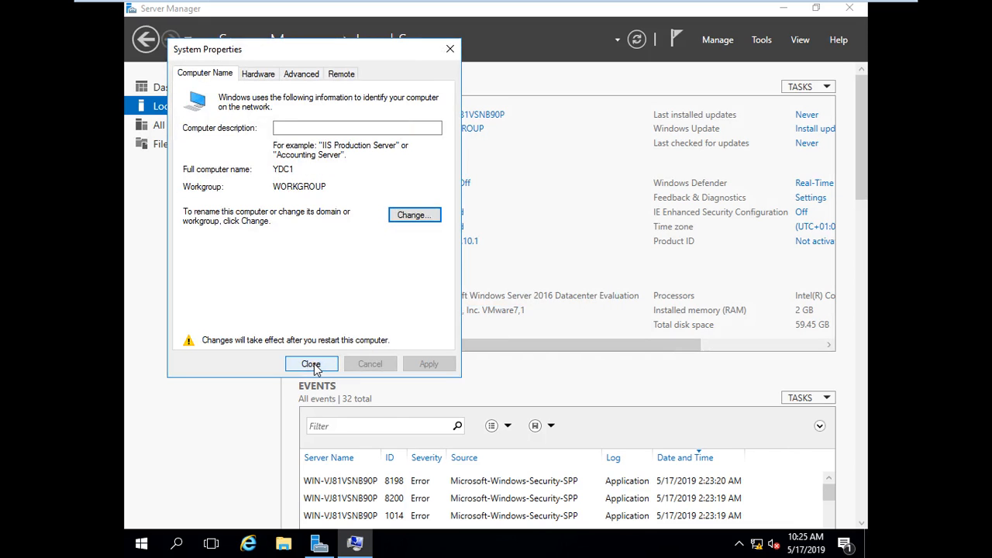
left_click(312, 366)
left_click(487, 287)
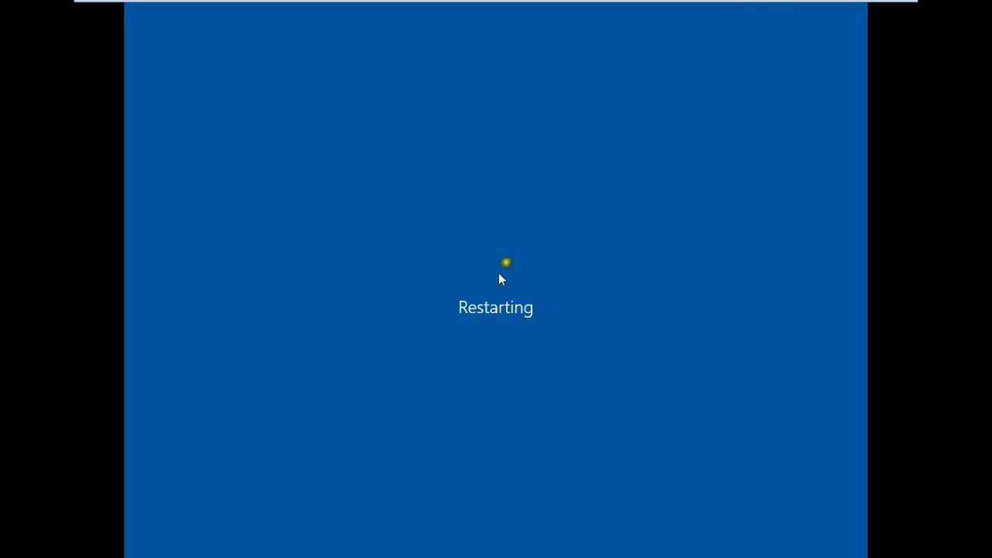
Minimize and restore the VM window, then send Ctrl+Alt+Del to bring up sign-in.
mouse_move(780, 3)
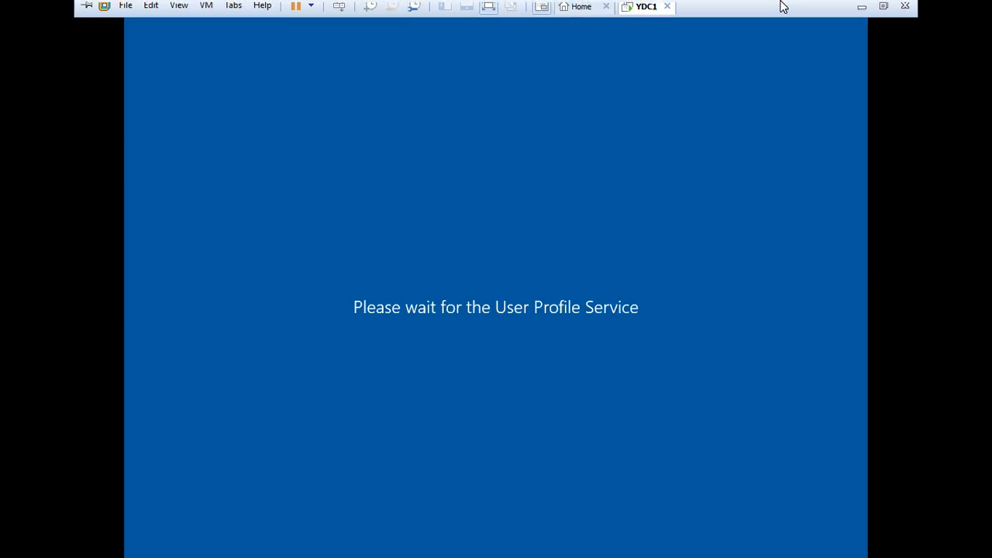
left_click(857, 16)
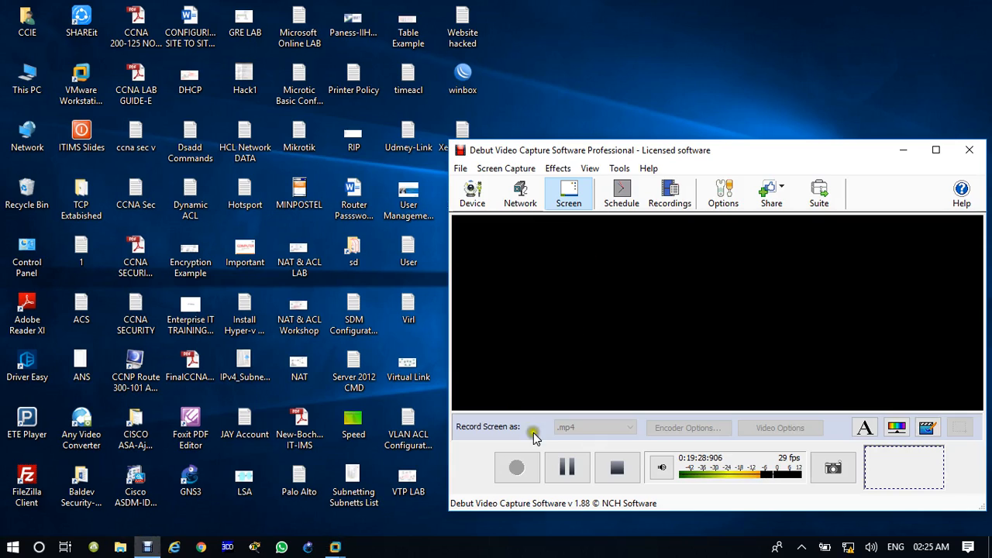
left_click(567, 467)
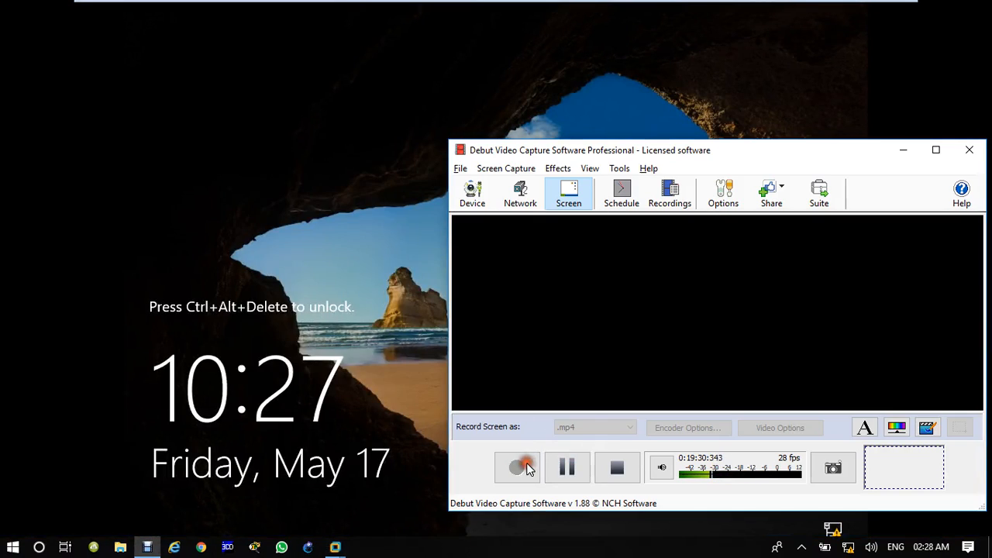
left_click(438, 434)
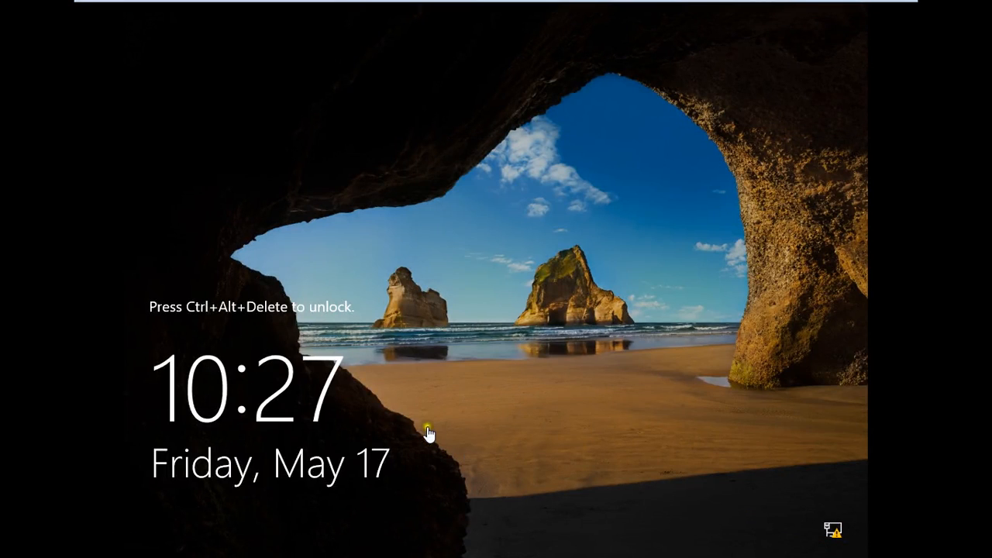
mouse_move(504, 5)
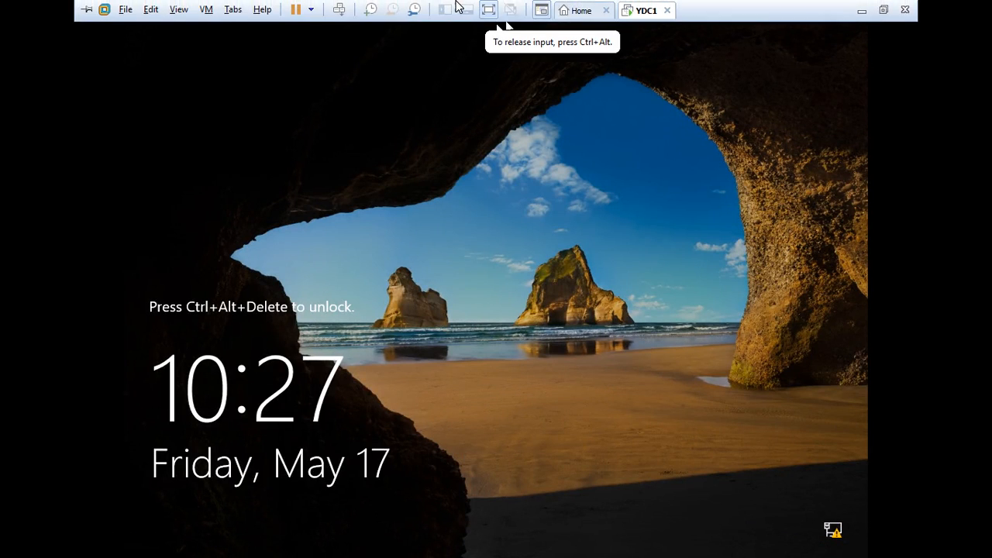
left_click(340, 10)
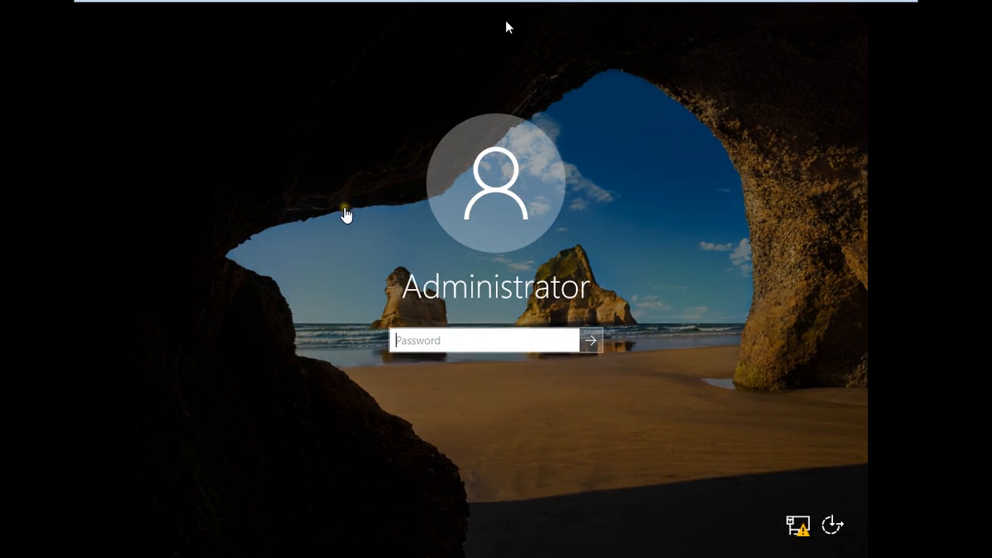
Sign in as Administrator, re-entering the password after an incorrect attempt.
left_click(429, 342)
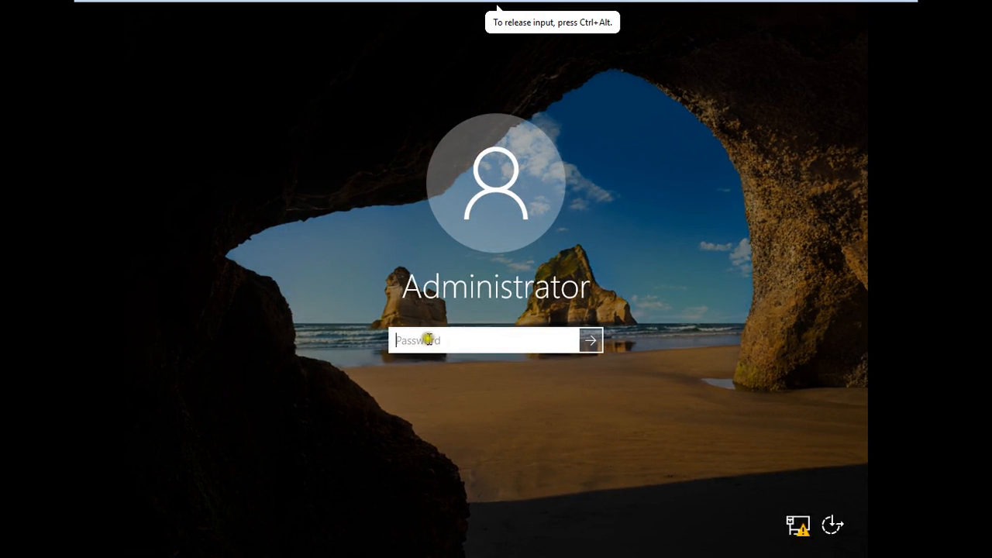
type("********")
key("Return")
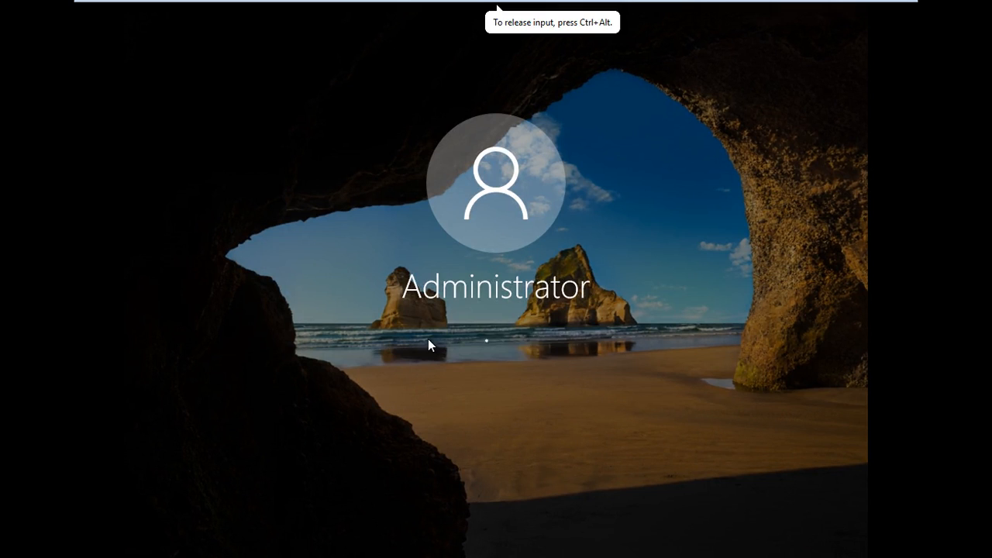
key("Return")
type("********")
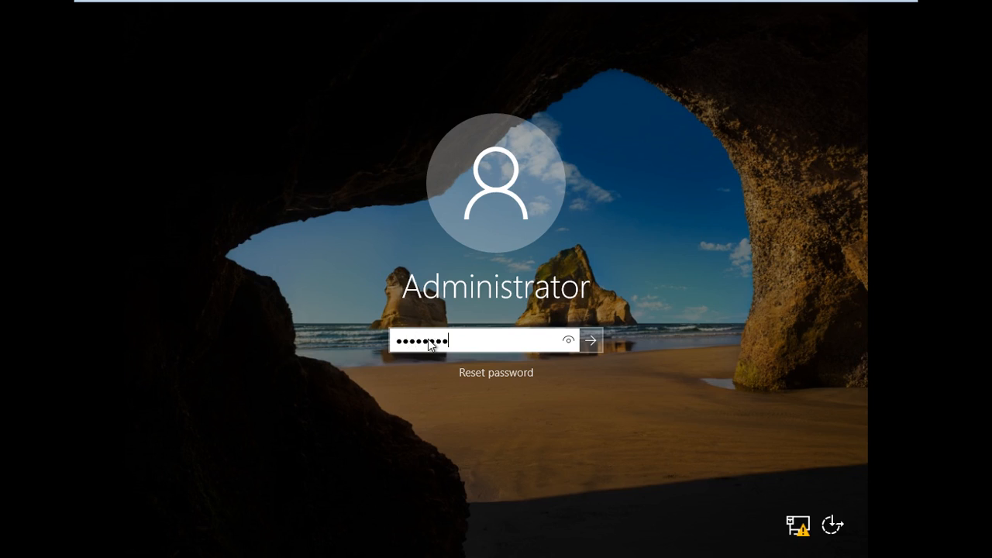
key("Return")
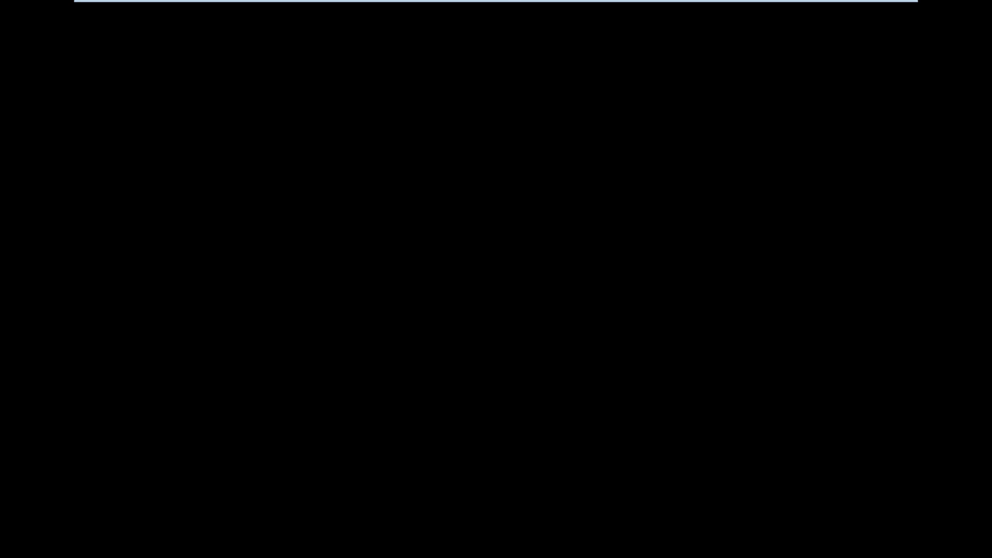
mouse_move(899, 4)
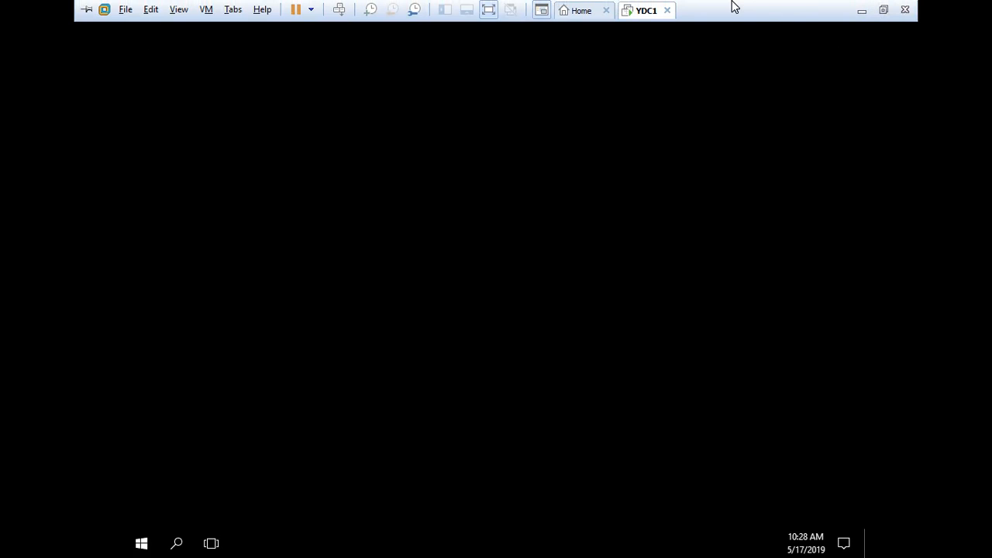
left_click(651, 48)
Click into the YDC1 desktop and open Settings from the Start menu.
left_click(765, 518)
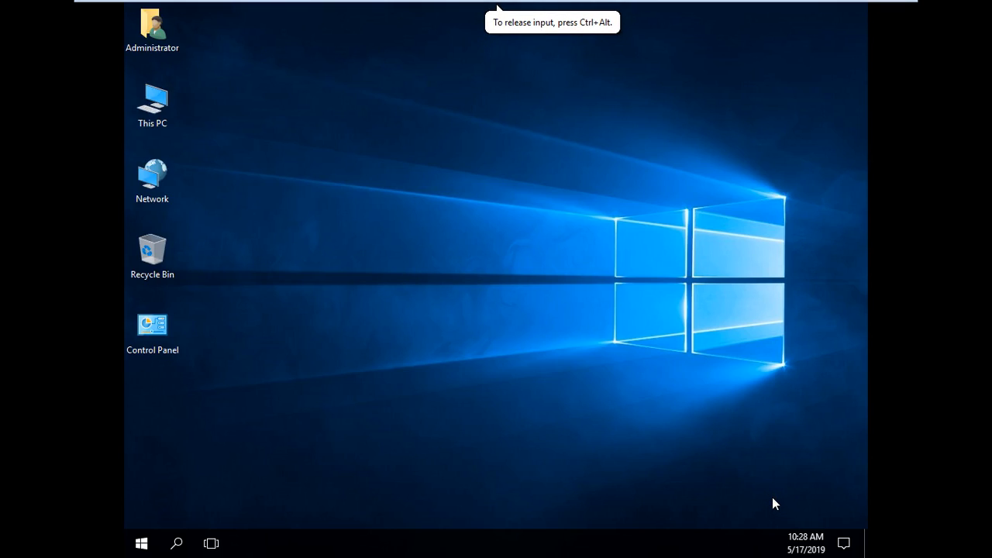
left_click(760, 418)
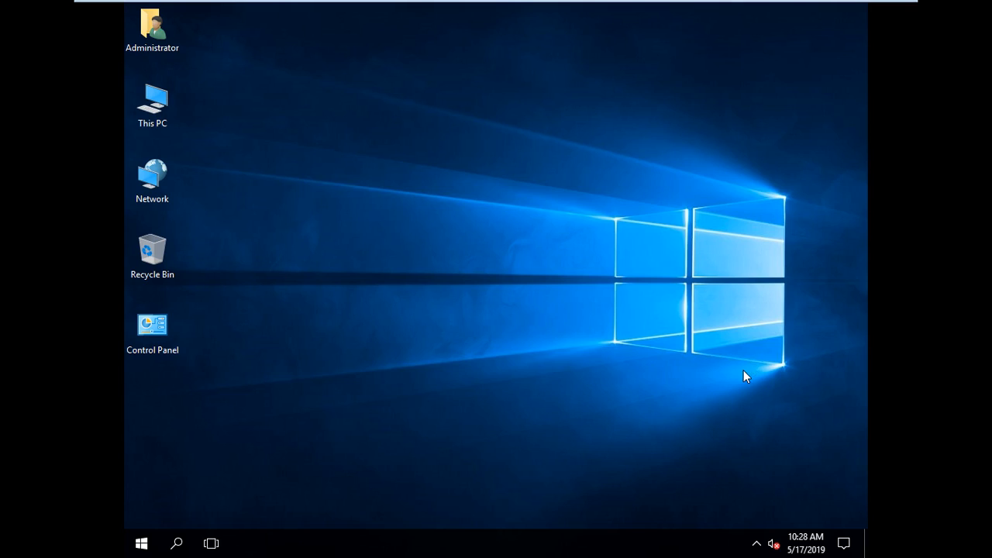
left_click(410, 446)
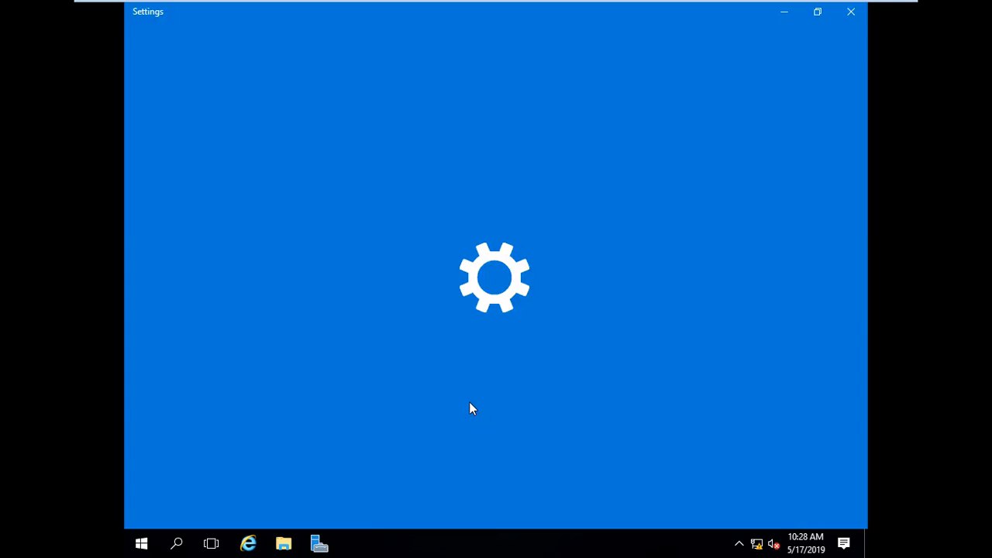
left_click(483, 355)
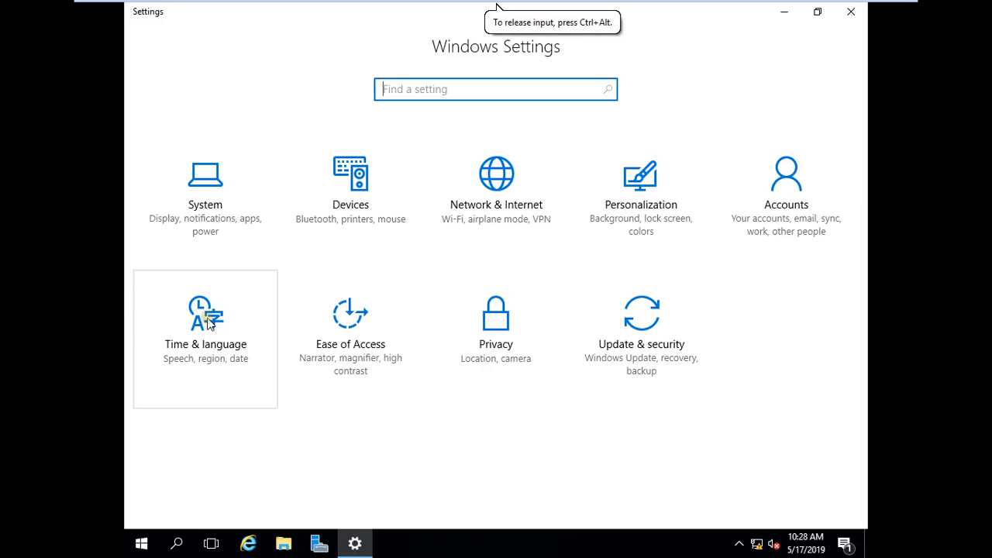
Go to Time & language and open the Region & language page.
left_click(208, 323)
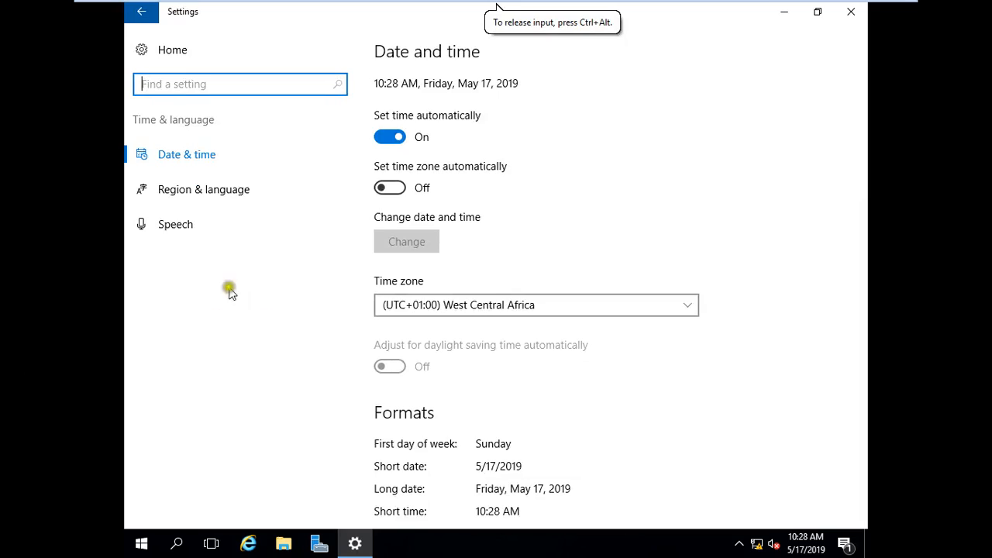
left_click(187, 196)
left_click(462, 267)
Try adding a language with a 'french' search, then return and start Add a language again.
left_click(387, 274)
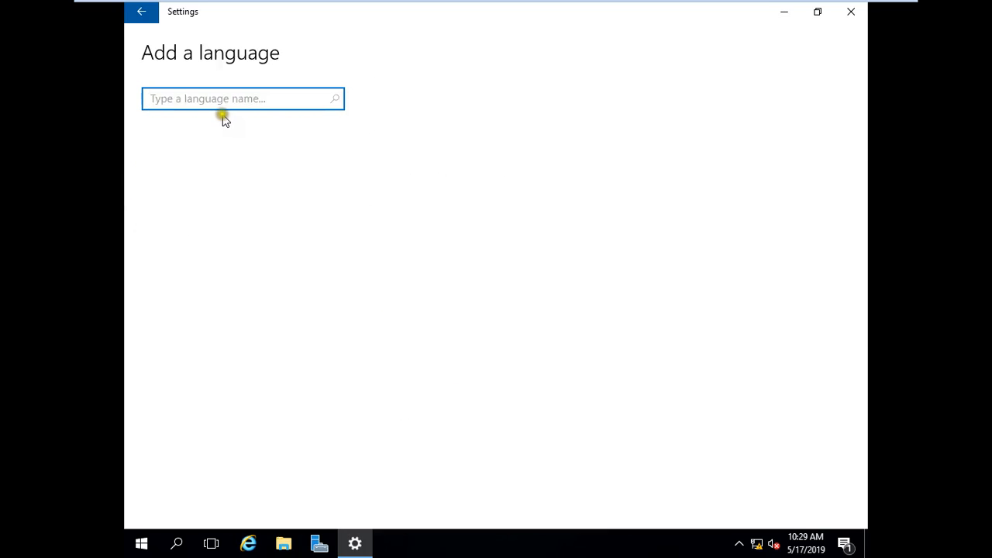
type("french")
left_click(333, 100)
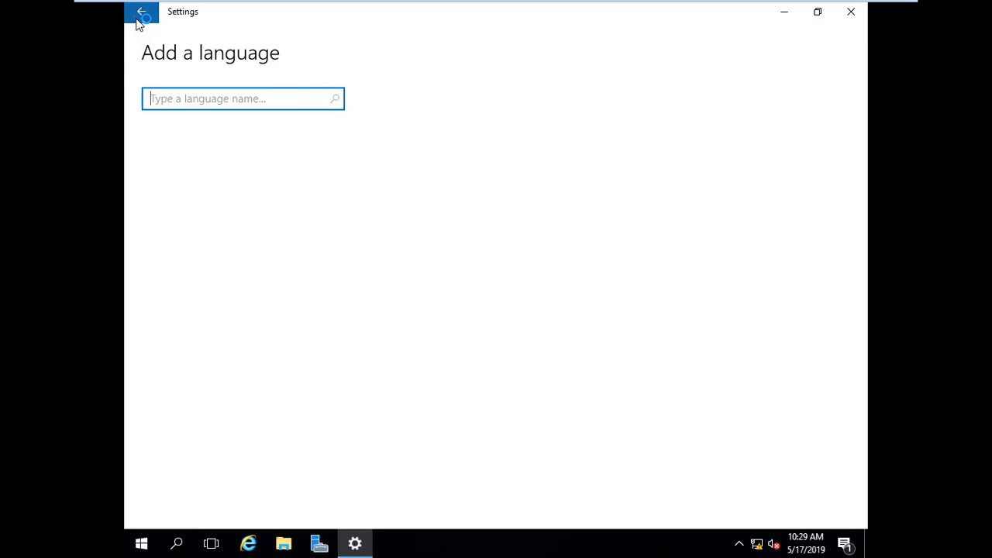
left_click(137, 21)
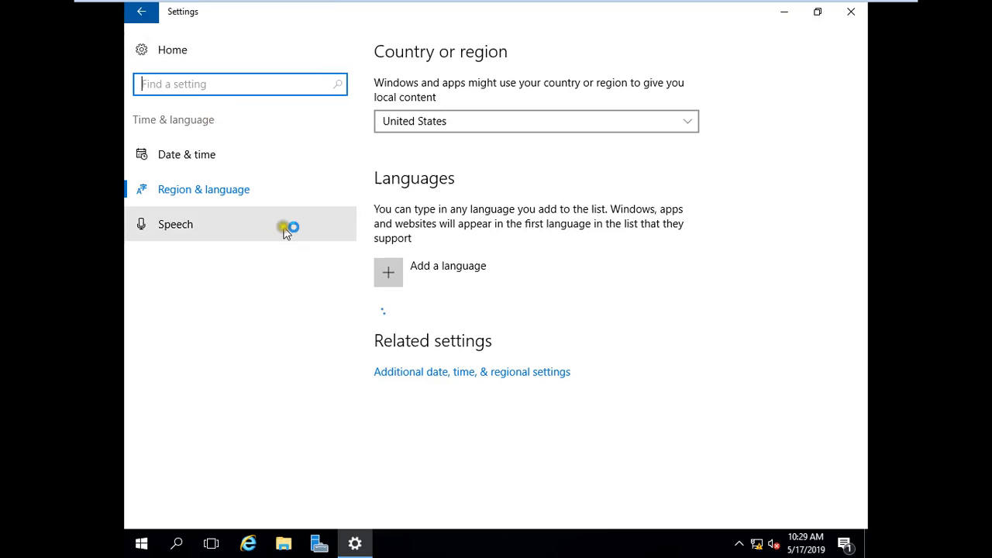
left_click(397, 273)
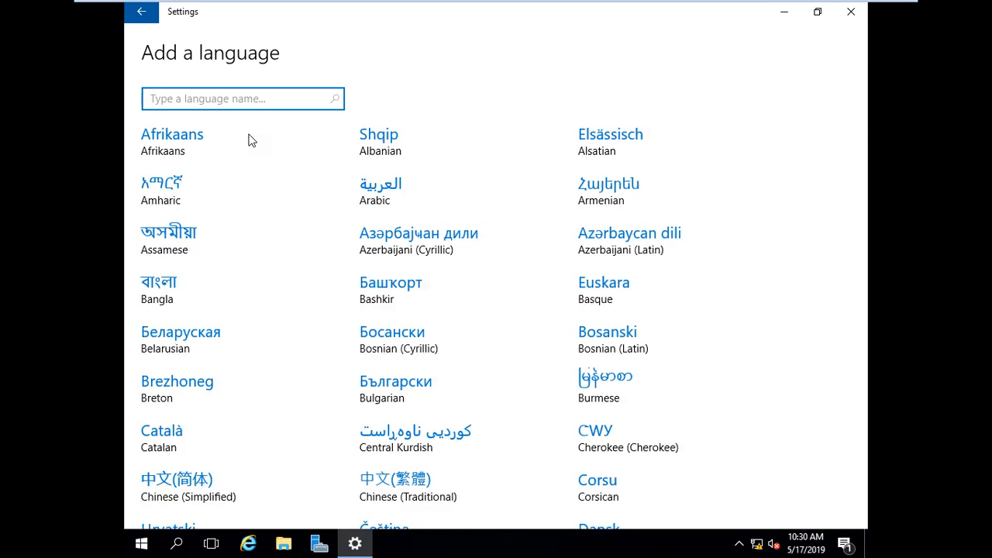
Search 'fre', add Français (France), close Settings and check the available input languages.
type("fre")
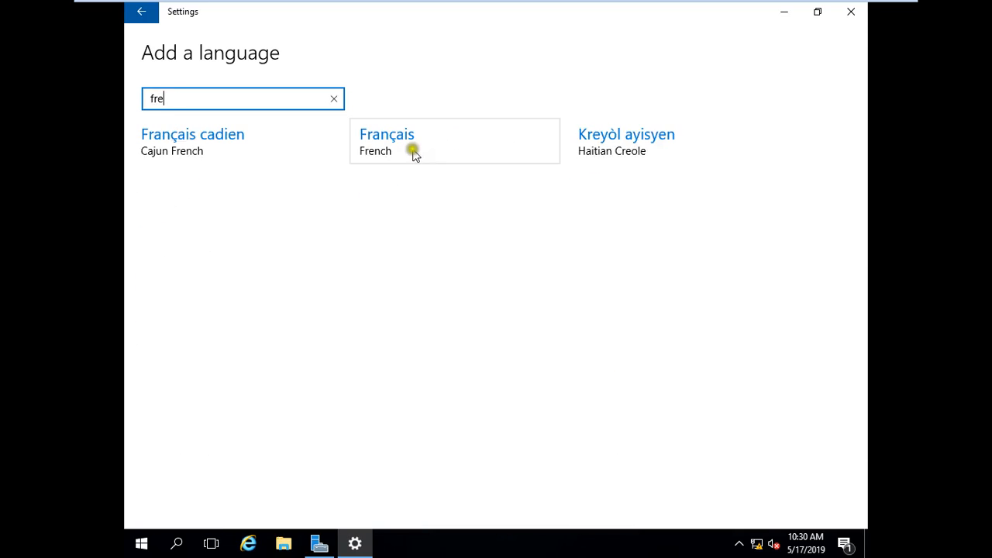
left_click(422, 155)
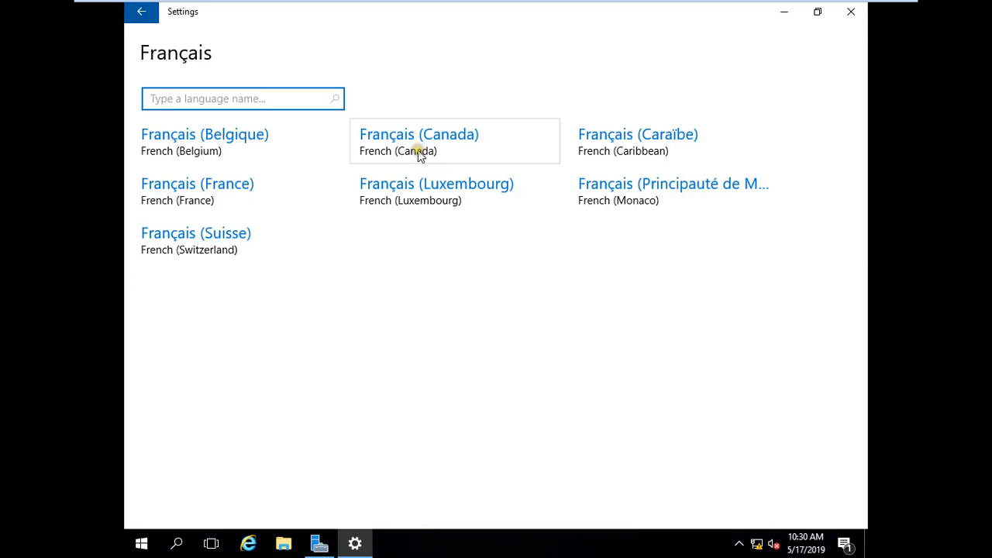
left_click(205, 196)
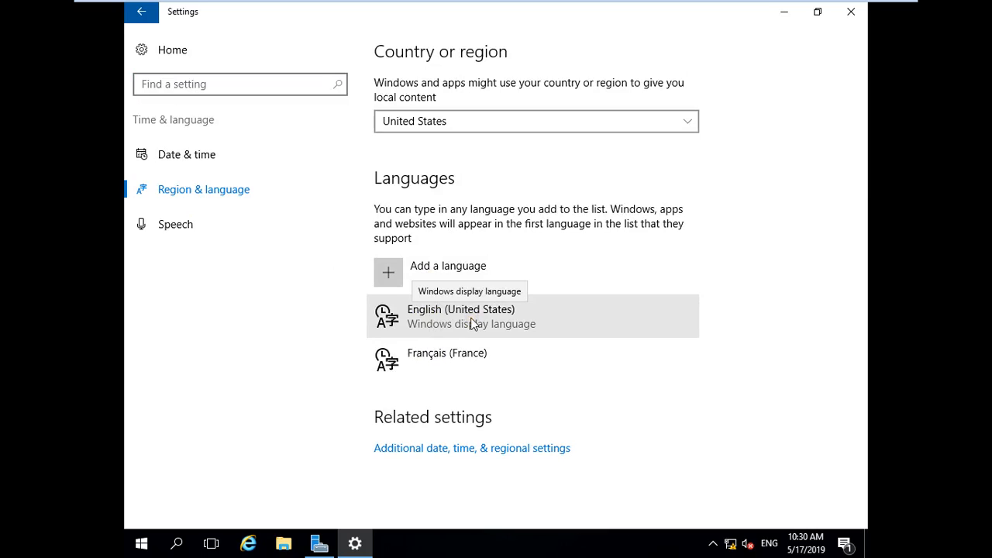
left_click(450, 357)
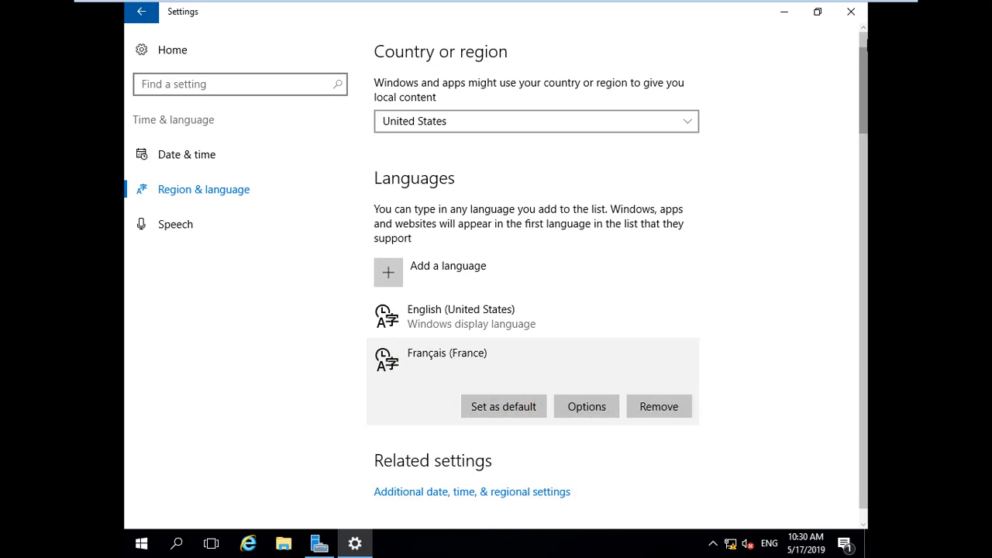
left_click(856, 13)
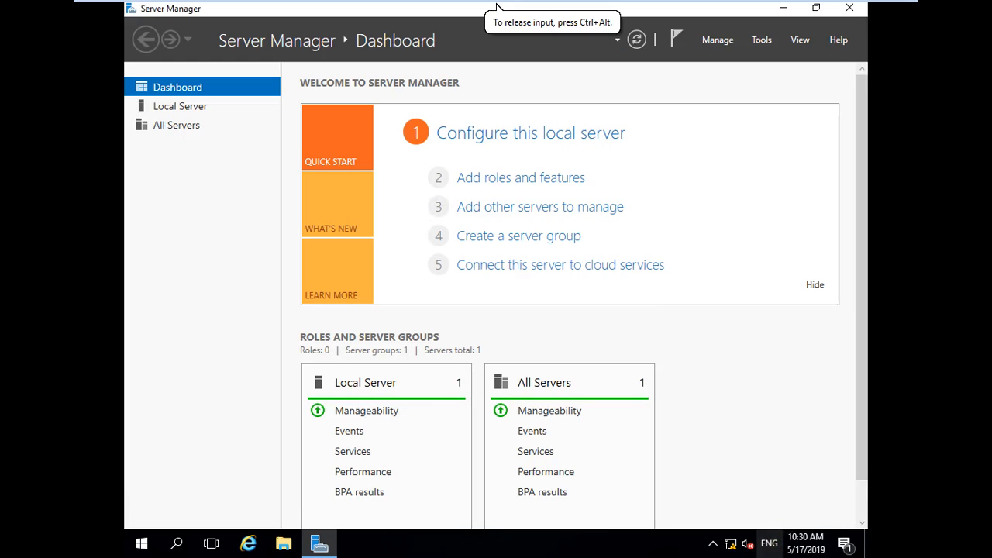
left_click(774, 546)
Dismiss the input-language list and open the VM menu on the full-screen toolbar.
left_click(773, 546)
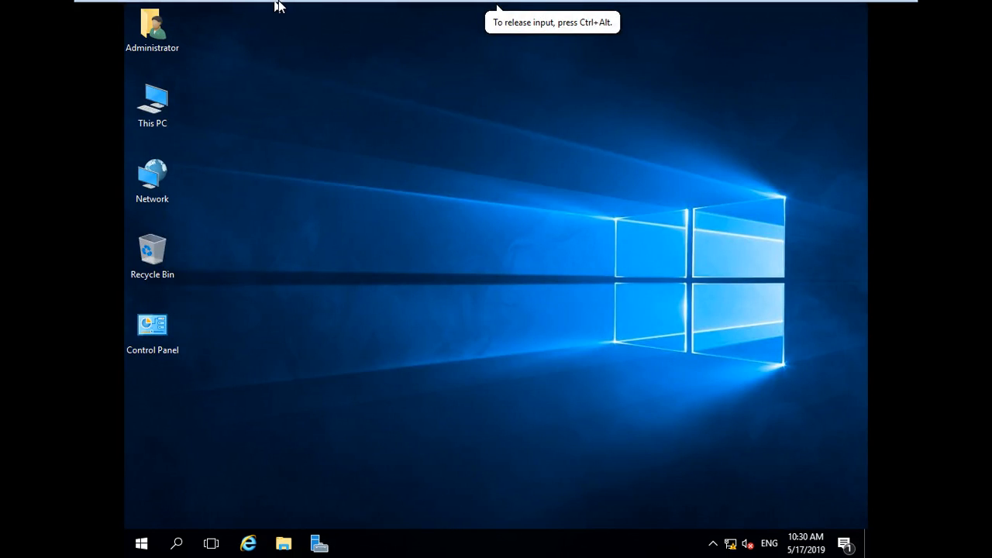
mouse_move(276, 4)
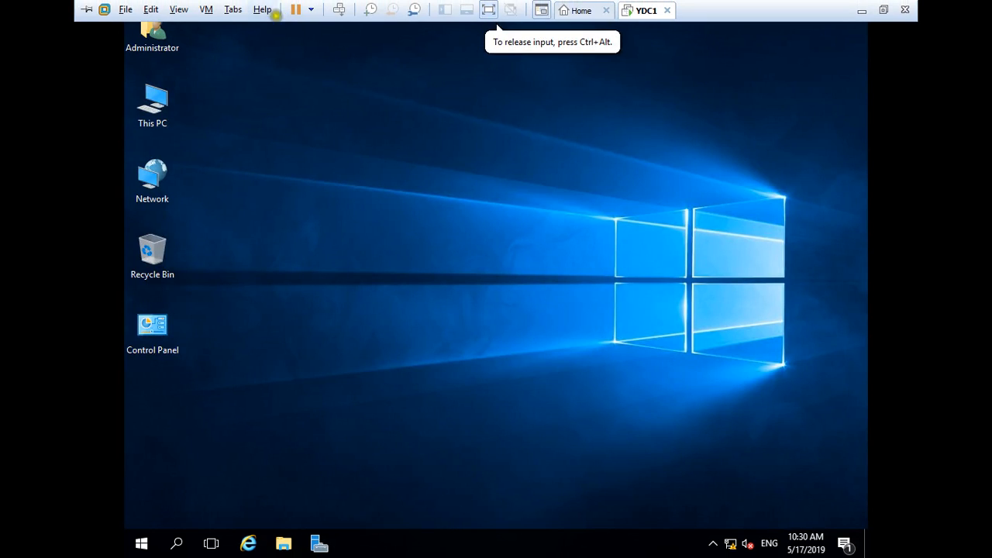
left_click(207, 11)
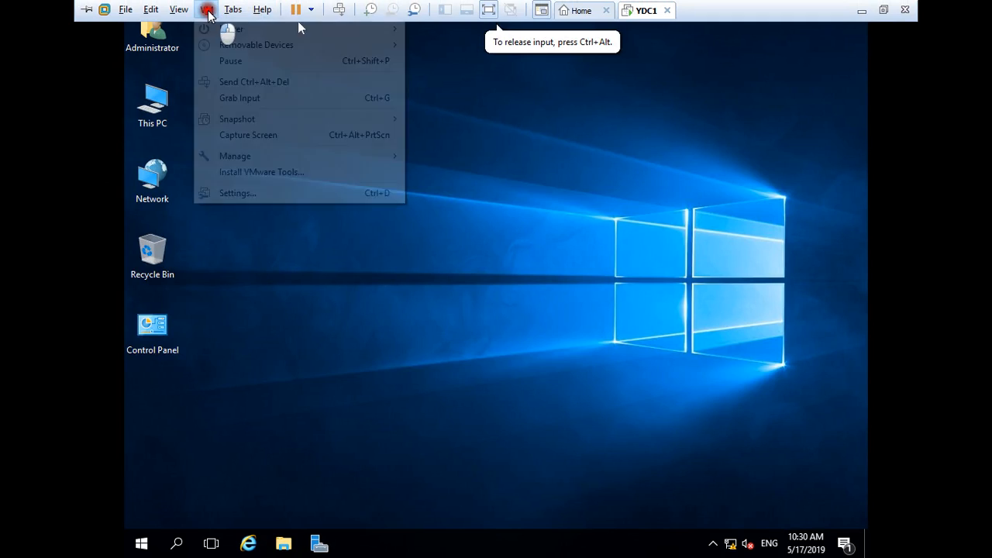
Choose Install VMware Tools and run setup64.exe from the DVD Drive AutoPlay prompt.
left_click(268, 171)
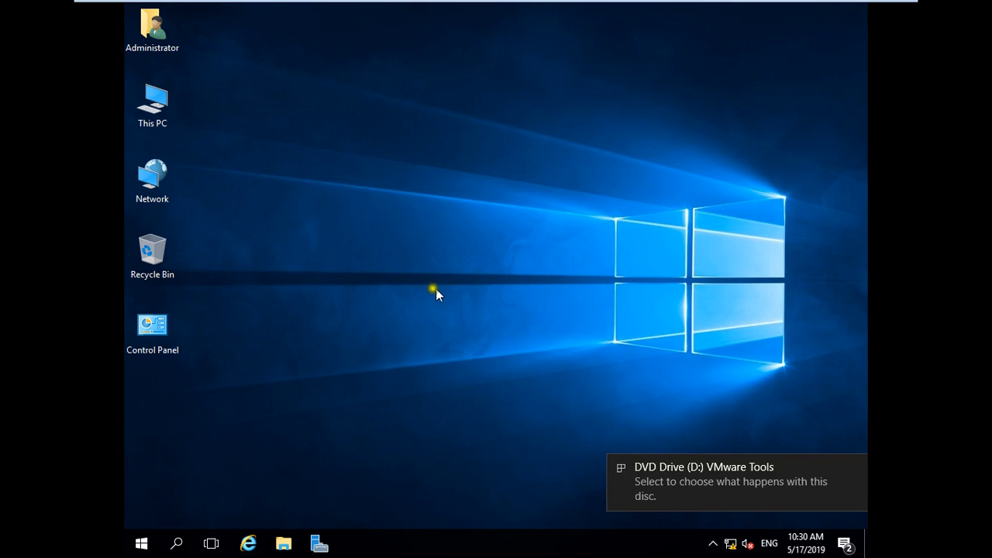
left_click(717, 489)
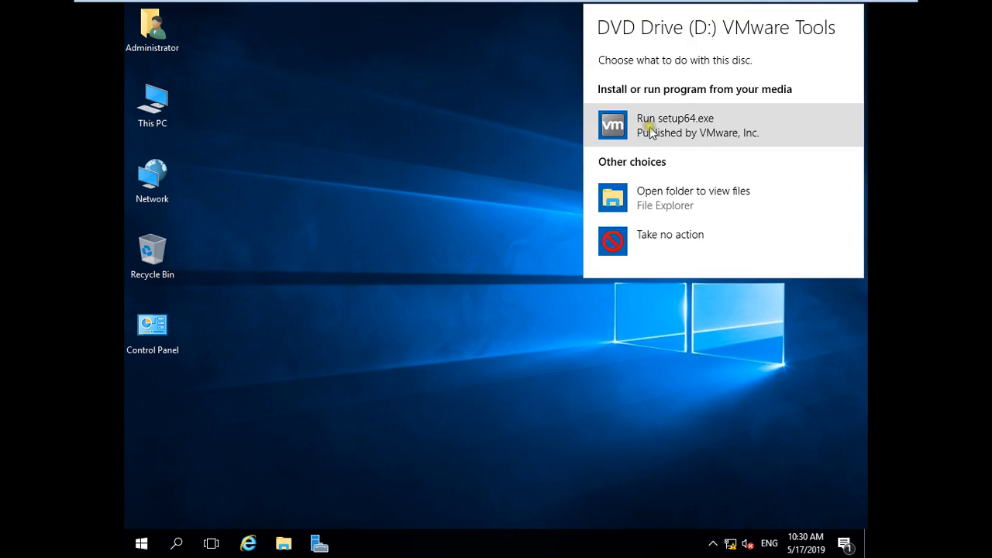
left_click(649, 128)
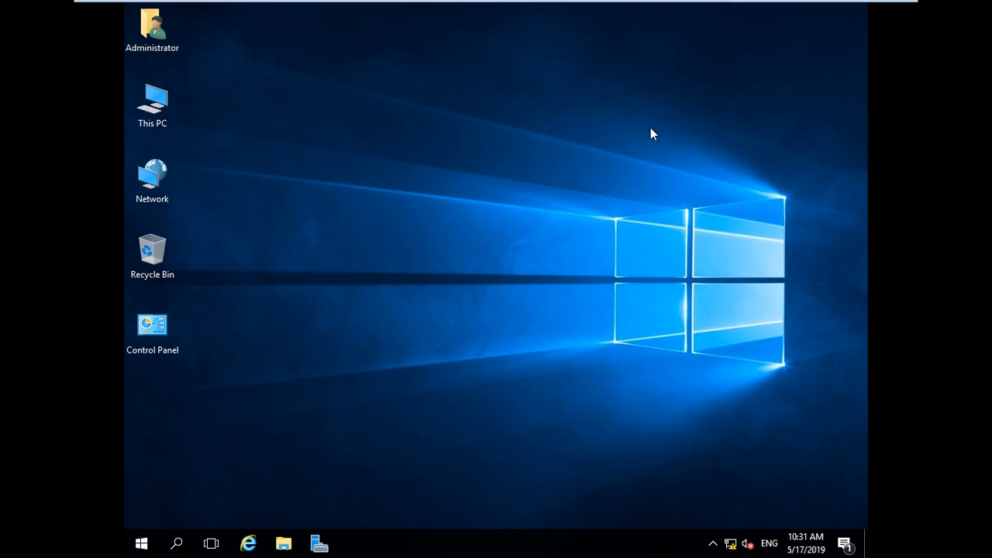
left_click(651, 127)
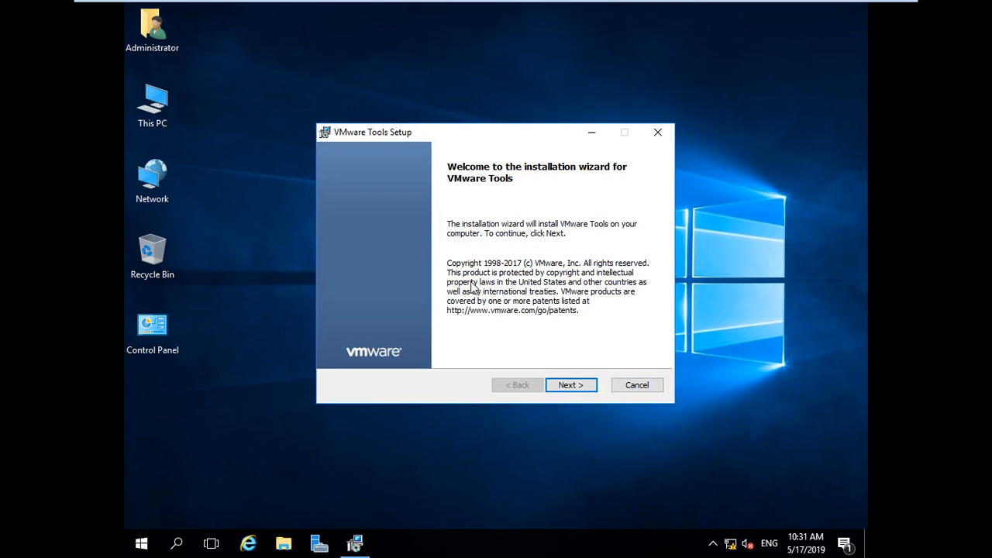
Install VMware Tools with the Typical setup type, finish, and confirm restarting the guest.
left_click(580, 385)
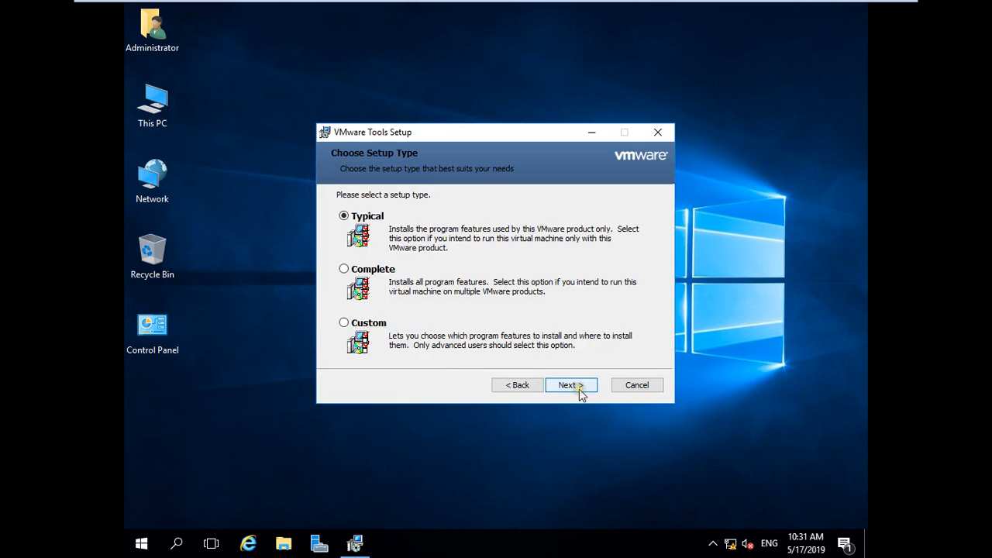
left_click(579, 387)
left_click(580, 388)
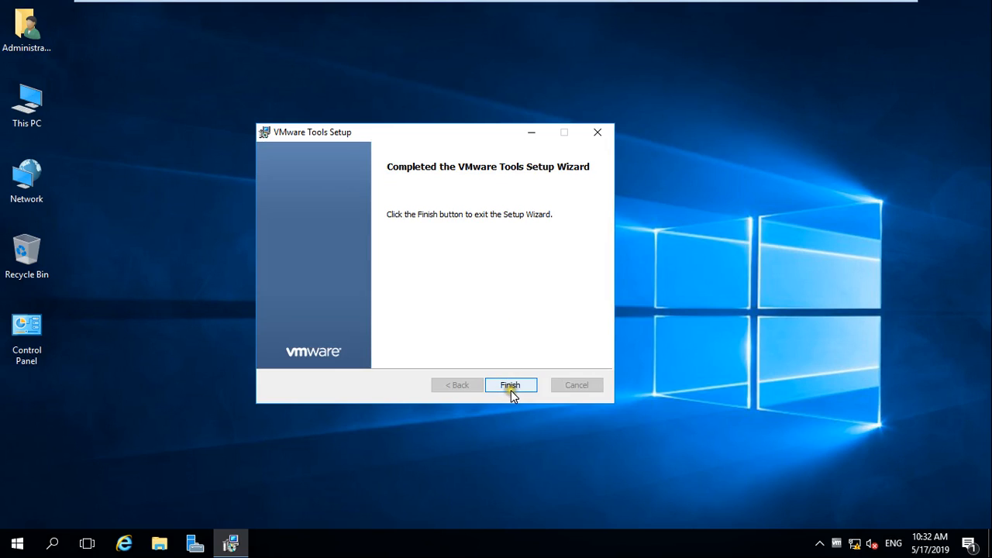
left_click(511, 386)
left_click(459, 310)
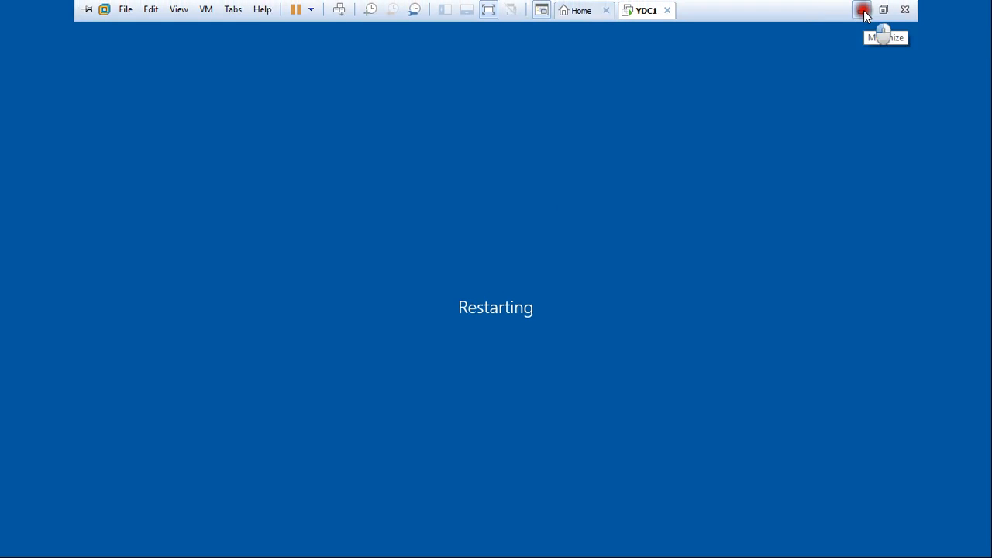
Bring the YDC1 virtual machine window back from the taskbar.
left_click(862, 6)
left_click(567, 467)
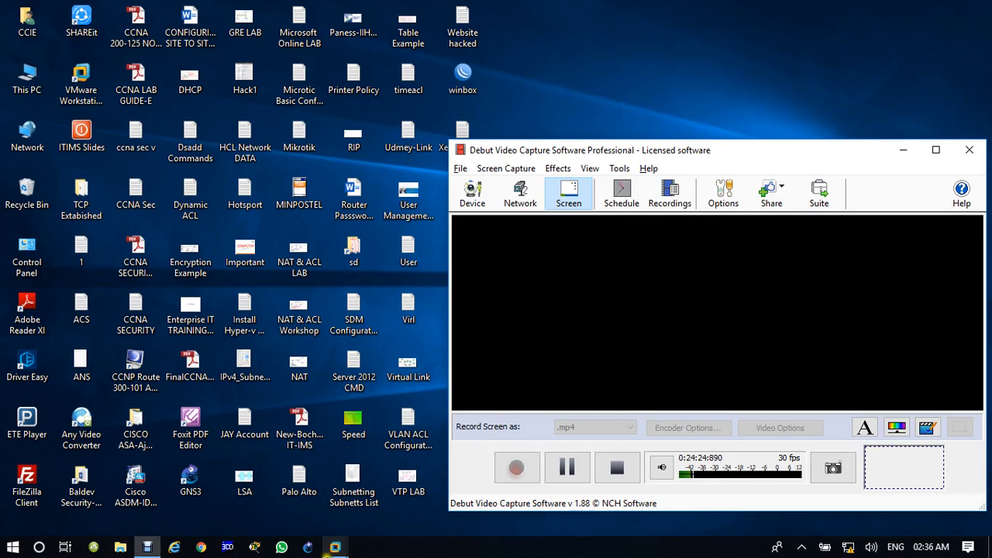
left_click(335, 547)
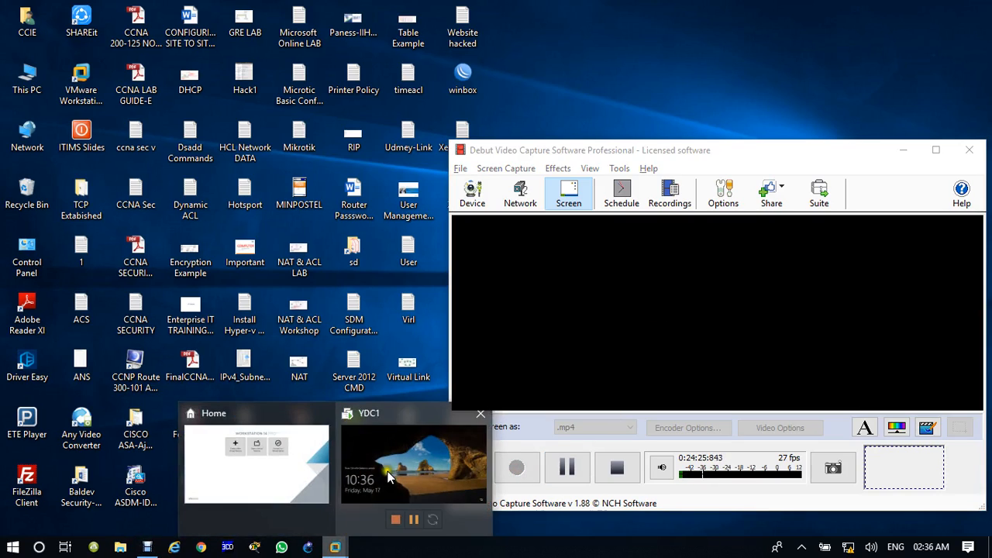
left_click(389, 474)
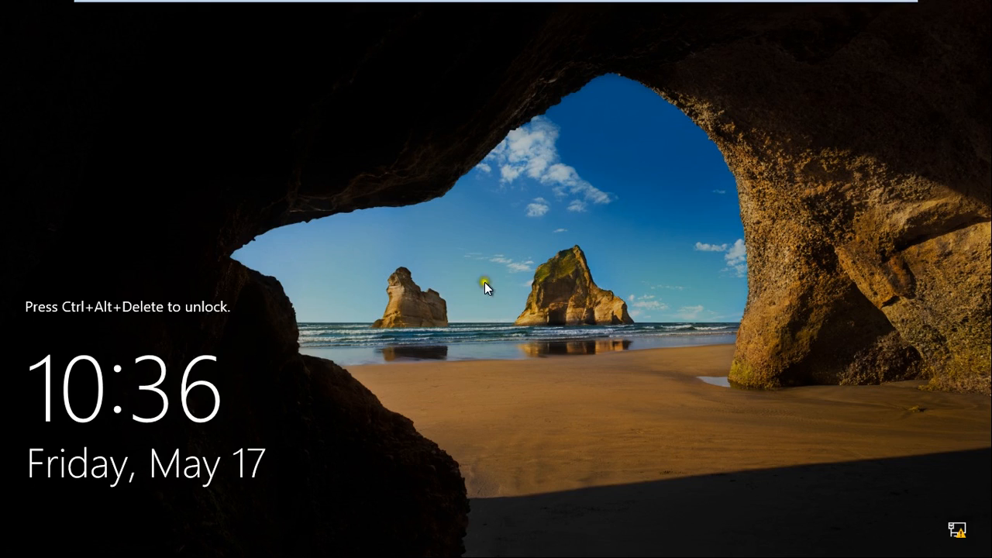
Send Ctrl+Alt+Del and sign in with the Administrator password.
mouse_move(438, 6)
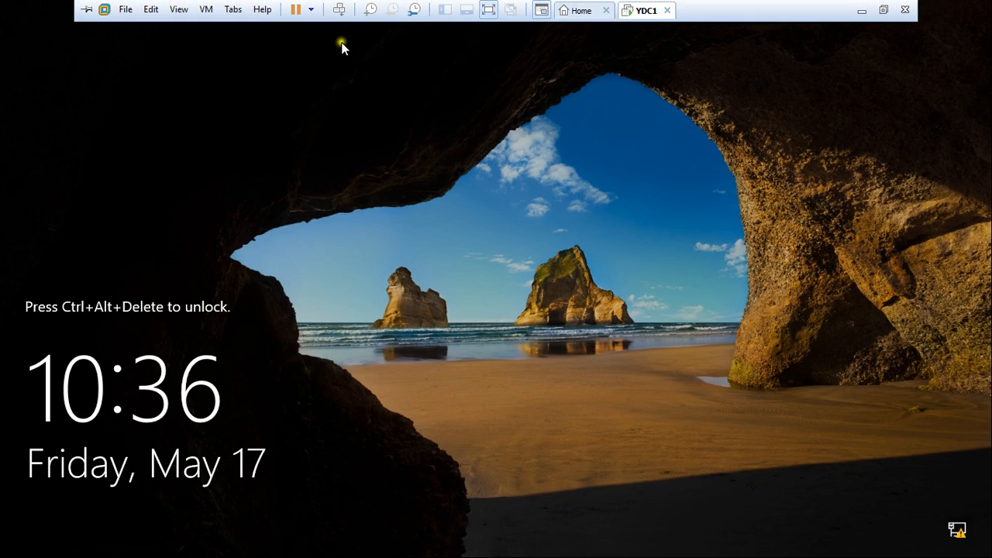
left_click(342, 10)
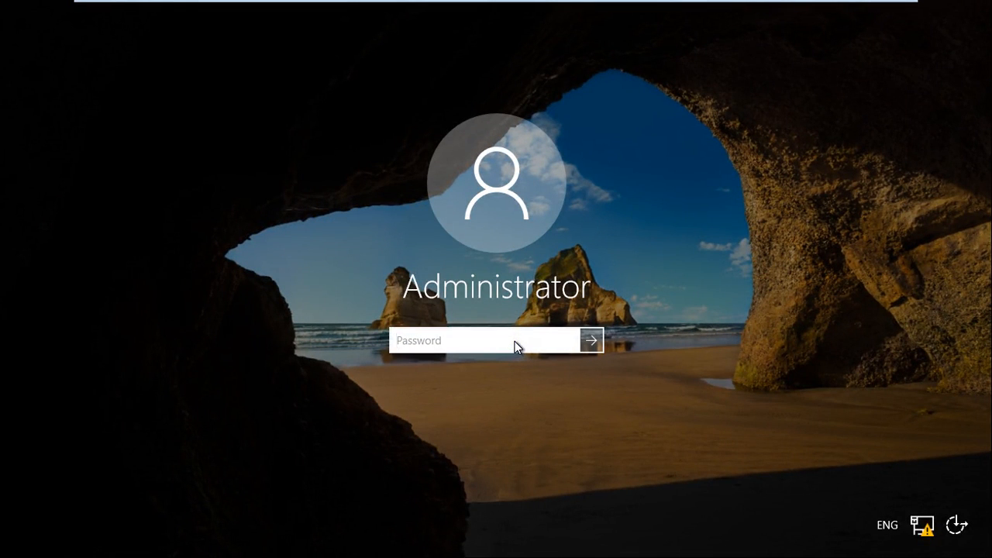
type("••••••••")
key("Return")
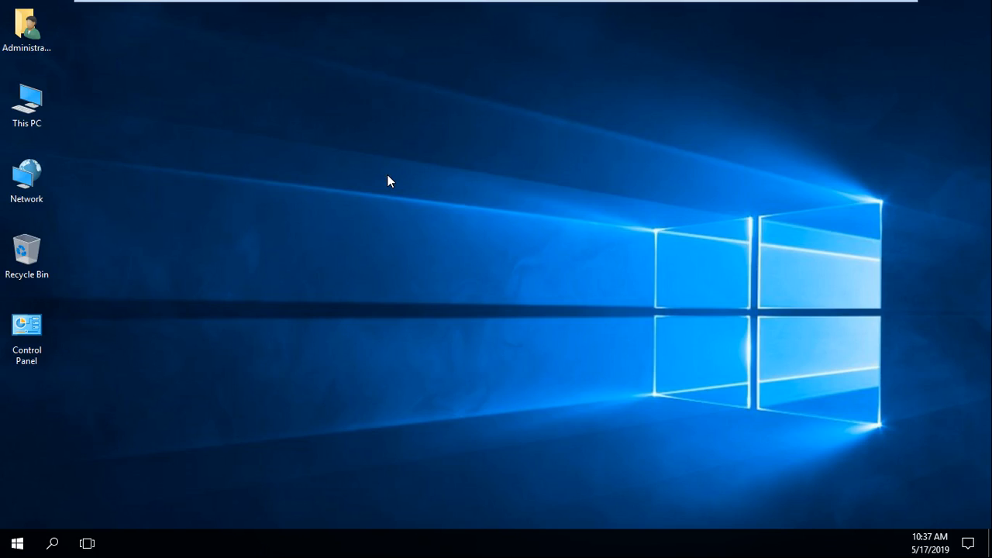
Take a YDC1 snapshot named NEW-OS in Snapshot Manager, then close the manager.
mouse_move(503, 4)
left_click(458, 276)
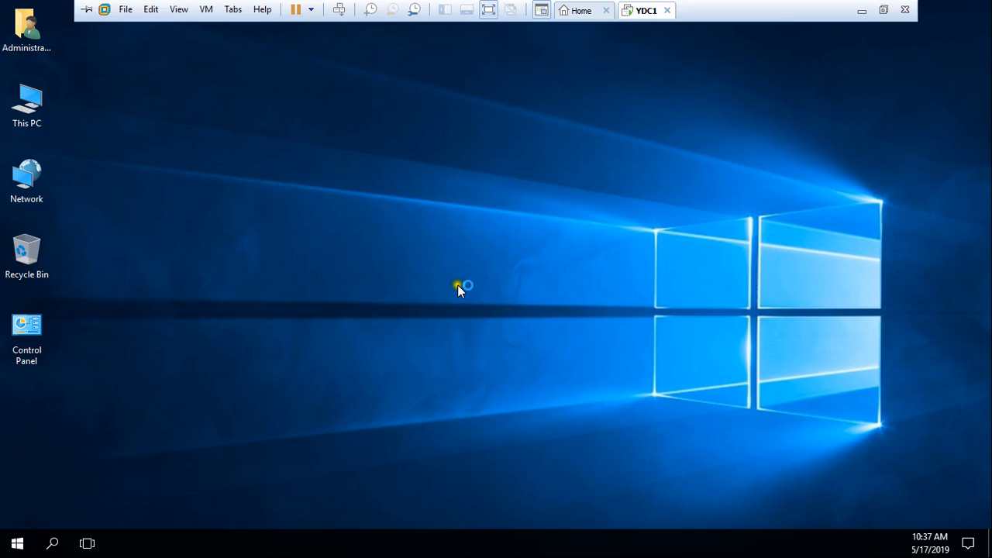
left_click(416, 11)
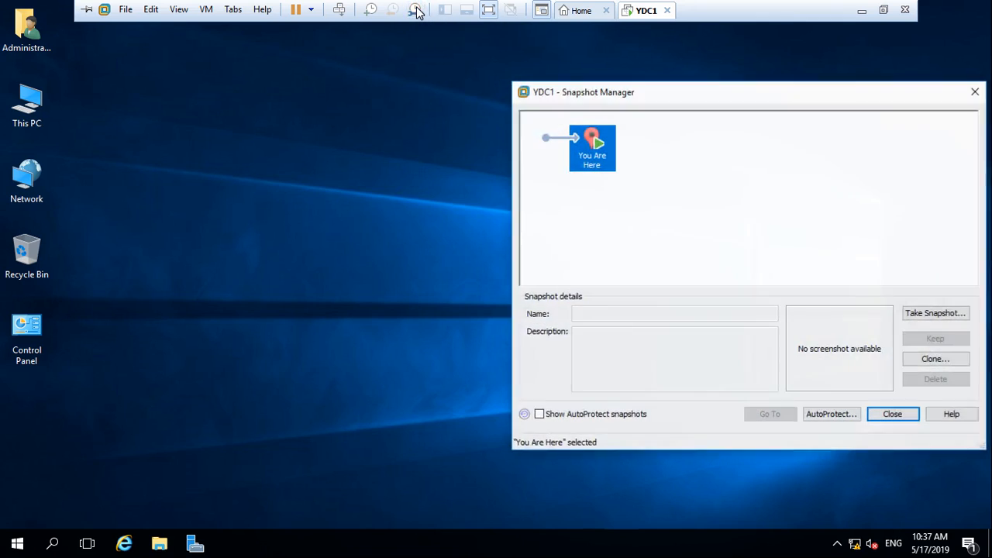
left_click_drag(822, 99, 675, 83)
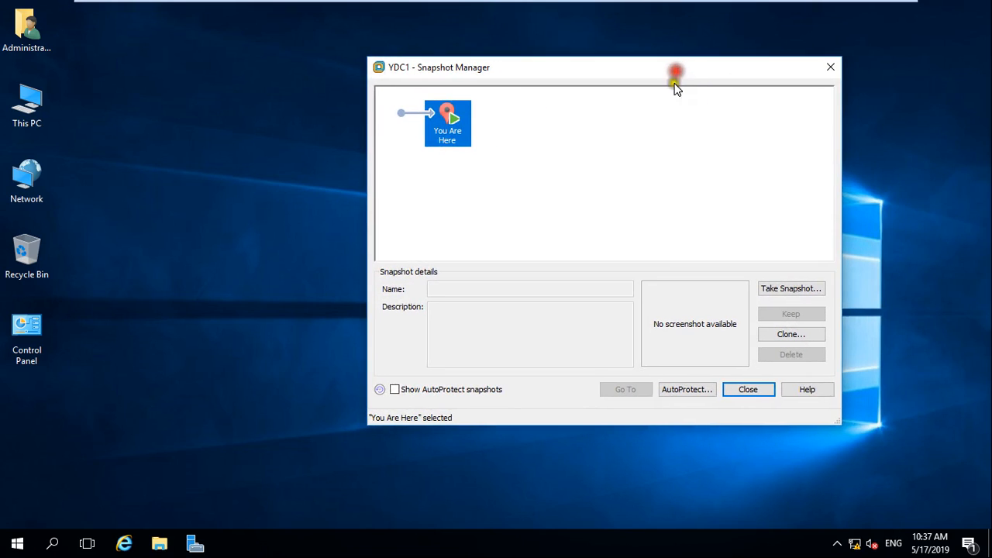
left_click(786, 293)
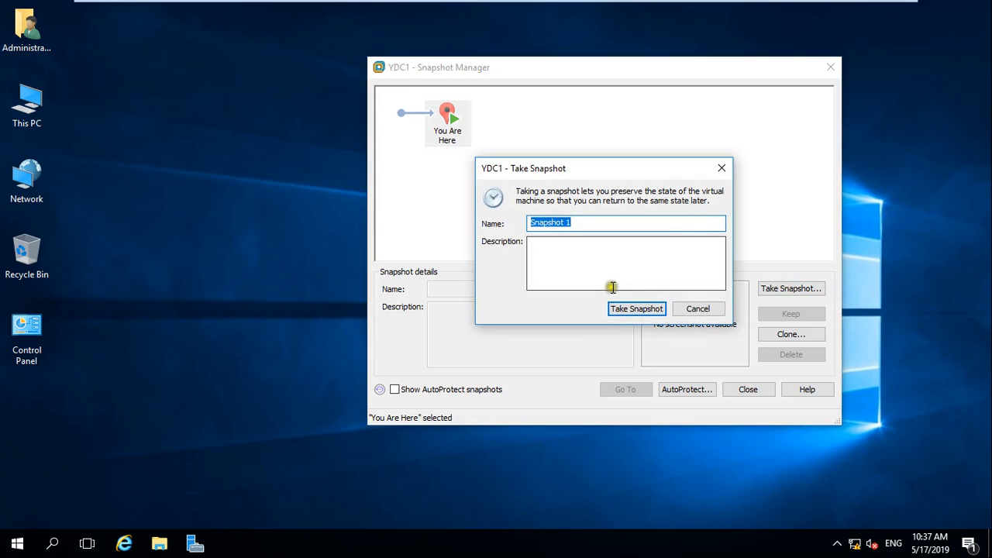
type("NEW-OS")
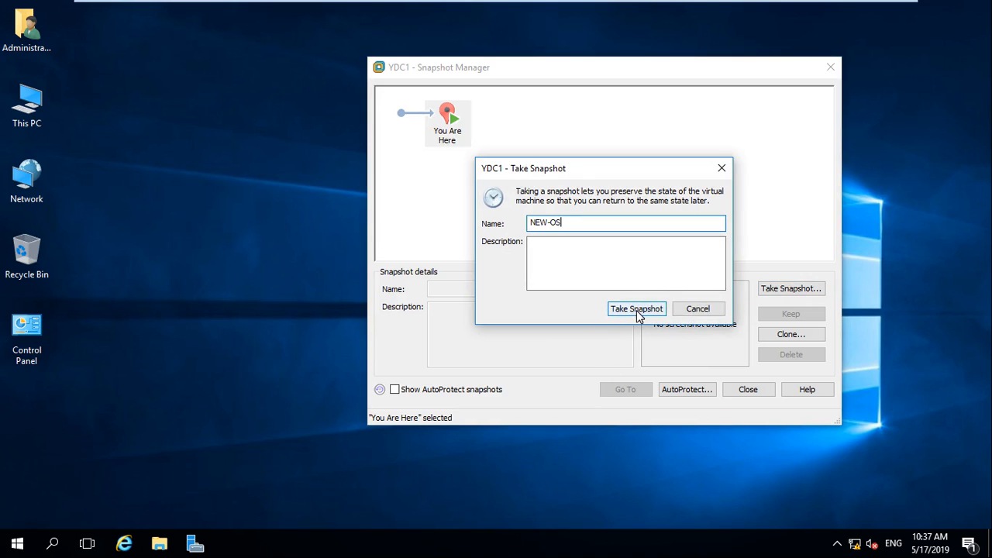
left_click(636, 312)
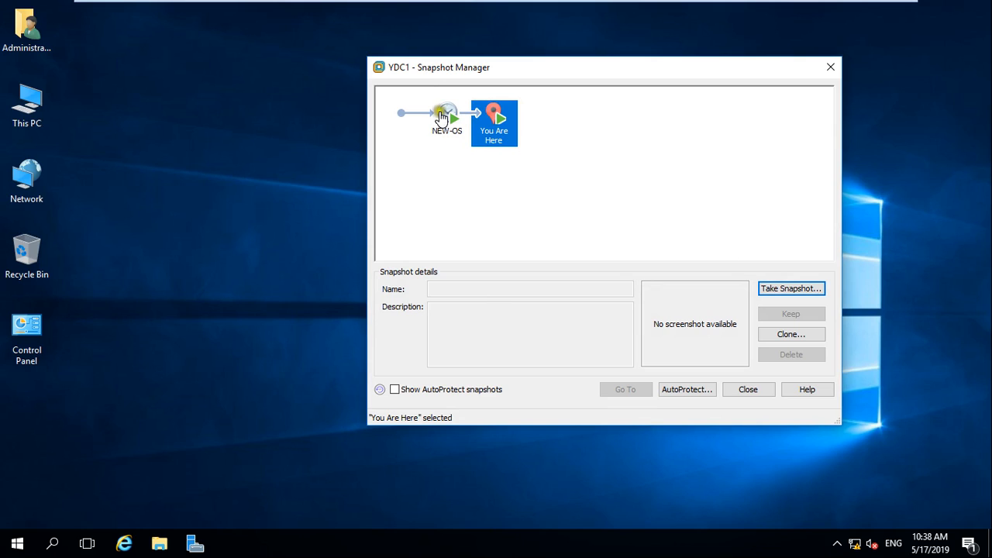
left_click(761, 391)
Switch VMware from full-screen back to the windowed view.
mouse_move(721, 11)
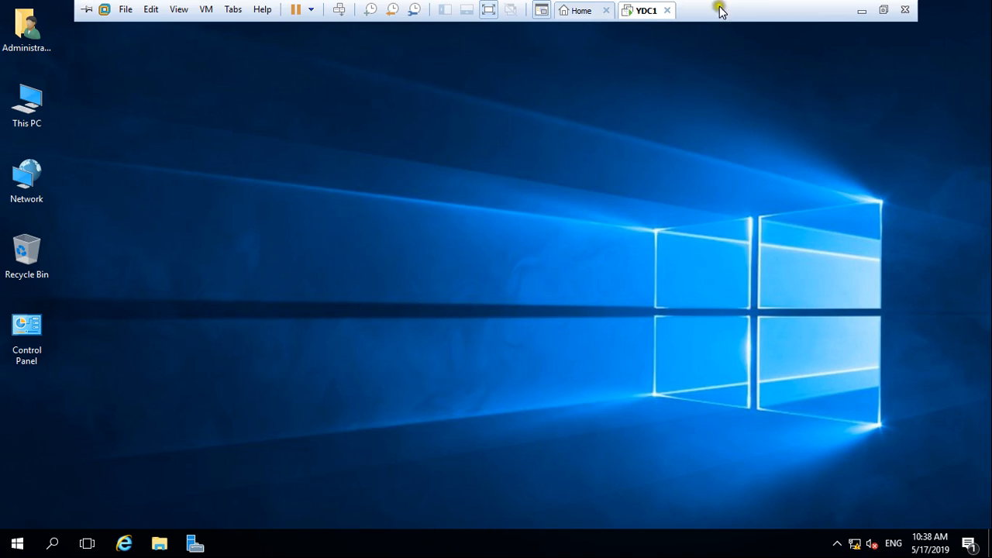
left_click(488, 9)
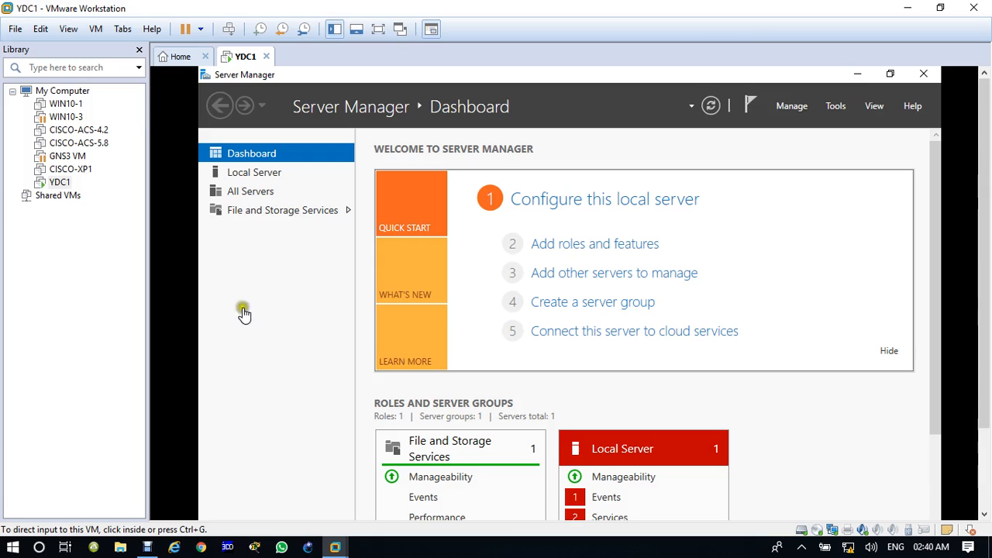
Check the NEW-OS snapshot in Snapshot Manager, then return focus to the guest.
left_click(306, 33)
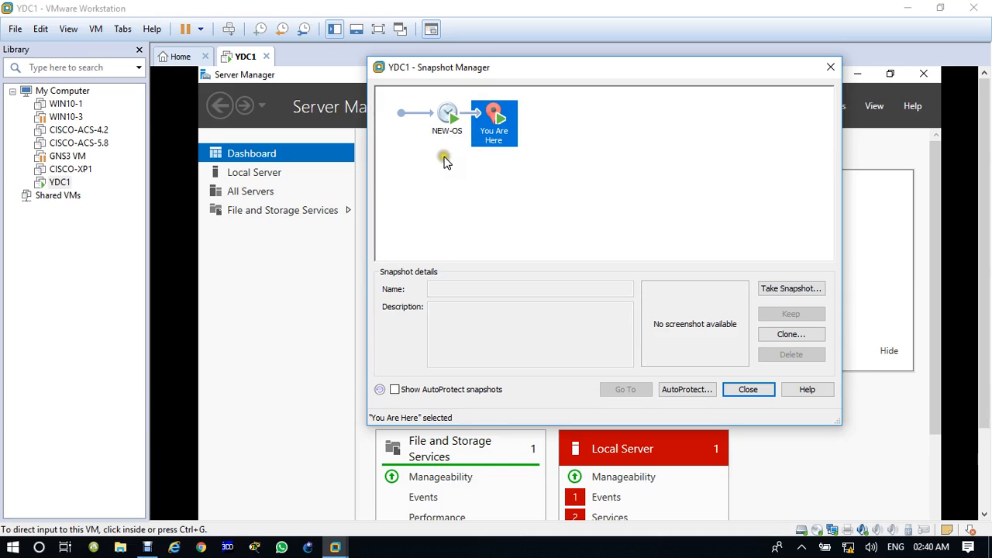
left_click(827, 68)
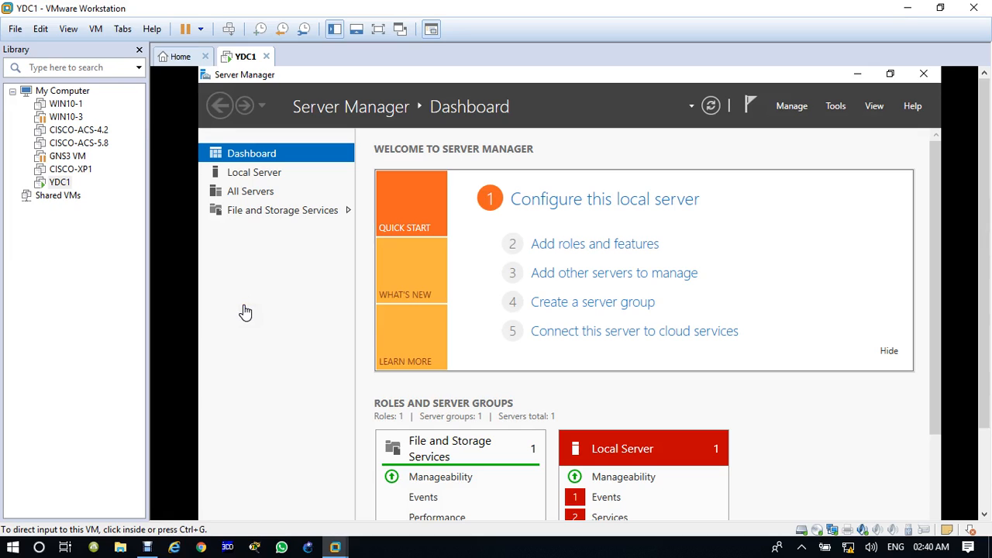
left_click(244, 308)
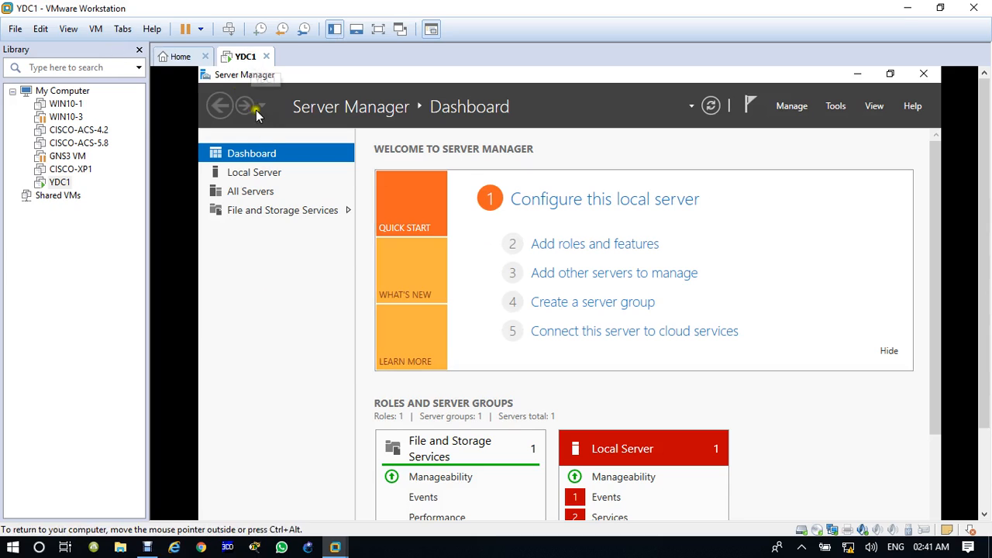
Apply View > Fit Guest Now and close the Library sidebar.
left_click(68, 30)
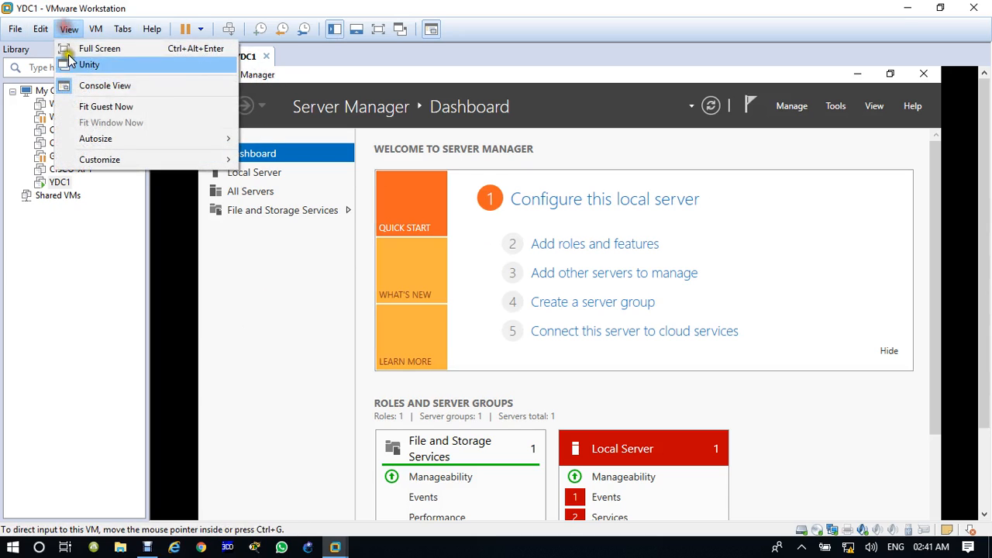
left_click(101, 105)
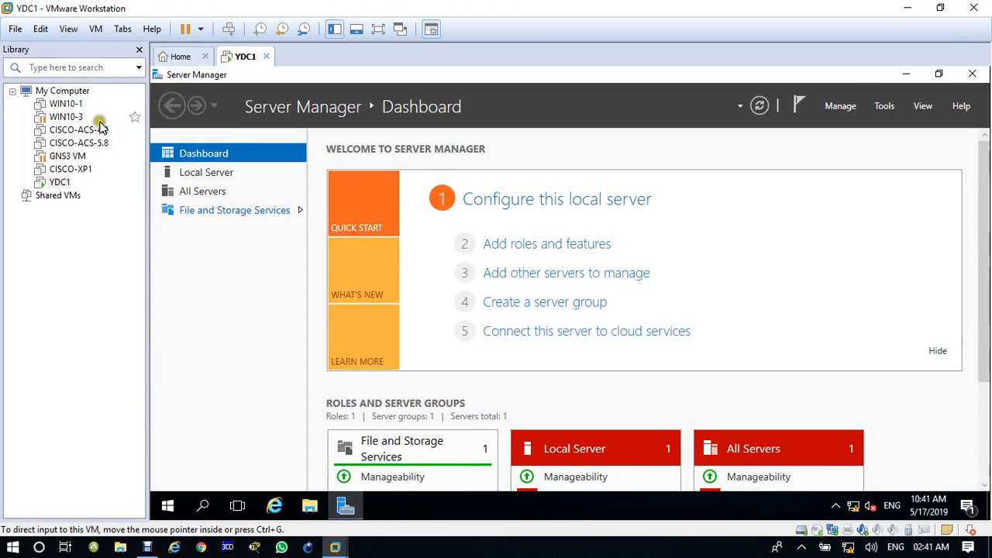
left_click(140, 49)
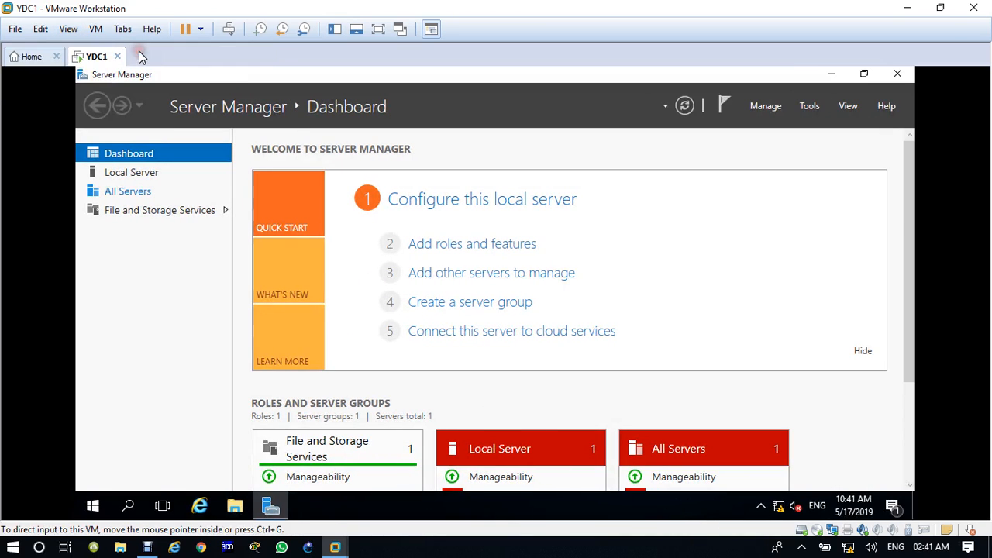
left_click(476, 310)
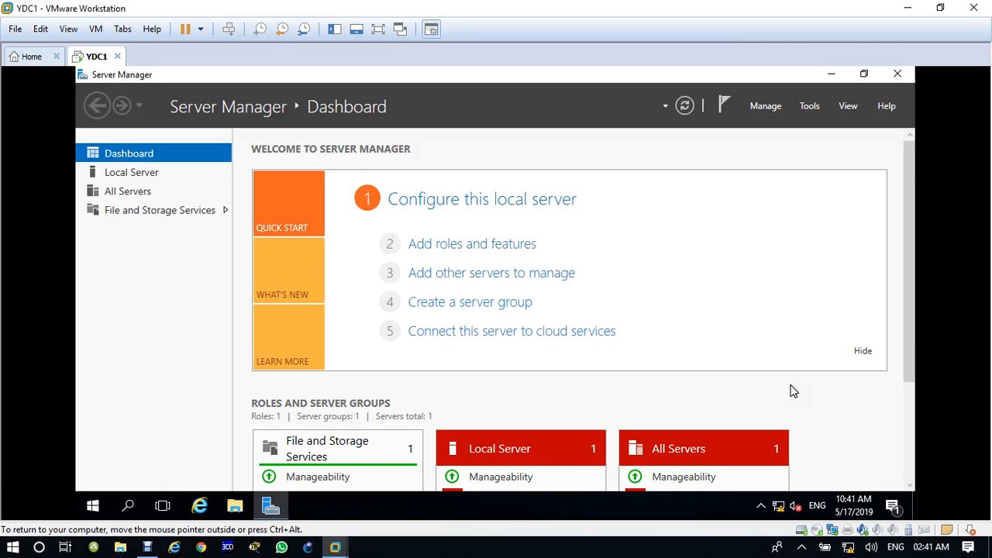
right_click(779, 505)
left_click(784, 494)
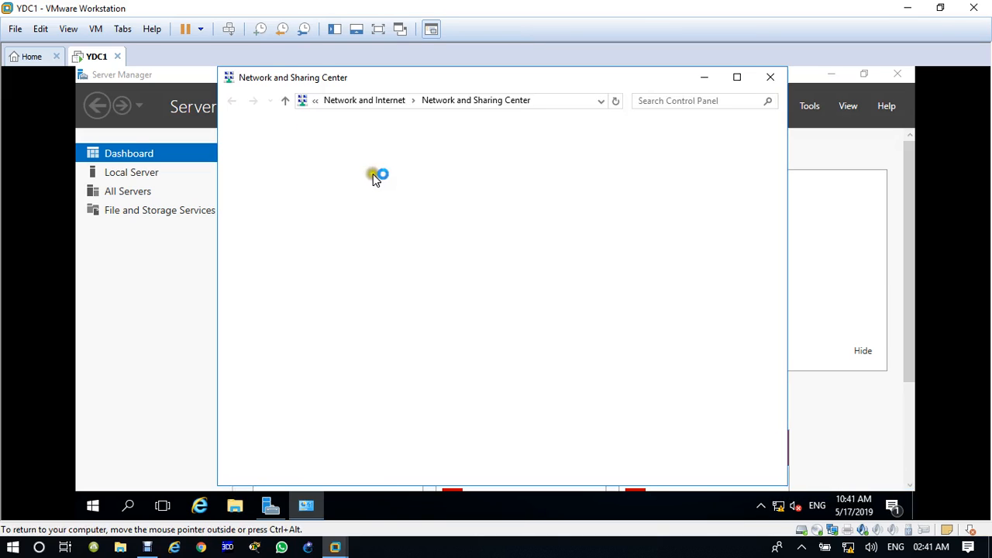
left_click(671, 188)
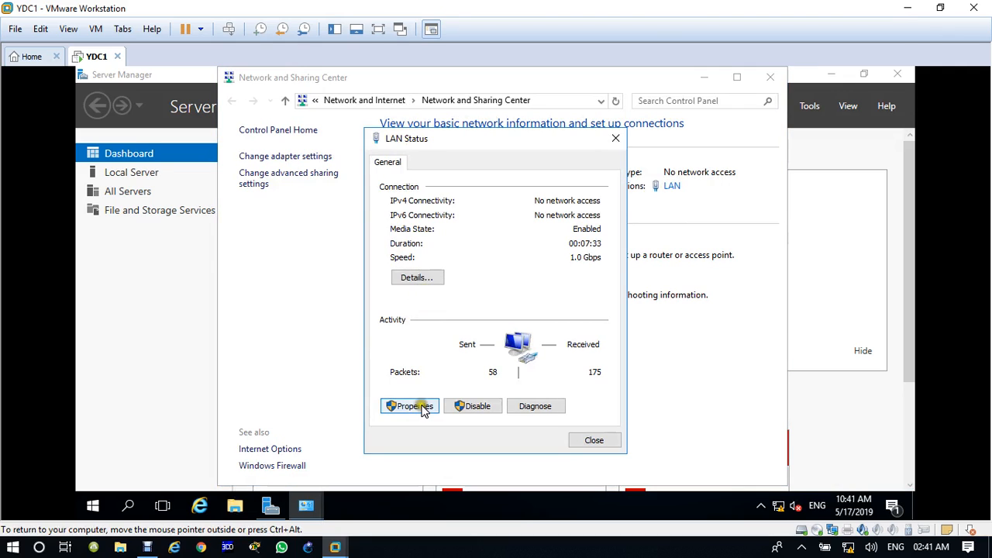
left_click(419, 406)
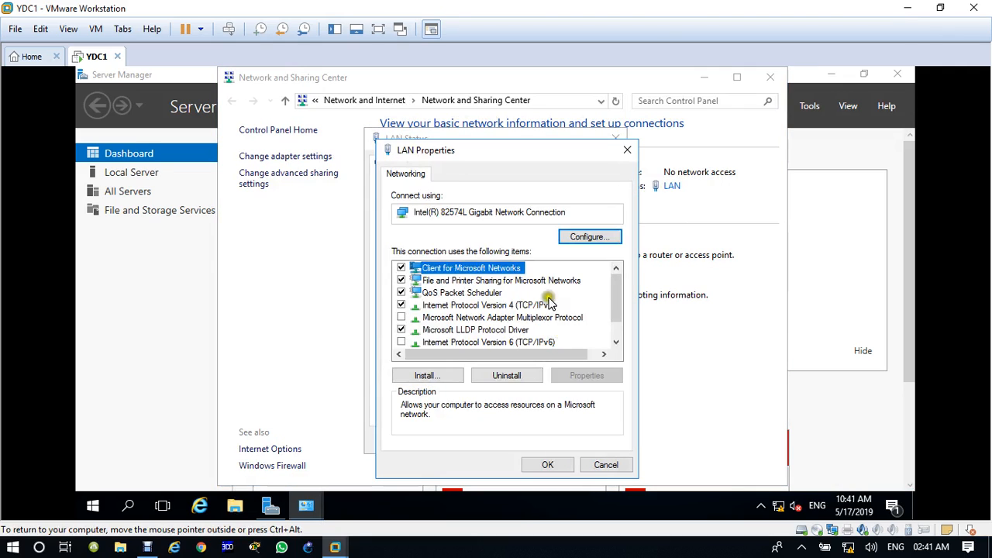
left_click(546, 305)
double_click(546, 305)
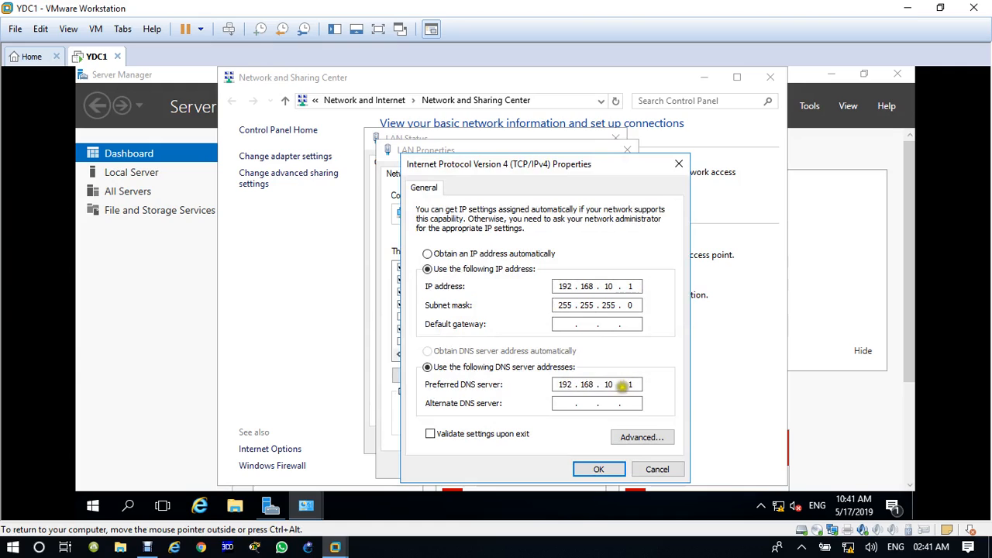
left_click(600, 471)
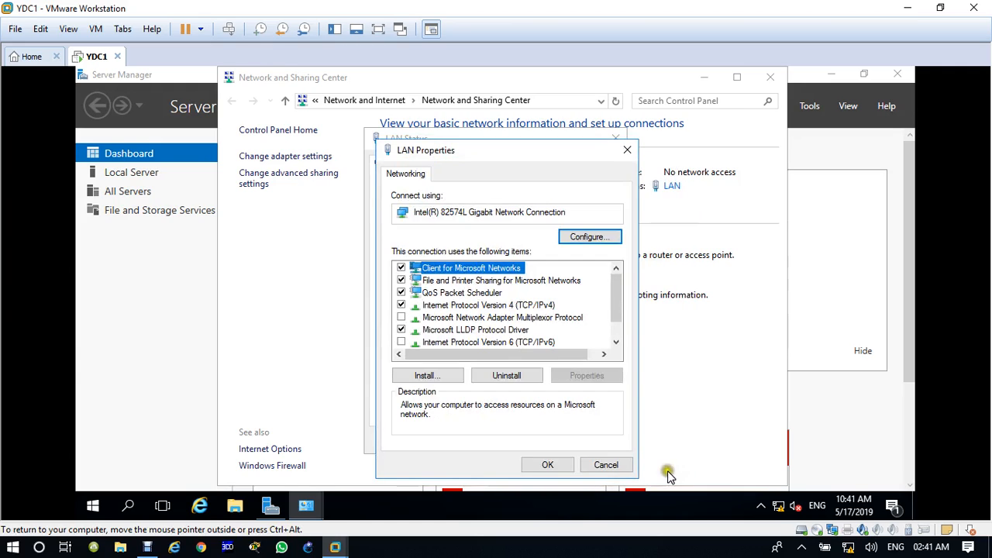
left_click(548, 466)
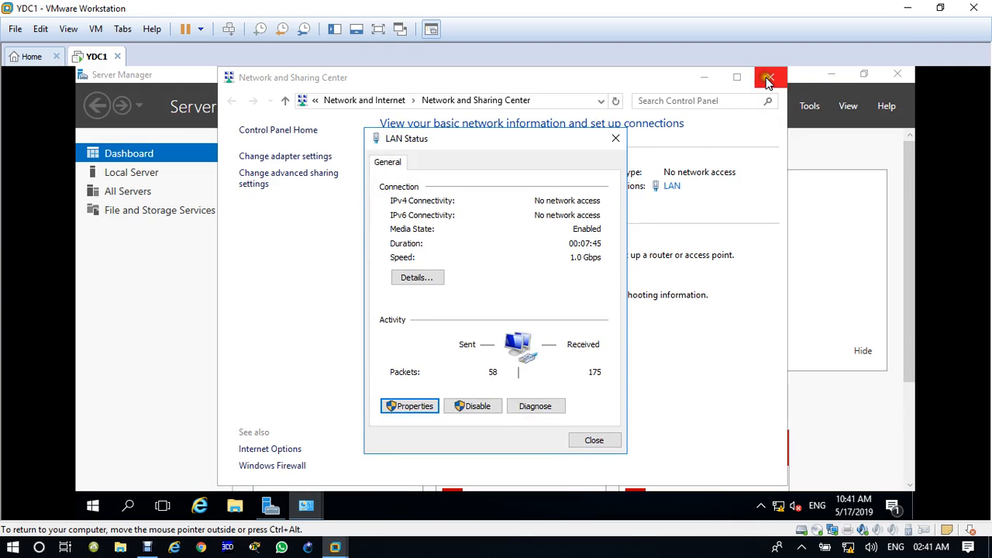
left_click(767, 77)
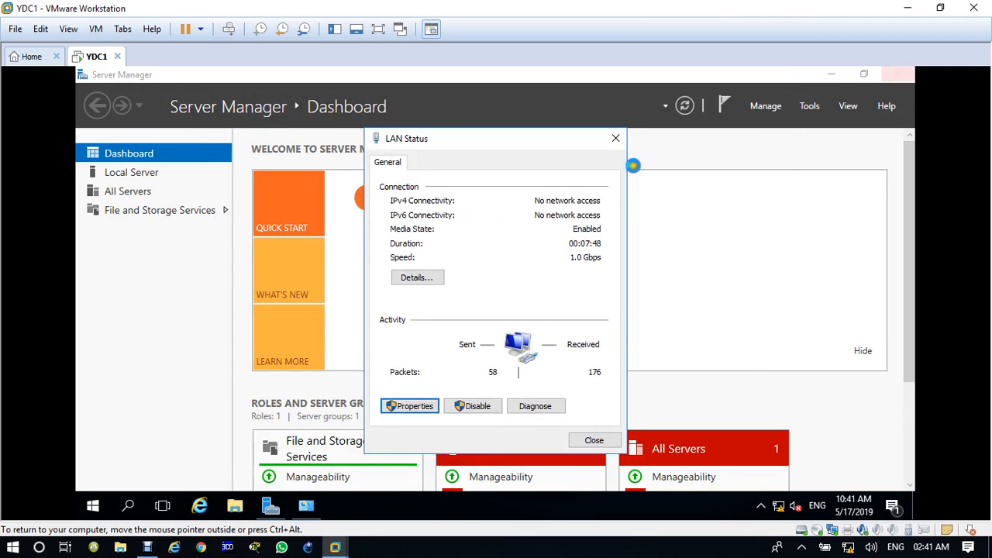
left_click(615, 141)
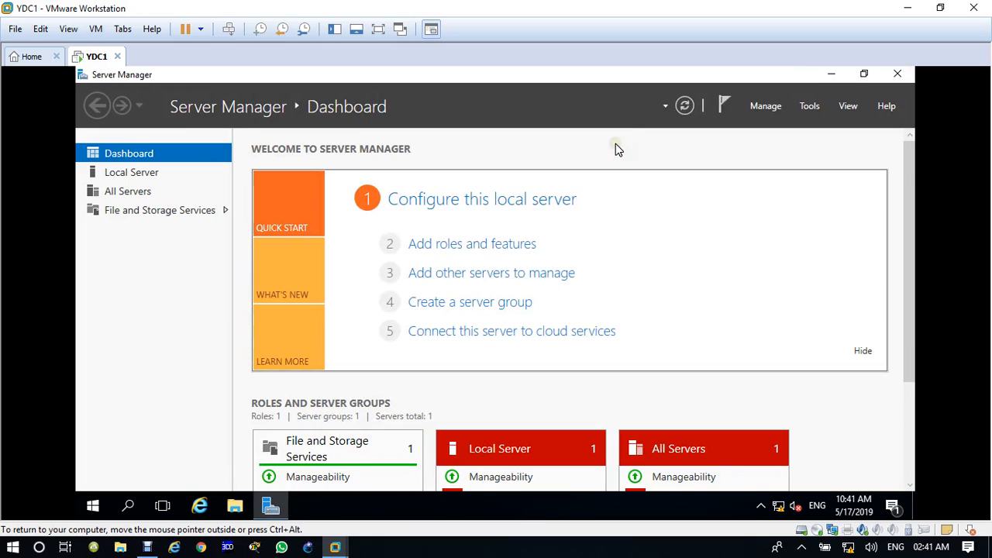
Launch the maximized Add Roles and Features Wizard with role-based installation and destination server YDC1.
left_click(473, 243)
left_click(476, 244)
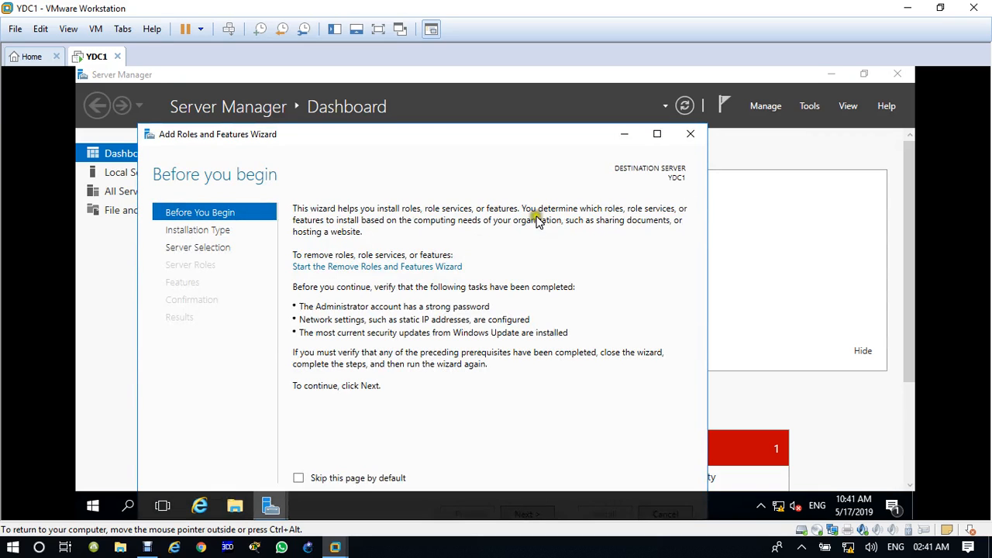
left_click(657, 134)
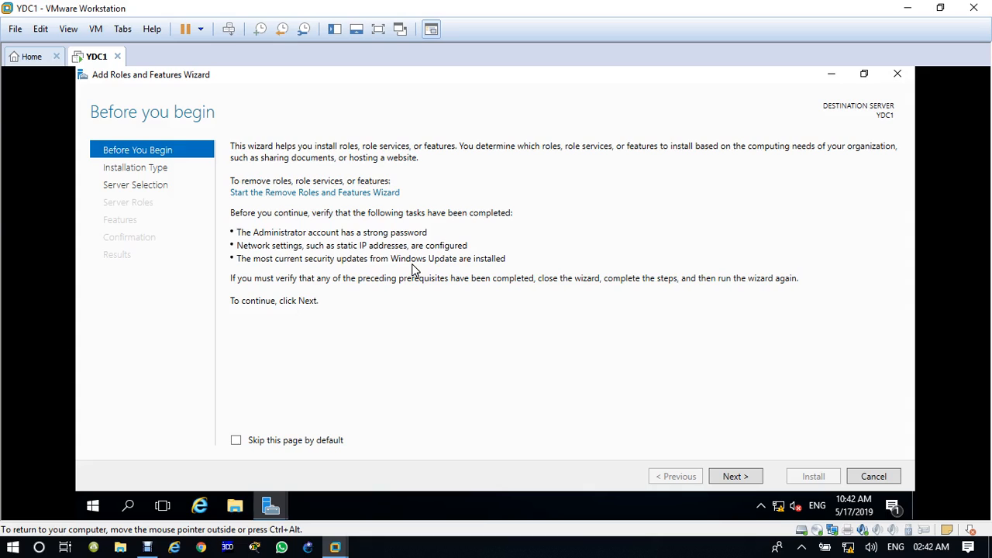
left_click(742, 477)
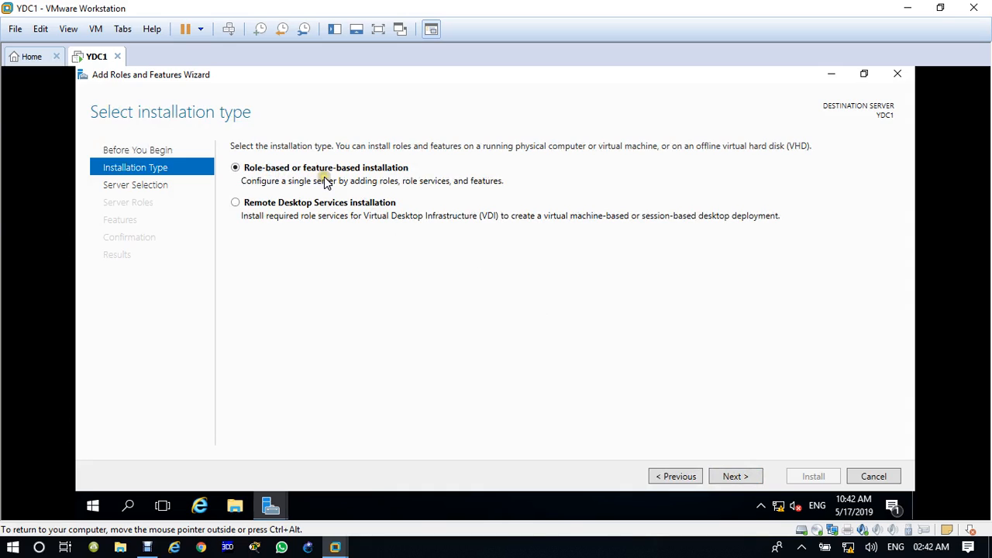
left_click(737, 477)
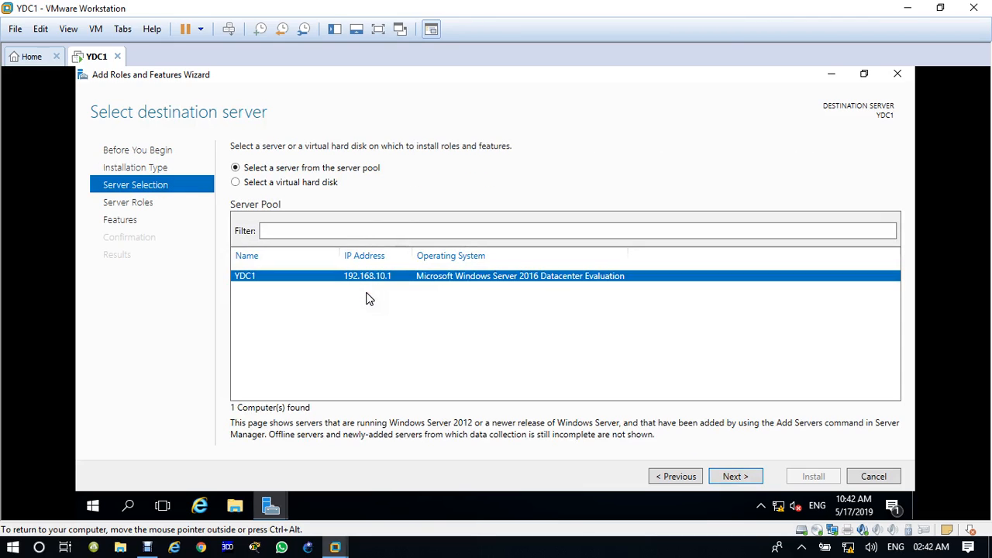
left_click(260, 271)
left_click(733, 476)
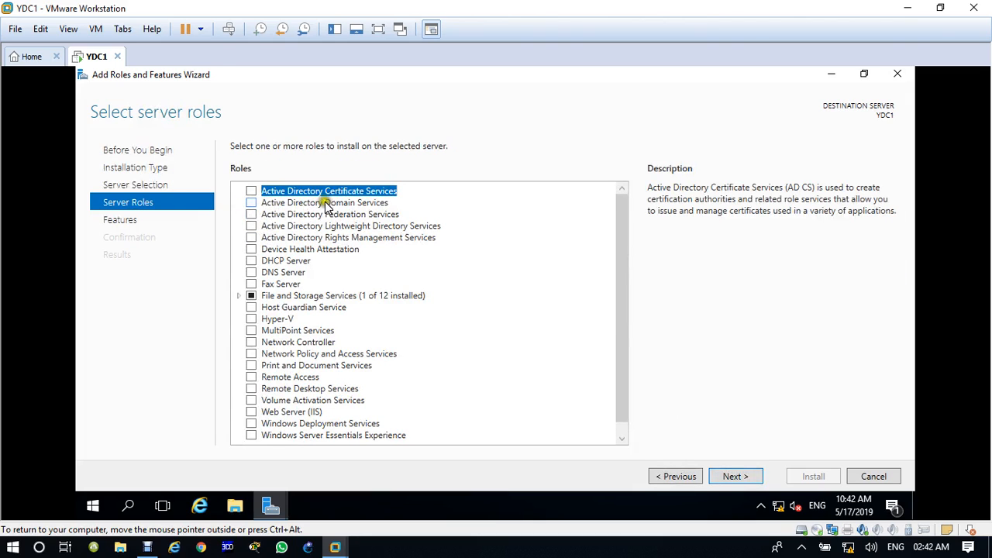
Select Active Directory Domain Services and DNS Server with their management tools, then advance to Confirmation.
left_click(251, 203)
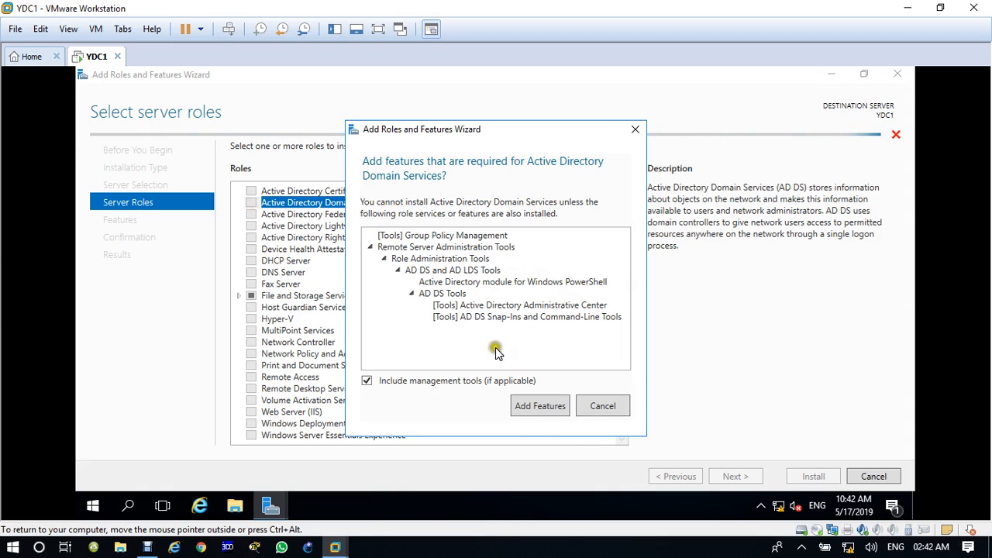
left_click(540, 406)
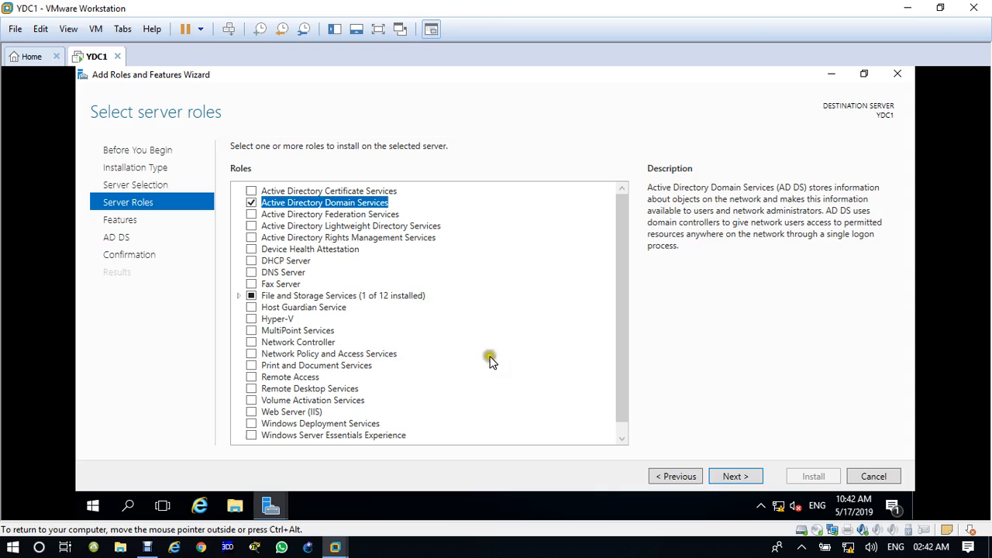
left_click(251, 273)
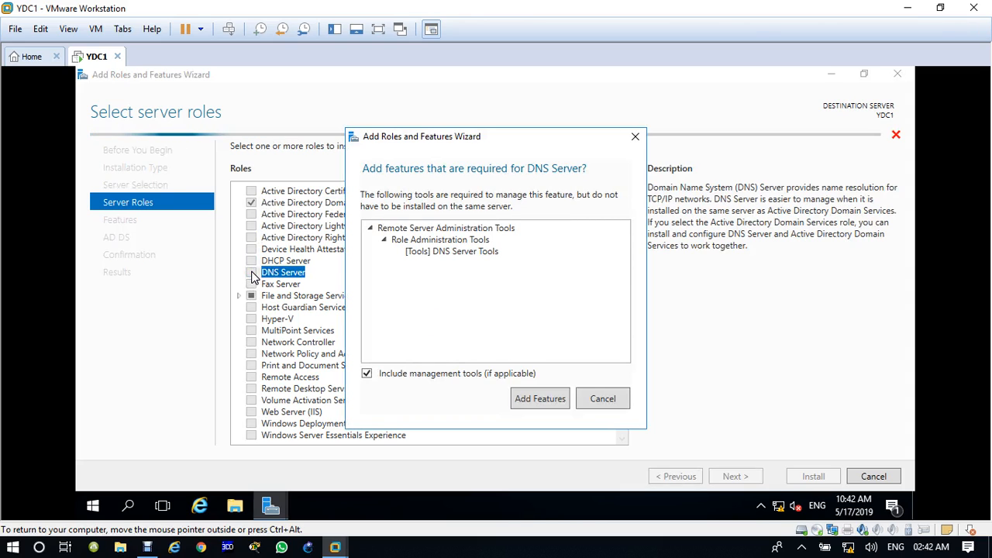
left_click(540, 400)
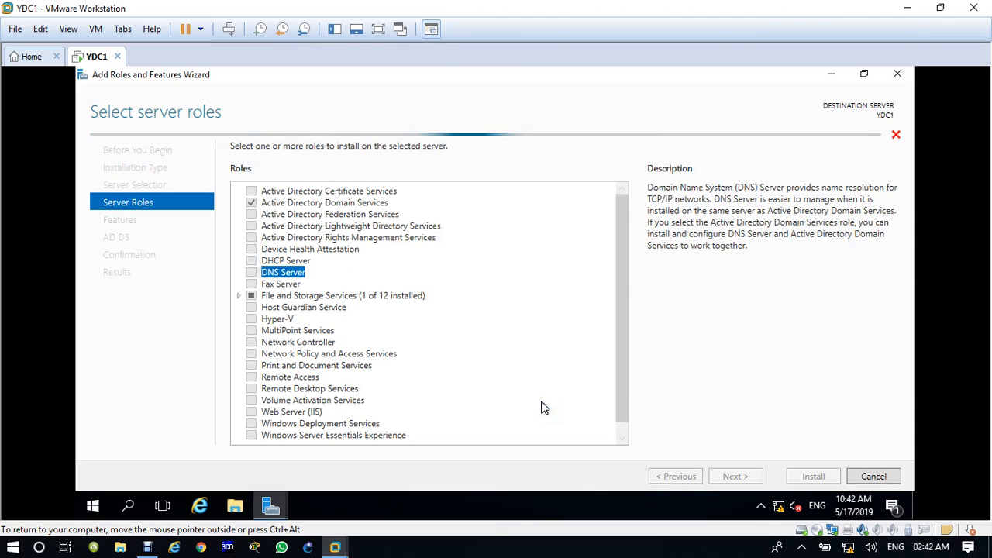
left_click(736, 476)
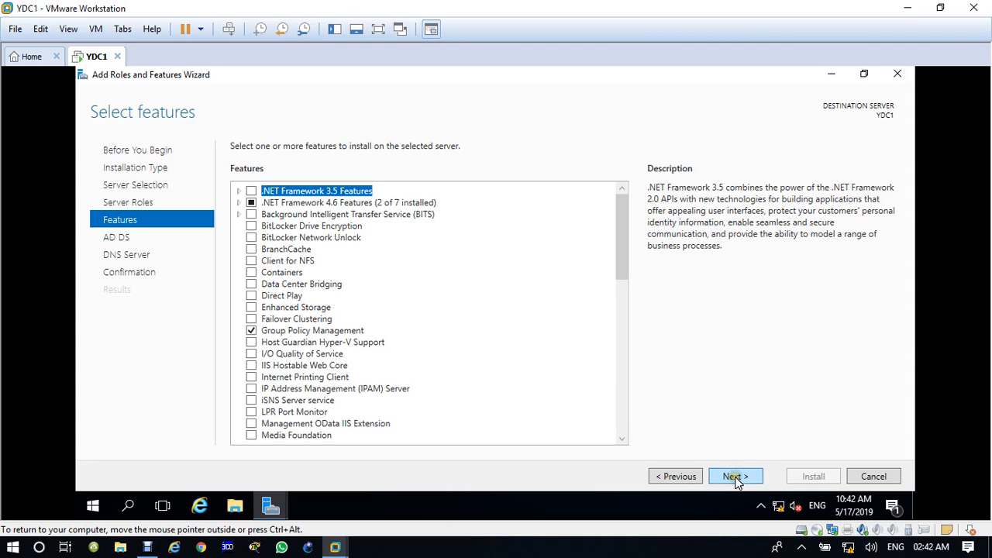
left_click(737, 476)
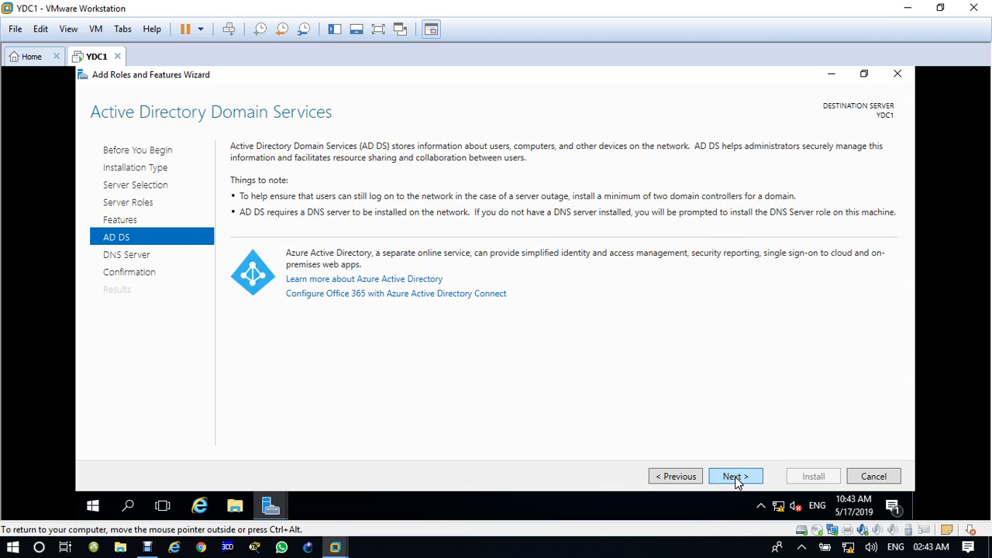
left_click(737, 476)
left_click(736, 476)
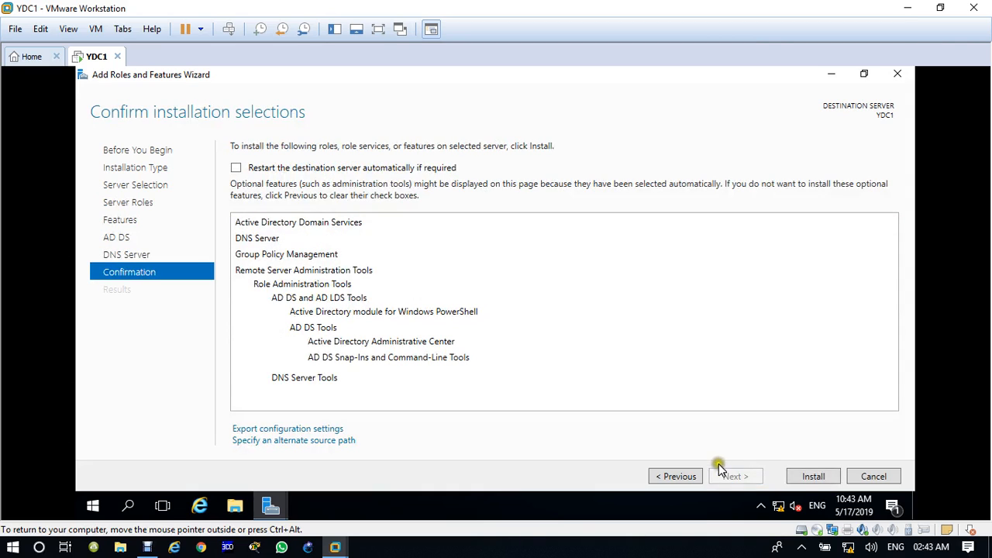
Install the AD DS and DNS Server roles on YDC1 and open the domain controller promotion wizard.
left_click(813, 478)
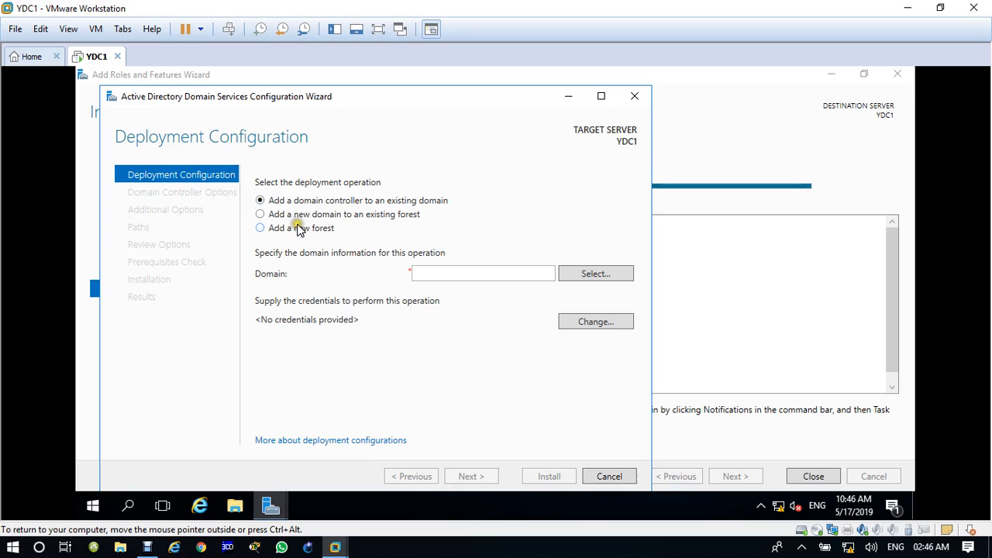
Add a new forest with root domain name iiht.com and continue.
left_click(290, 231)
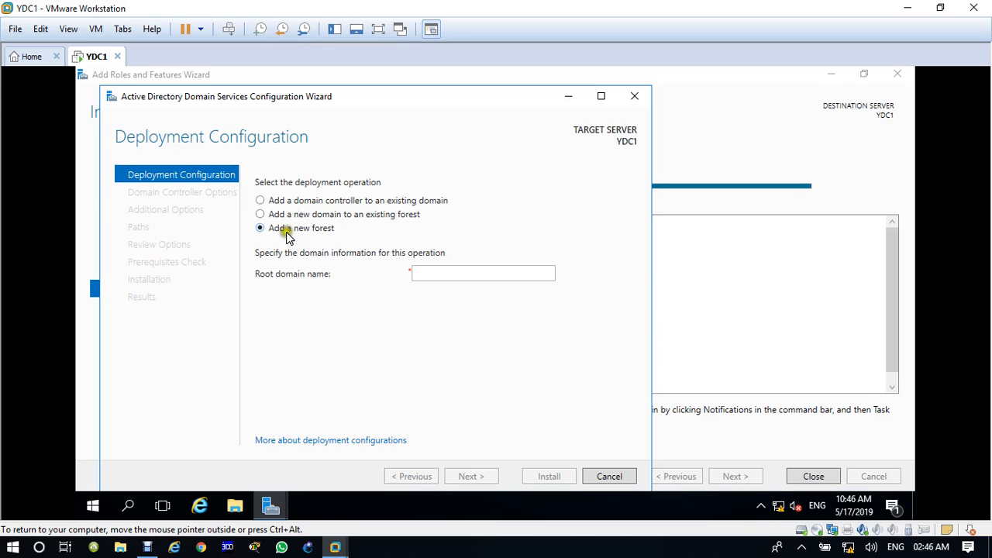
left_click(455, 274)
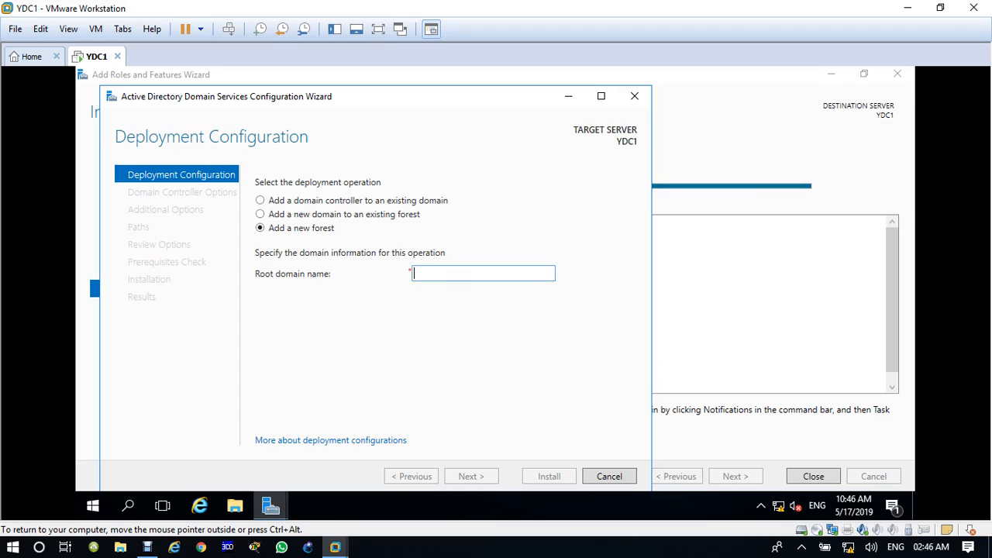
type("iiht.com")
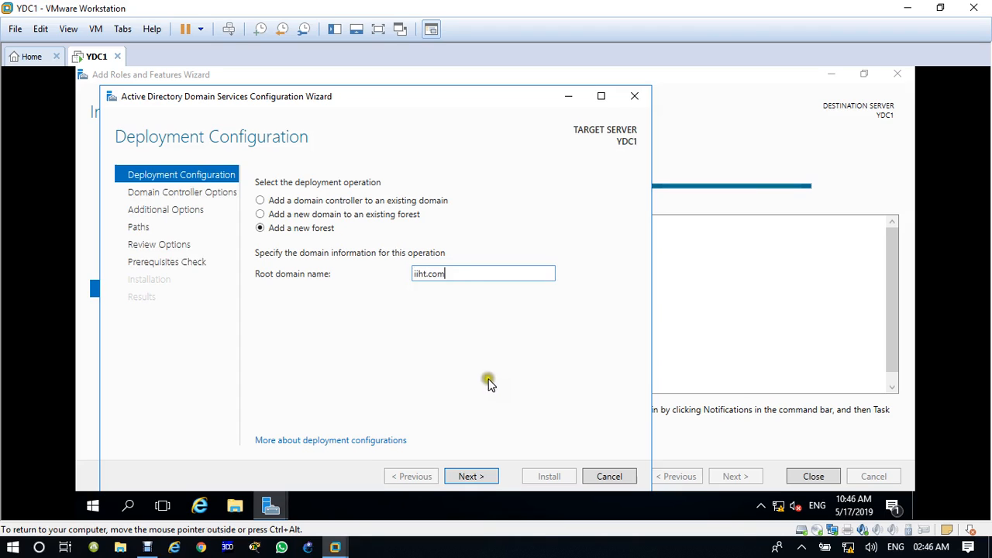
left_click(480, 486)
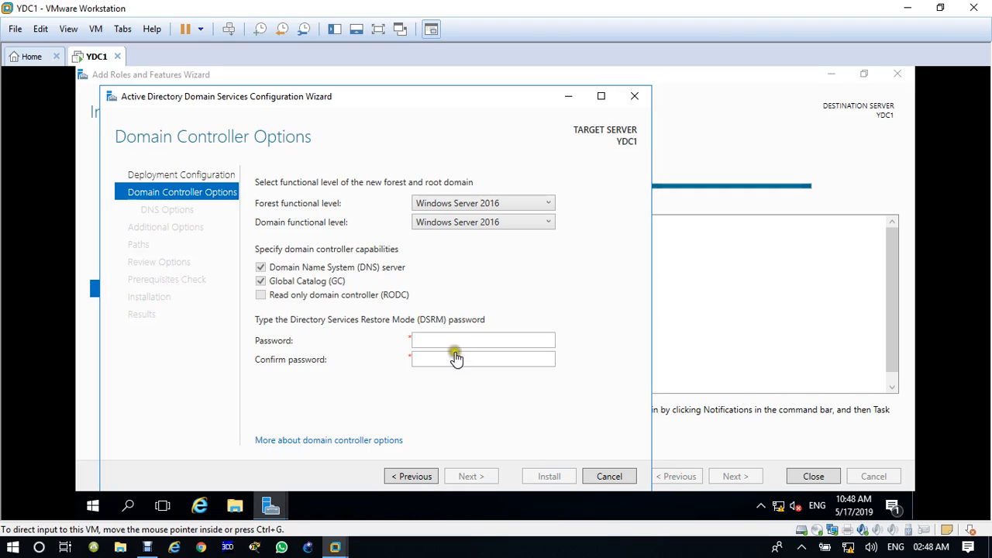
Enter and confirm the DSRM password, then pass DNS Options without delegation.
left_click(452, 339)
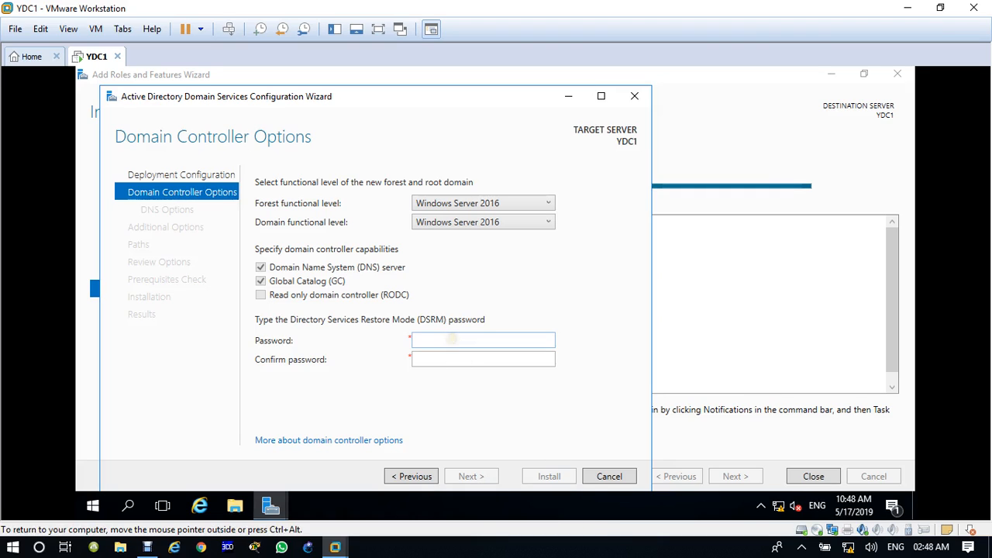
left_click(450, 339)
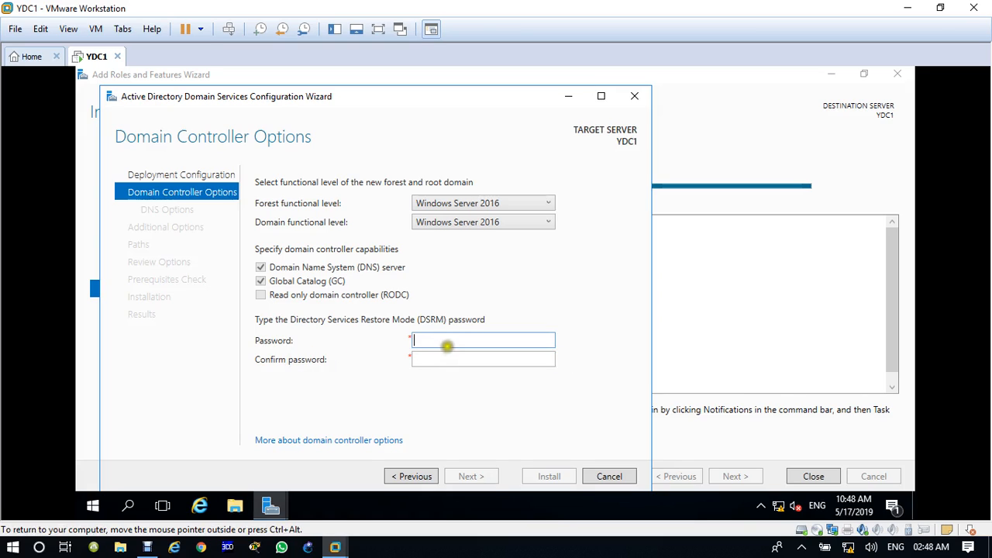
type("P@ssword")
key("Tab")
type("P@s")
type("w0rd")
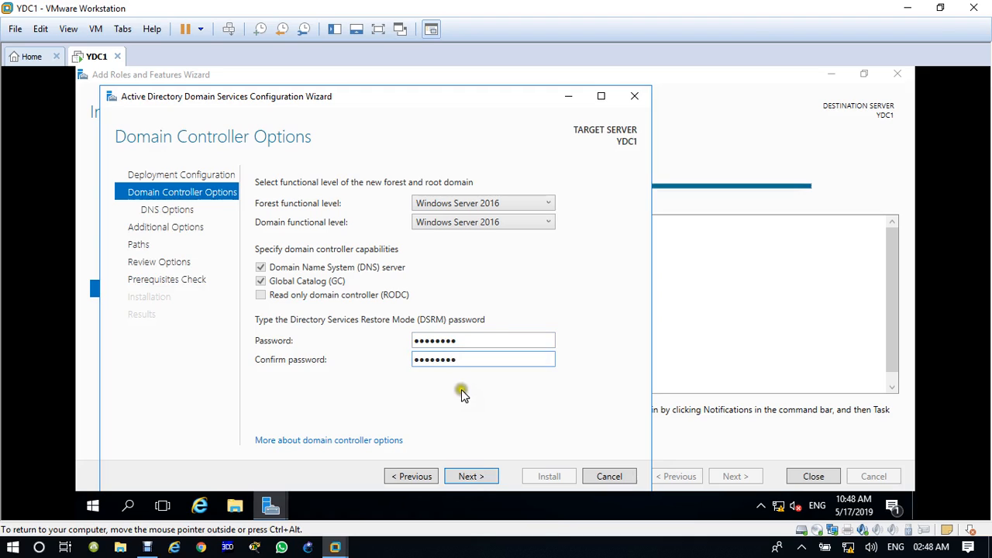
left_click(477, 478)
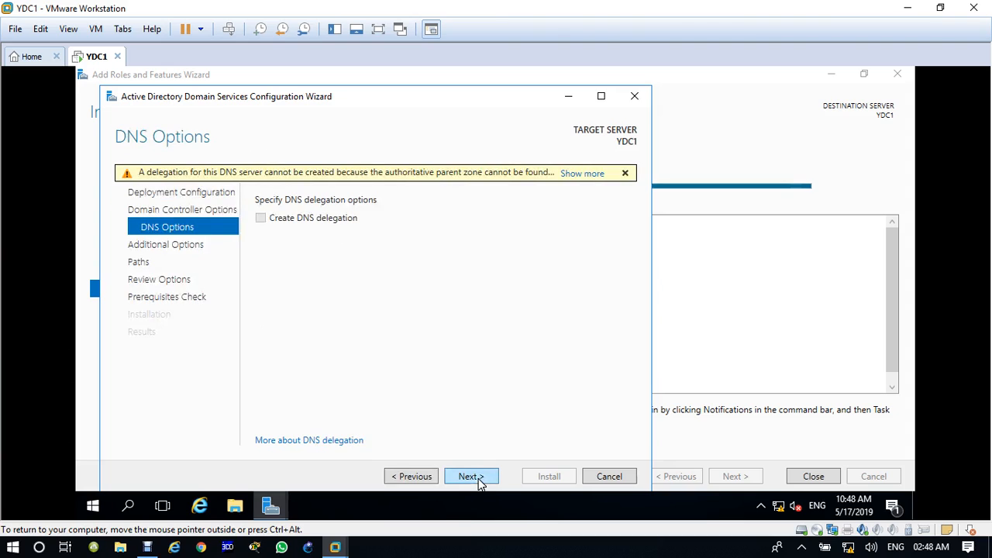
left_click(476, 479)
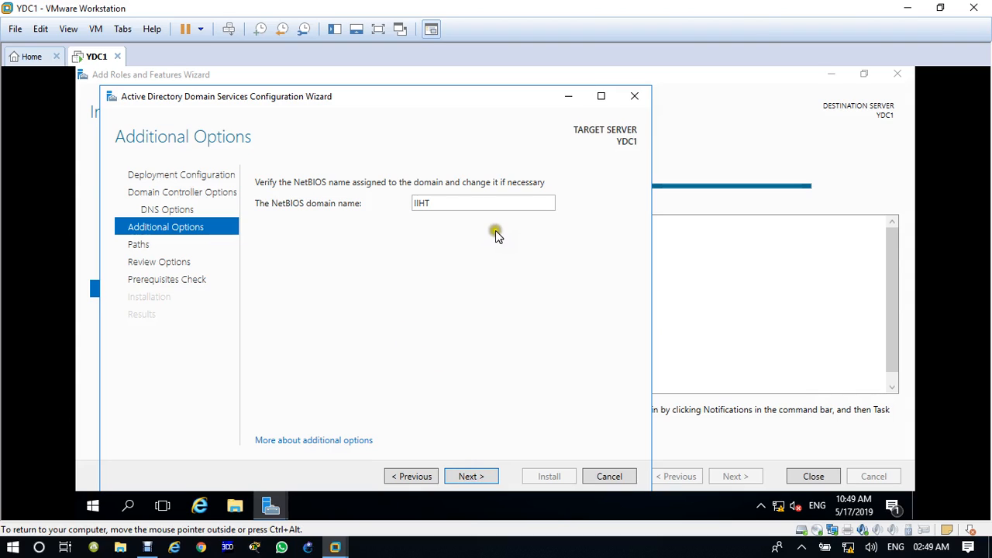
Accept IIHT as the NetBIOS domain name and advance to the Paths page.
left_click(474, 476)
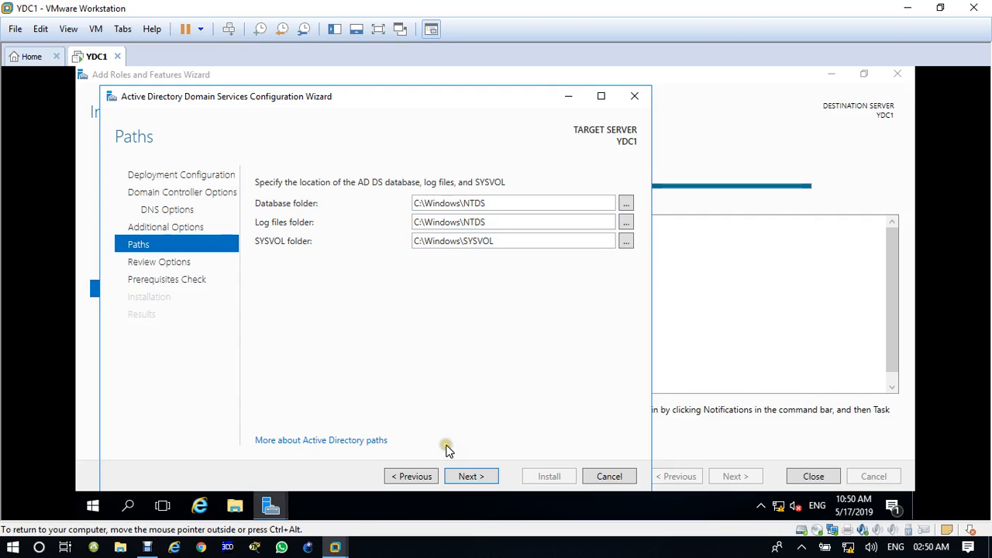
Accept default C:\Windows\NTDS and SYSVOL paths, review the options, and run prerequisite checks.
left_click(465, 477)
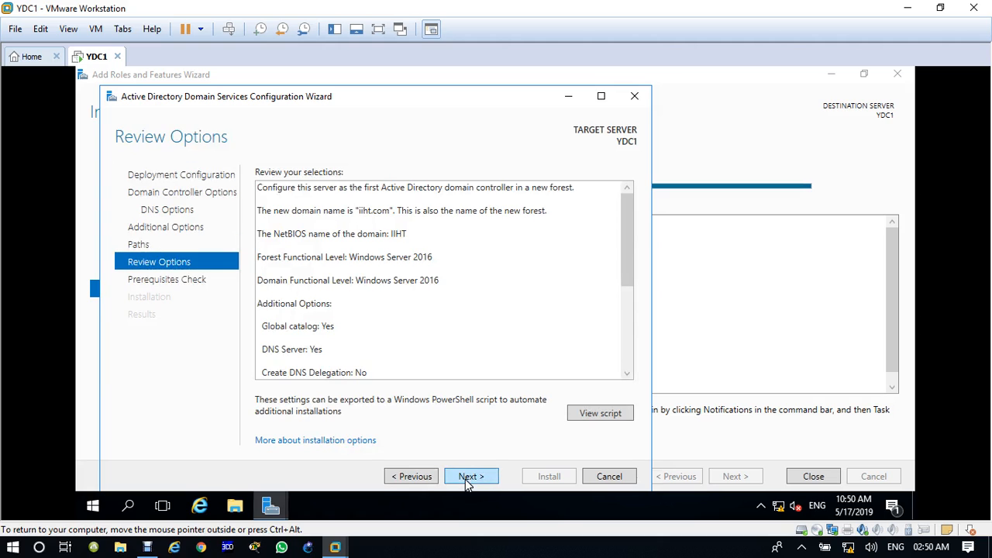
left_click(466, 478)
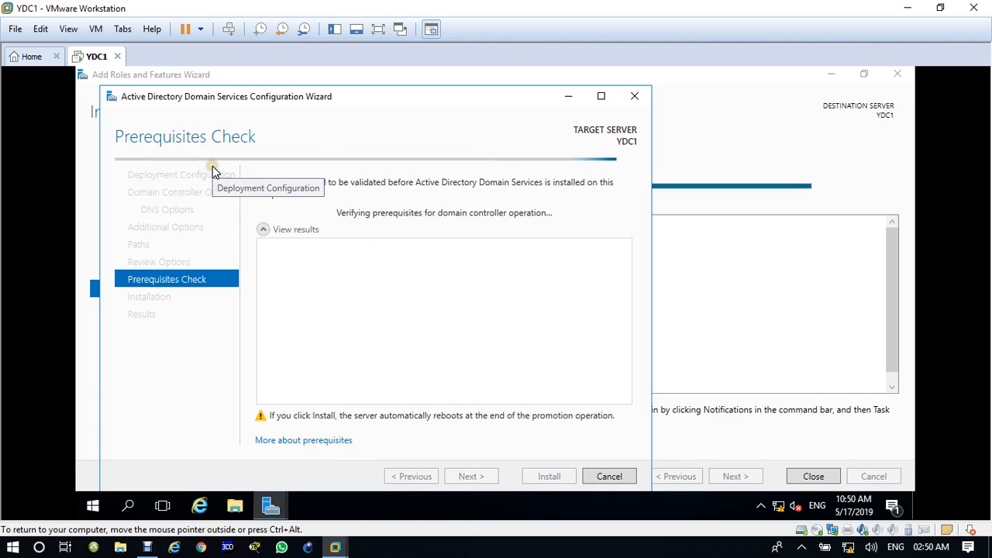
After all prerequisite checks pass, install AD DS to promote YDC1 to domain controller.
left_click(291, 210)
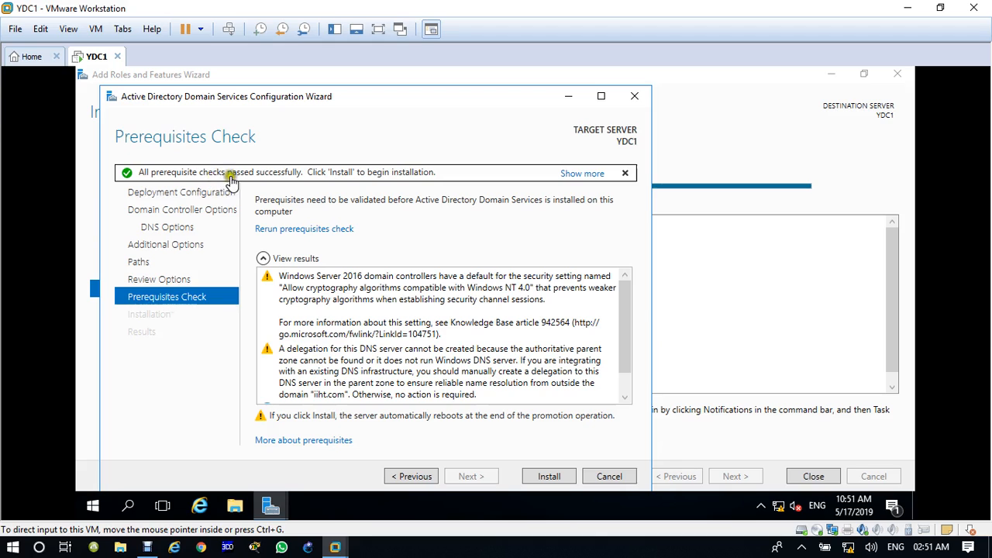
left_click(557, 476)
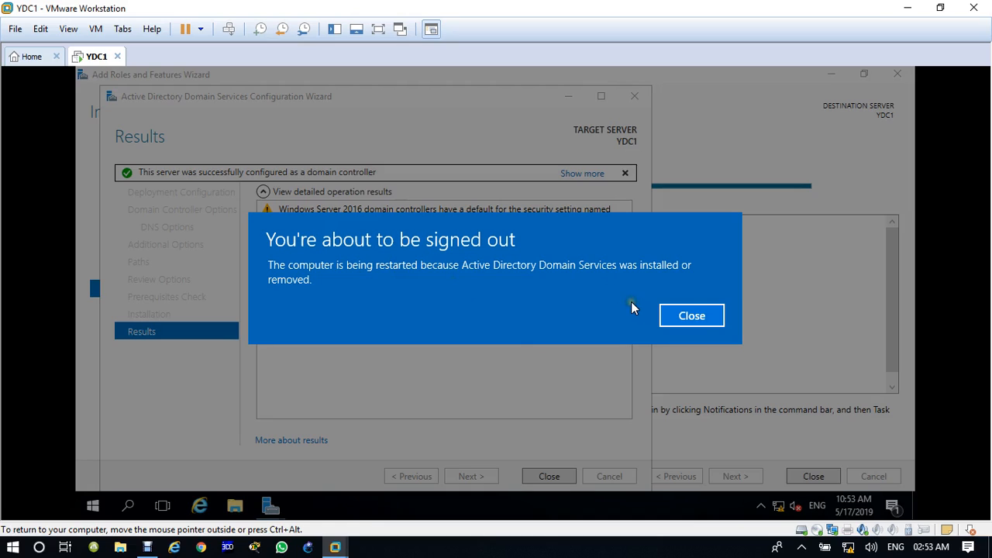
Close the sign-out notice and focus the YDC1 console while it reboots.
left_click(666, 318)
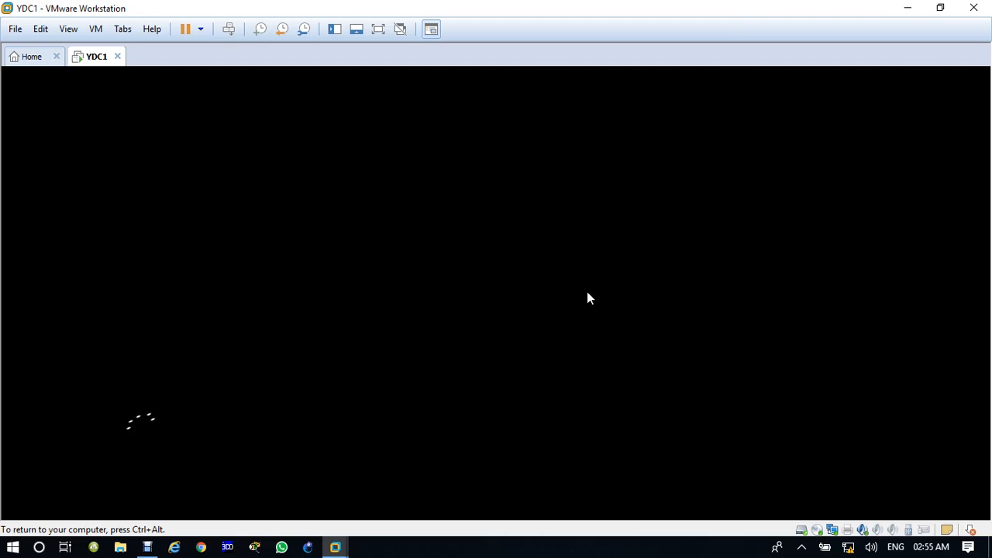
left_click(585, 292)
left_click(585, 293)
left_click(584, 292)
left_click(582, 295)
left_click(578, 298)
left_click(576, 299)
left_click(574, 310)
left_click(572, 310)
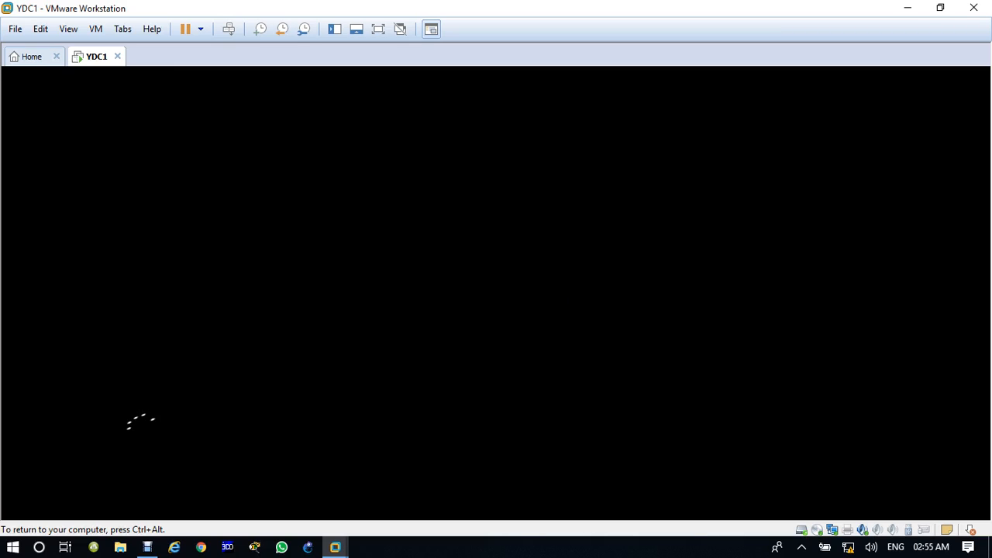
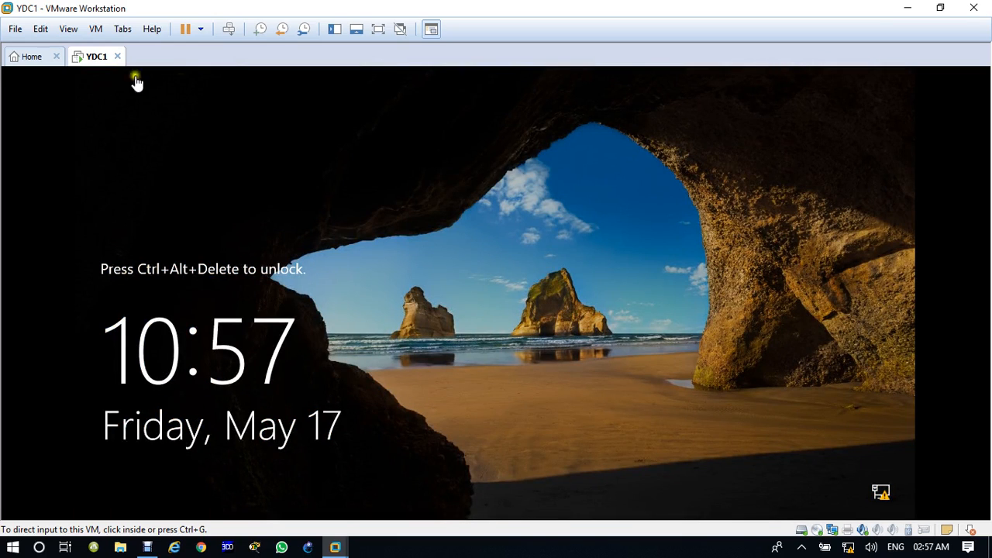
Send Ctrl+Alt+Del to the YDC1 VM to get past the lock screen to the Administrator sign-in.
left_click(228, 29)
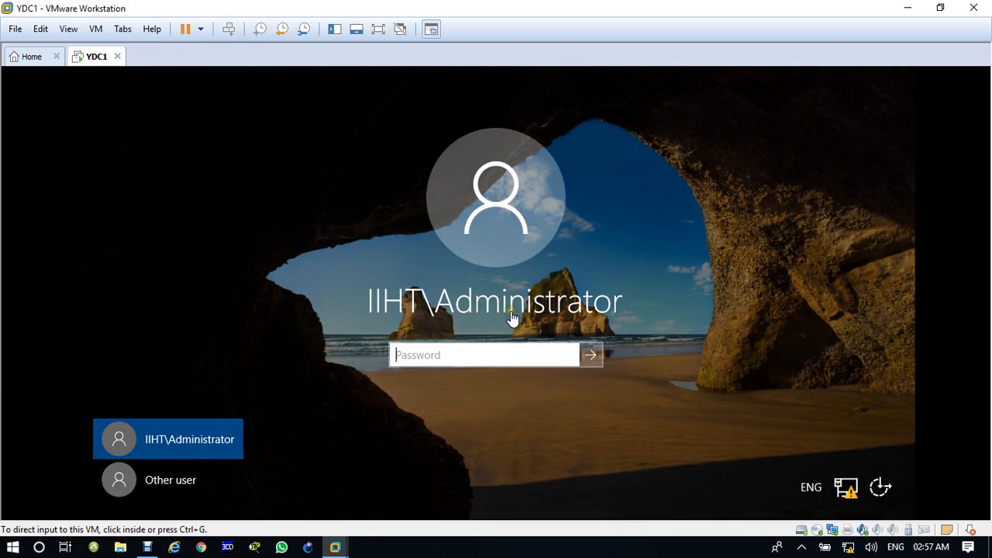
Sign in to YDC1 as the domain Administrator with the account password.
left_click(443, 354)
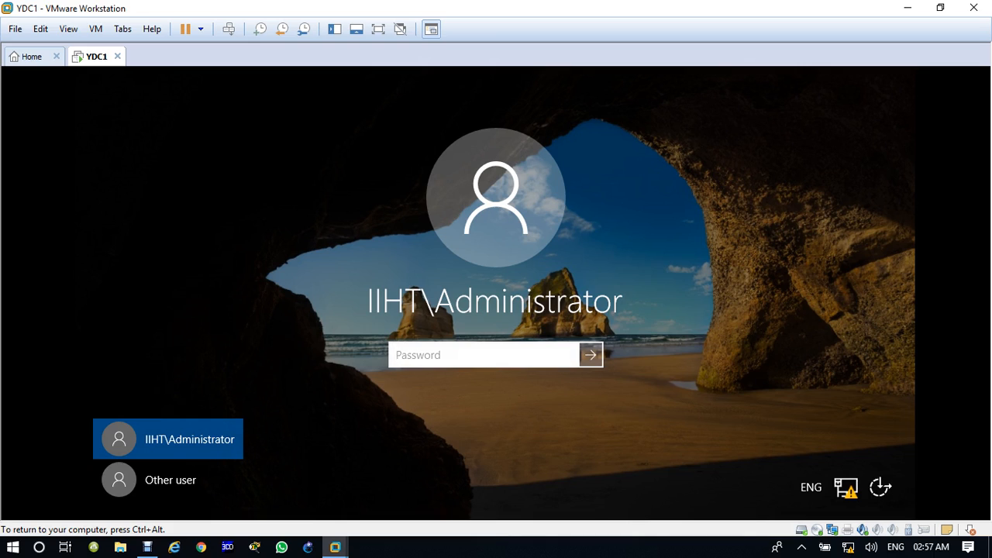
type("Pa$$w0rd")
key("Return")
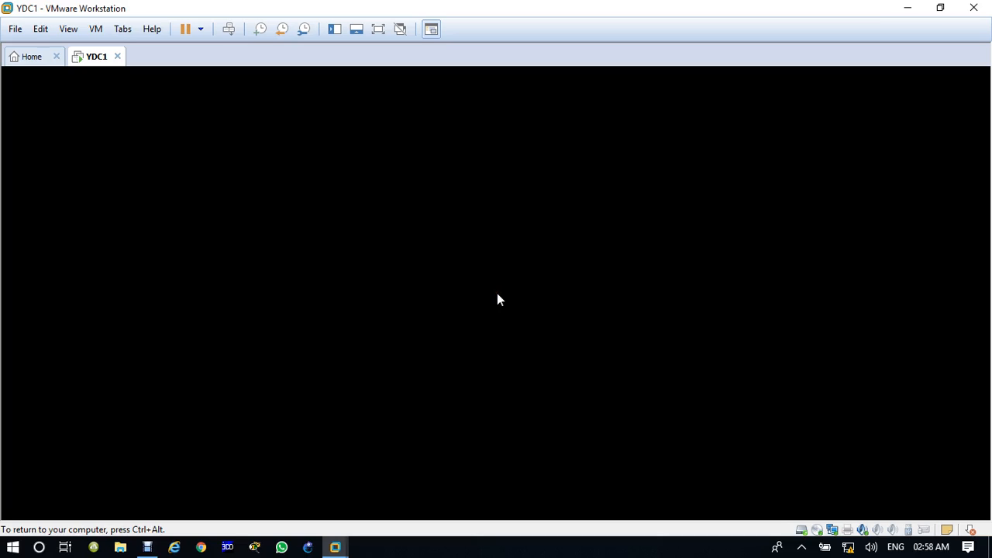
Release input from the VM and hide the screen recorder to view the YDC1 desktop.
key("ctrl+alt")
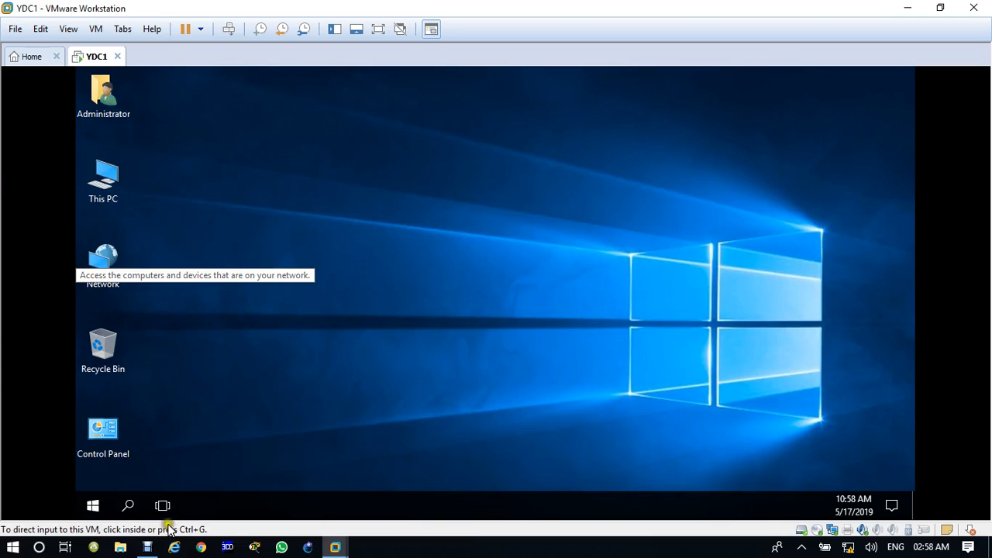
left_click(147, 547)
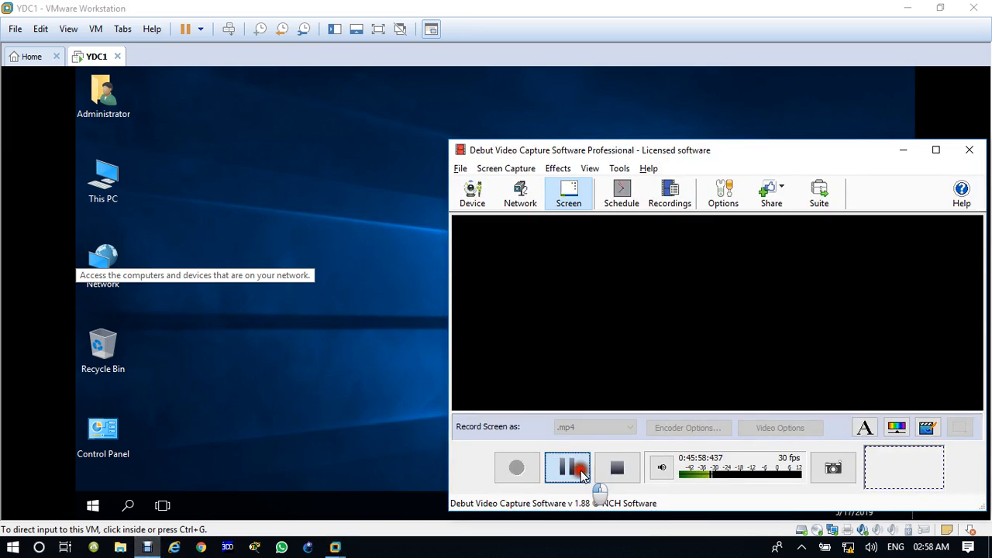
left_click(901, 151)
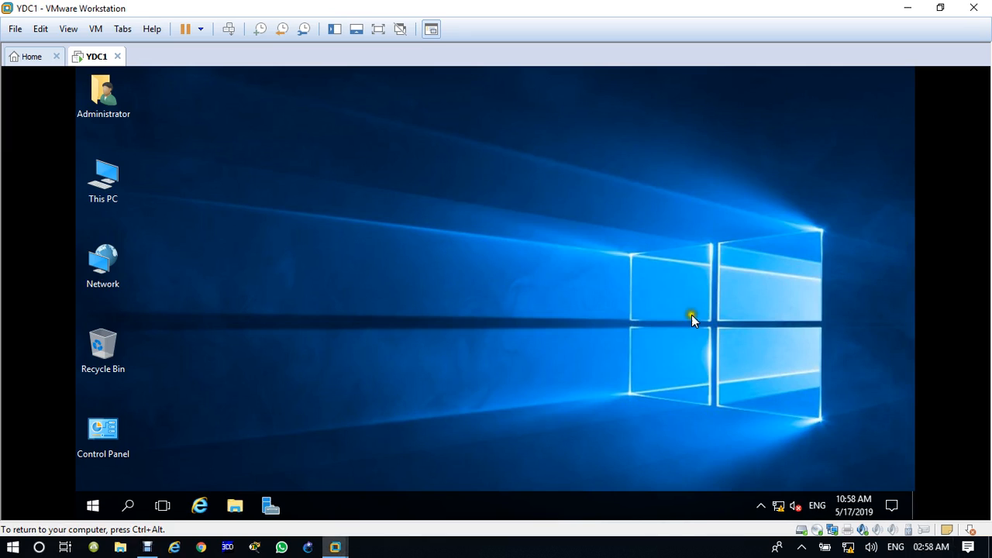
right_click(780, 510)
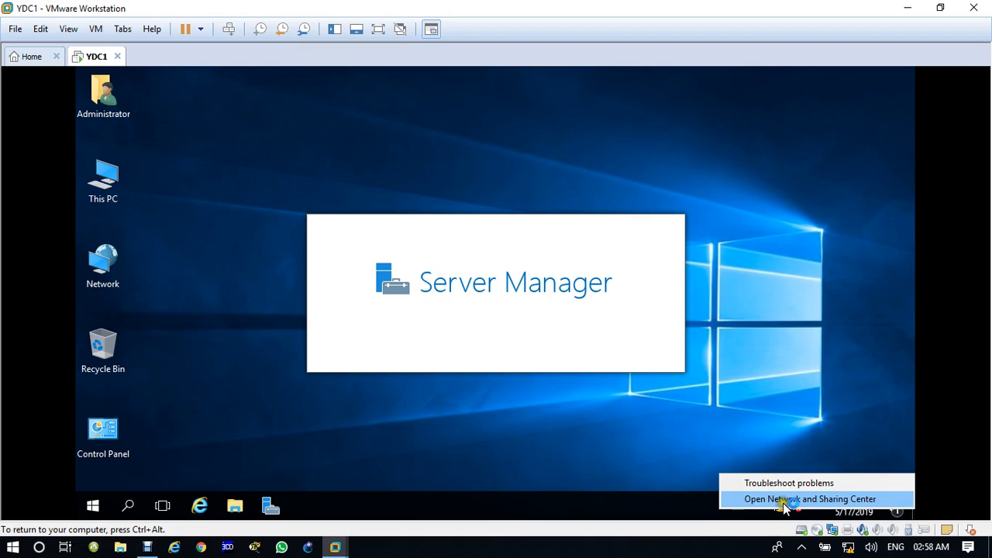
Change the LAN adapter's preferred IPv4 DNS server from 127.0.0.1 to 192.168.10.1.
left_click(787, 501)
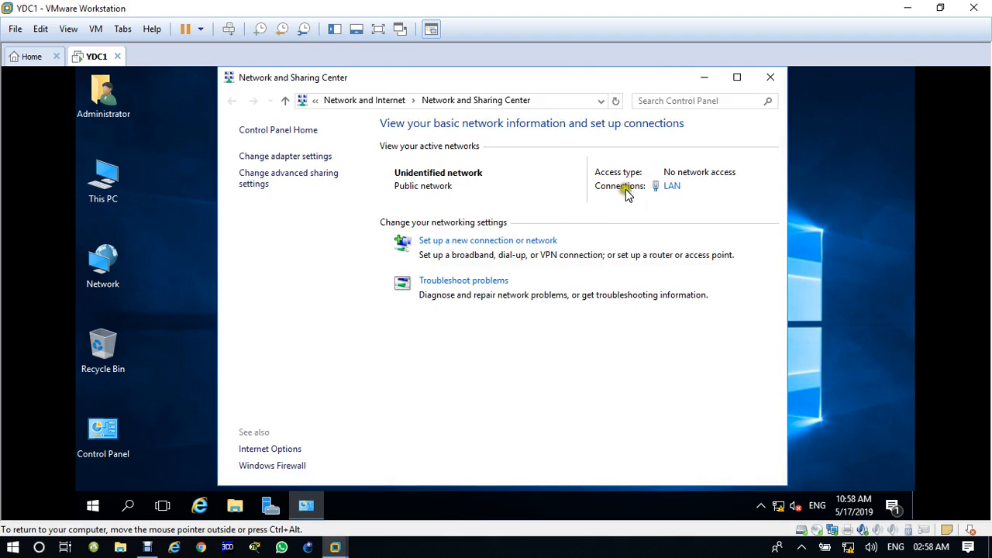
left_click(672, 189)
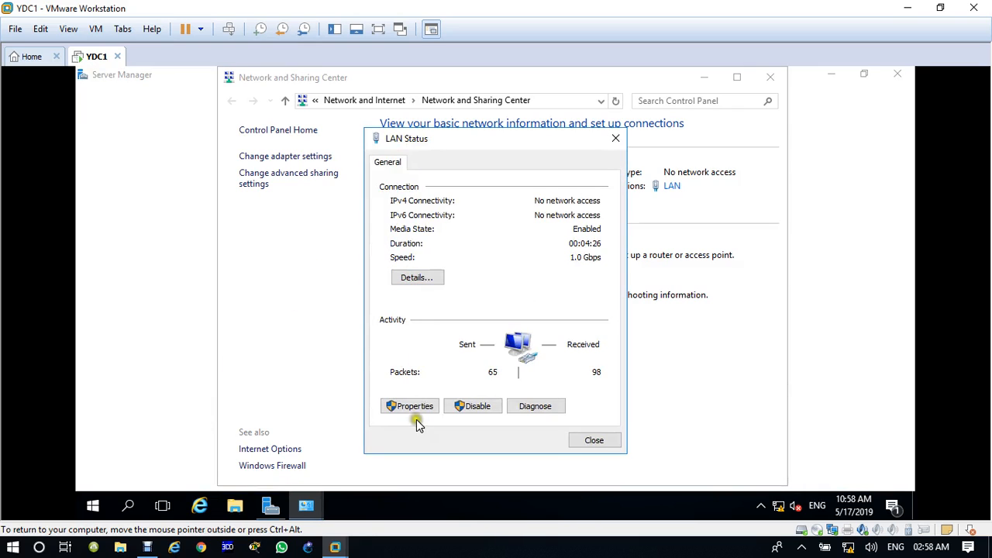
left_click(417, 411)
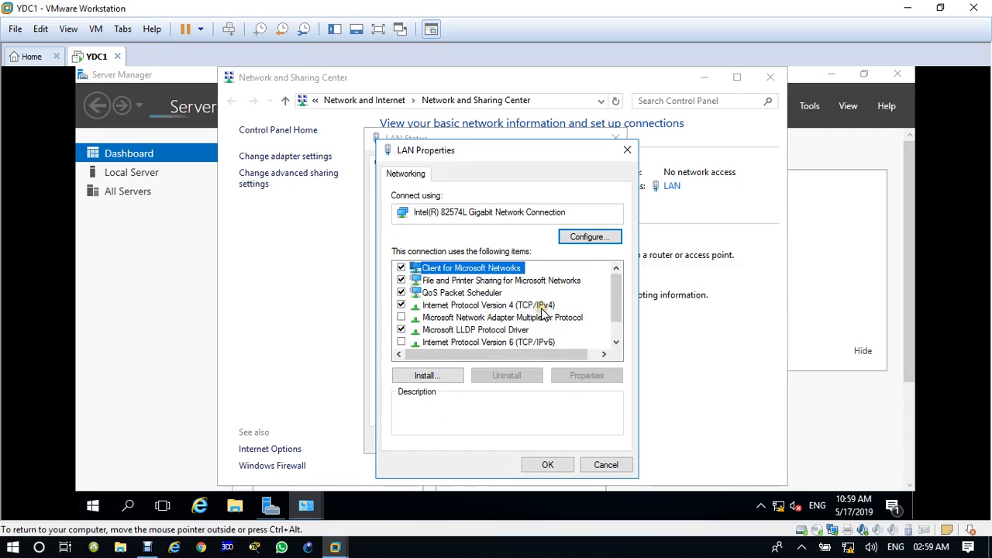
left_click(542, 308)
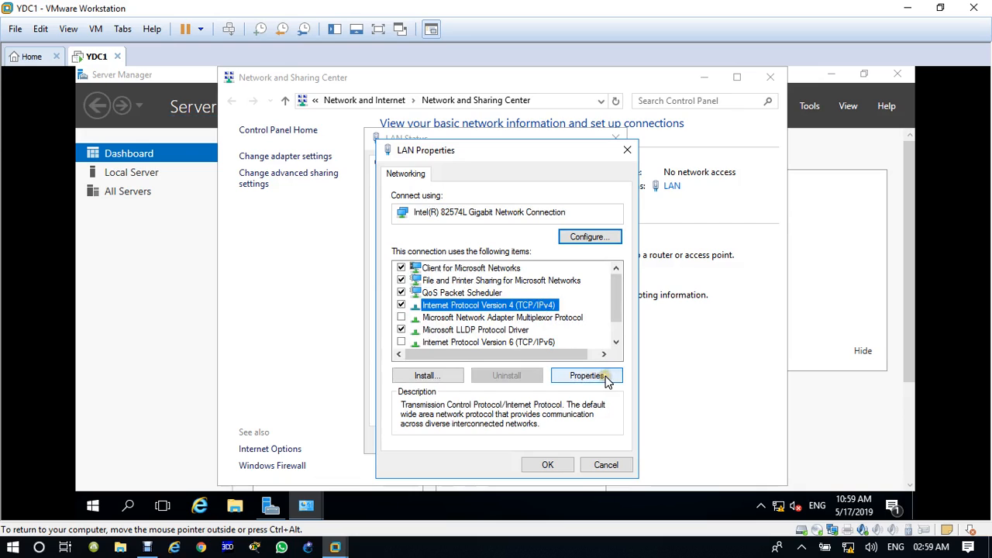
left_click(606, 380)
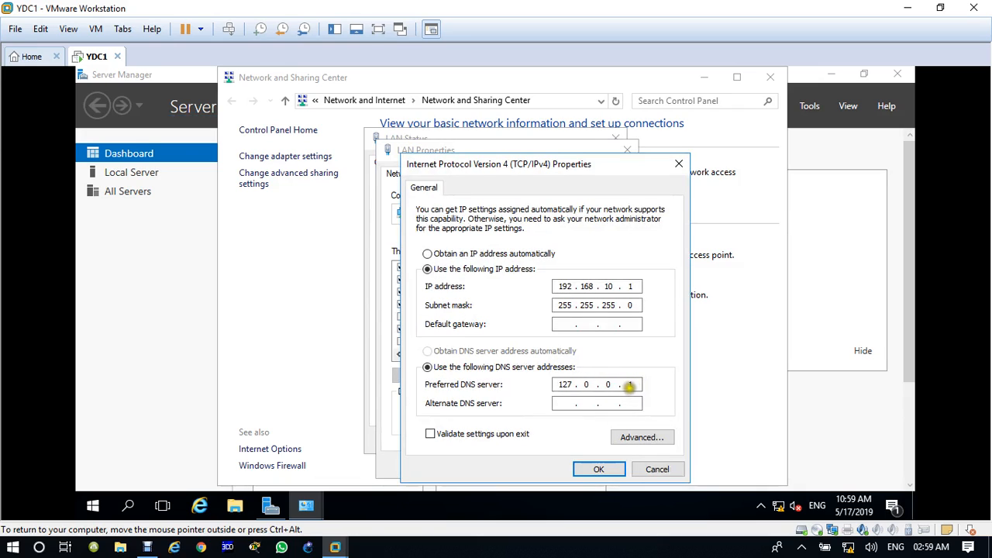
double_click(562, 385)
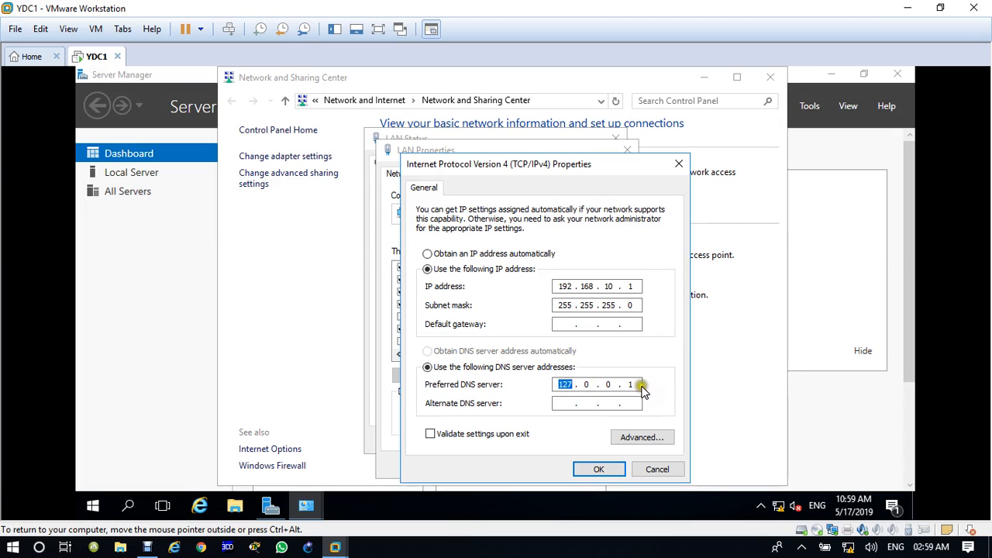
left_click(641, 385)
key("BackSpace")
key("BackSpace")
key("BackSpace")
key("BackSpace")
key("BackSpace")
key("BackSpace")
type("192 . 168 . 10 . 1")
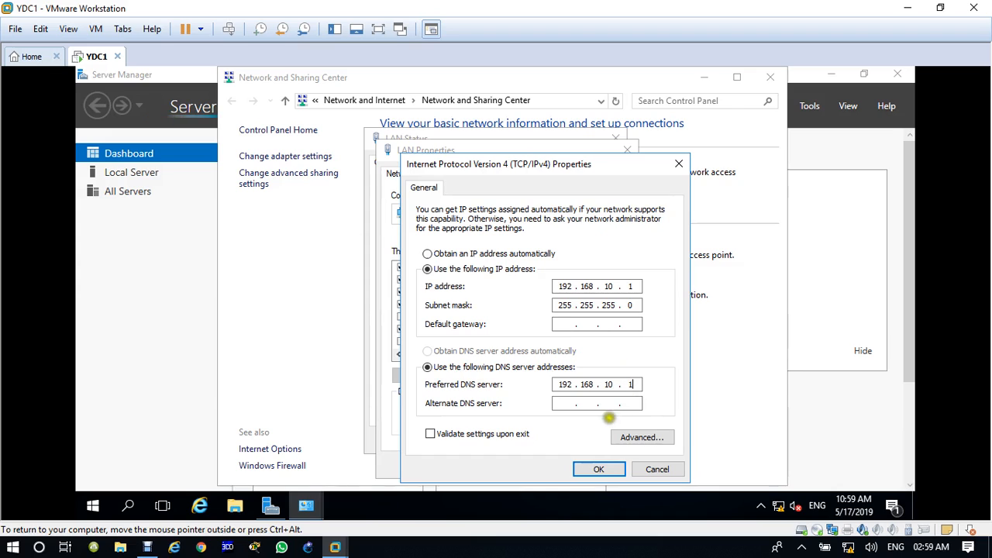
left_click(602, 470)
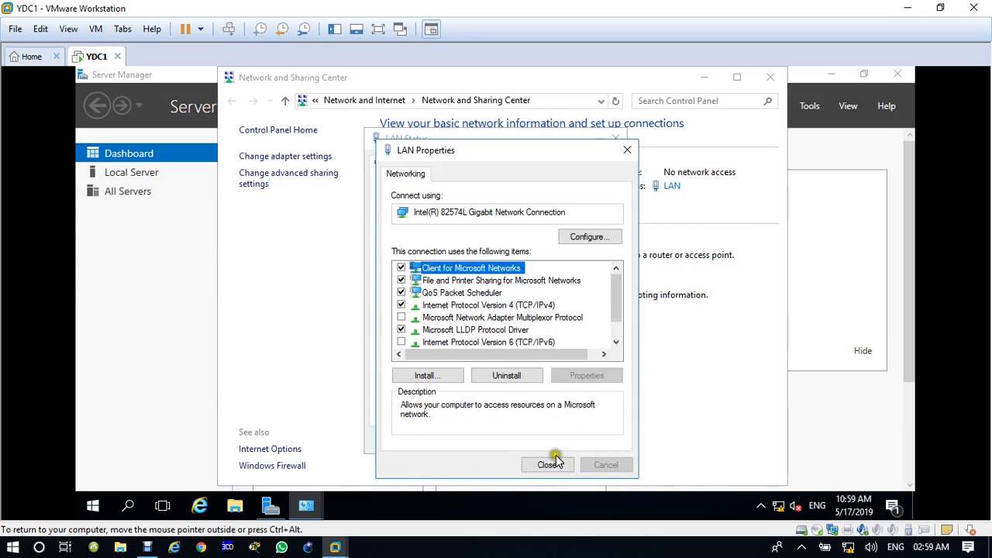
left_click(549, 467)
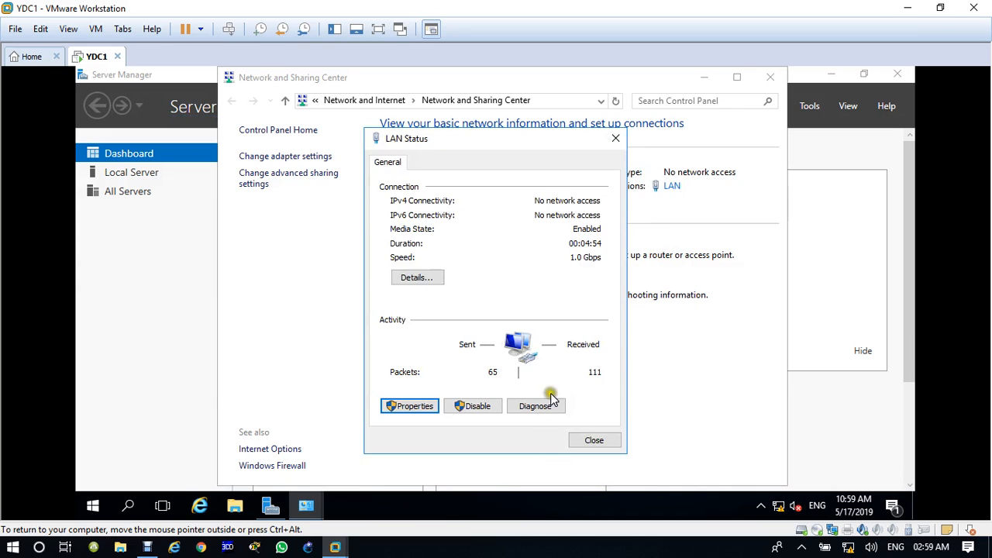
left_click(589, 440)
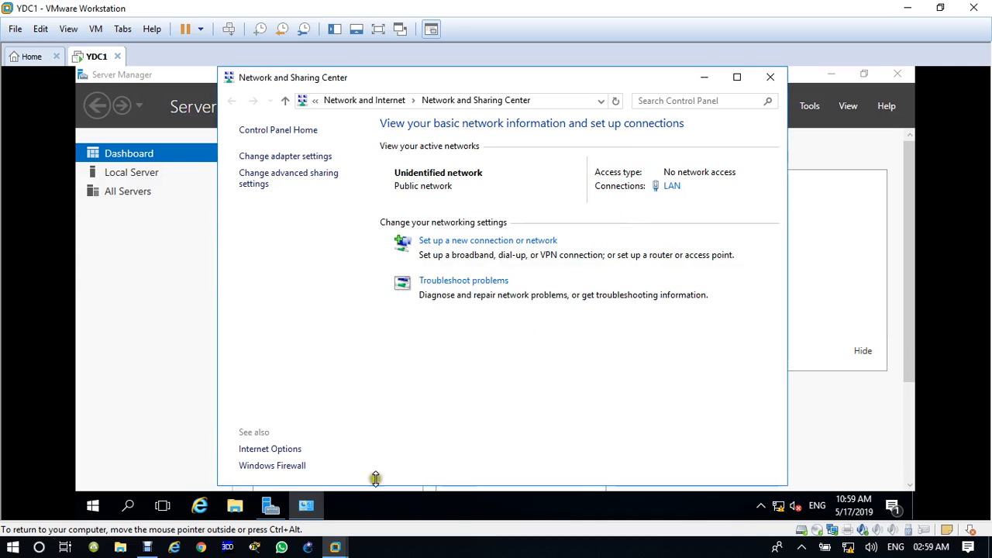
Turn Windows Firewall off for domain, private and public networks on YDC1.
left_click(285, 466)
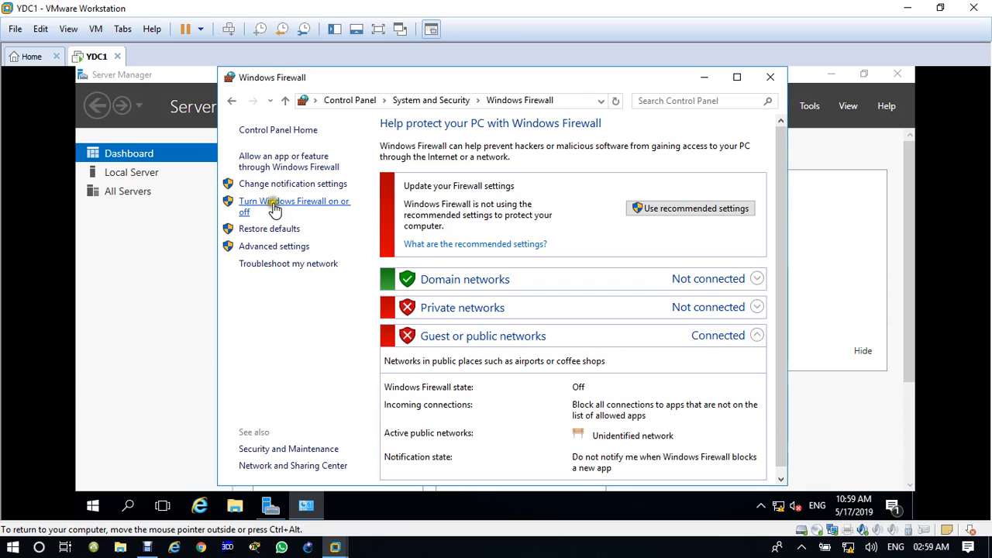
left_click(274, 208)
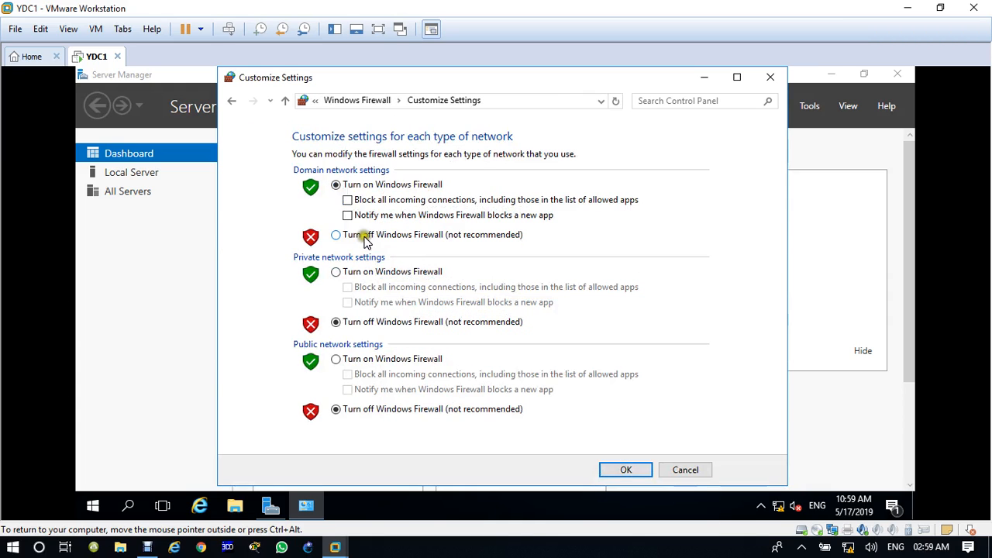
left_click(345, 234)
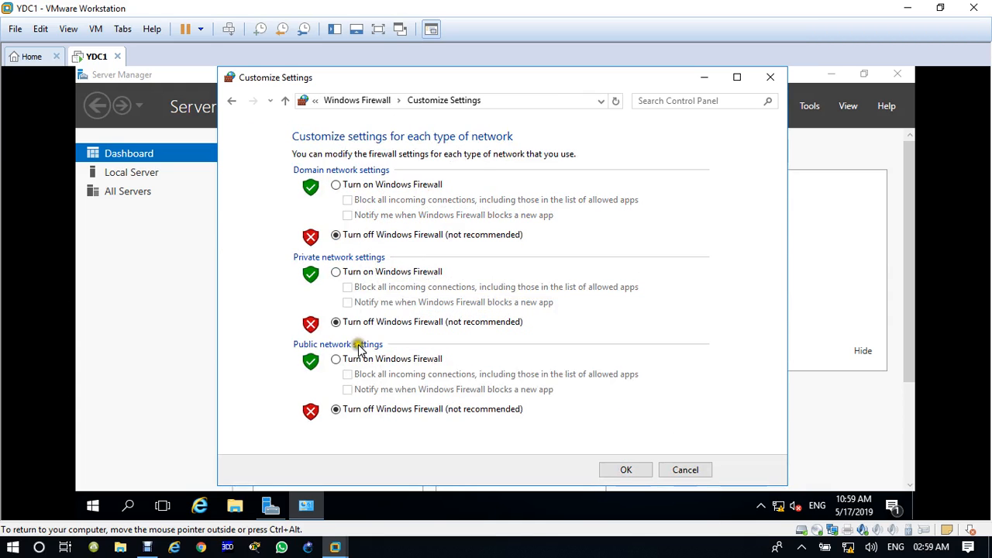
left_click(624, 470)
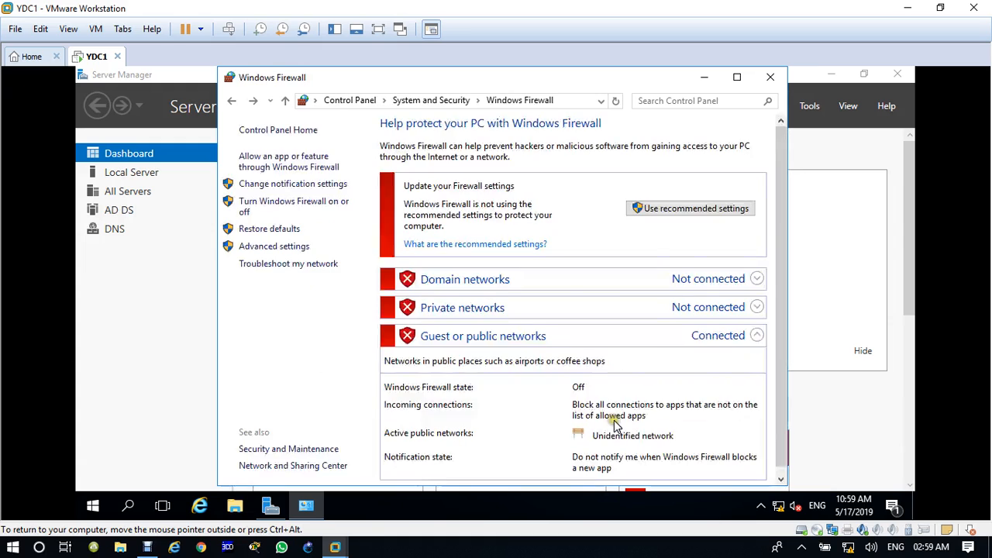
left_click(771, 77)
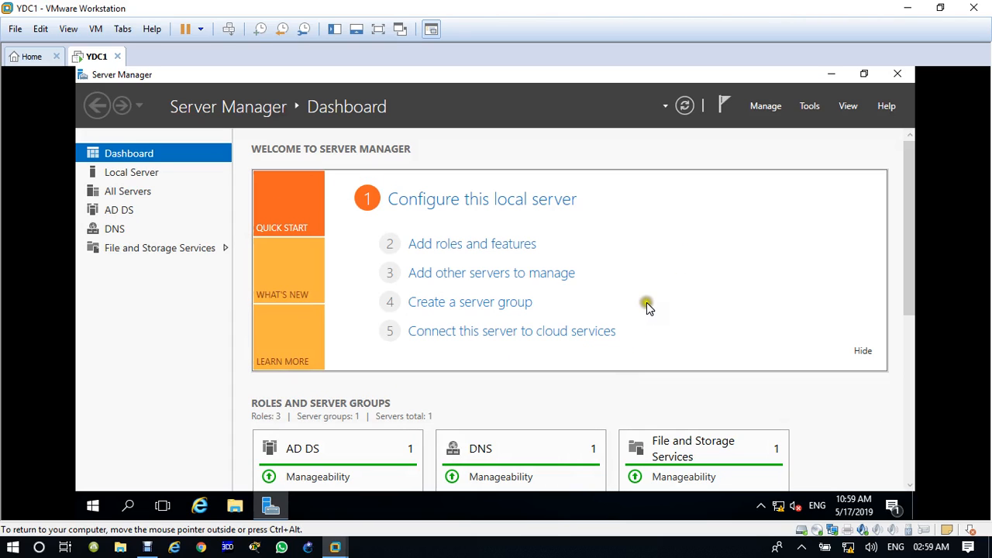
Launch DNS Manager and expand YDC1's forward lookup zones to view the iiht.com records.
left_click(811, 108)
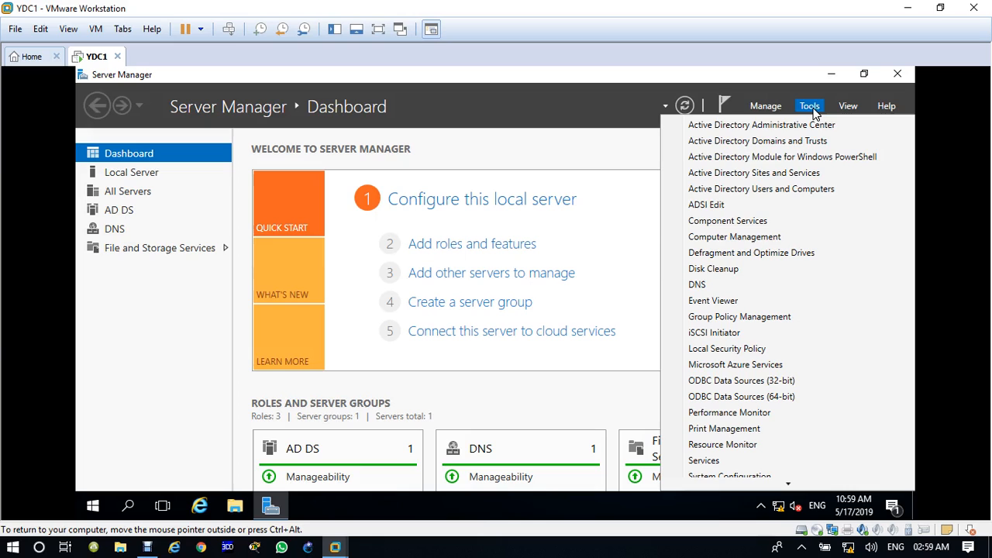
left_click(728, 286)
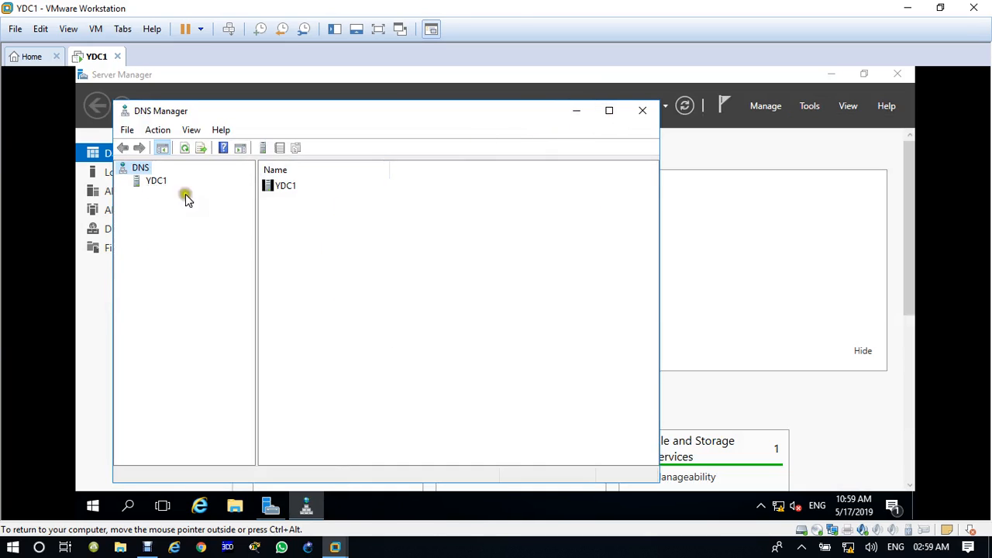
left_click_drag(257, 229, 281, 230)
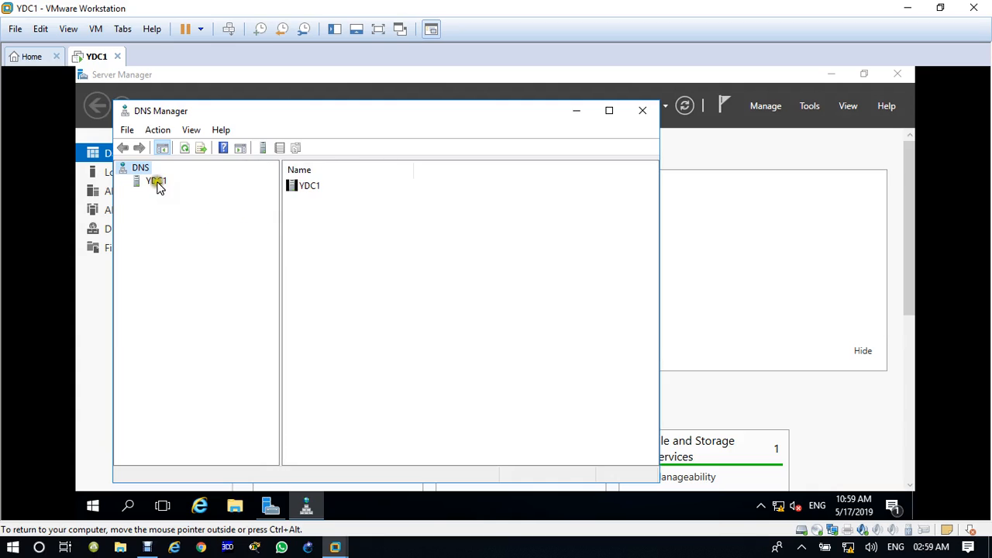
left_click(155, 183)
left_click(123, 183)
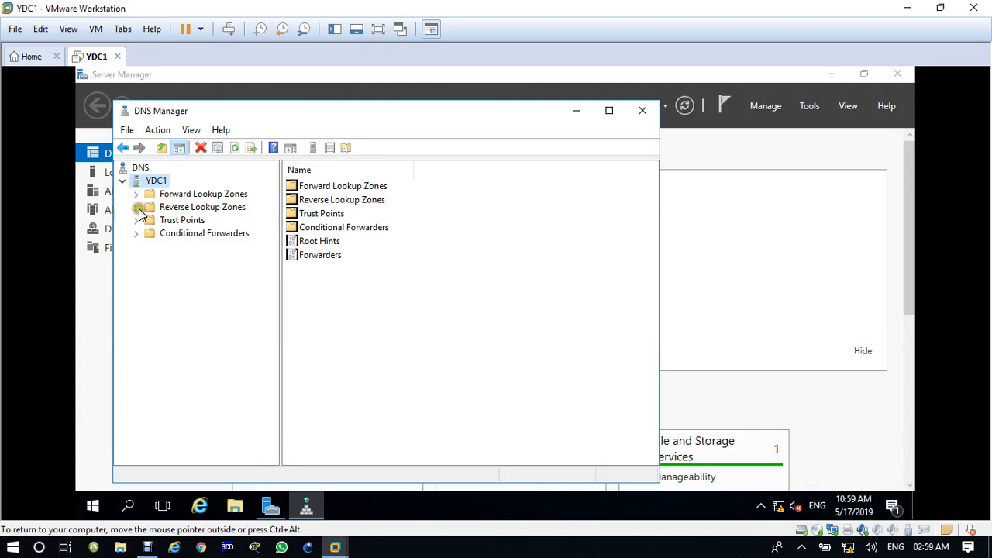
left_click(147, 208)
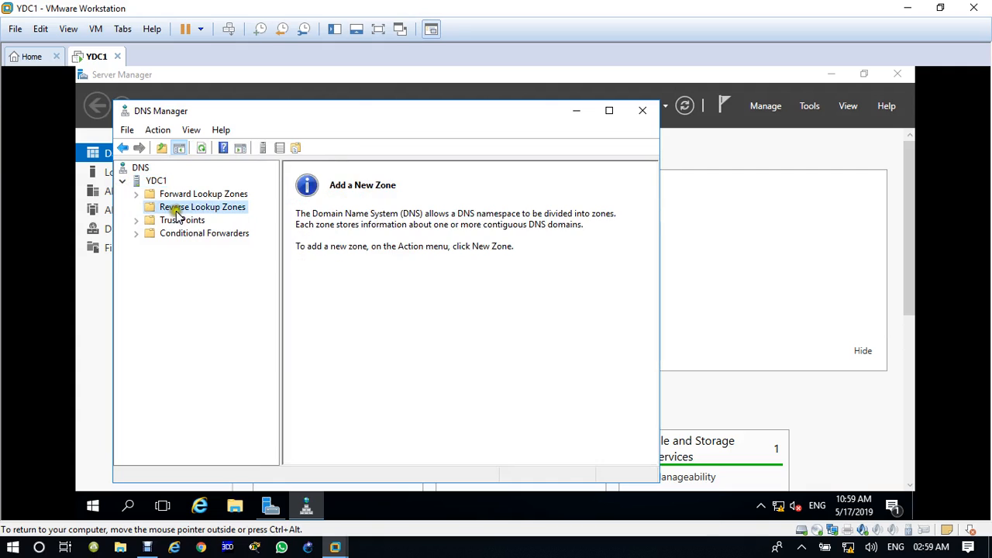
left_click(137, 194)
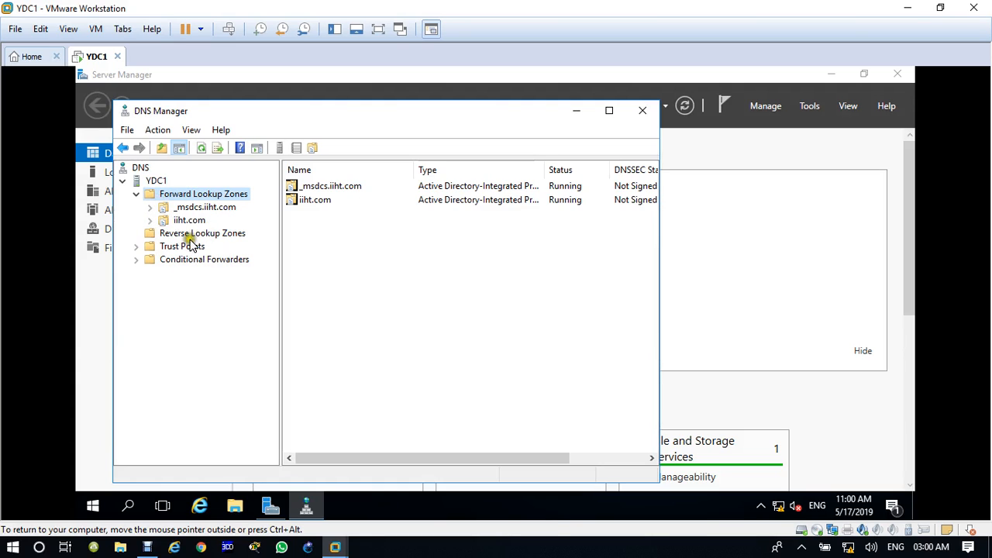
left_click(193, 221)
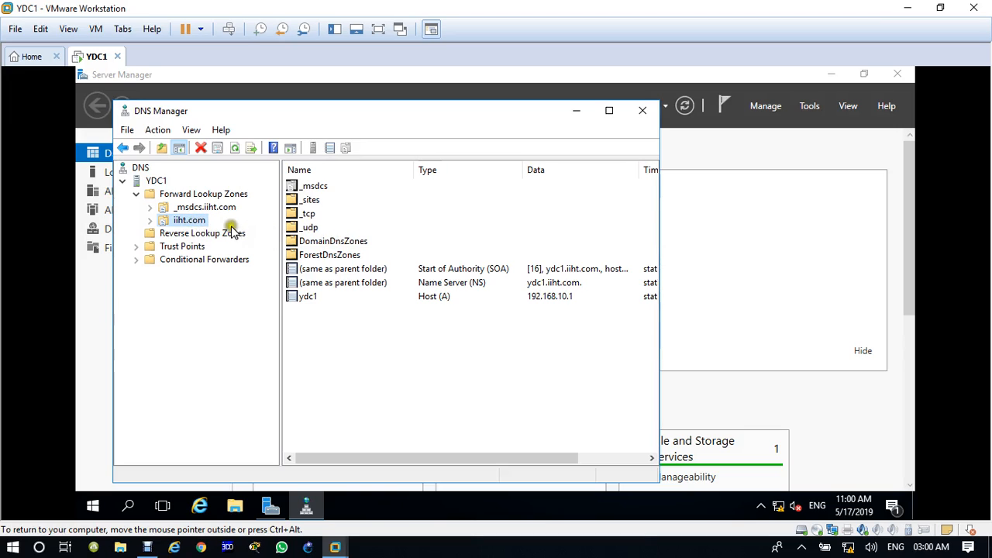
Bring up the Reverse Lookup Zones context menu offering New Zone.
left_click(213, 234)
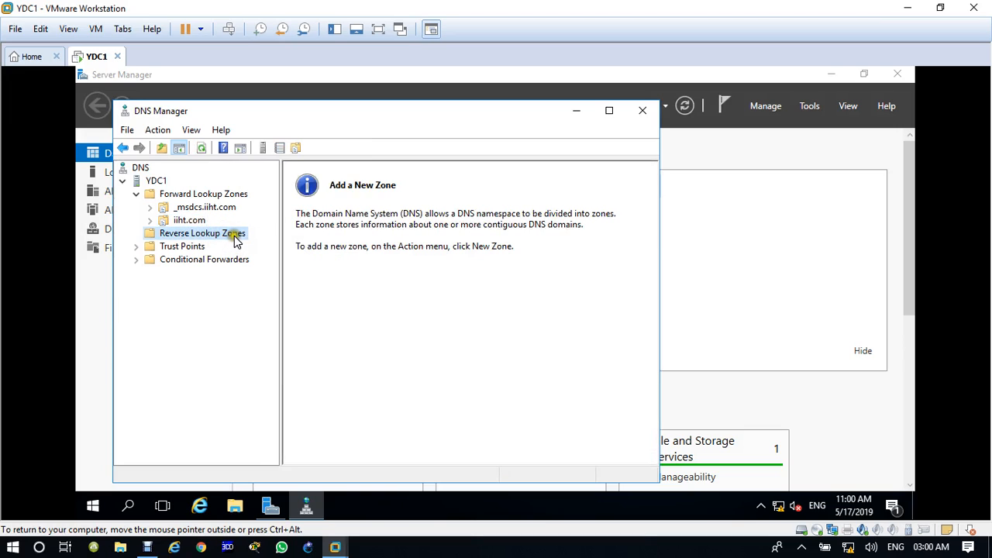
right_click(235, 239)
left_click(269, 246)
left_click(474, 123)
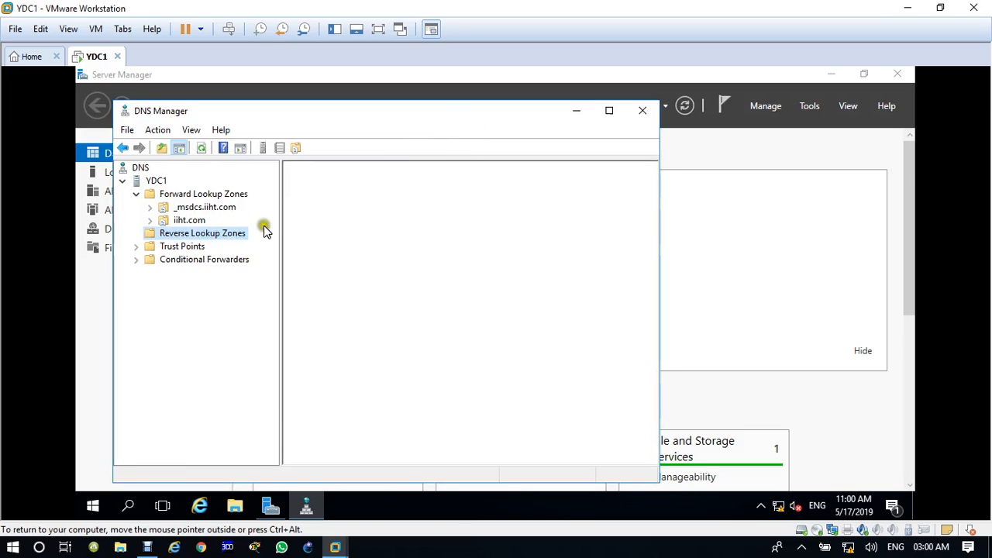
right_click(211, 238)
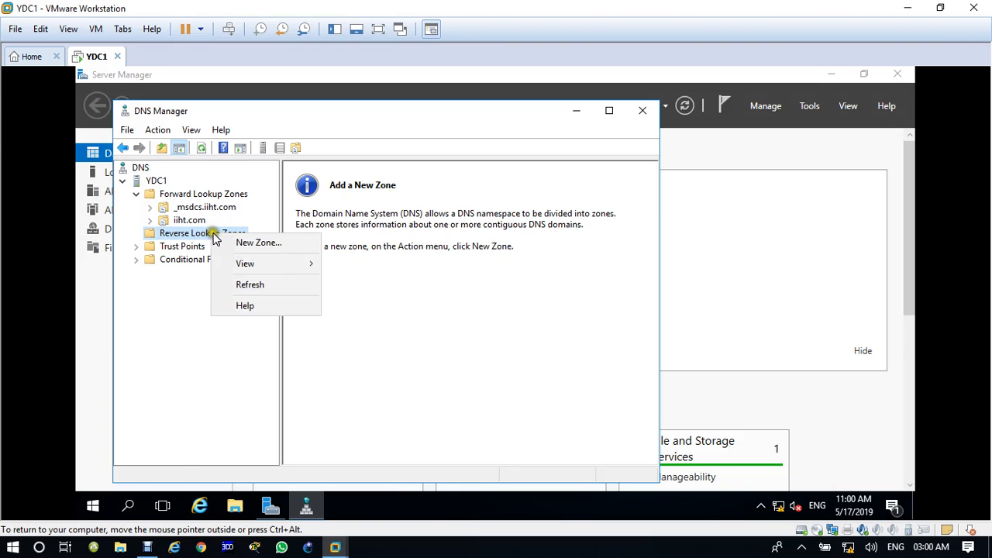
Create an AD-integrated primary IPv4 reverse zone for 192.168.10, allowing secure and nonsecure updates.
left_click(246, 245)
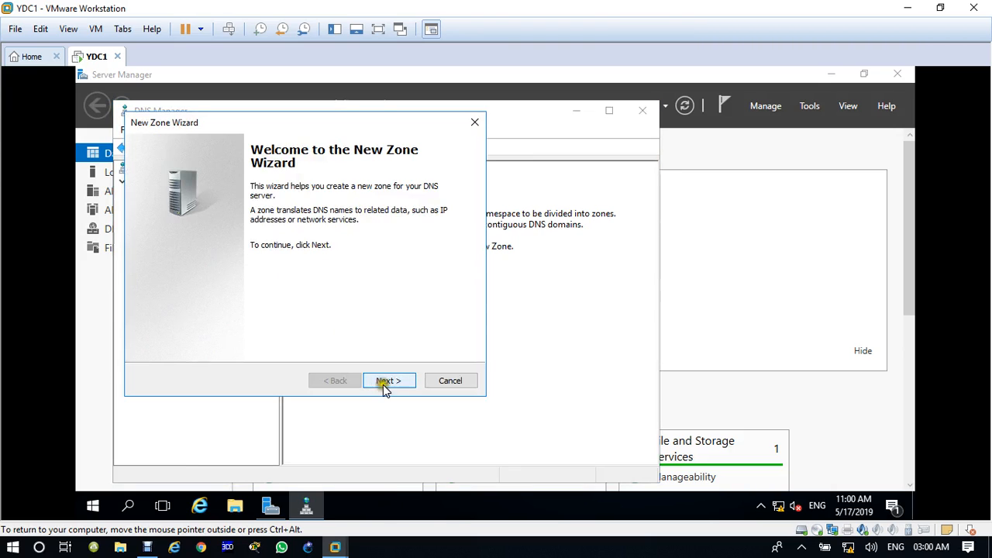
left_click(384, 381)
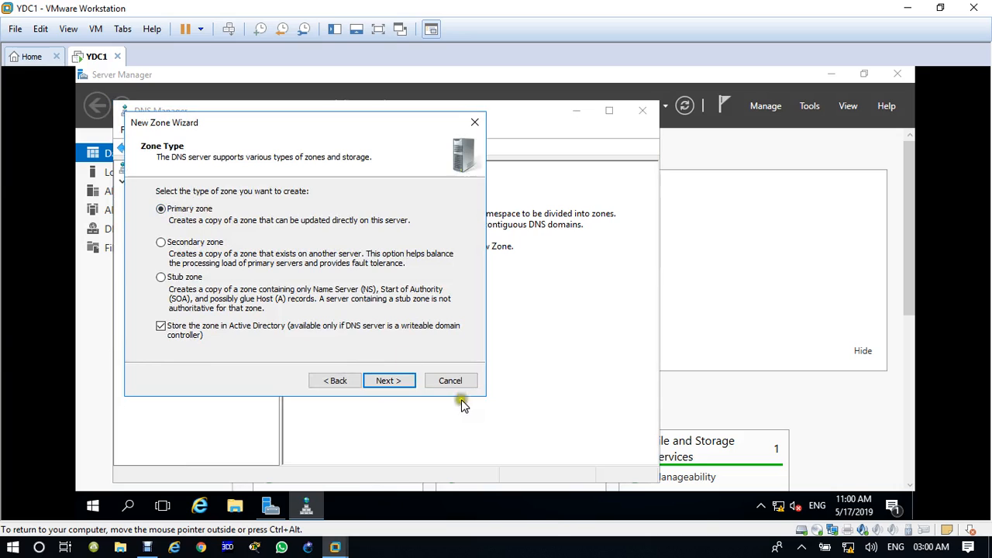
left_click(388, 380)
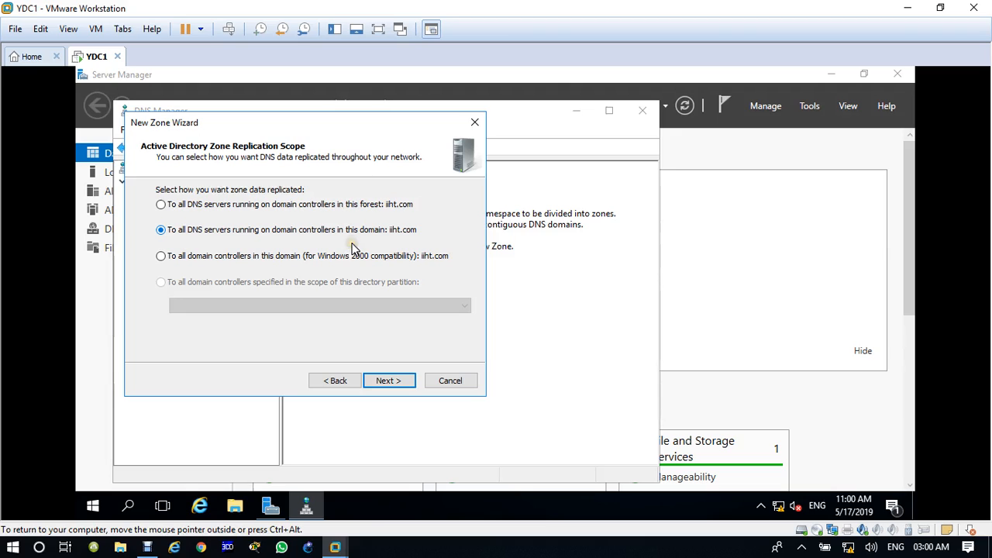
left_click(391, 388)
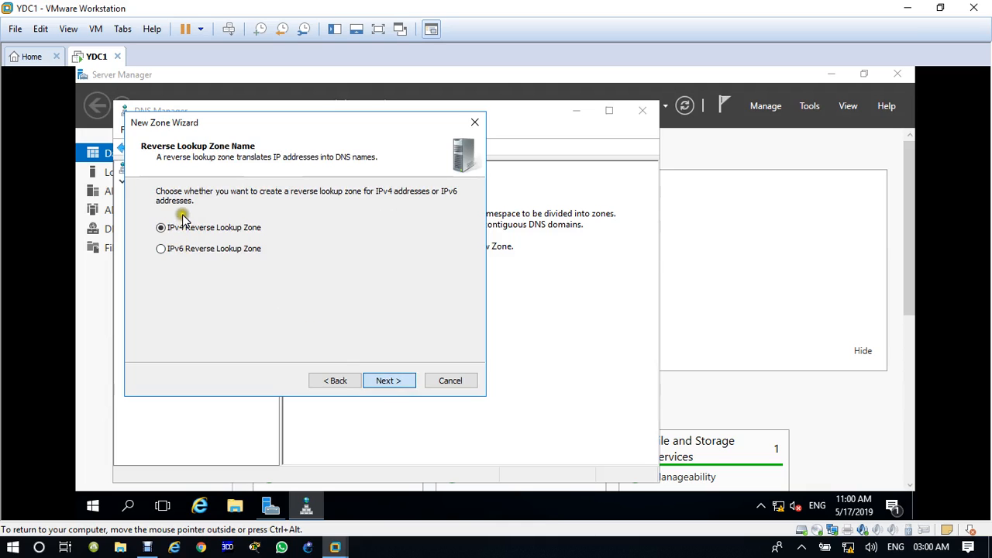
left_click(378, 380)
left_click(180, 217)
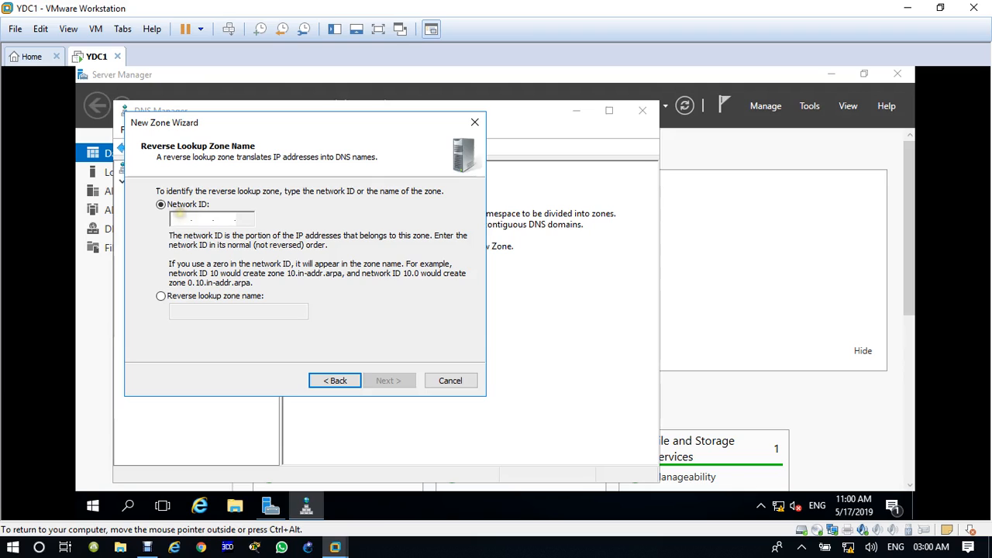
type("192.168.")
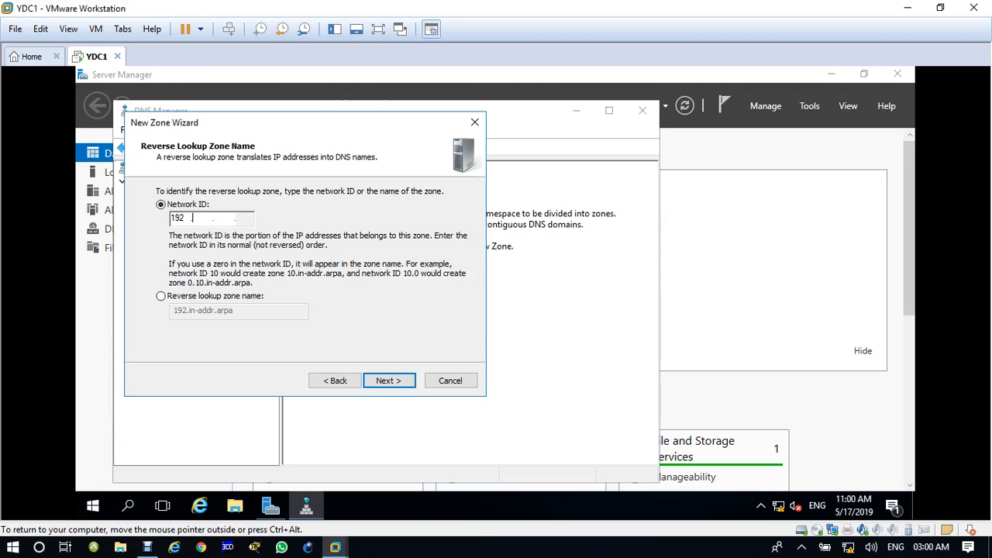
type("10")
left_click(405, 380)
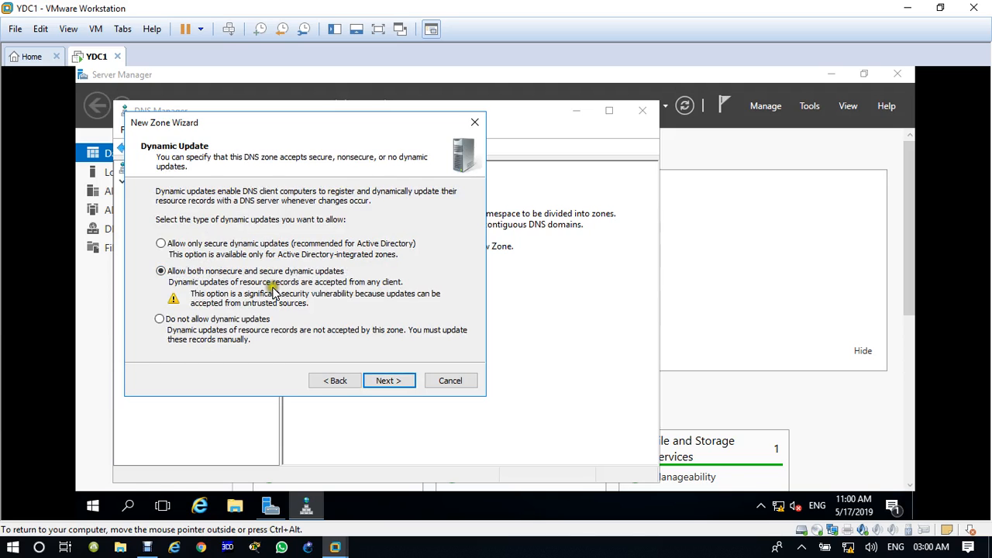
left_click(390, 381)
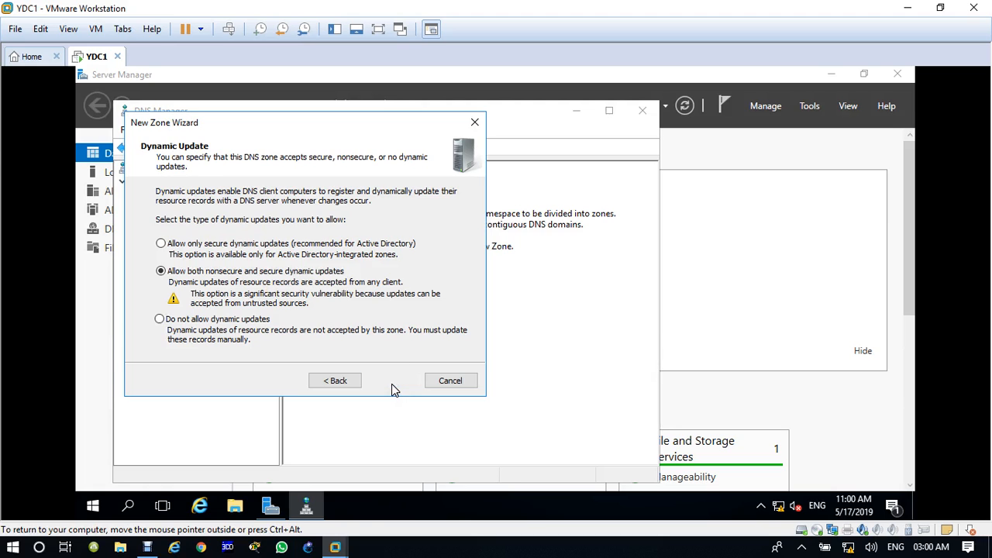
left_click(392, 384)
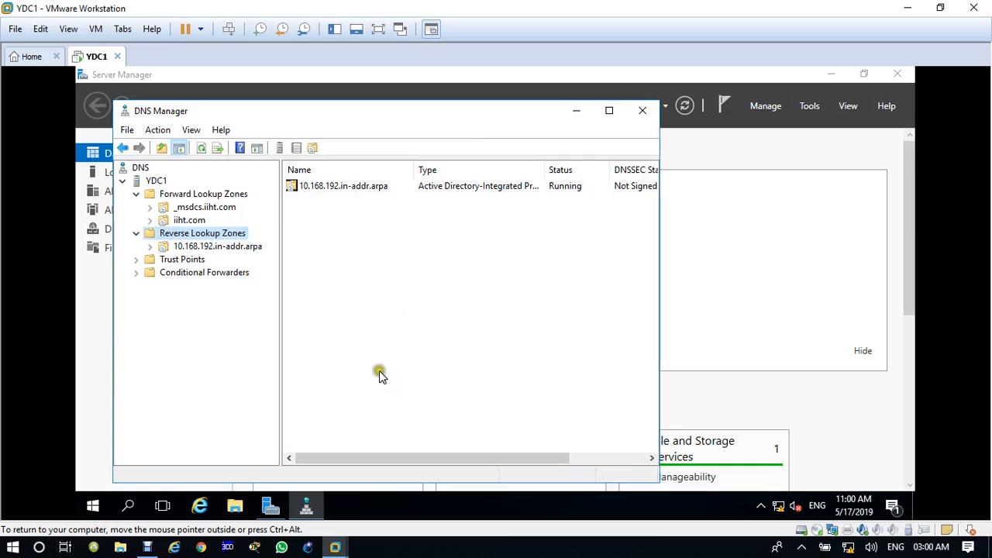
Start a new PTR record in 10.168.192.in-addr.arpa, letting authenticated users update it.
left_click(206, 246)
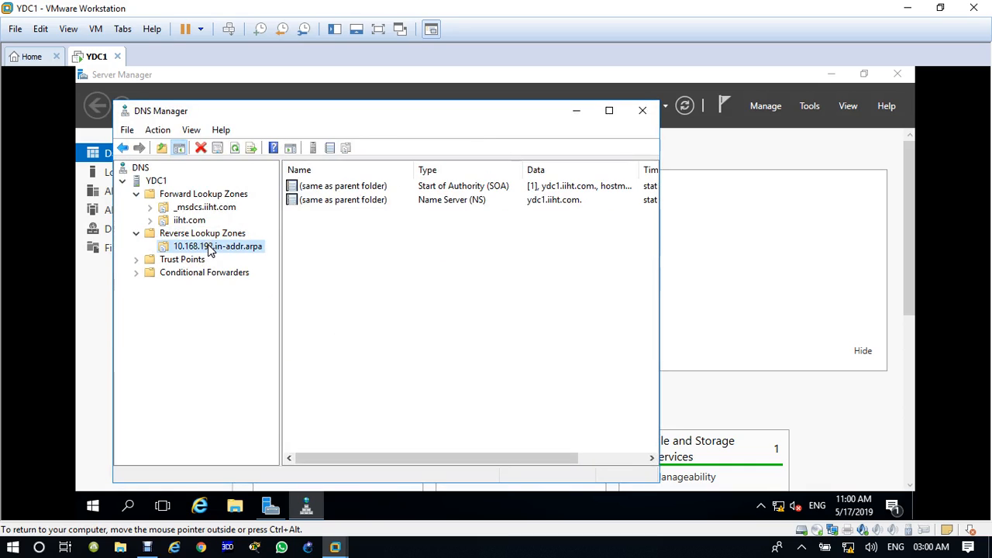
right_click(348, 234)
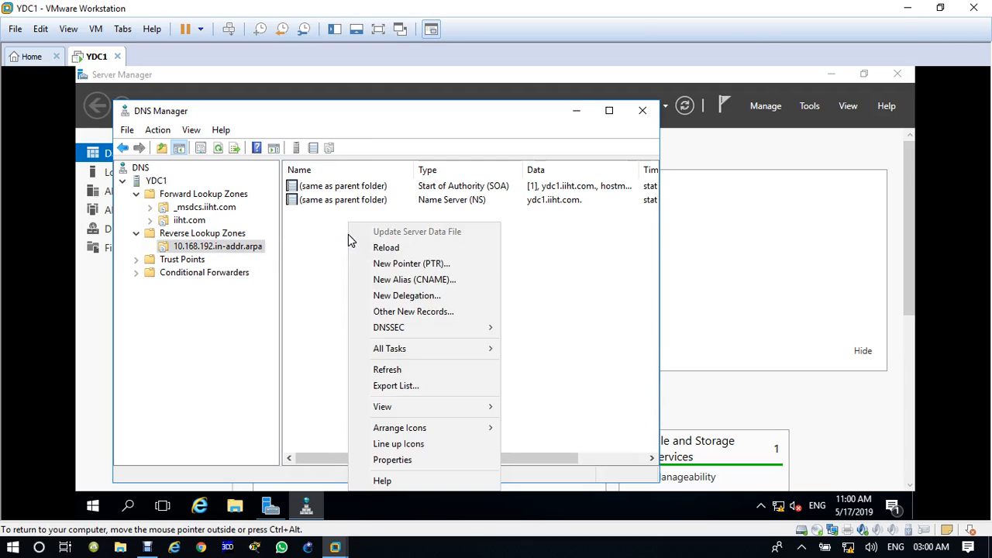
left_click(428, 265)
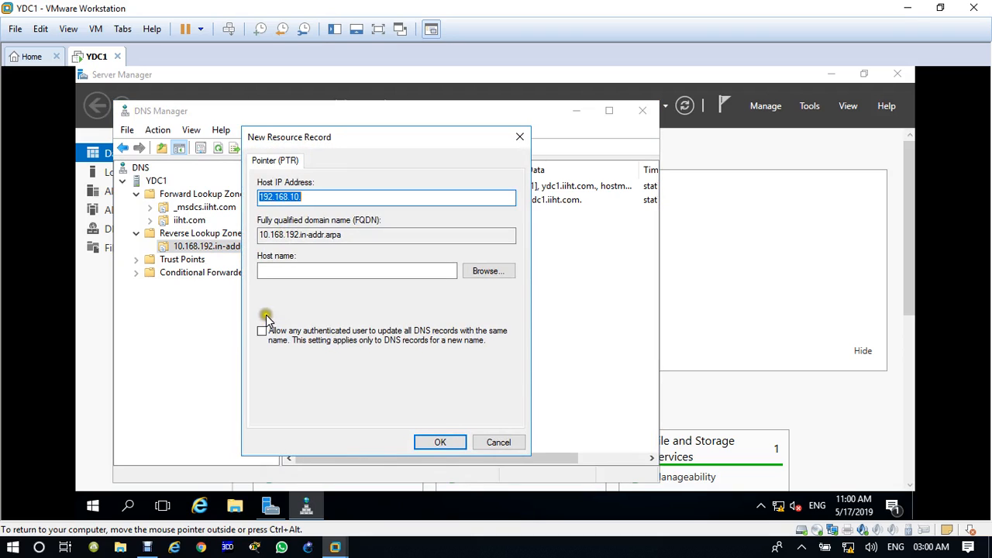
left_click(265, 336)
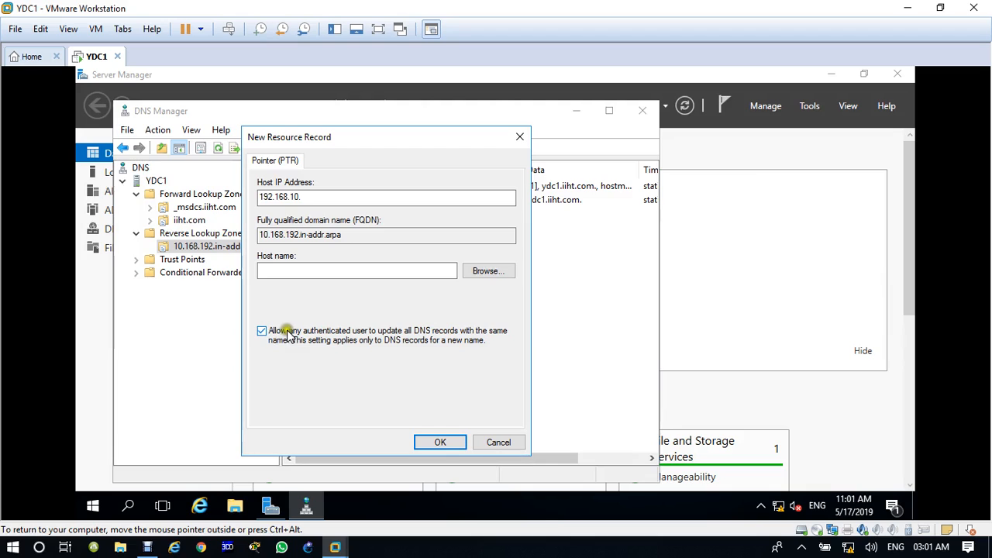
Browse to iiht.com > ydc1 as the host and create the 192.168.10.1 pointer record.
left_click(486, 271)
left_click(285, 255)
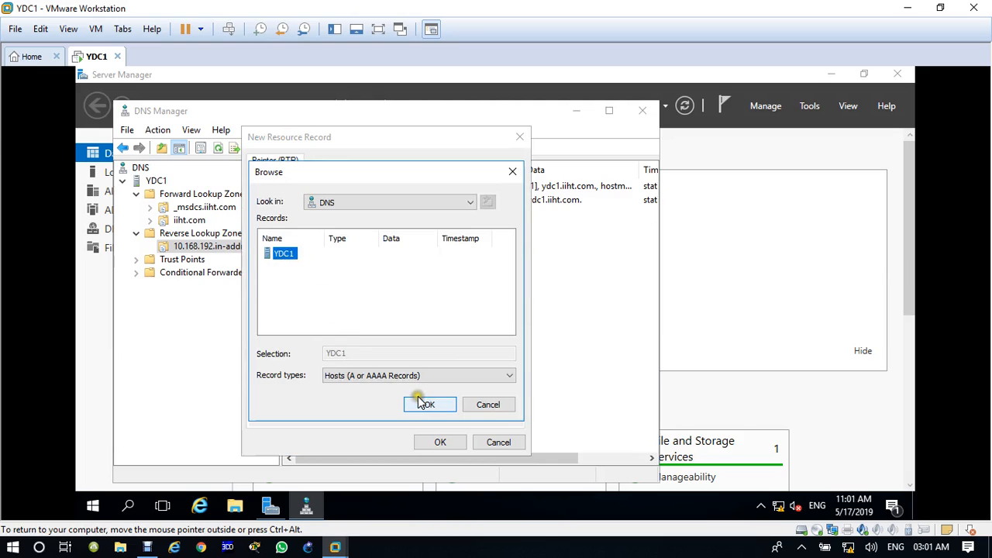
double_click(283, 255)
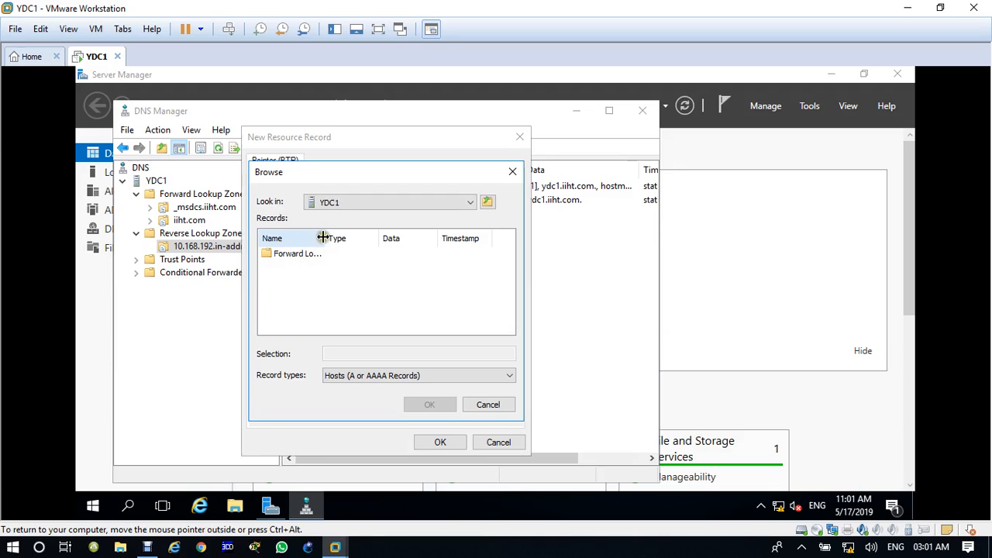
left_click_drag(322, 238, 355, 238)
left_click(304, 262)
double_click(304, 261)
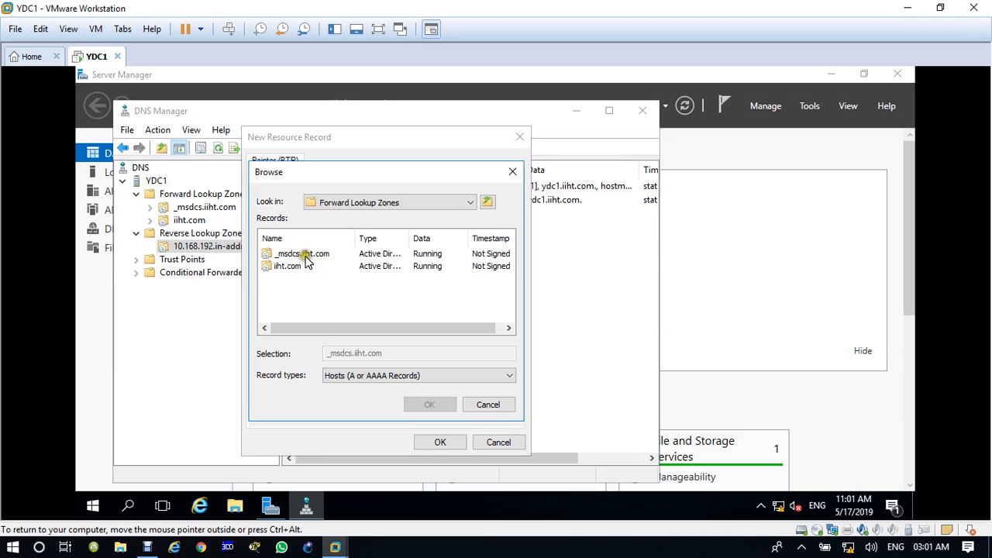
double_click(288, 266)
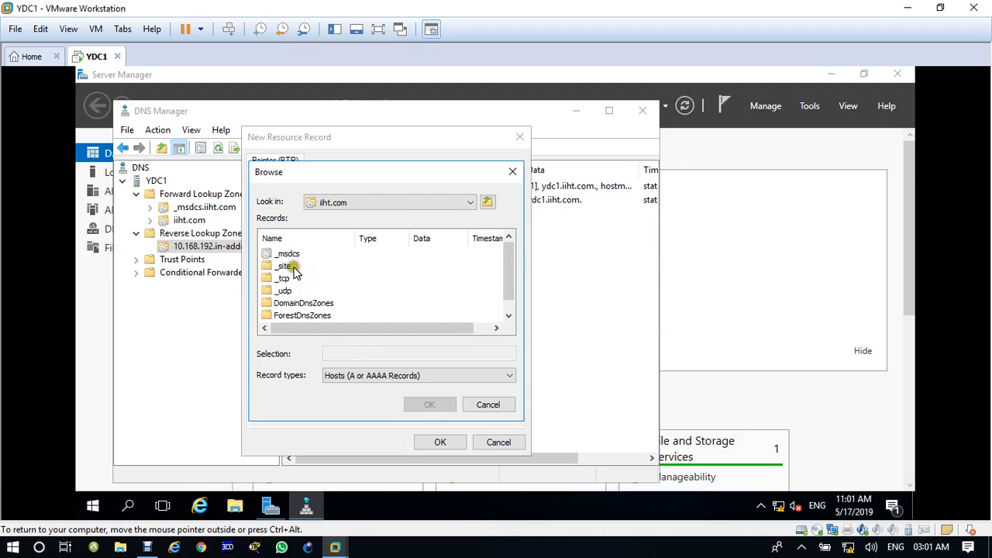
scroll(296, 271, "down", 1)
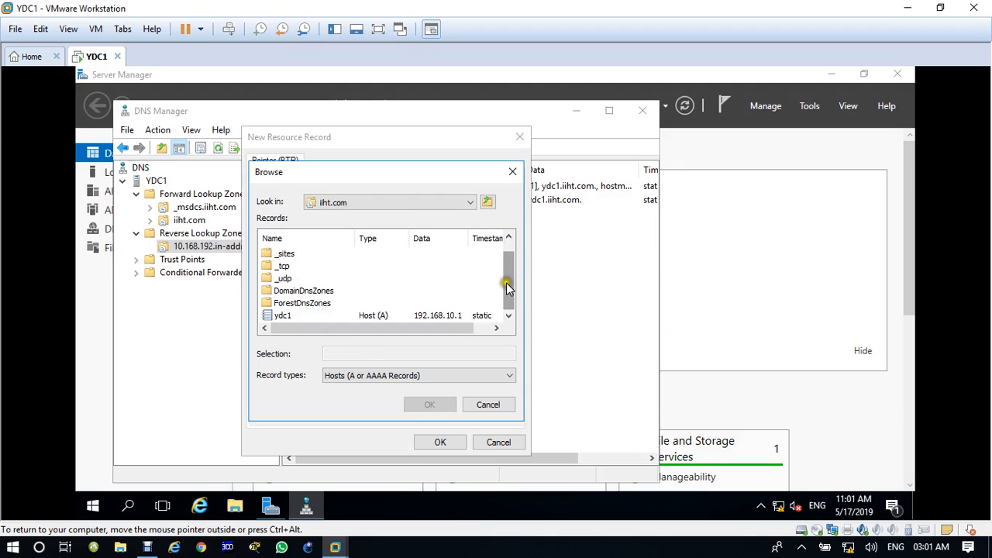
left_click(282, 316)
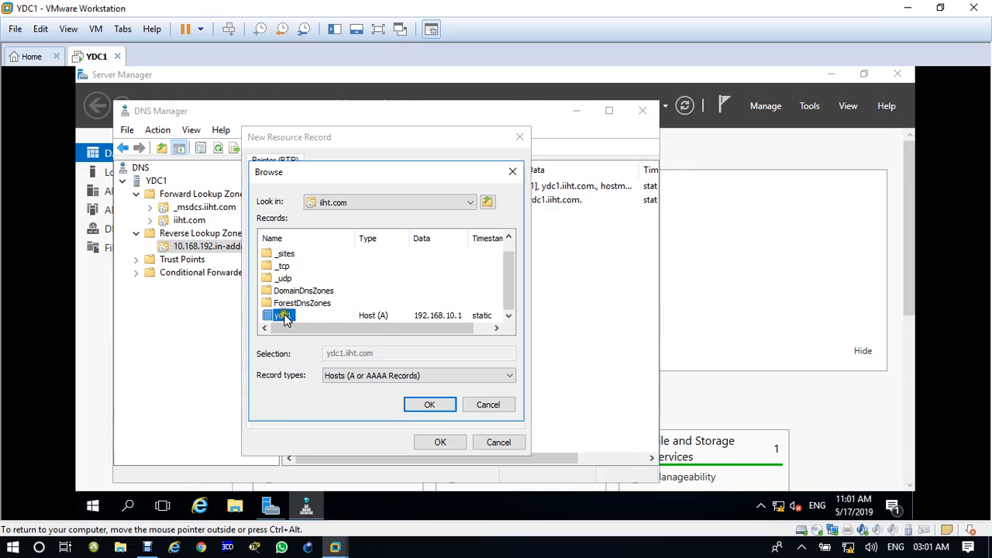
left_click(436, 409)
left_click(440, 443)
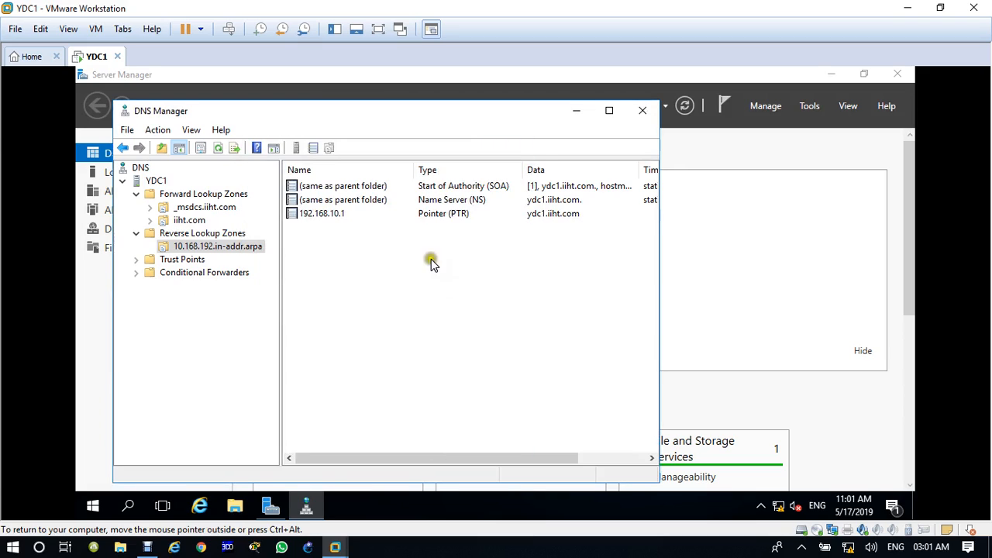
Collapse YDC1's zone folders in DNS Manager and launch cmd from the Run box.
left_click(156, 180)
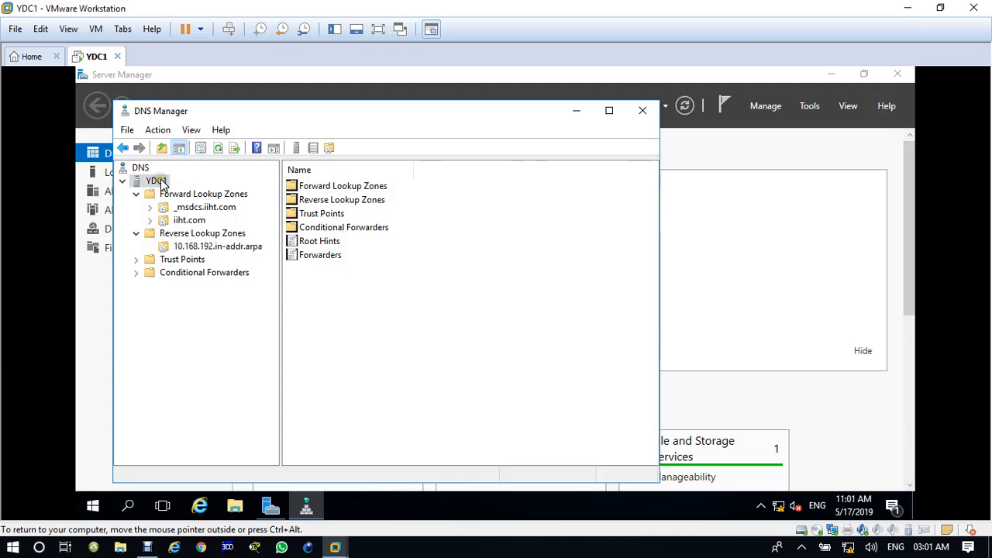
left_click(219, 148)
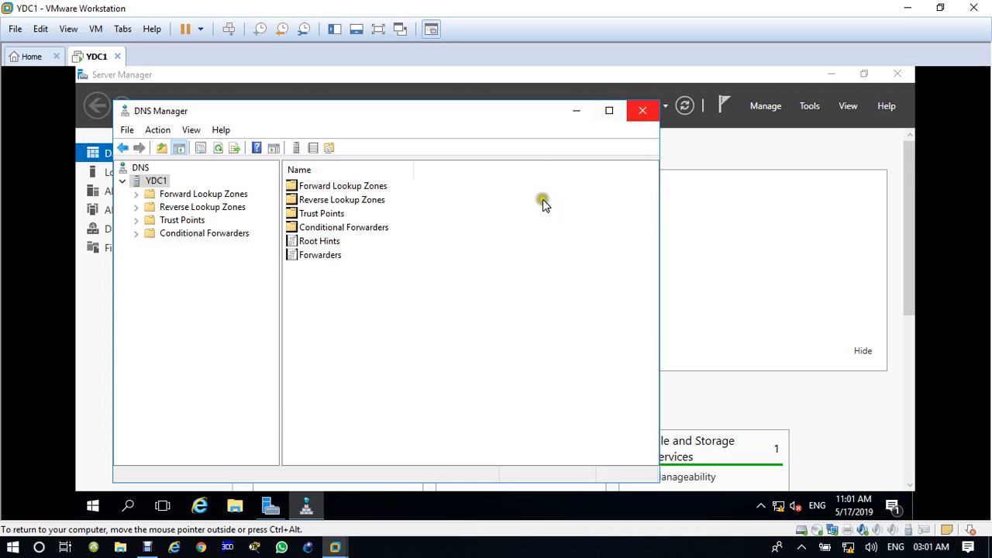
key("super+r")
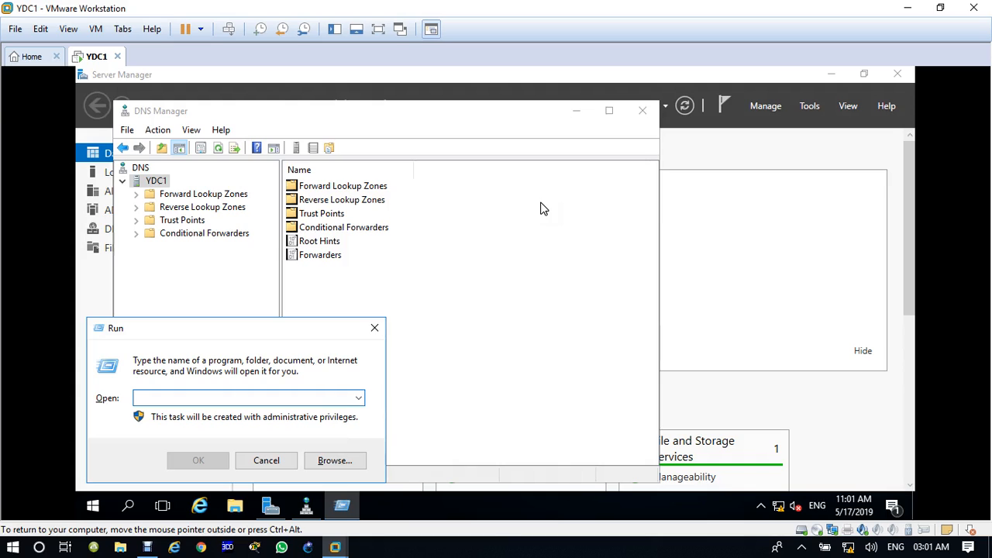
type("cmd")
key("Return")
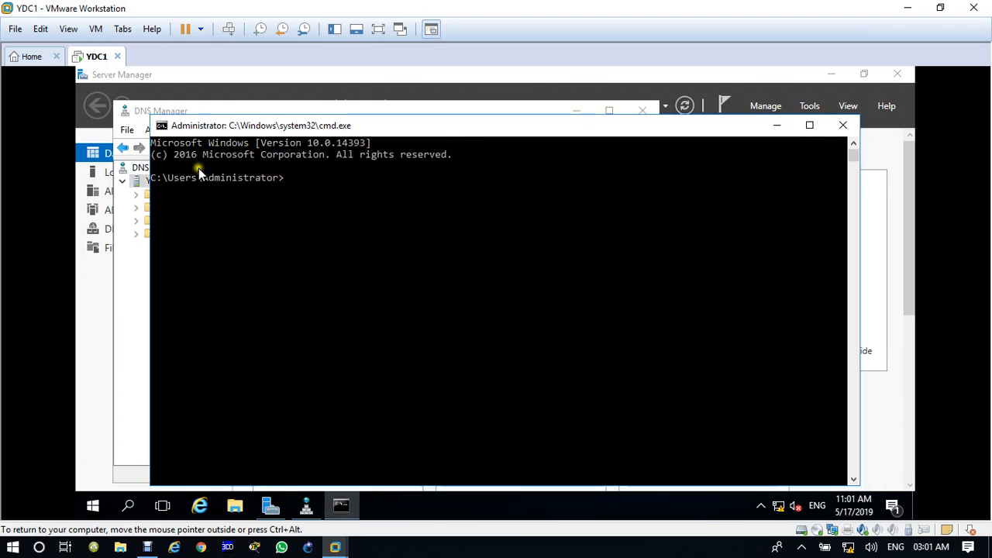
Set console default screen text to green and font size 24, then close the command prompt.
left_click(162, 126)
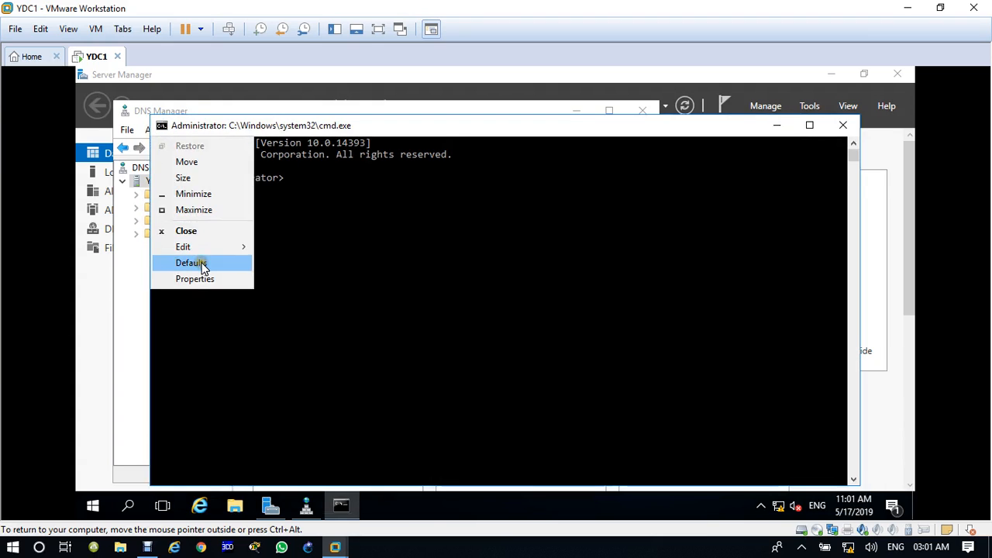
left_click(341, 239)
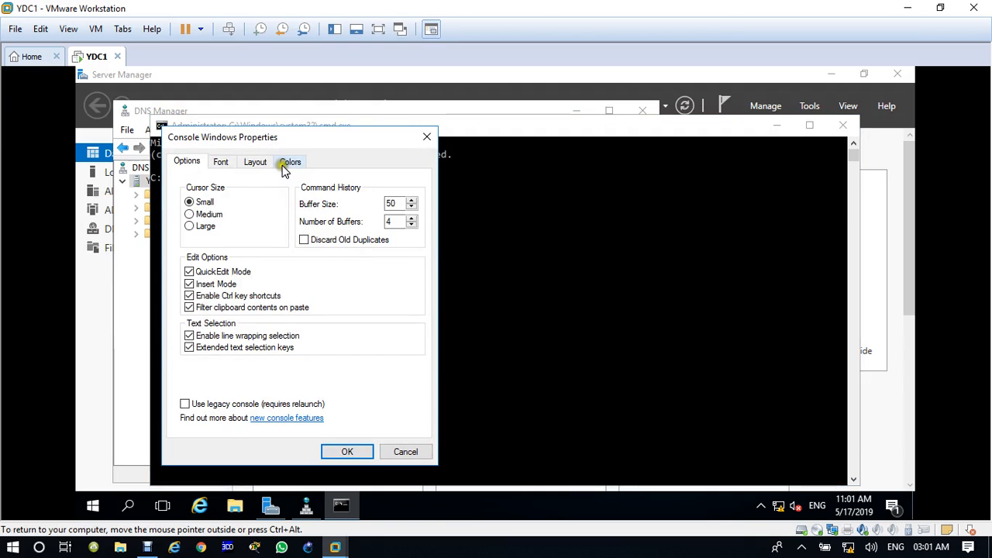
left_click(289, 162)
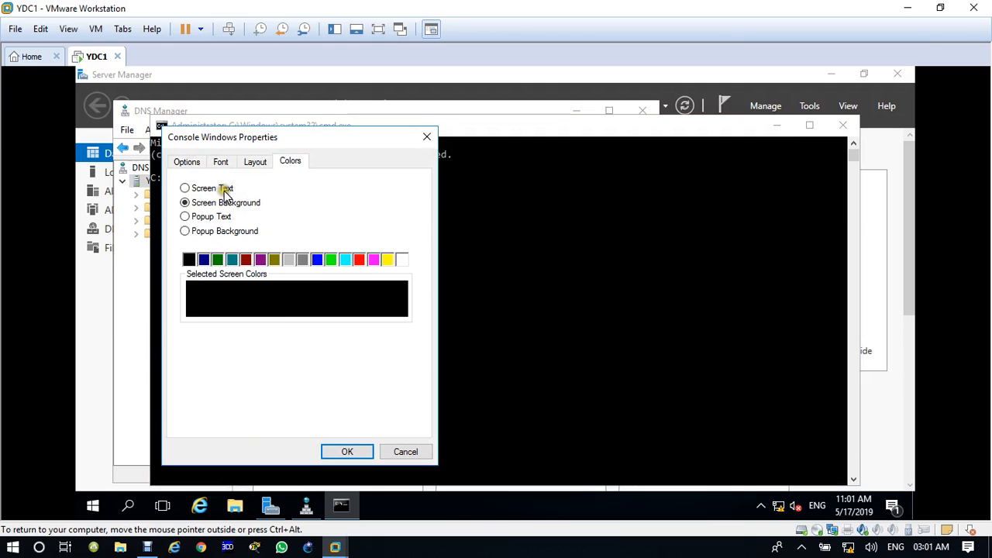
left_click(220, 190)
left_click(331, 259)
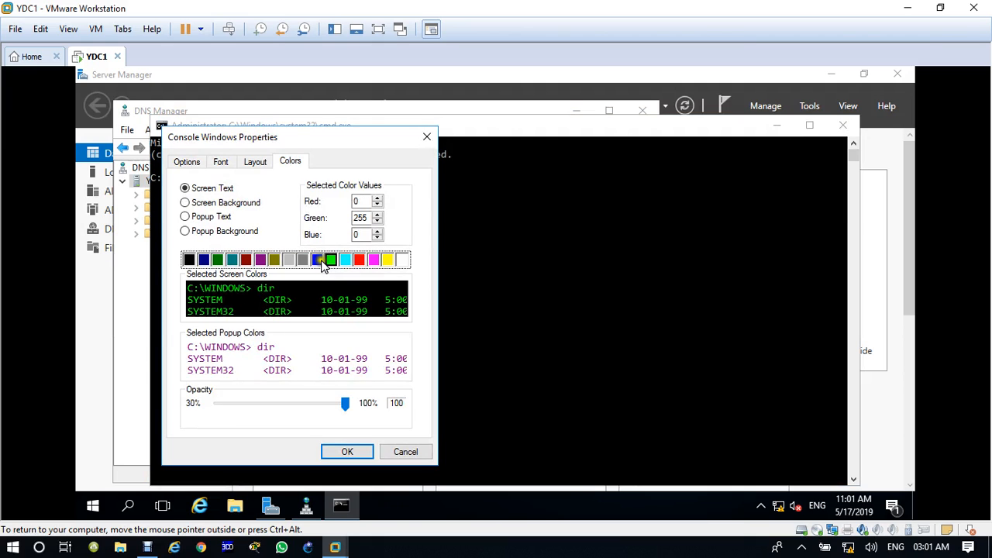
left_click(220, 162)
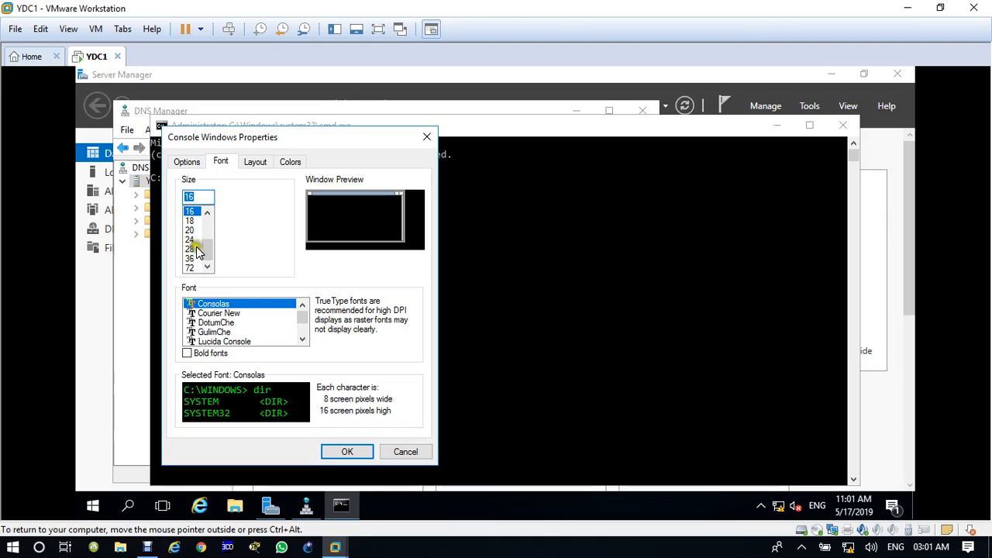
left_click(192, 238)
left_click(346, 449)
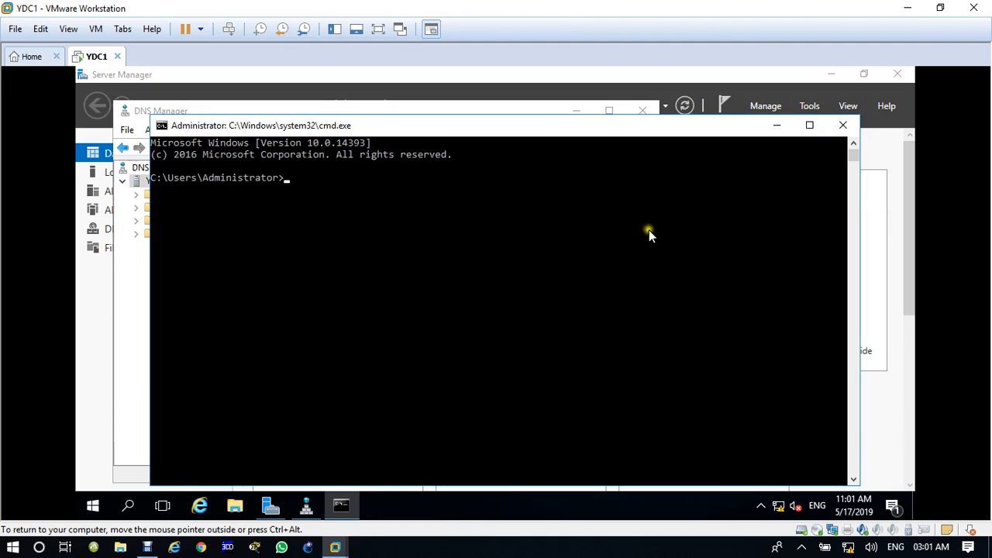
left_click(845, 126)
In a new command prompt, go to C:\, clear the screen and run ipconfig /registerdns.
key("super+r")
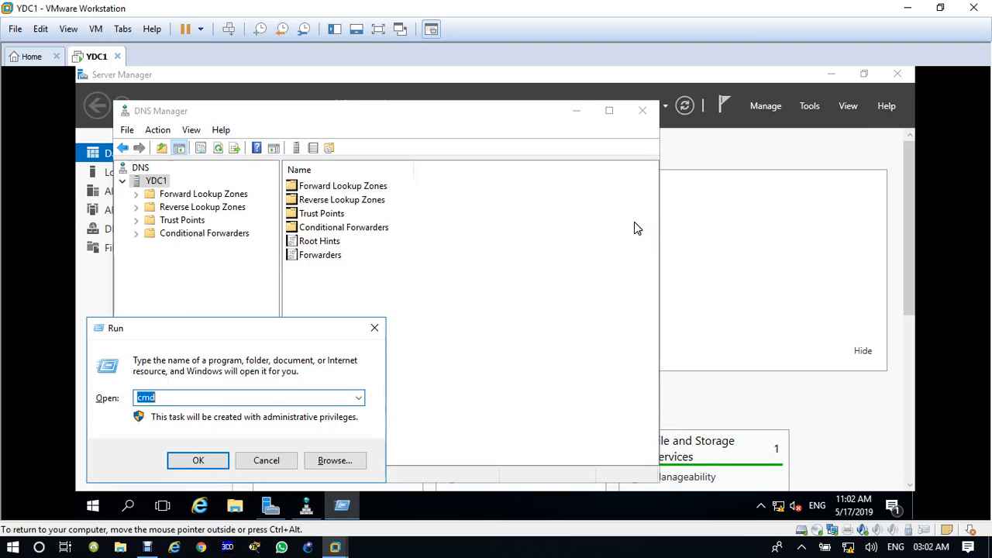
key("Return")
type("cd")
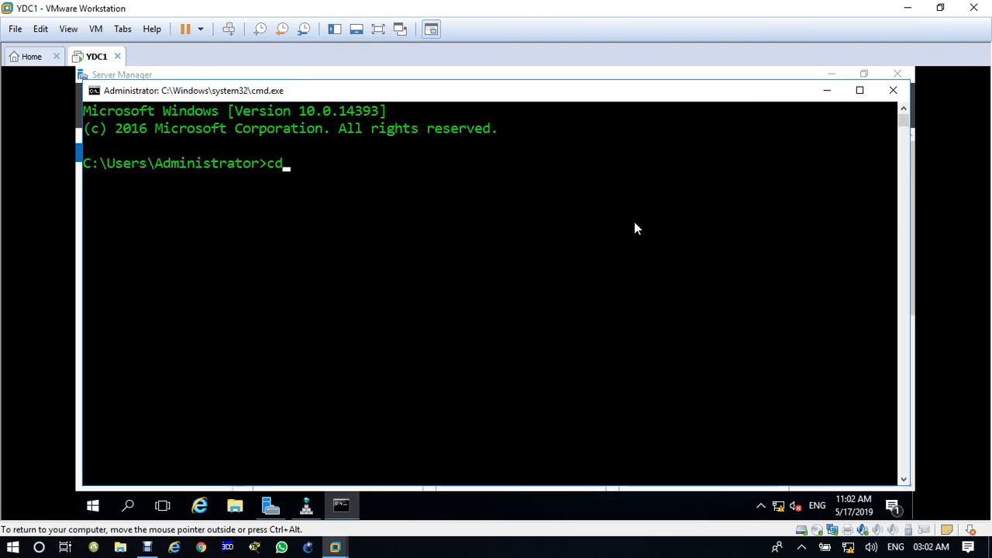
type("\\")
key("Return")
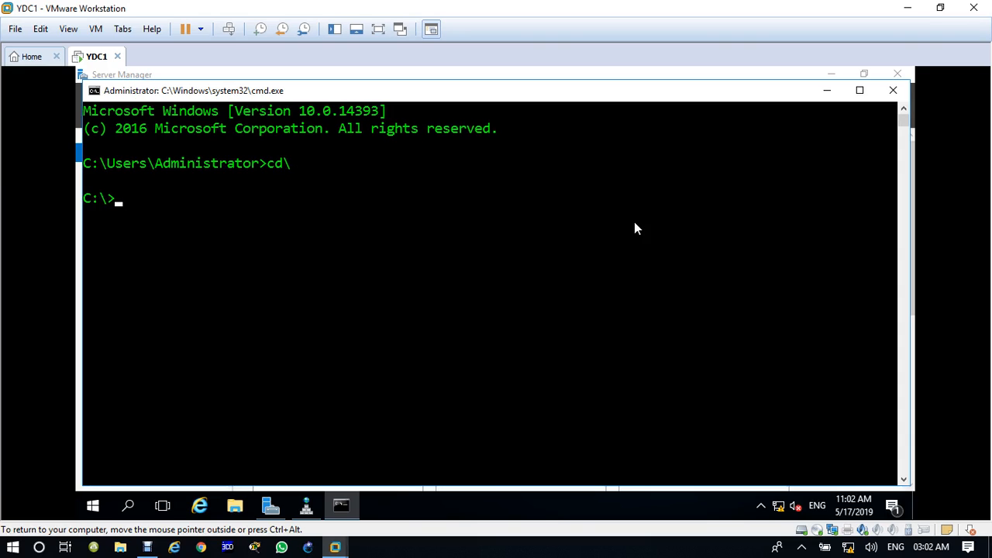
type("cls")
key("Return")
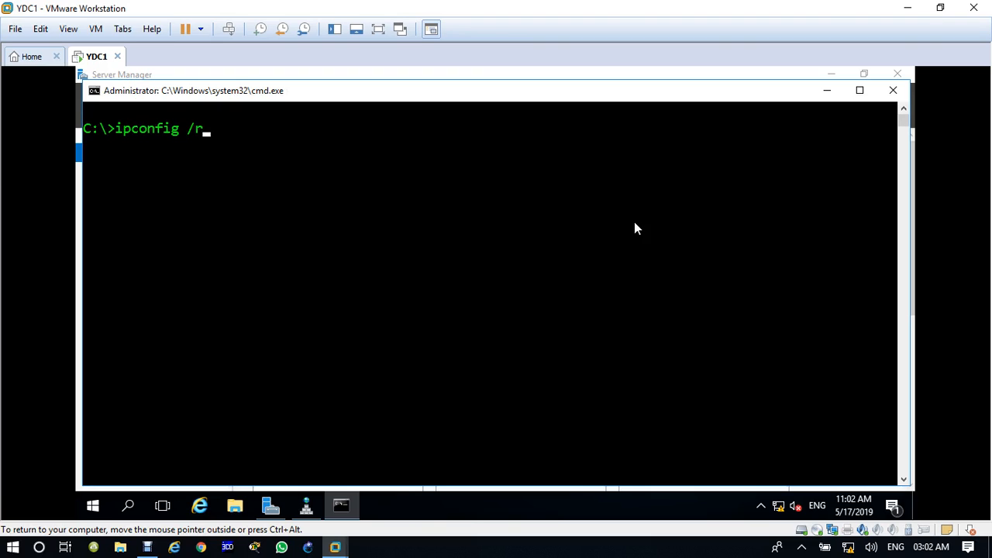
type("ipconfig /registerdns")
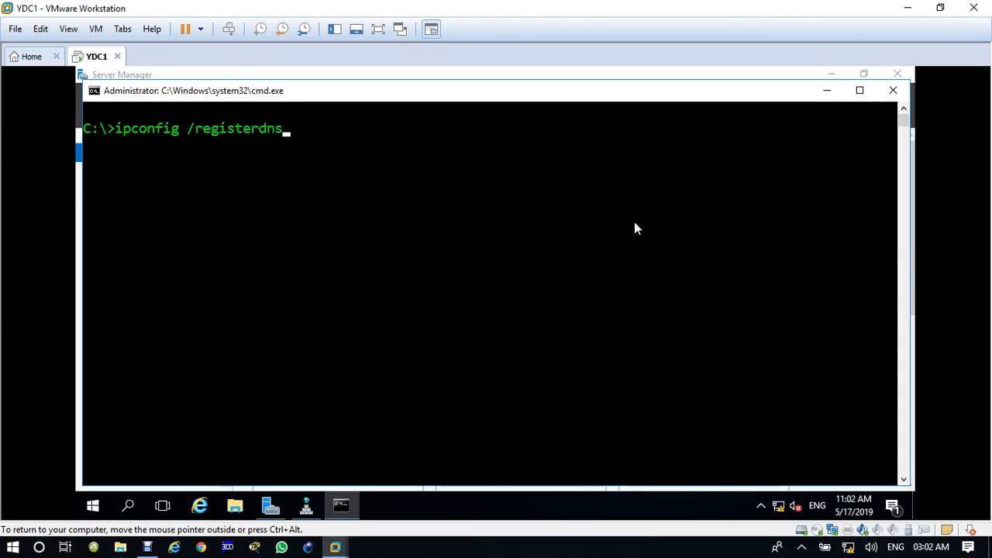
key("Return")
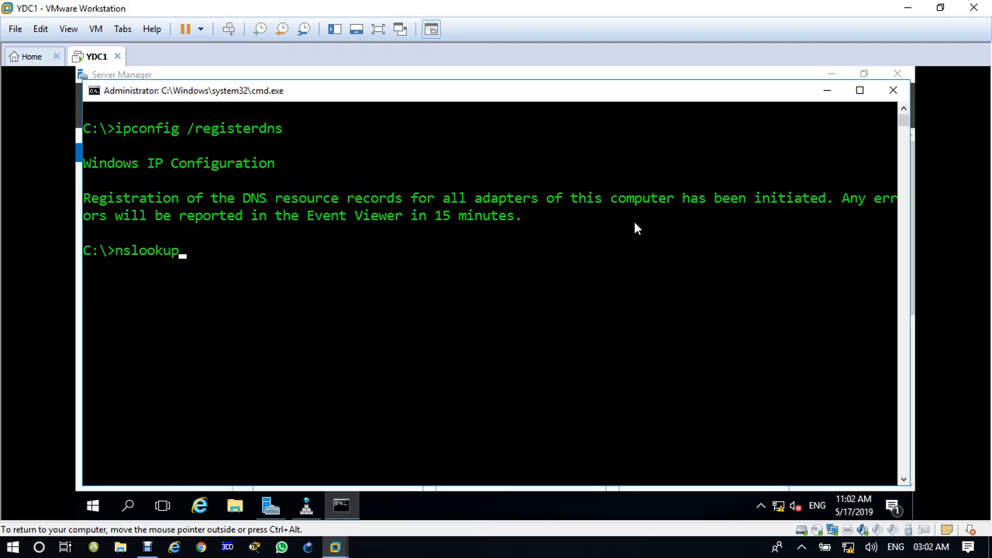
Use nslookup to confirm YDC1, iiht.com and 192.168.10.1 all resolve, then close the console.
type("nslookup")
key("Return")
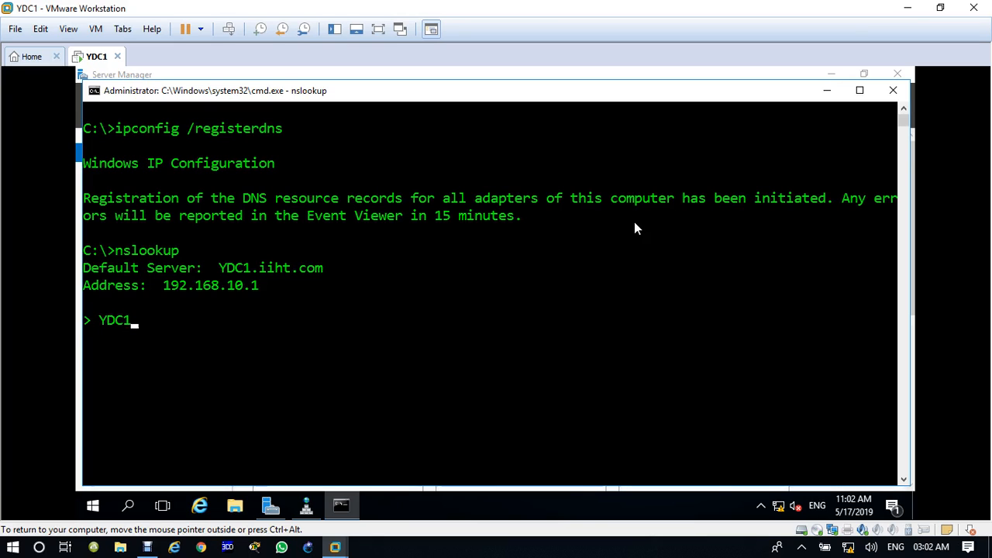
type("YDC1")
key("Return")
type("iiht")
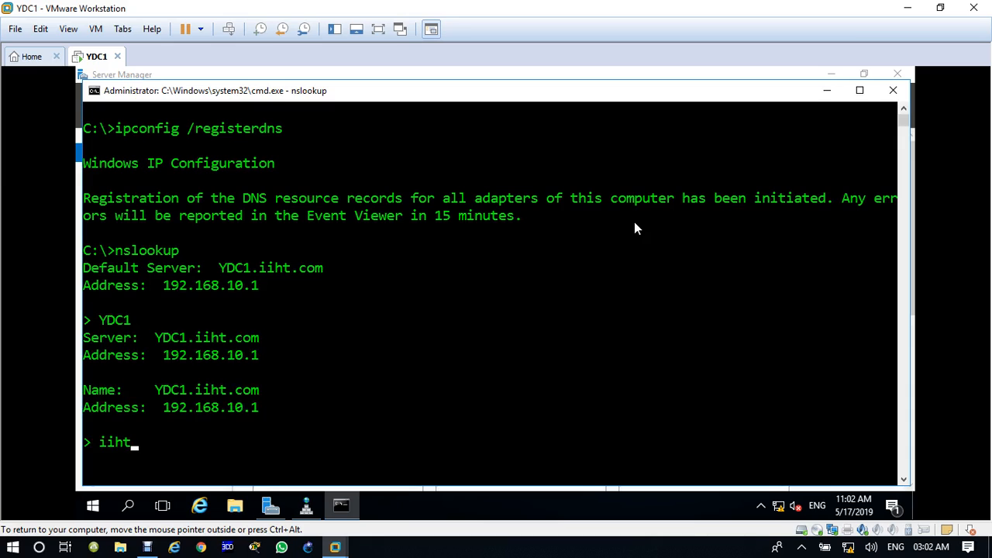
type(".com")
key("Return")
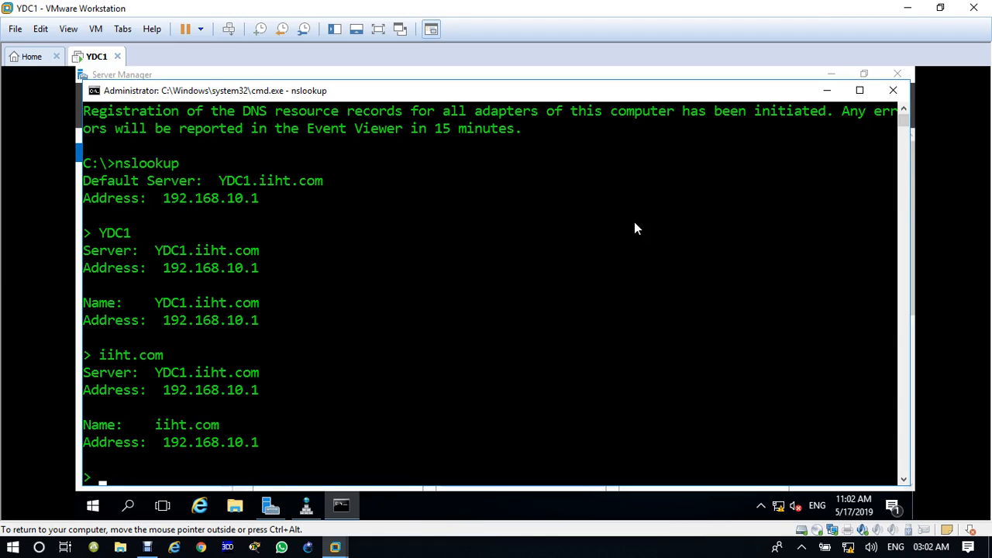
type("192.168.10.1")
key("Return")
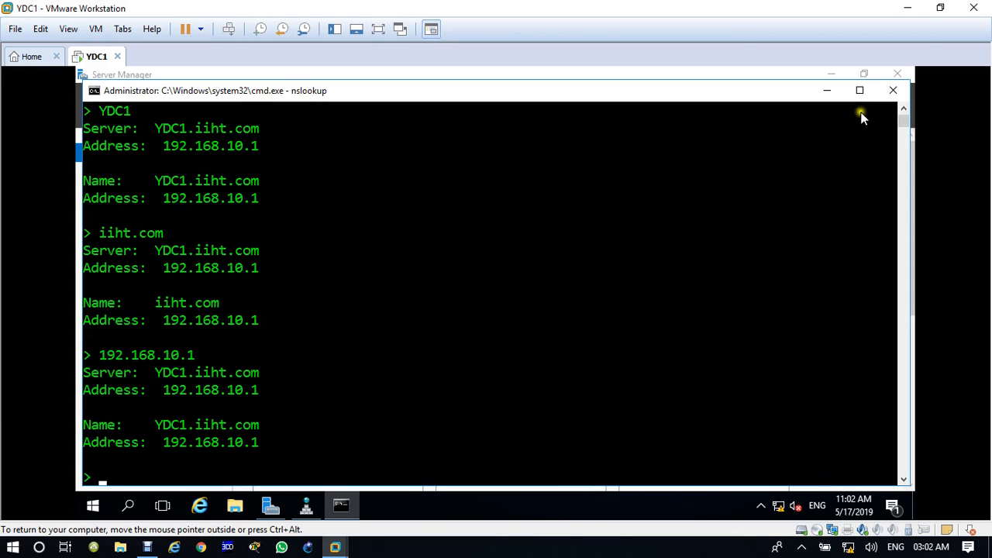
left_click(894, 91)
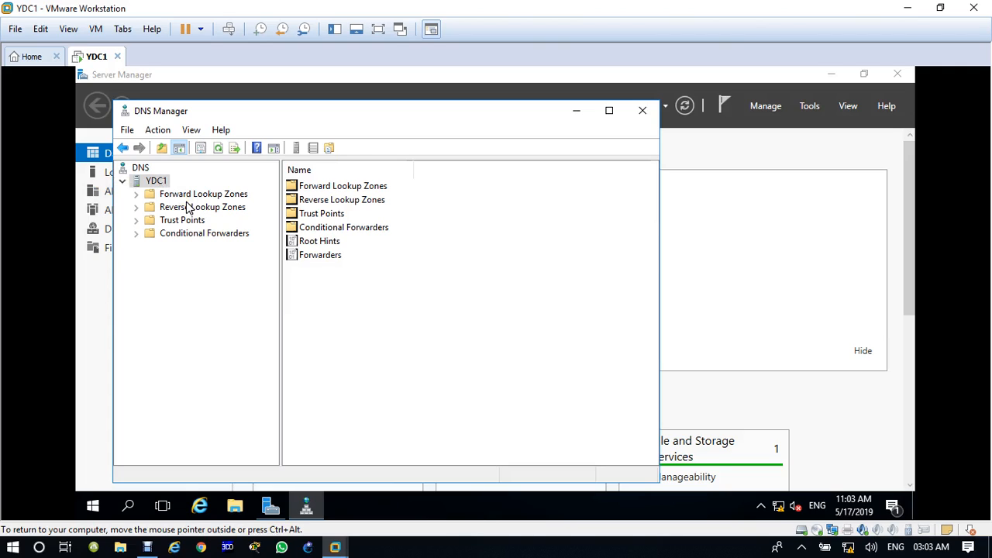
Close DNS Manager and launch Active Directory Users and Computers from Server Manager's Tools menu.
left_click(195, 289)
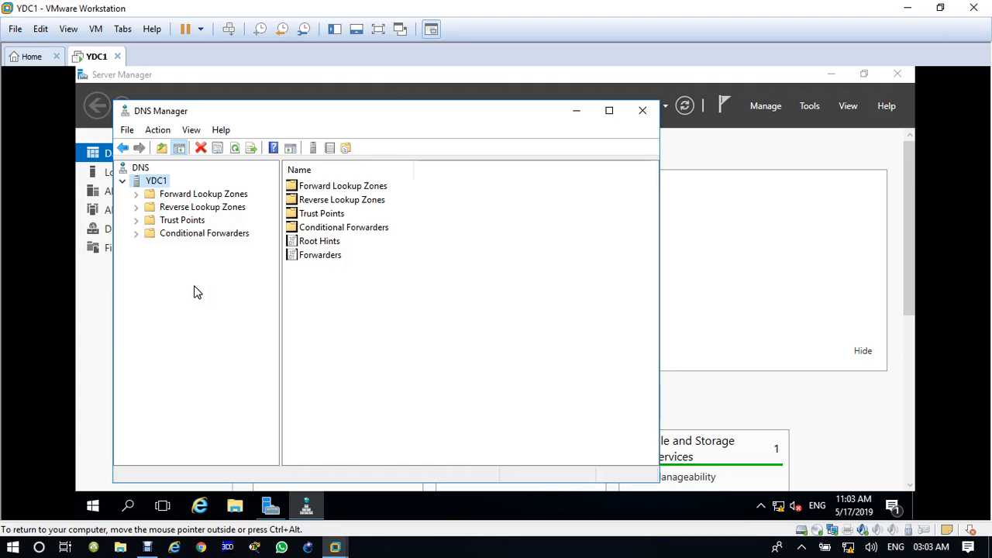
left_click(637, 113)
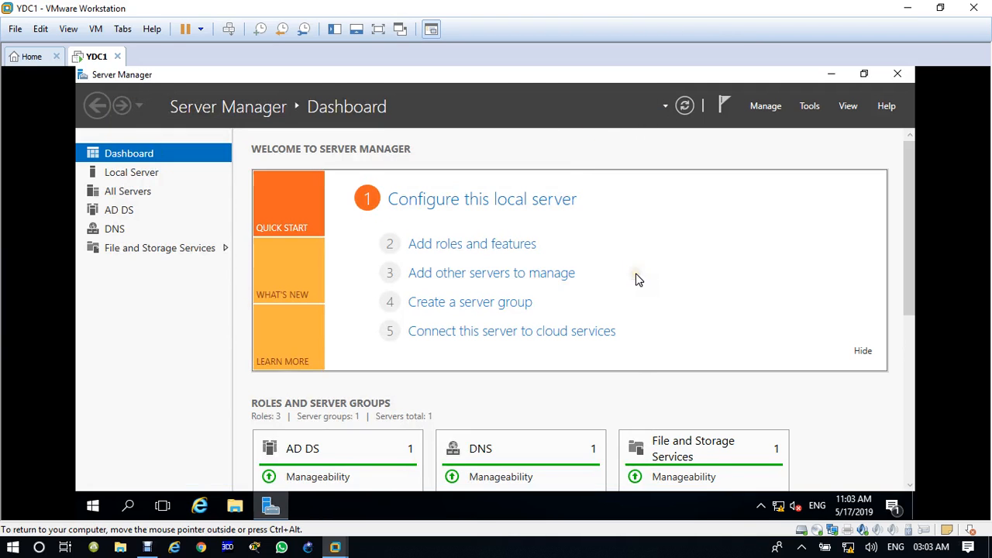
left_click(810, 109)
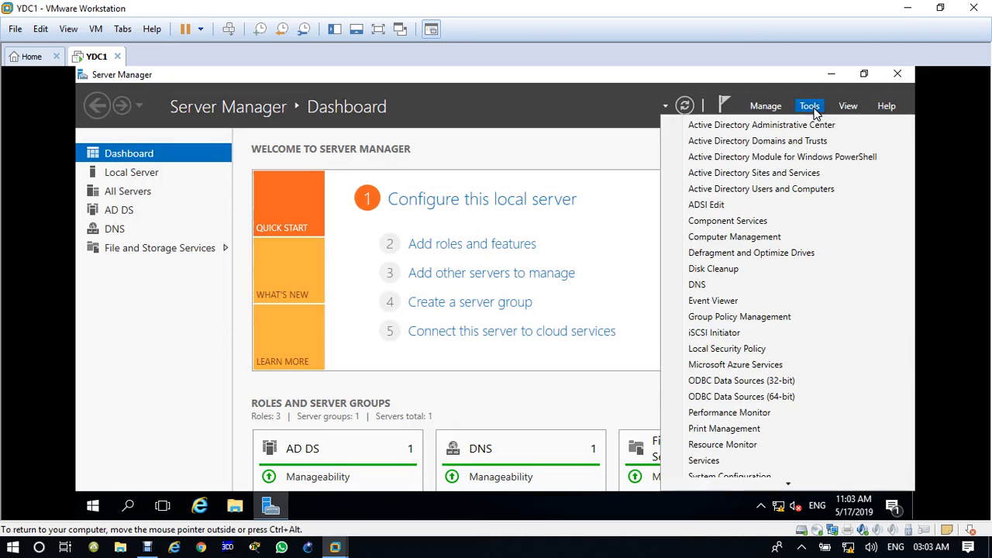
left_click(747, 190)
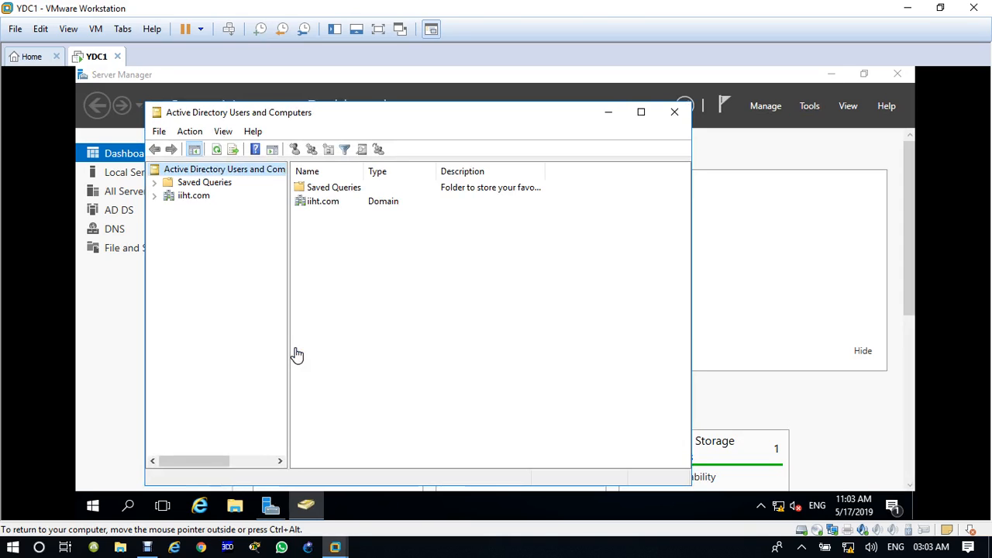
Expand iiht.com, widen the tree pane, and show its Builtin, Computers, Users and other containers.
left_click(153, 196)
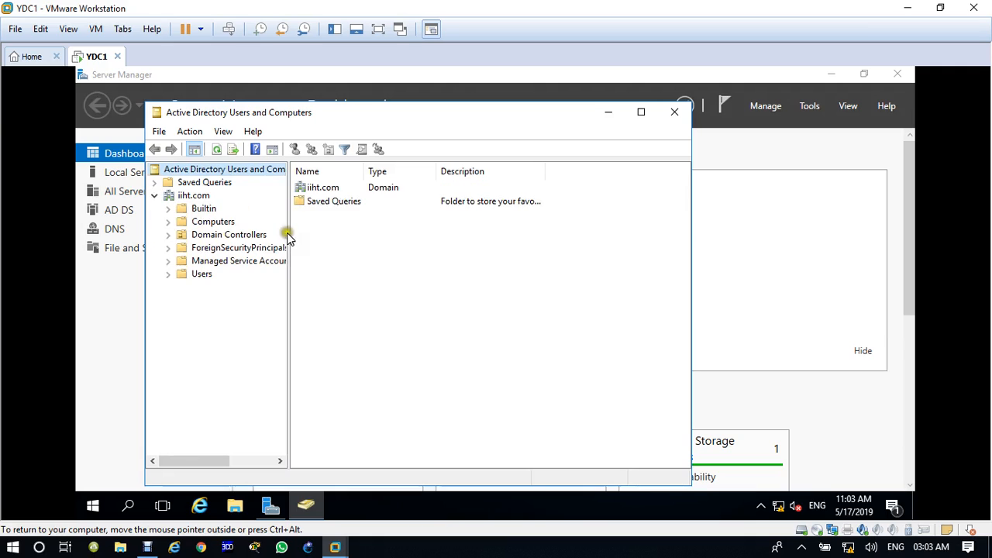
left_click_drag(289, 229, 314, 237)
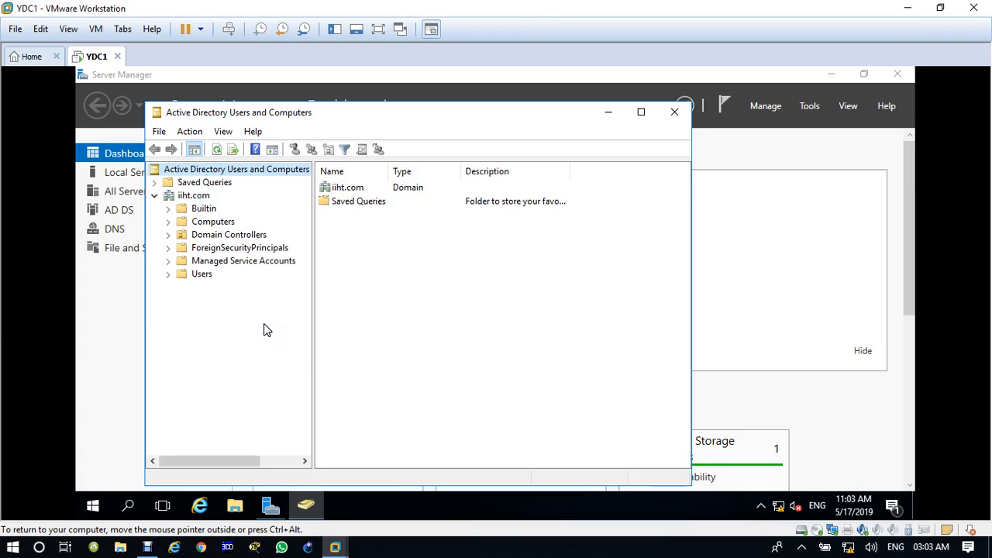
left_click(202, 198)
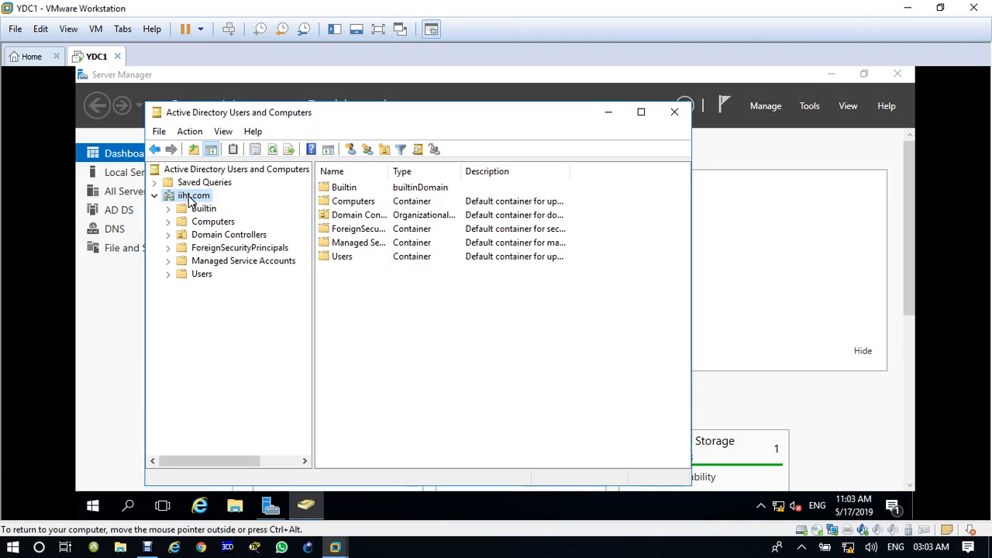
right_click(190, 199)
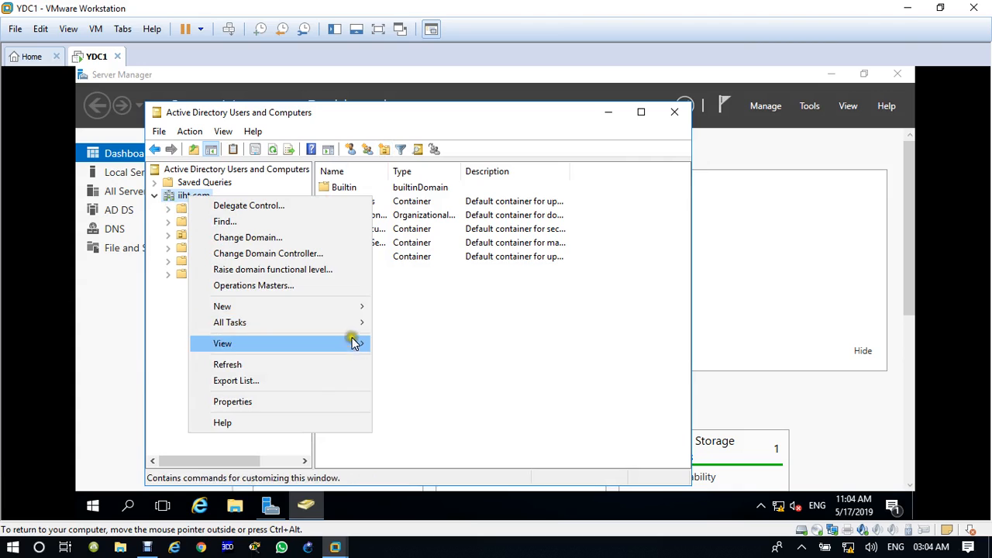
Create the IT-Dep and Hr-Dep organizational units in iiht.com.
mouse_move(360, 308)
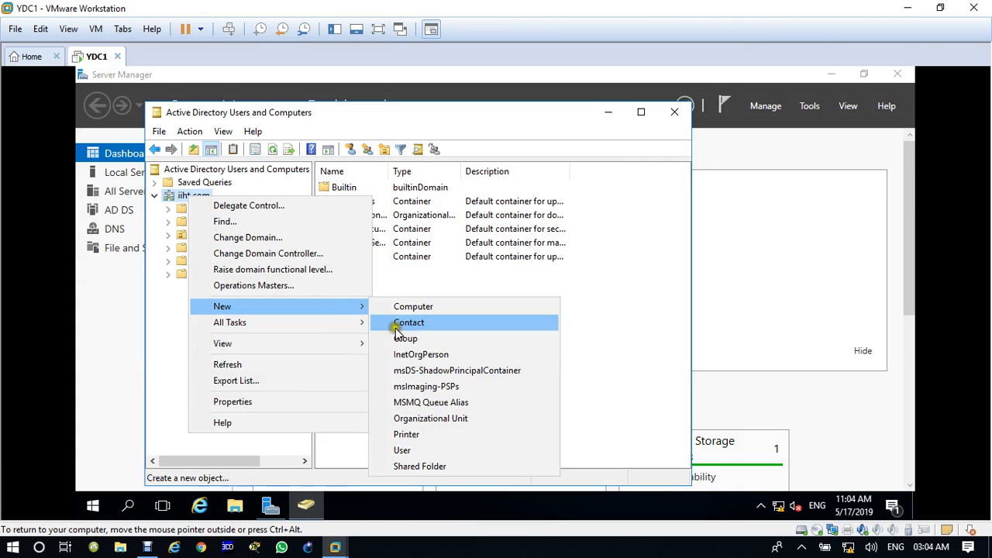
left_click(449, 419)
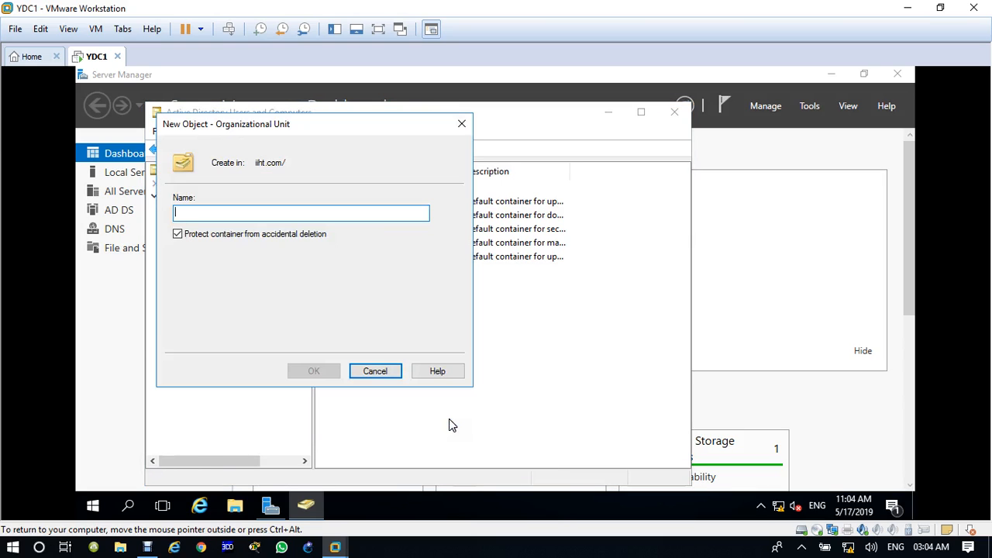
type("IT-")
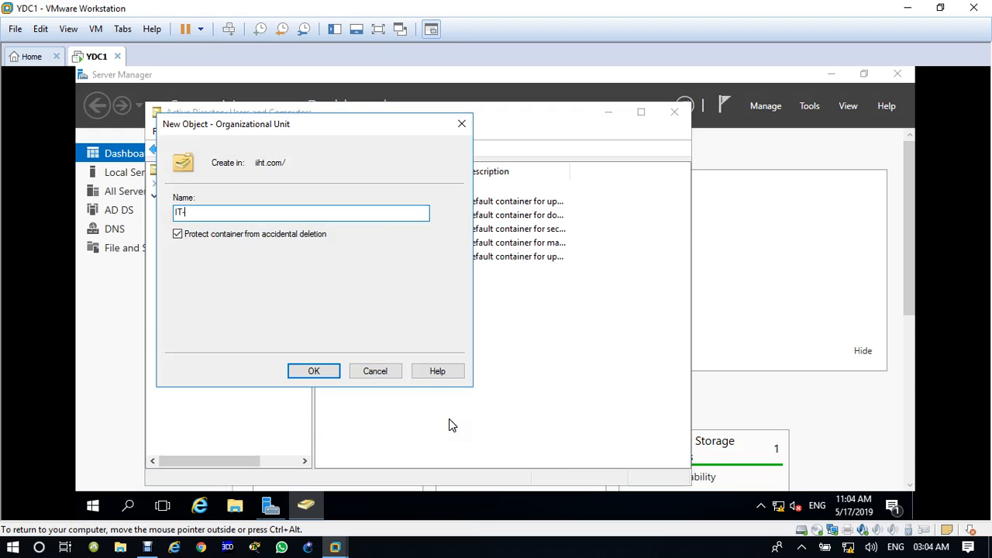
type("Dep")
key("Return")
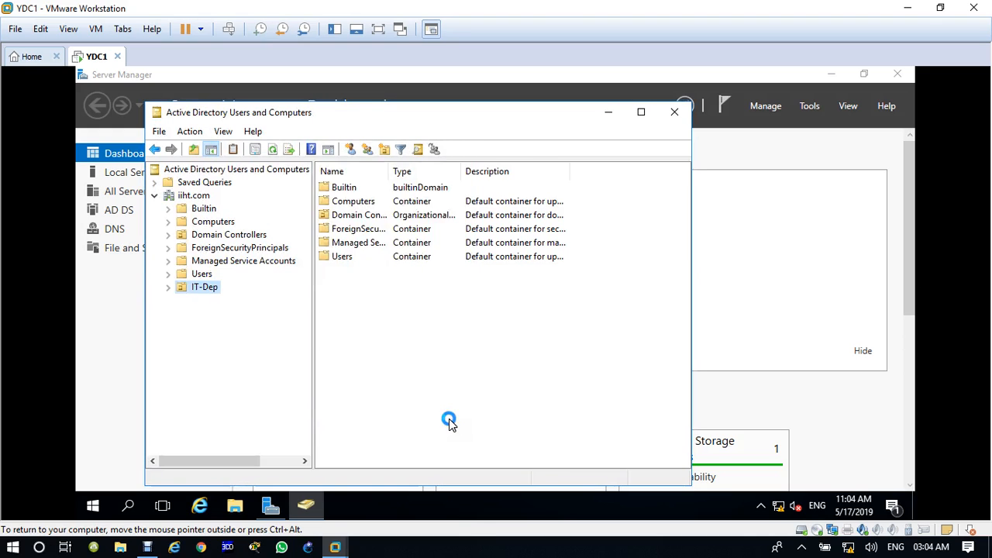
left_click(194, 196)
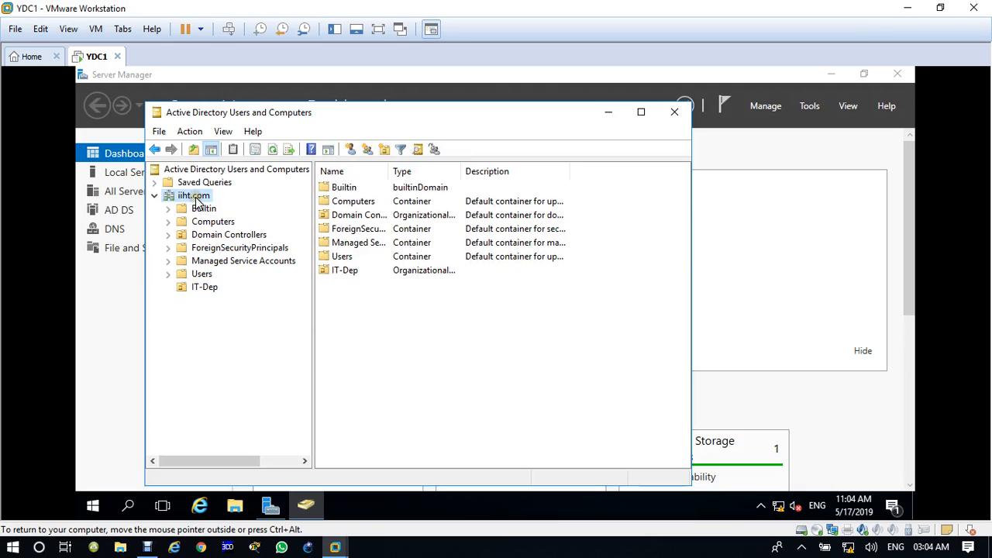
left_click(383, 149)
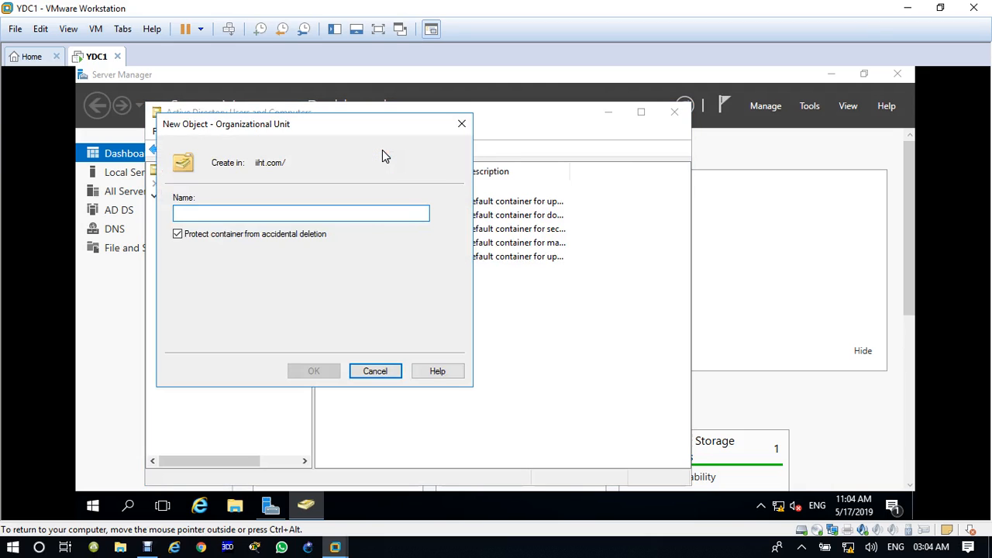
type("Hr-Dep")
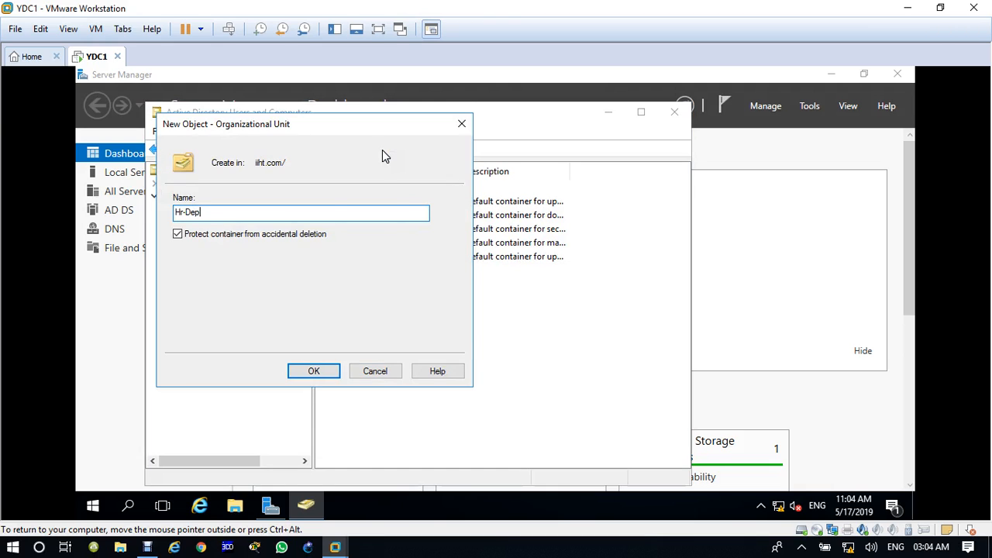
key("Return")
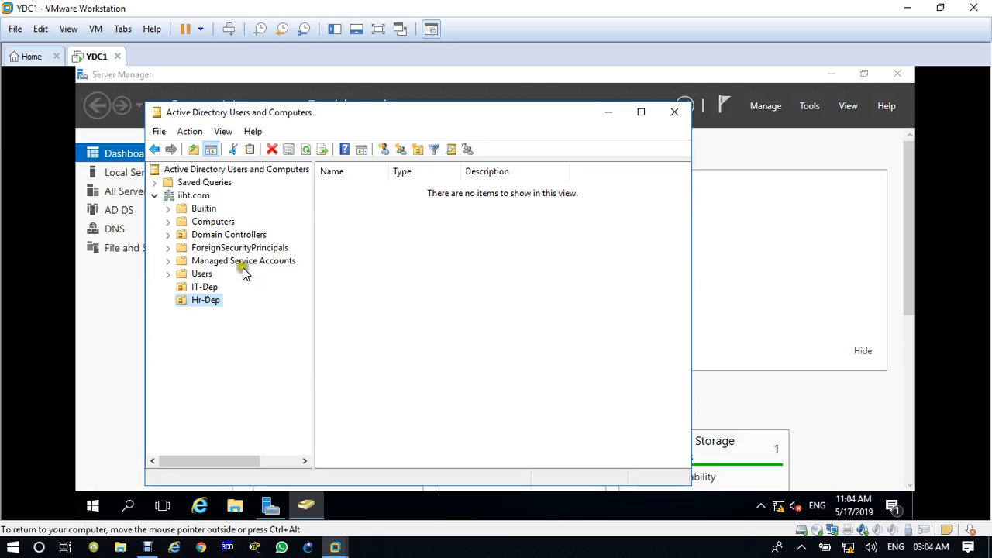
Add the STD-Dep organizational unit, then select IT-Dep to add a user.
left_click(195, 196)
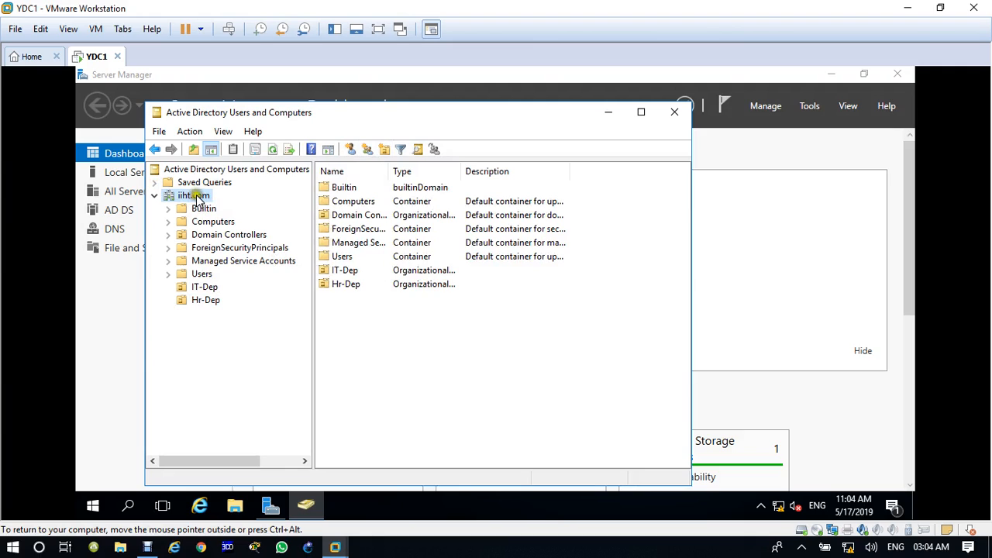
left_click(190, 132)
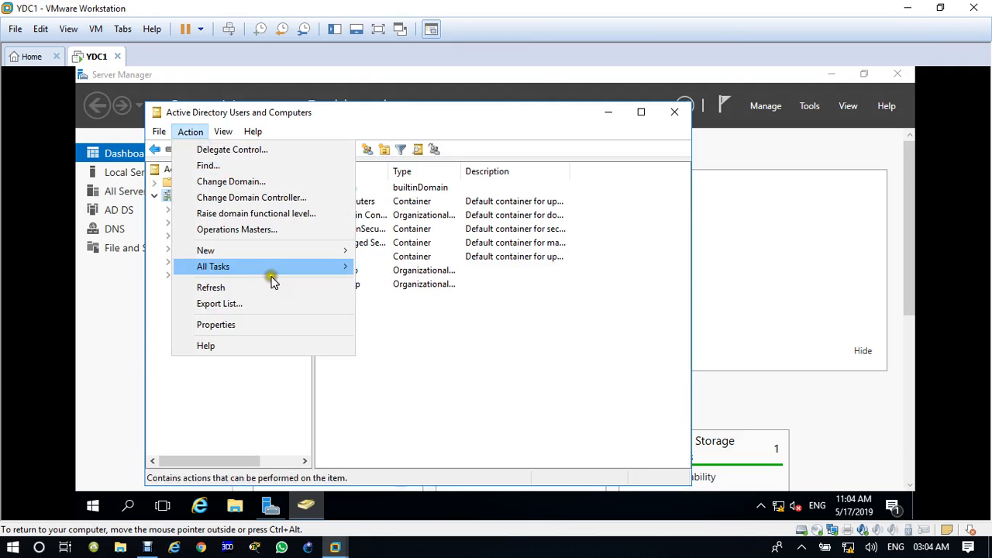
mouse_move(302, 260)
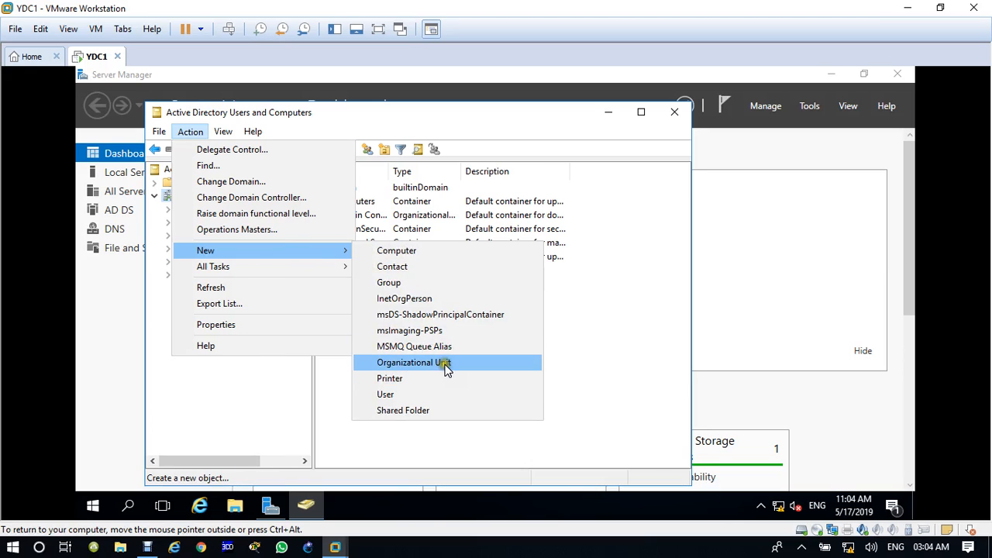
left_click(440, 359)
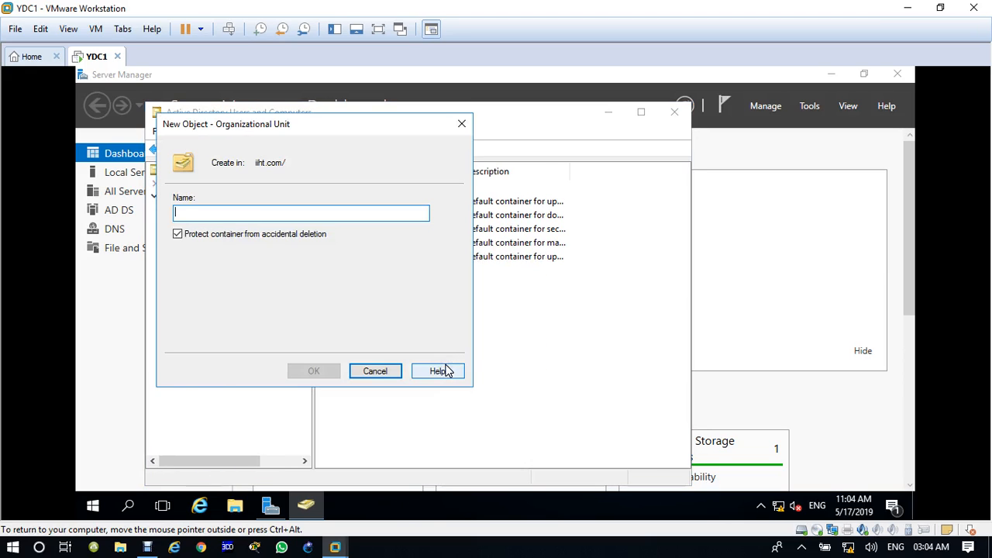
type("STD-D")
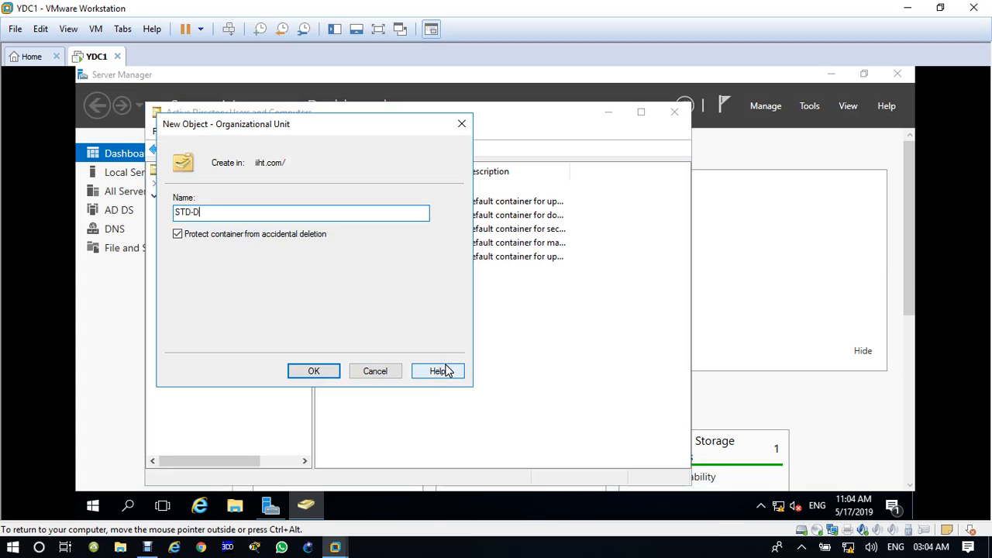
type("ep")
key("Return")
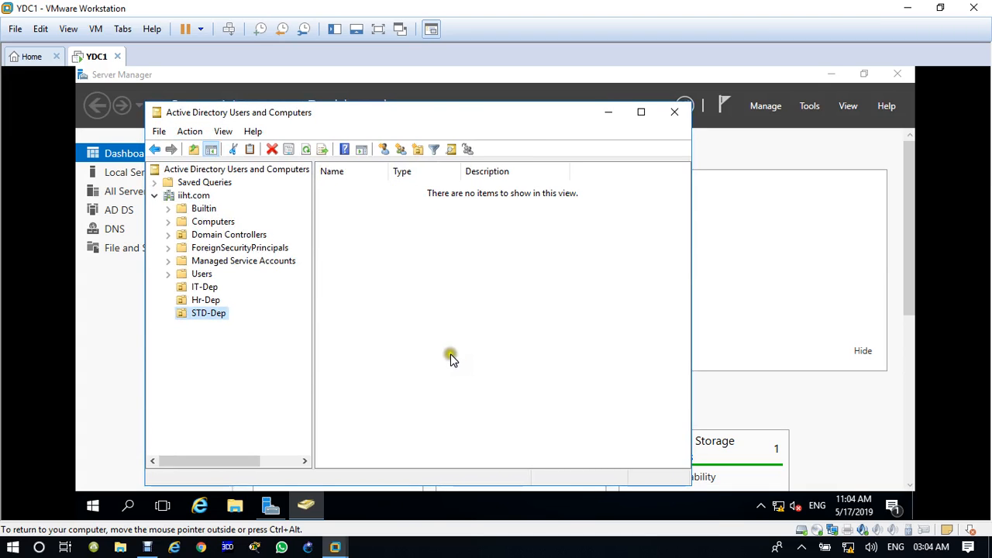
left_click(200, 287)
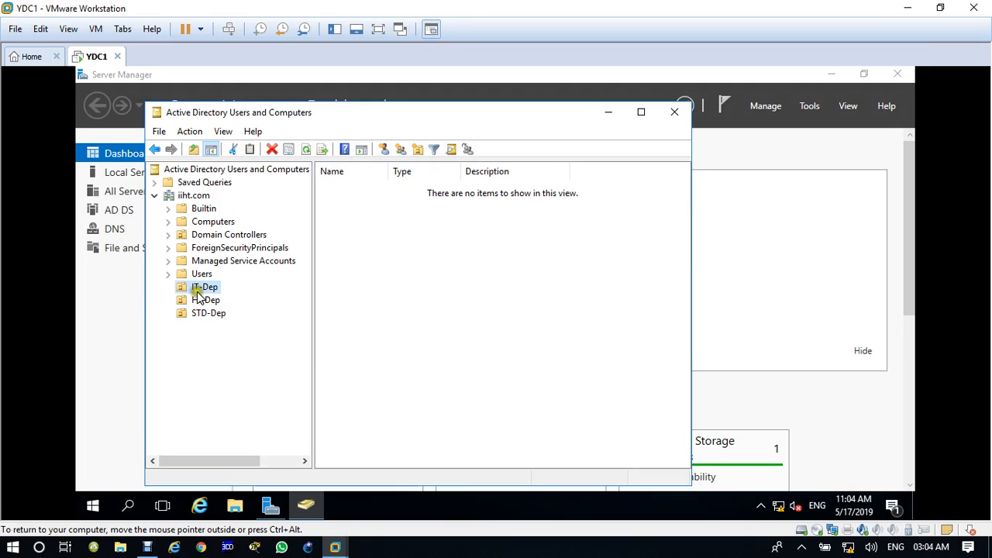
left_click(385, 152)
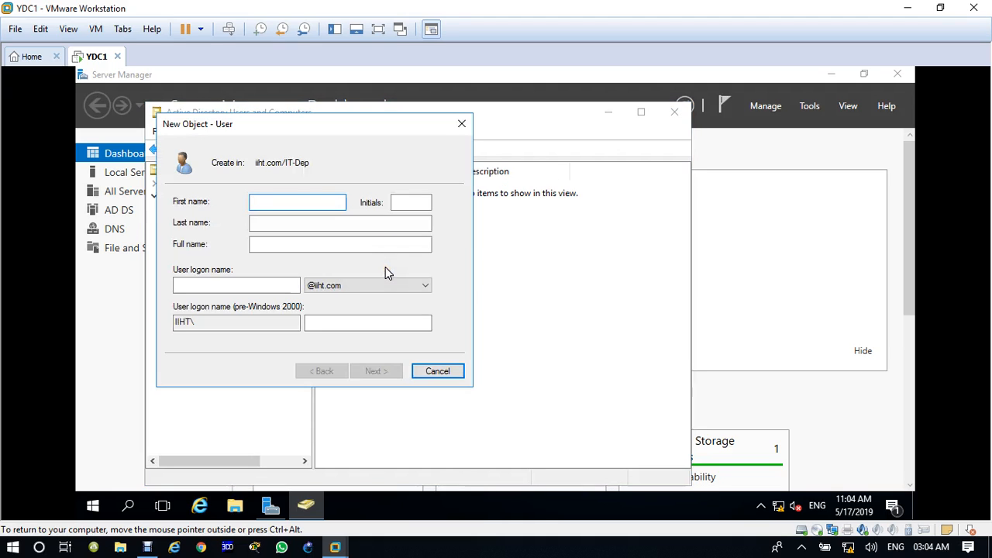
Enter IT1 as the new user's first name and logon name.
type("IT1")
key("Tab")
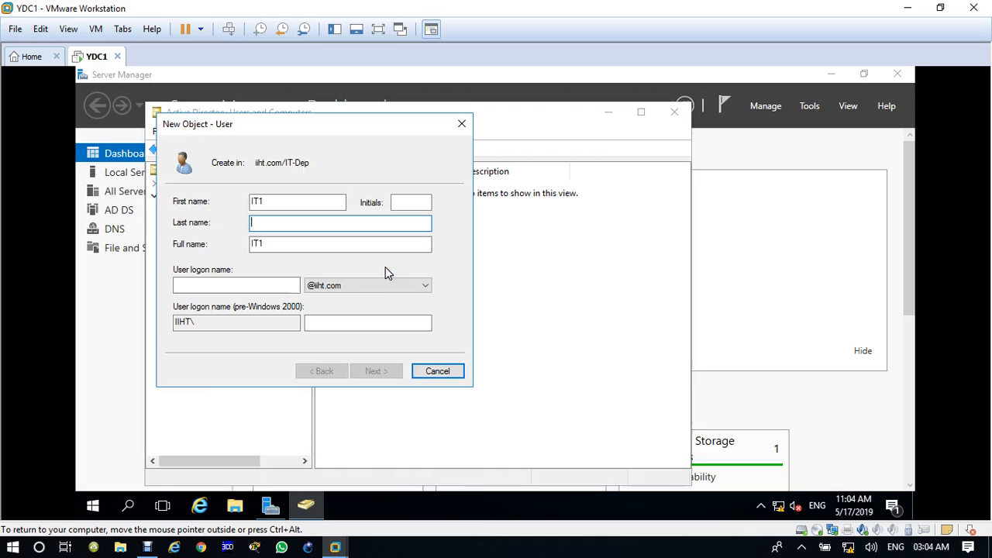
key("Tab")
key("Tab")
type("IT")
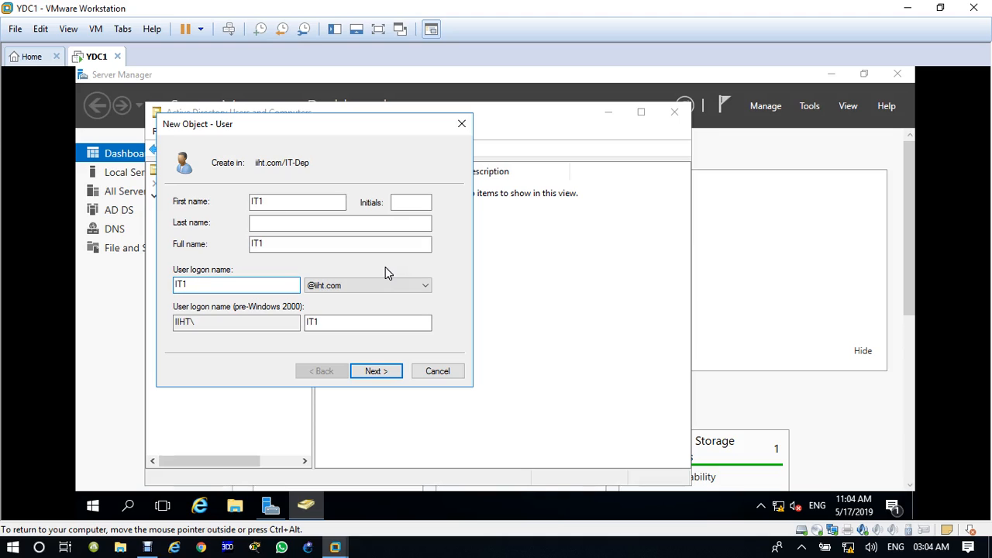
key("Return")
Set IT1's password, clear 'must change password at next logon', and finish the user.
type("Pa$")
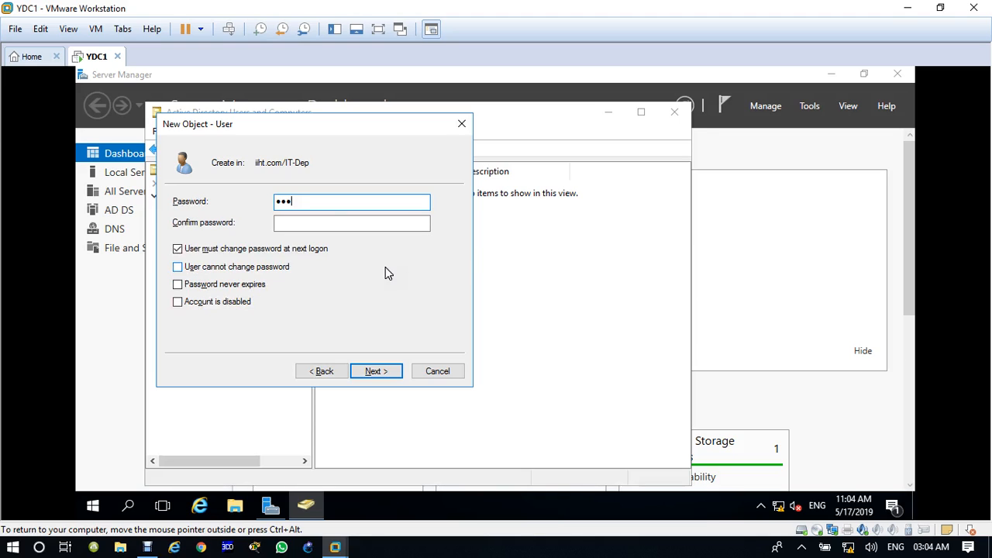
type("$w0rd")
key("Tab")
type("P")
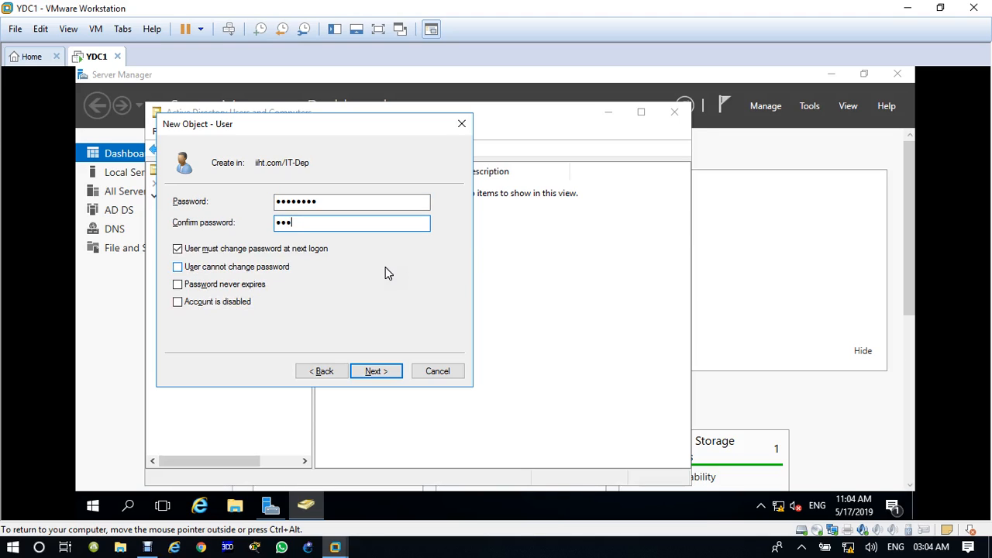
type("a$$w0rd")
left_click(178, 248)
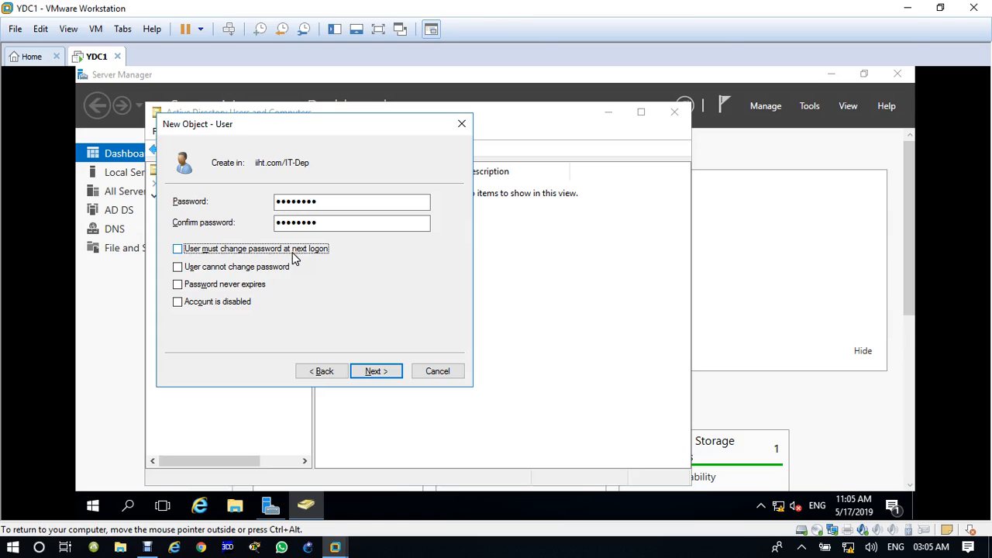
left_click(391, 375)
left_click(392, 377)
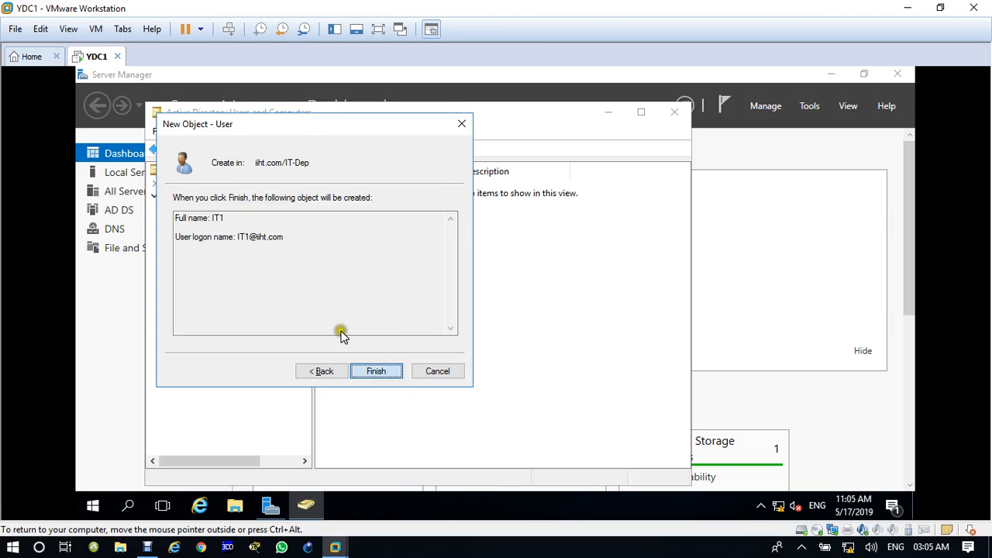
left_click(337, 188)
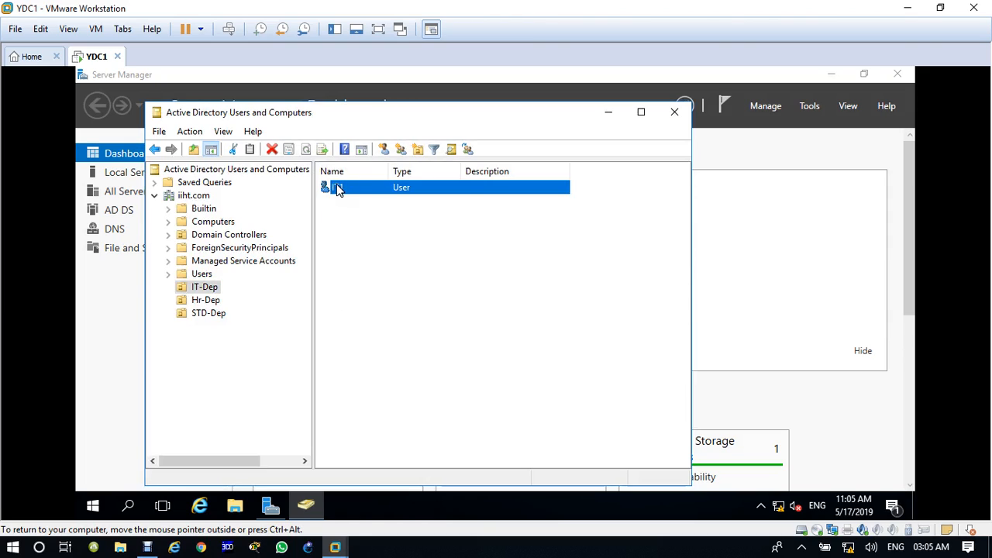
right_click(337, 188)
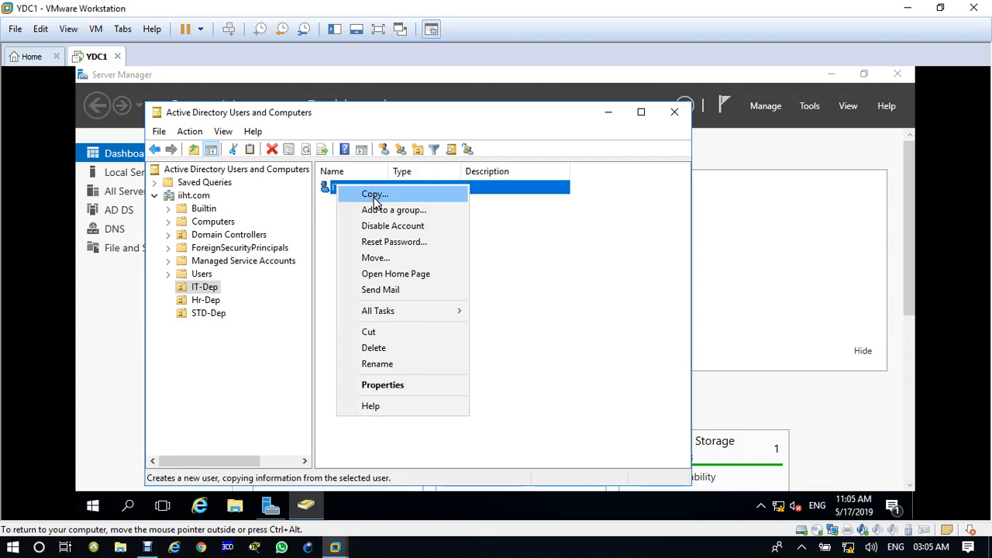
Copy IT1 to create user IT2 with logon name IT2 and a password.
left_click(321, 230)
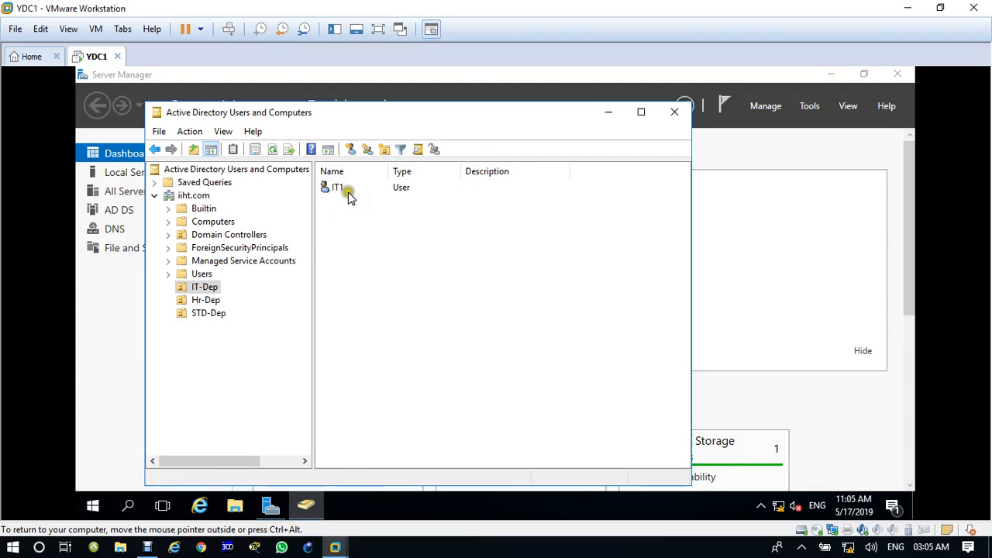
left_click(341, 190)
right_click(361, 192)
left_click(369, 200)
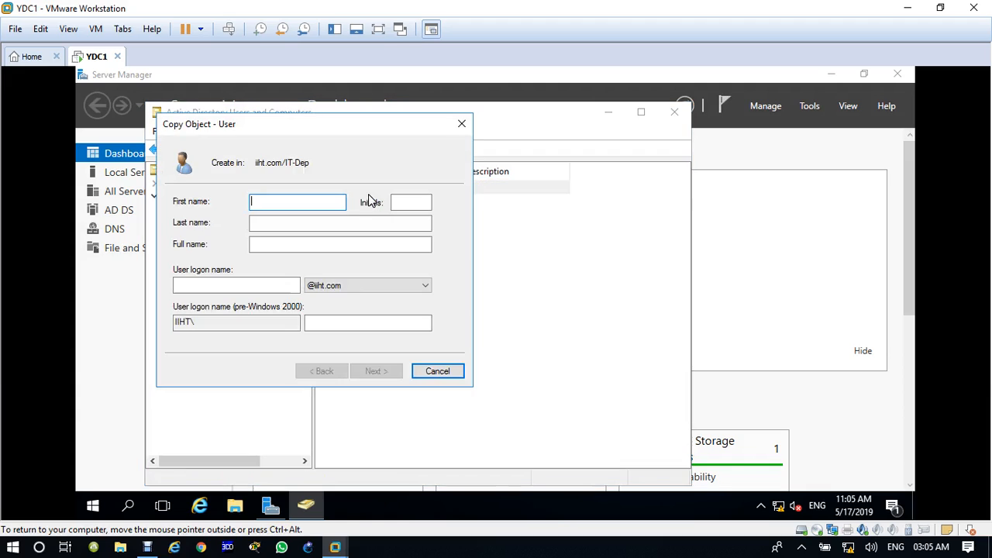
type("IT2")
key("Tab")
key("Tab")
key("Tab")
key("Tab")
type("IT2")
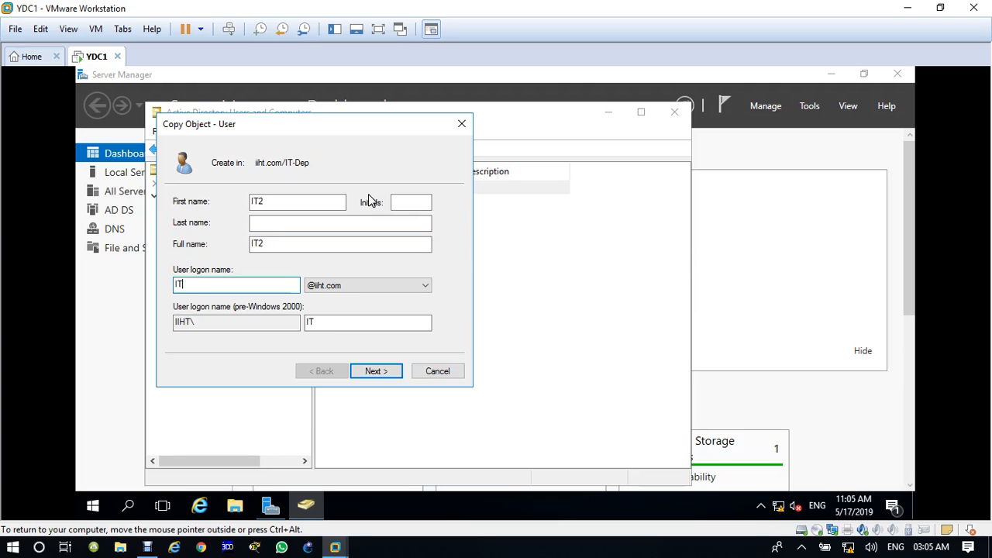
key("Return")
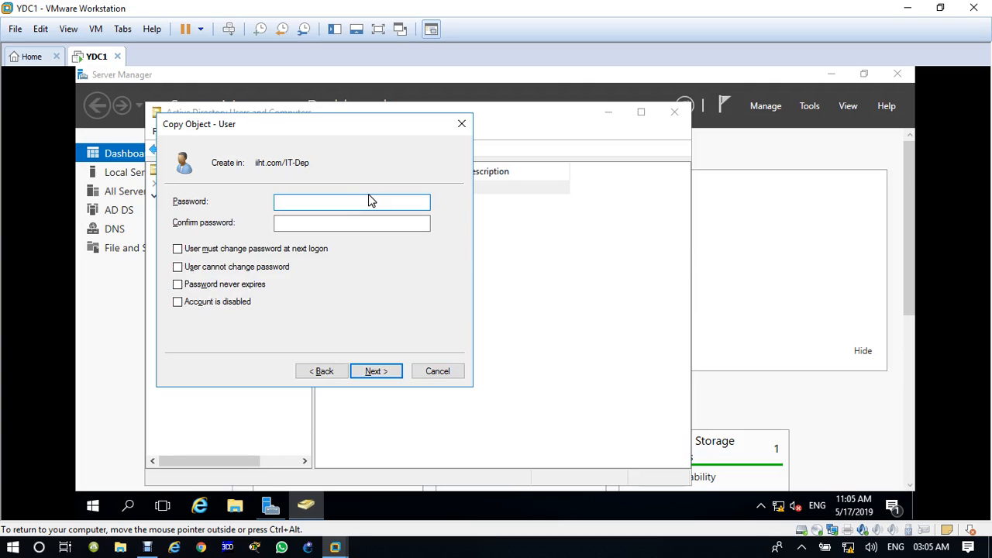
type("••••••••")
key("Tab")
type("••••••••")
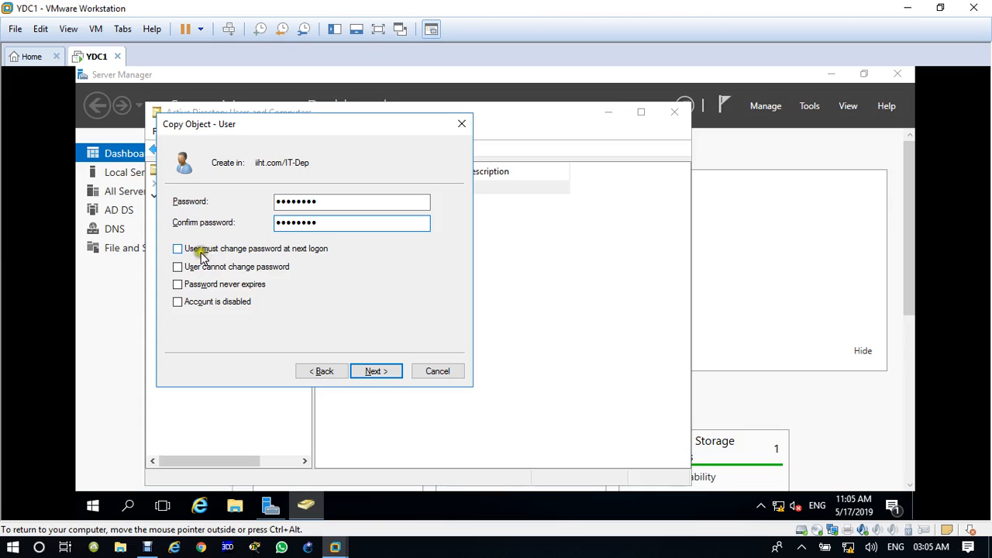
left_click(376, 372)
left_click(376, 372)
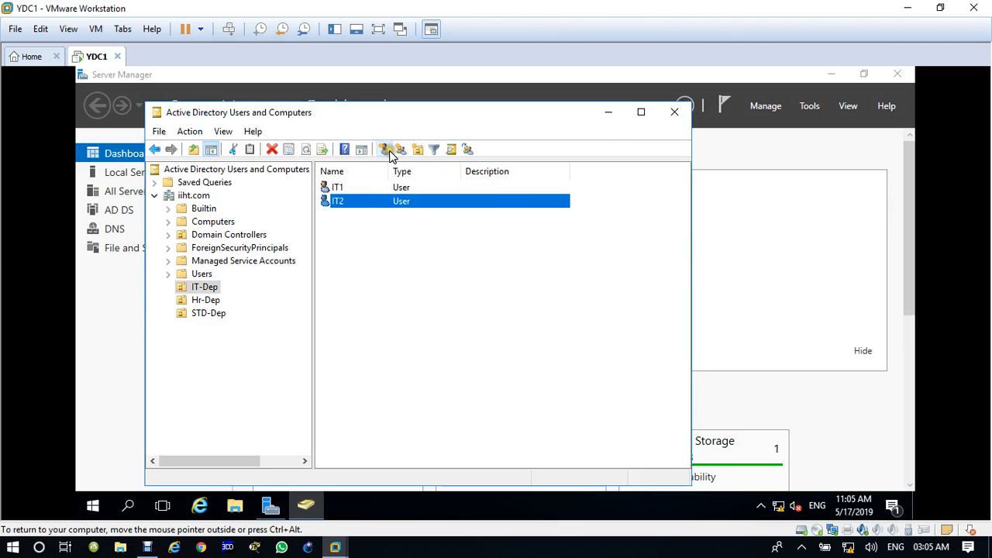
Copy IT2 to create user IT3 with logon name IT3, then show Hr-Dep.
right_click(344, 204)
left_click(357, 214)
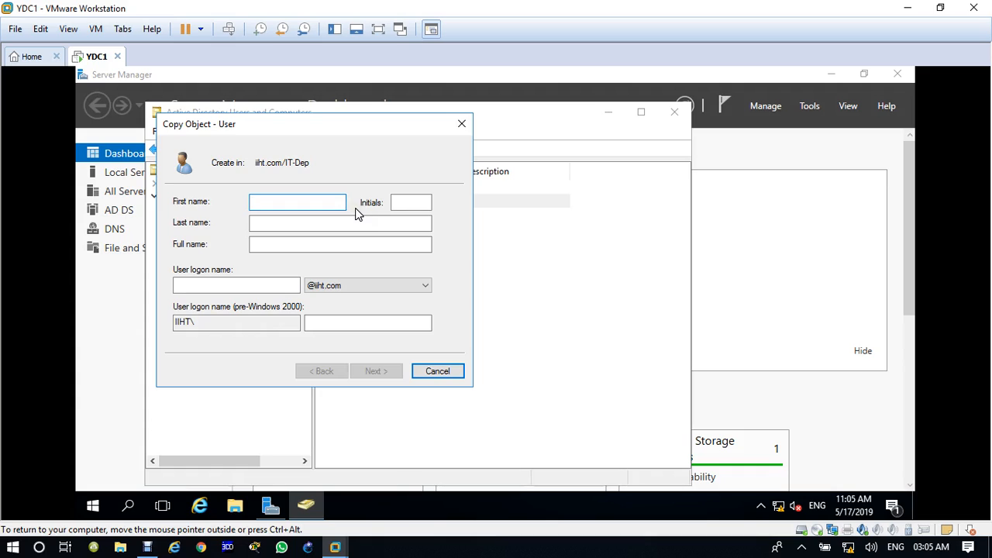
type("IT3")
key("Tab")
key("Tab")
key("Tab")
key("Tab")
key("Tab")
key("shift+Tab")
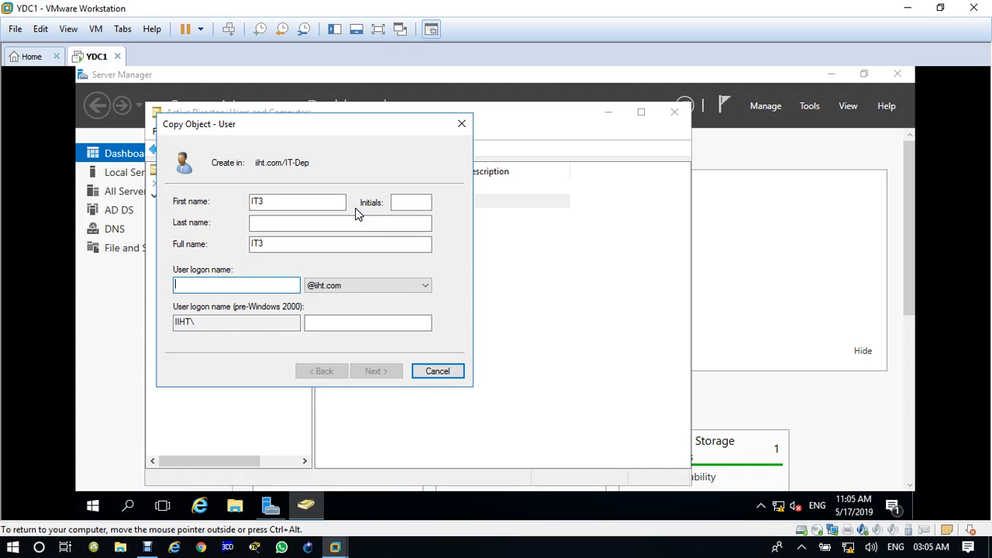
type("IT3")
key("Return")
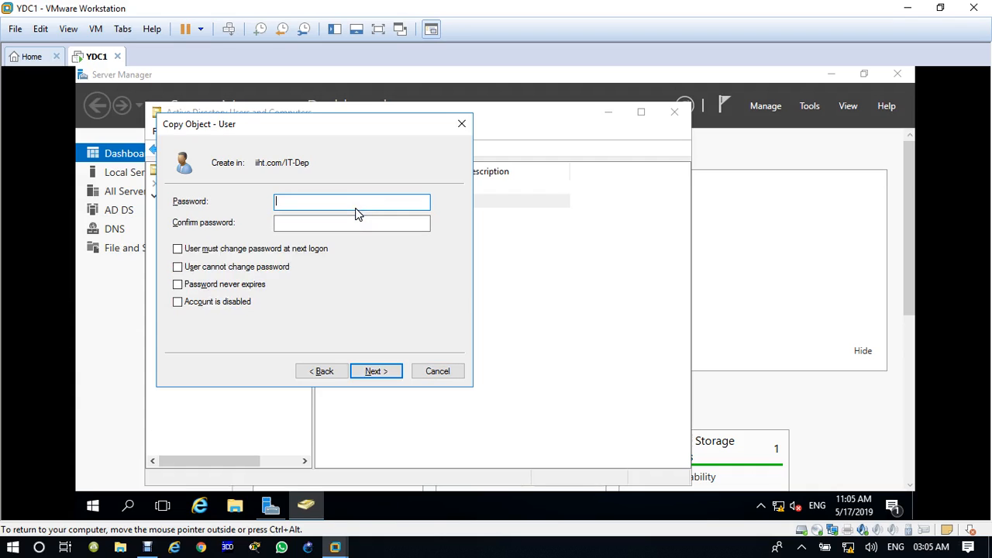
type("••••••••")
key("Tab")
type("••••••")
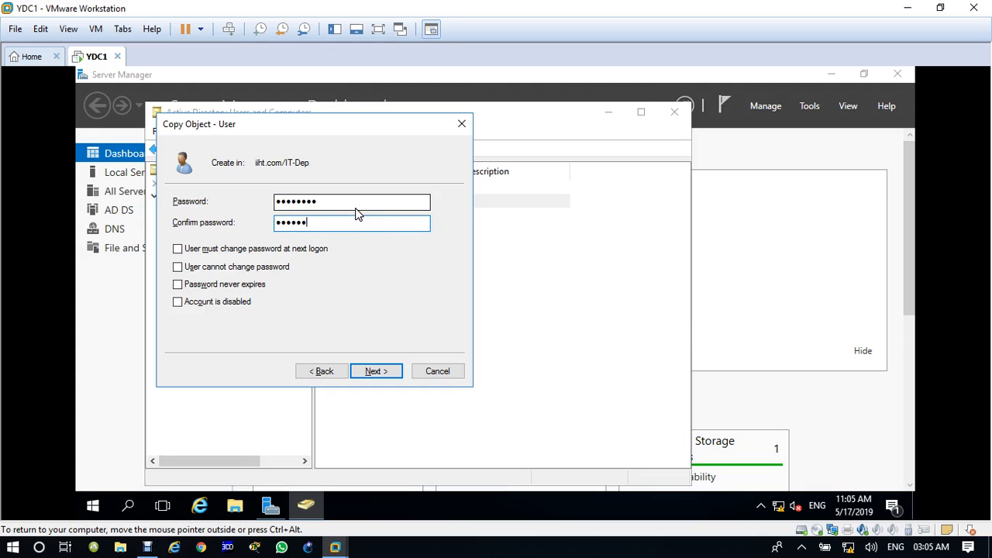
key("Return")
key("Return")
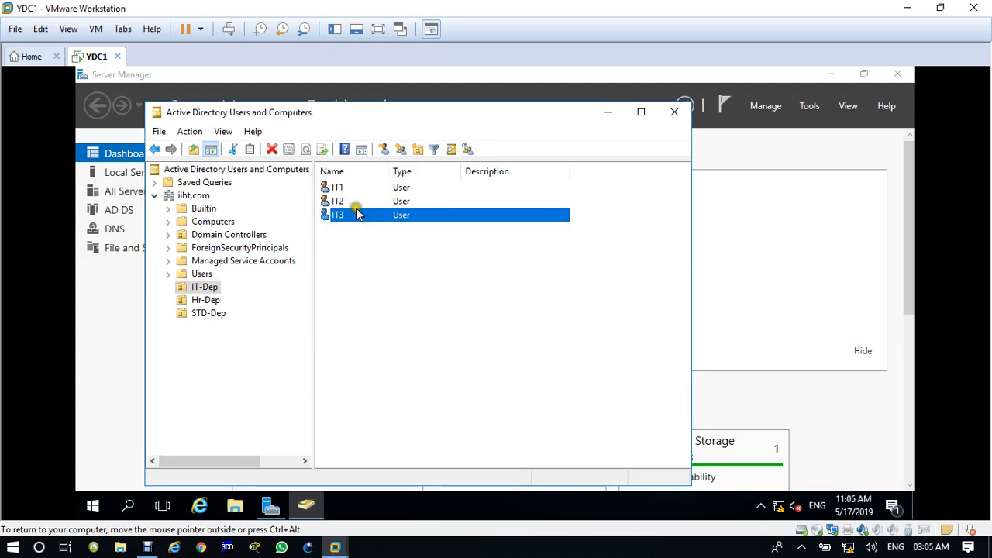
left_click(205, 301)
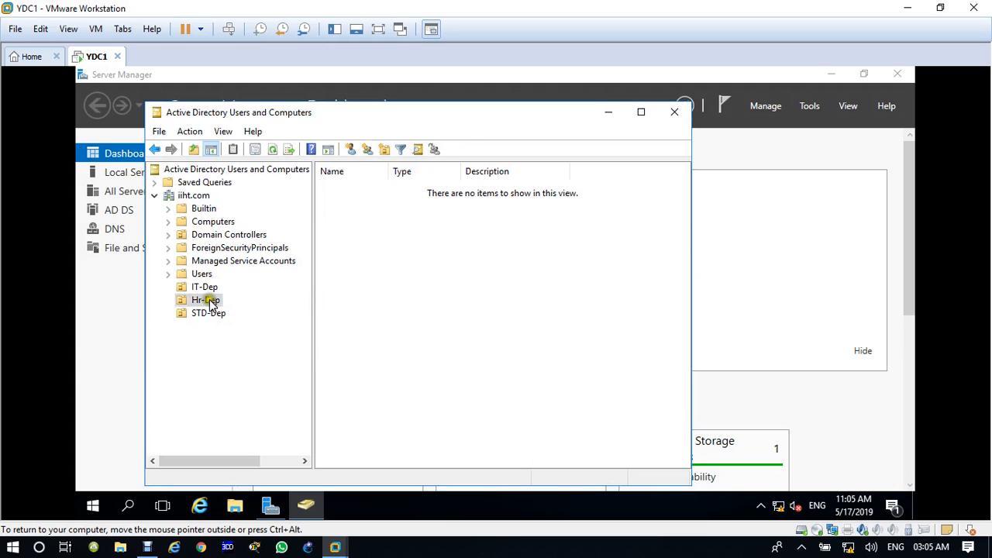
Create user HR1 in Hr-Dep with a password and no forced change at next logon.
left_click(354, 150)
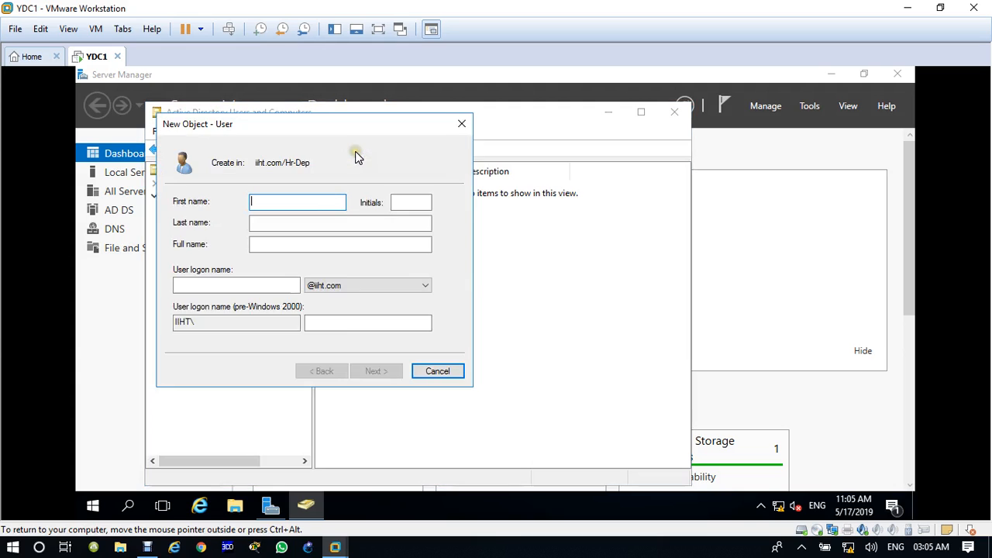
type("HR1")
key("Tab")
key("Tab")
key("Tab")
key("Tab")
type("HR1")
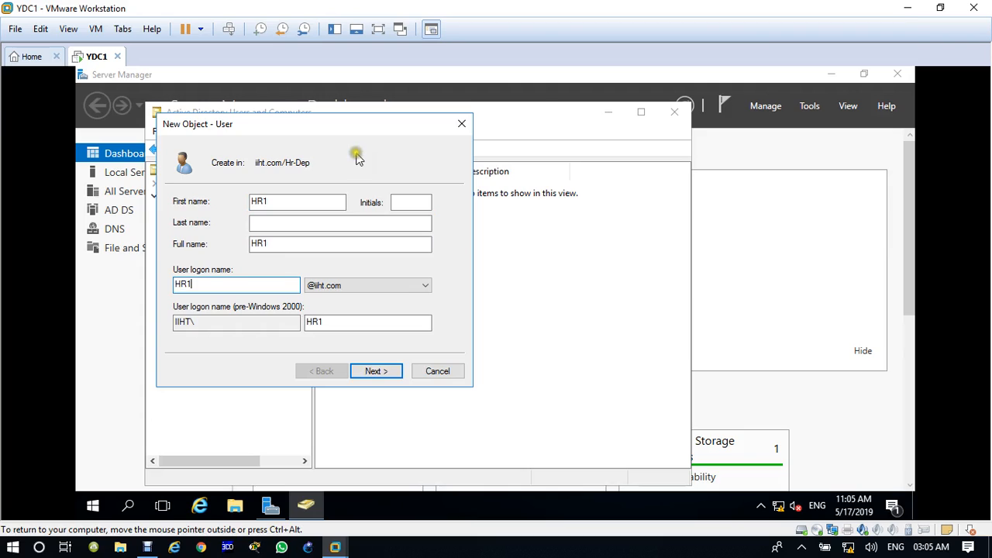
left_click(383, 371)
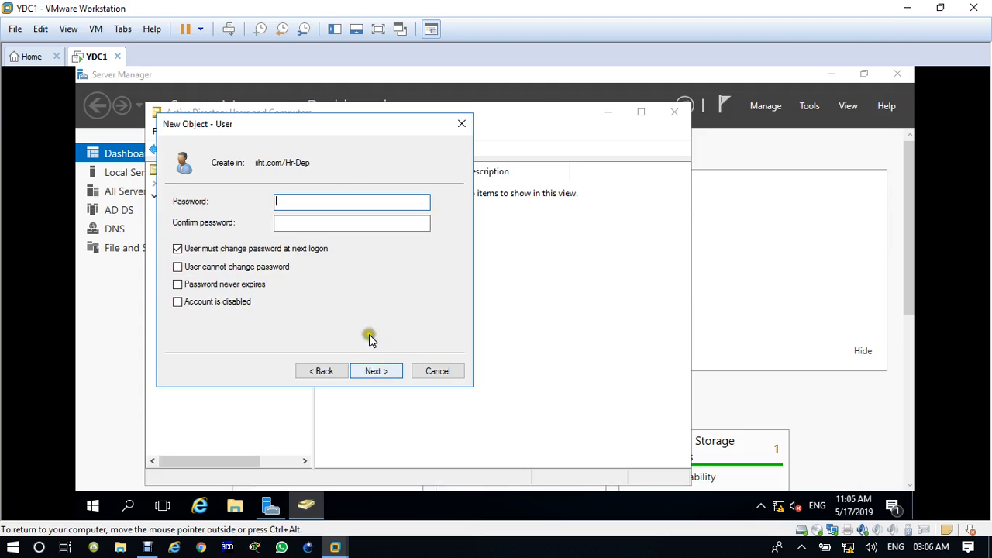
left_click(199, 248)
left_click(314, 201)
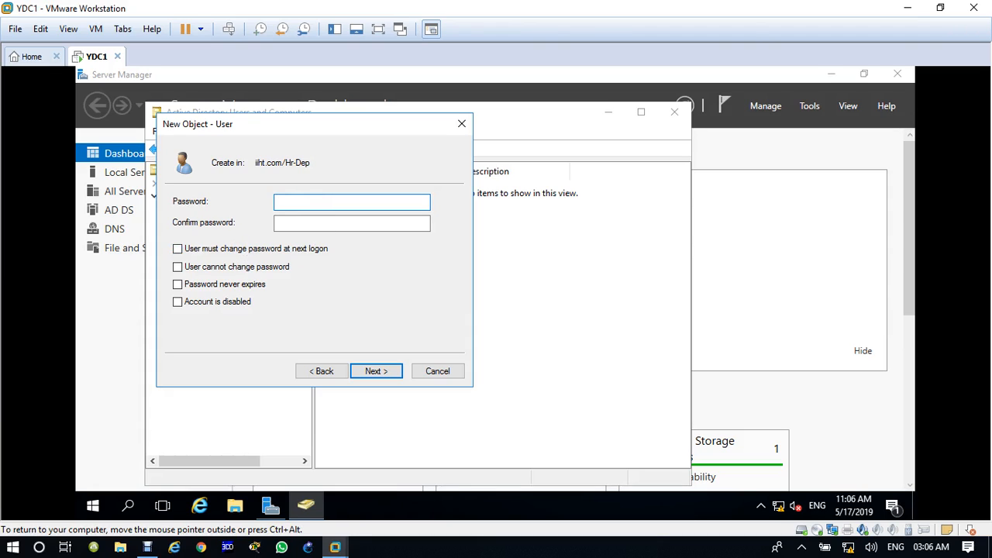
type("•••••••")
key("Tab")
type("••••••••")
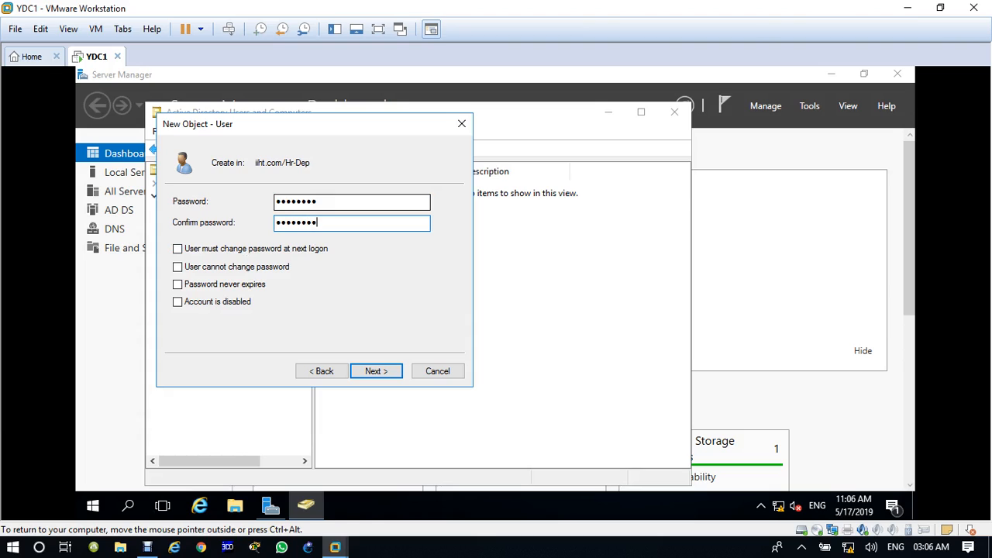
left_click(377, 371)
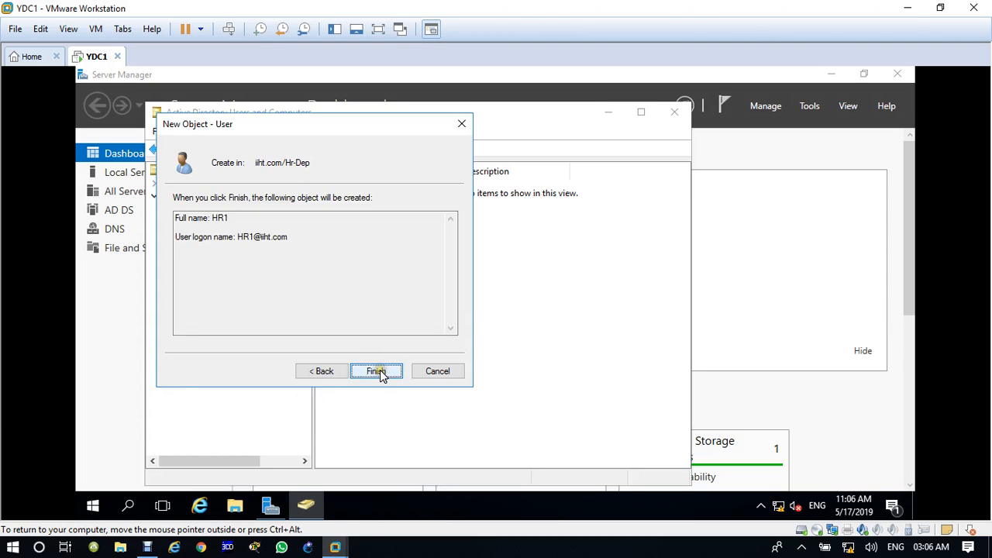
left_click(377, 372)
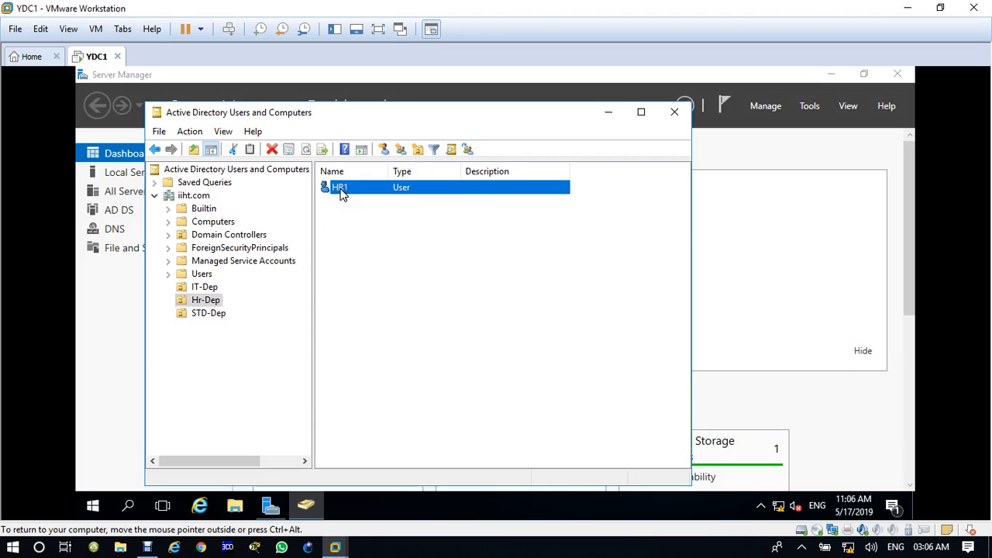
Copy HR1 to create user HR2 with a password, then show IT-Dep.
right_click(341, 194)
left_click(378, 199)
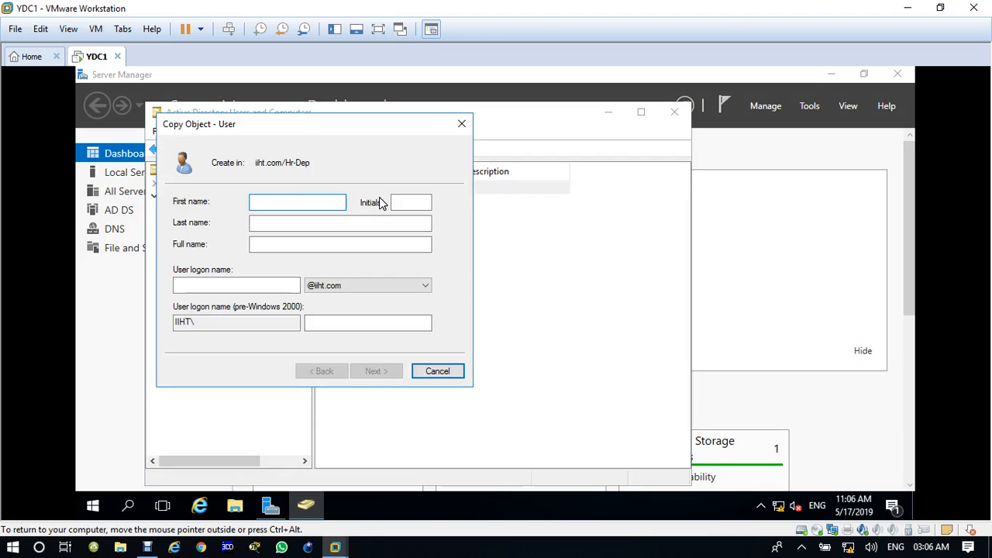
type("HR2")
key("Tab")
key("Tab")
key("Tab")
key("Tab")
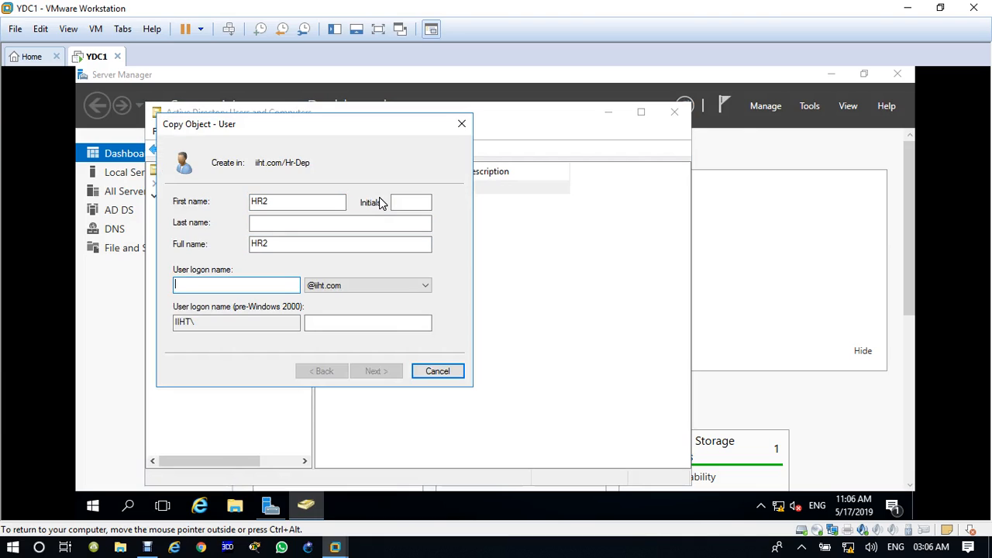
type("HR2")
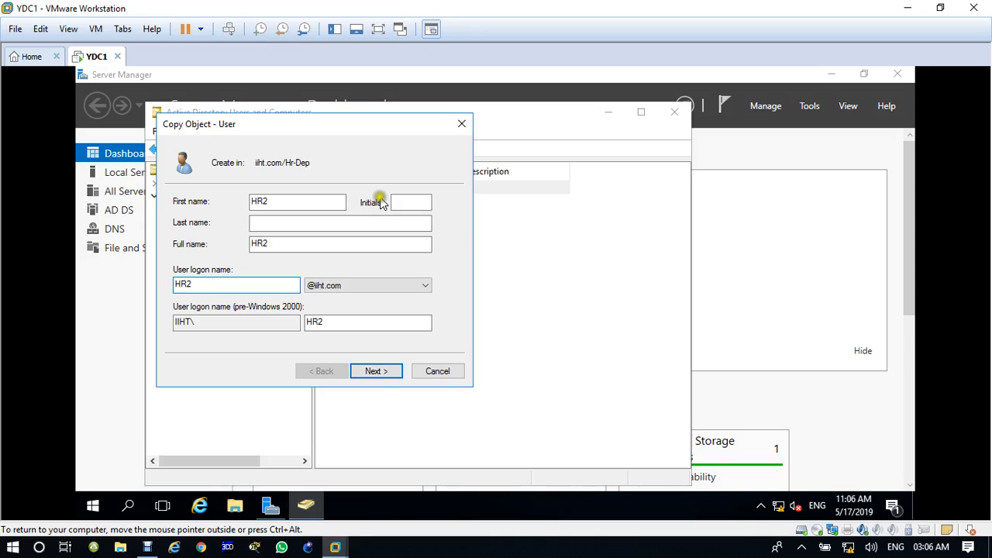
left_click(388, 371)
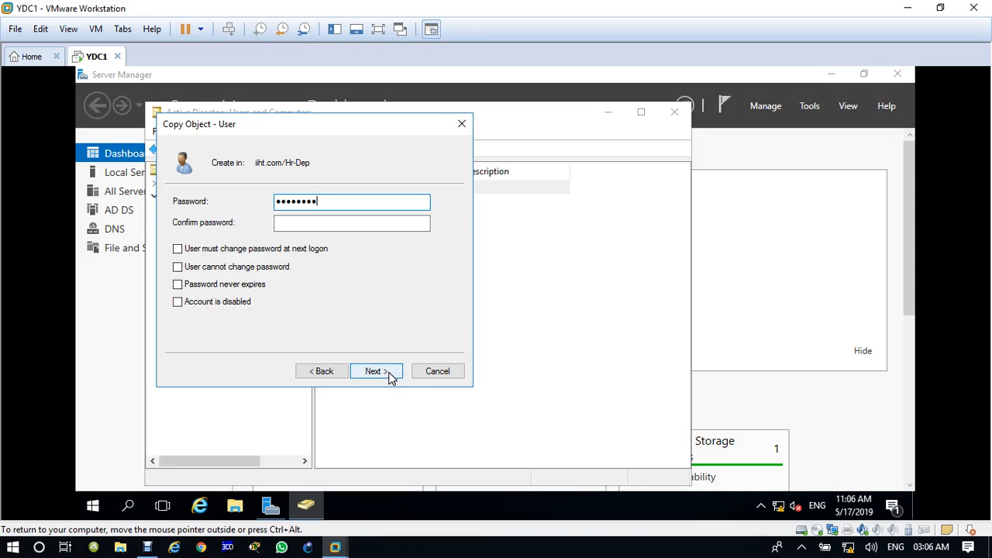
key("Tab")
type("Pa")
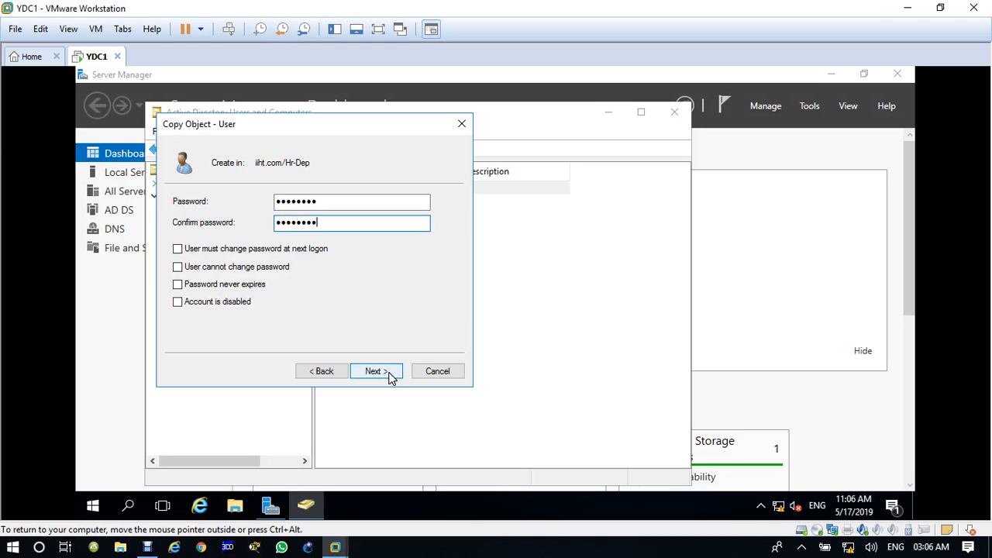
left_click(390, 373)
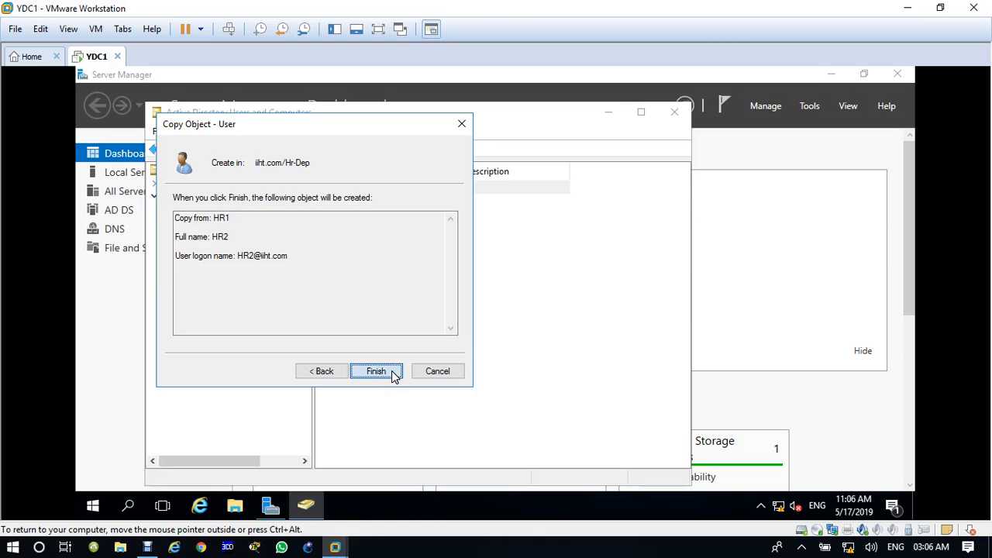
left_click(377, 371)
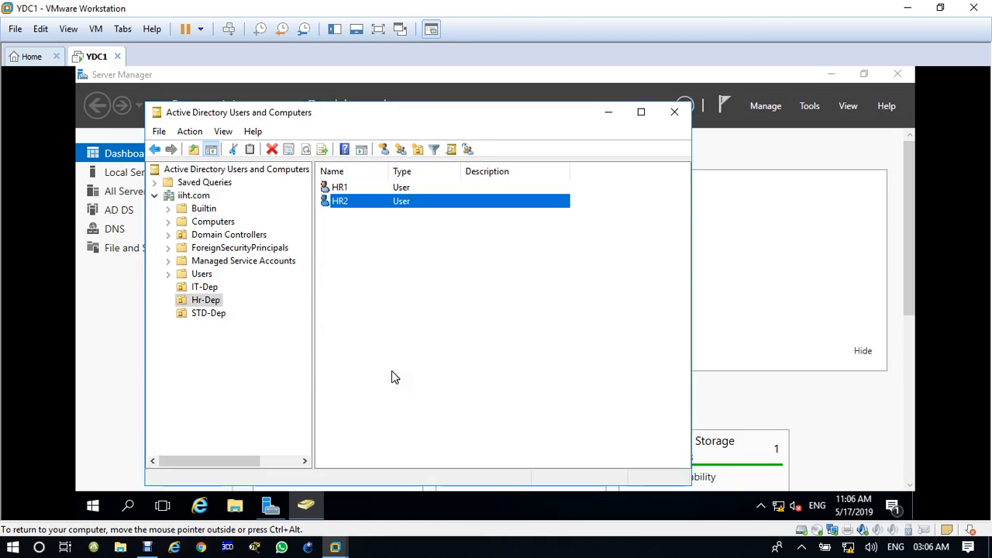
left_click(208, 288)
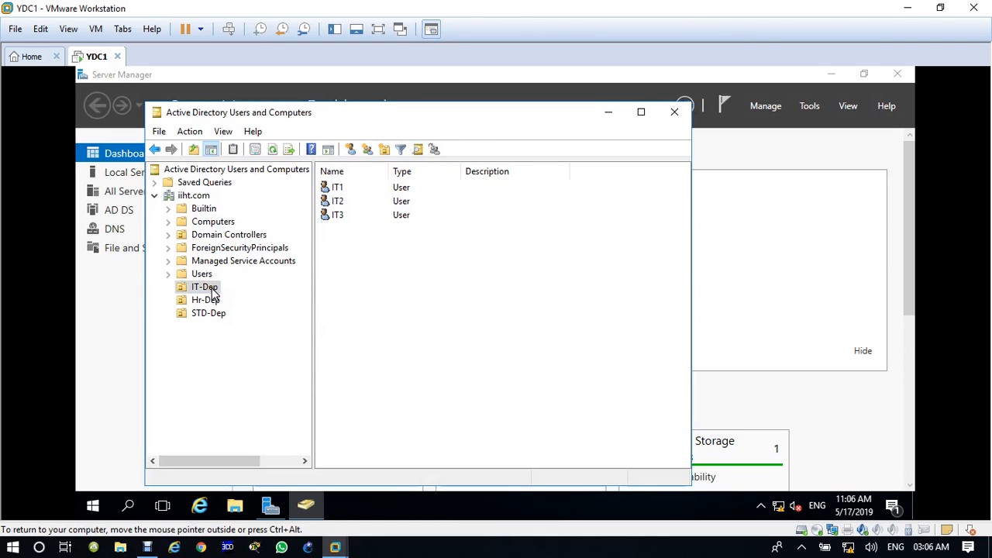
In STD-Dep, create user STD1 with a password, clearing 'must change password at next logon'.
left_click(217, 316)
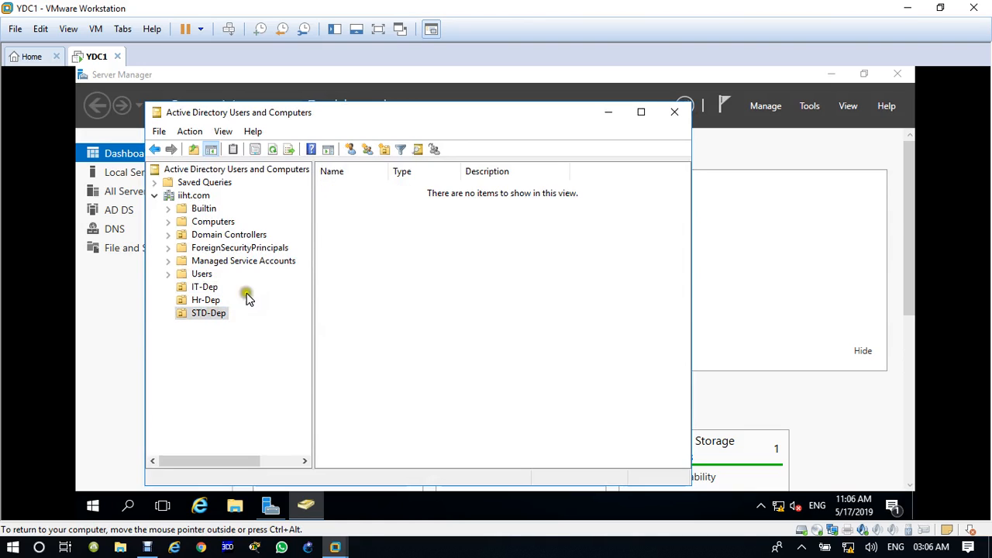
left_click(350, 149)
type("S")
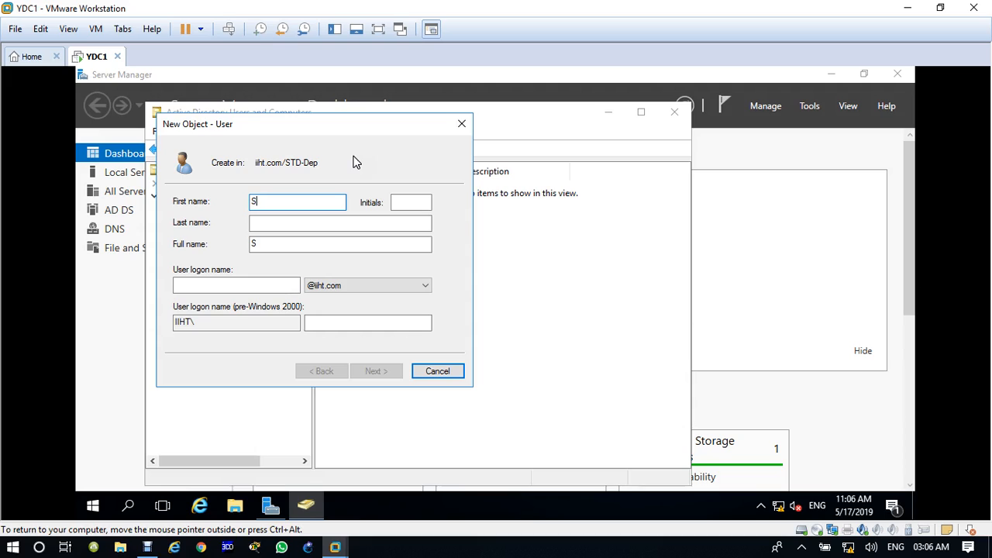
type("TD1")
left_click(268, 284)
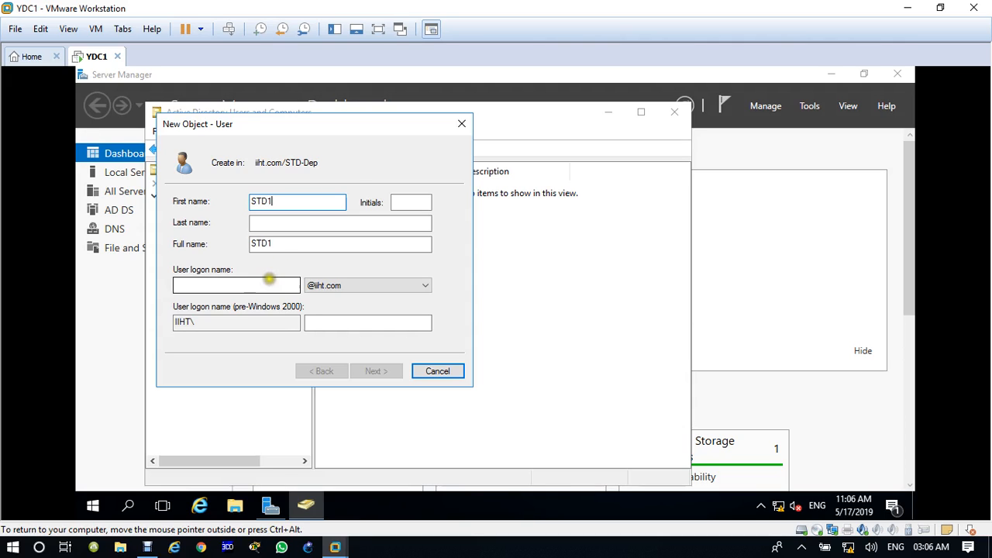
type("STD1")
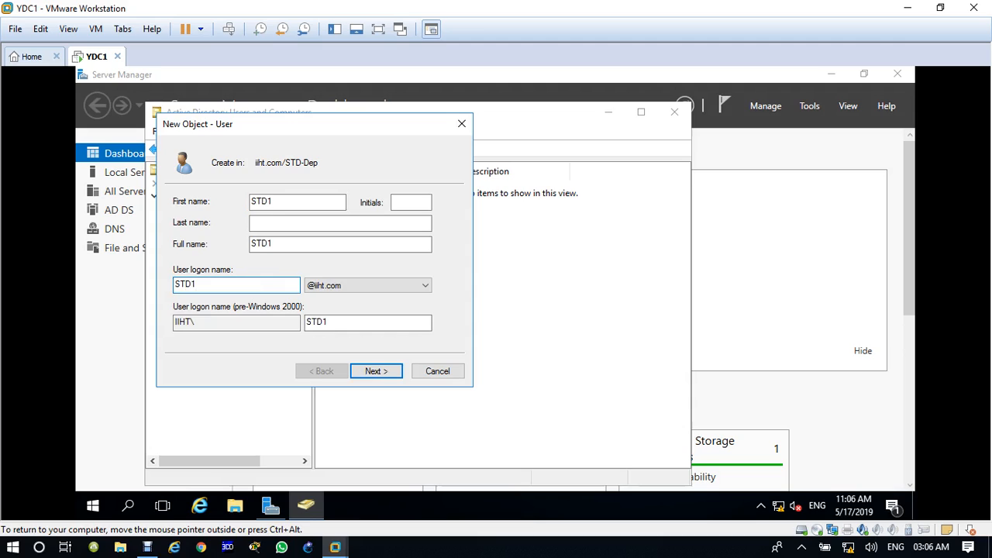
key("Return")
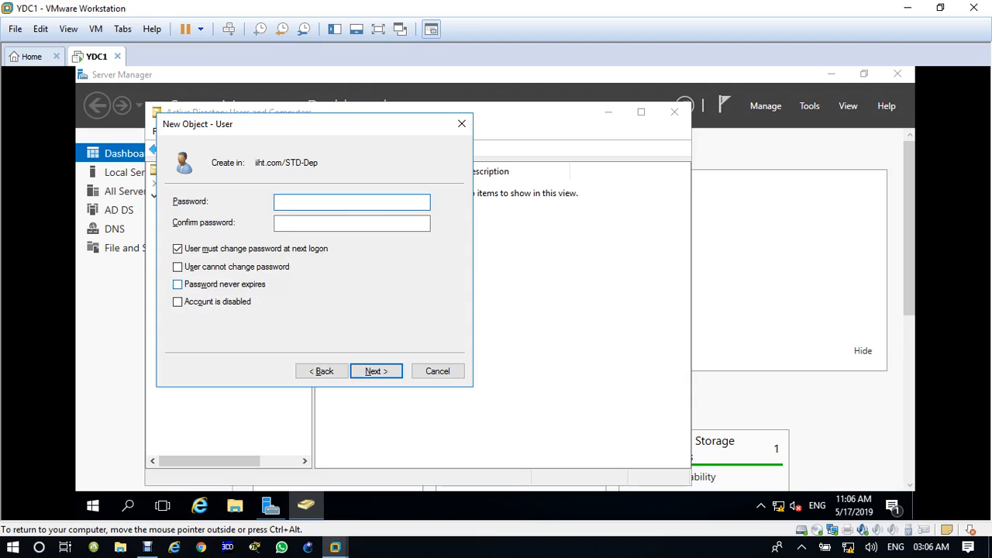
type("••••••••")
key("Tab")
type("•")
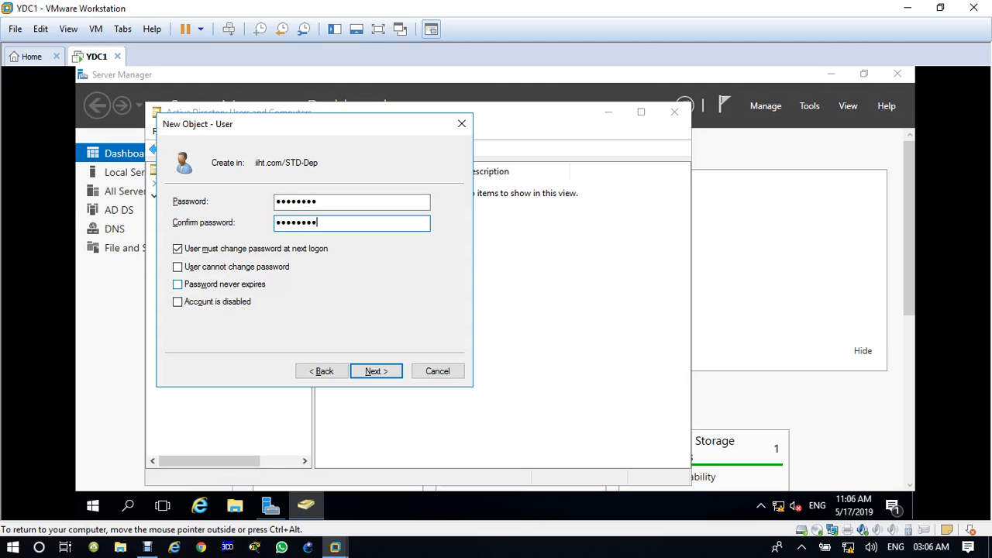
left_click(239, 249)
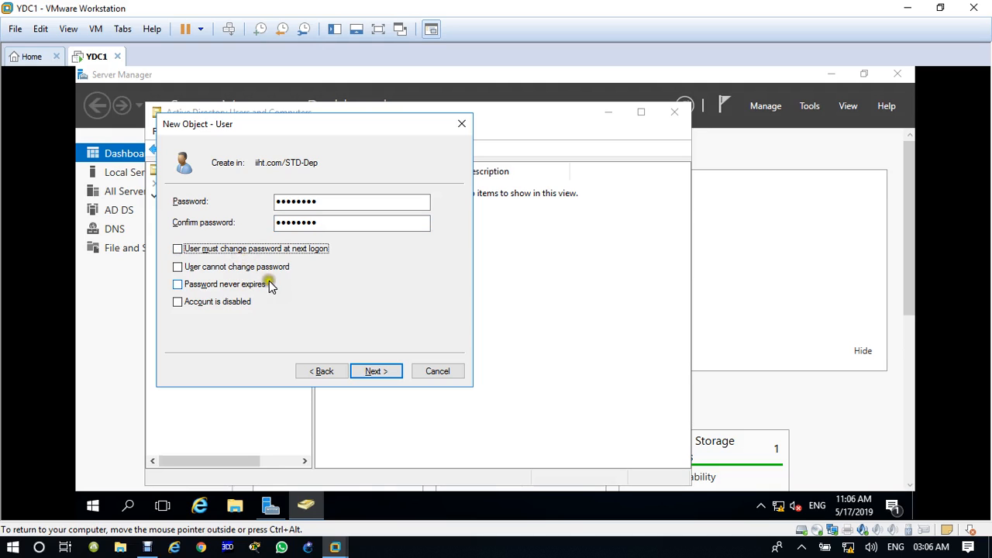
left_click(375, 371)
left_click(377, 371)
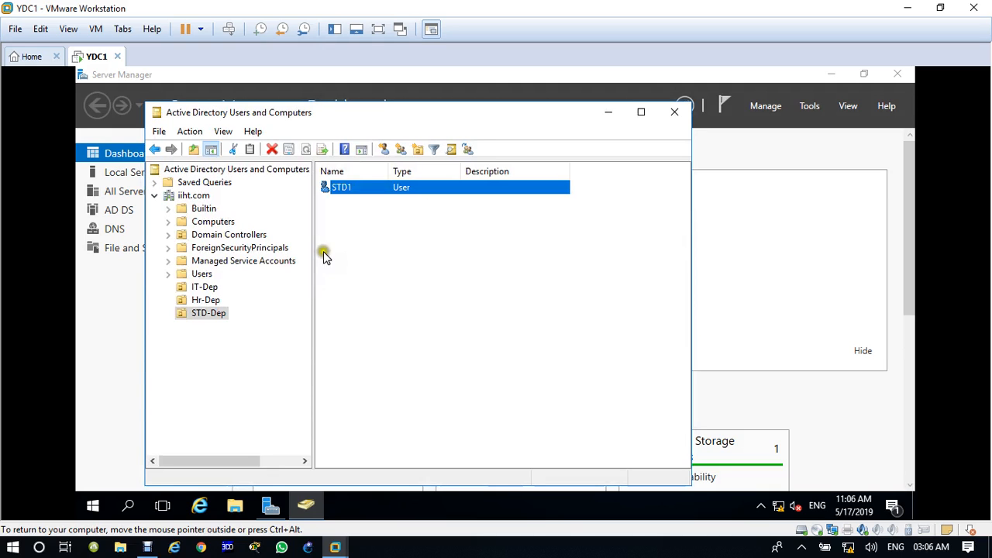
Copy STD1 into a new user, dismissing the logon-name-already-in-use warning.
right_click(345, 194)
left_click(349, 199)
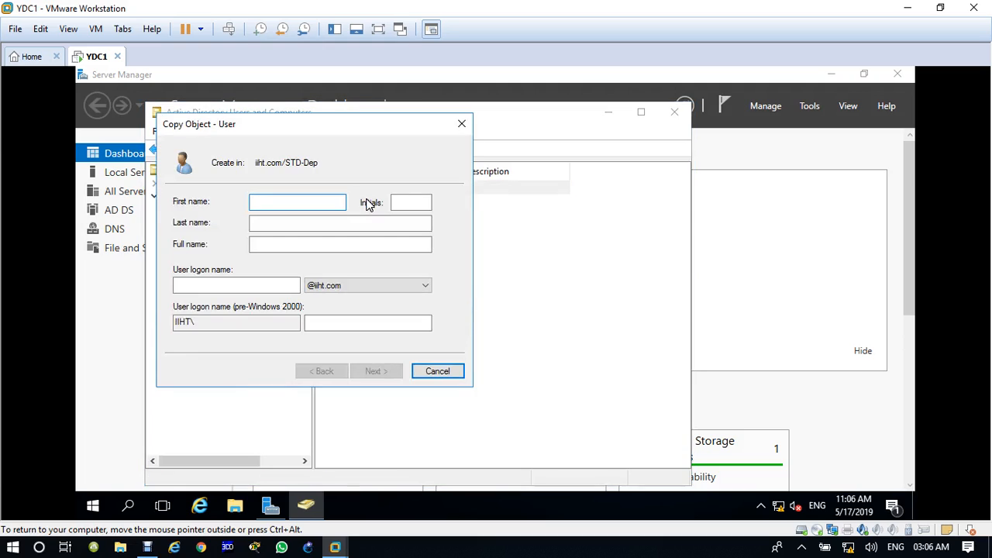
type("STD1")
key("Tab")
key("Tab")
key("Tab")
key("Tab")
type("S")
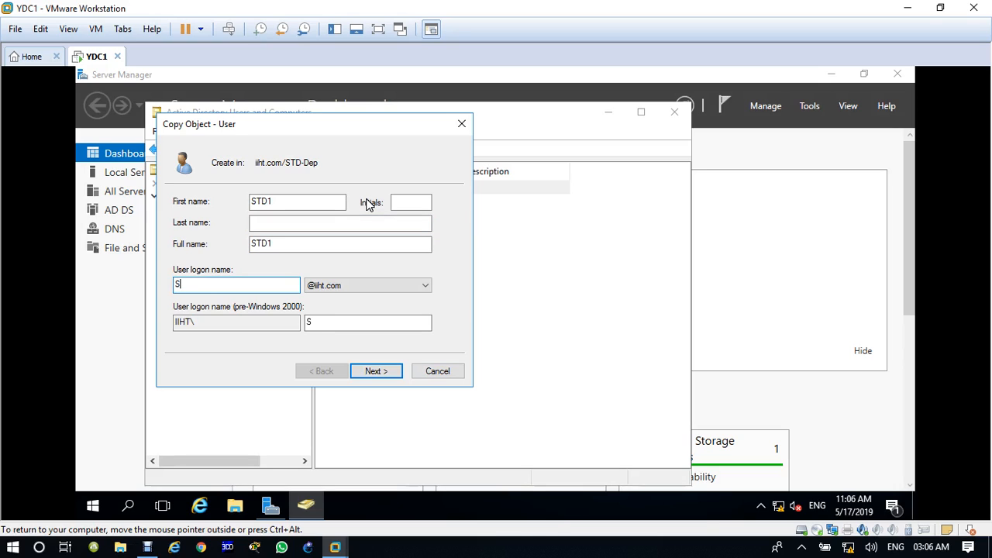
key("Return")
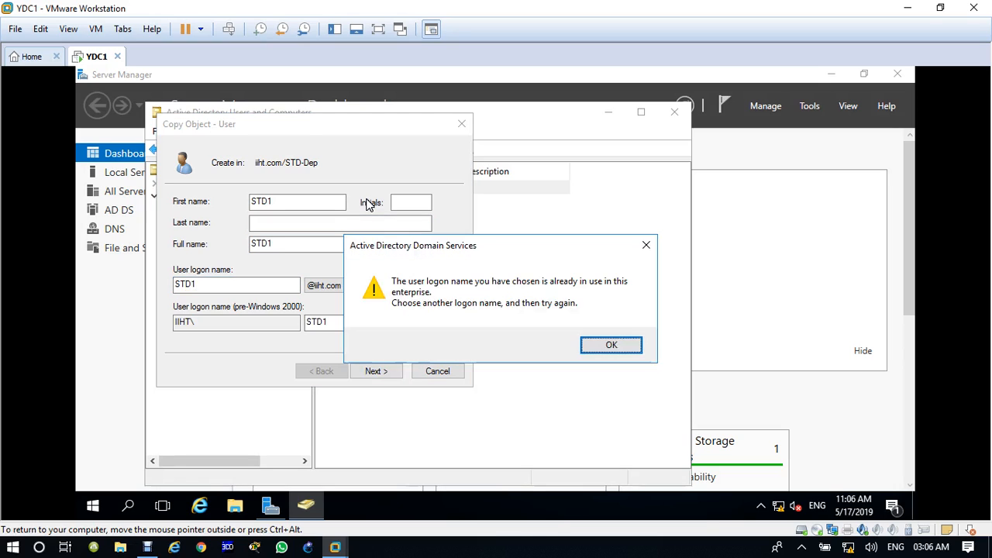
left_click(620, 345)
Rename the copy to STD2 with logon name STD2, set a password and finish.
left_click(284, 203)
key("BackSpace")
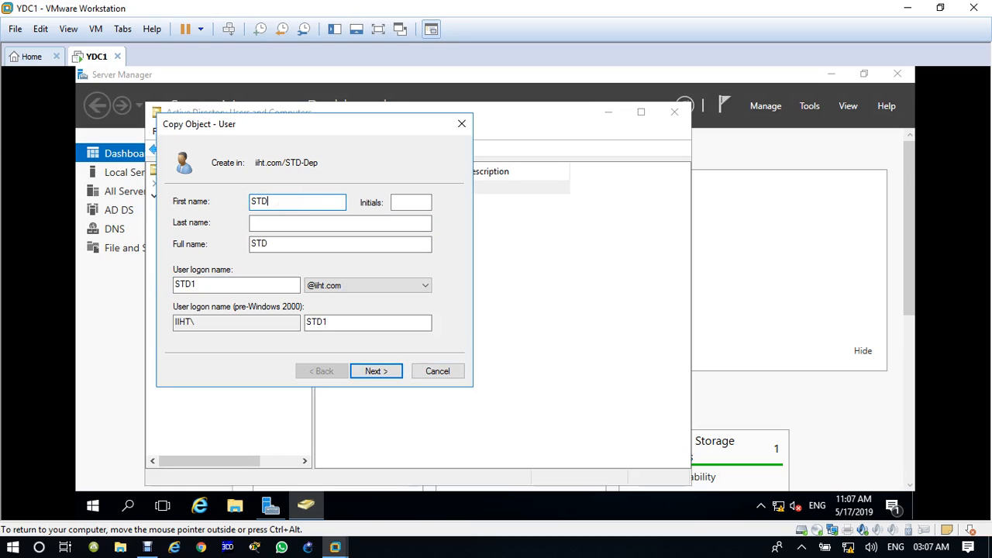
type("2")
left_click(220, 284)
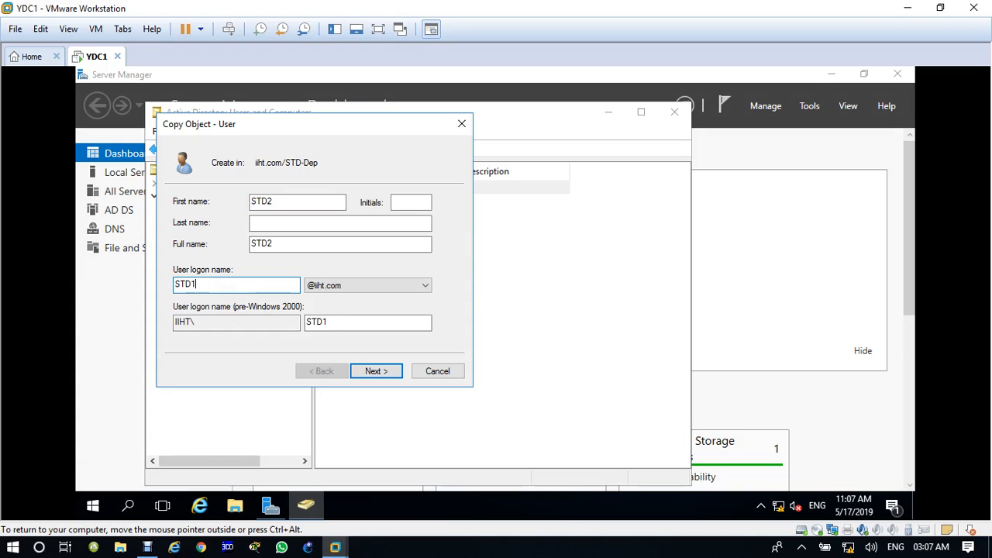
type("2")
left_click(375, 372)
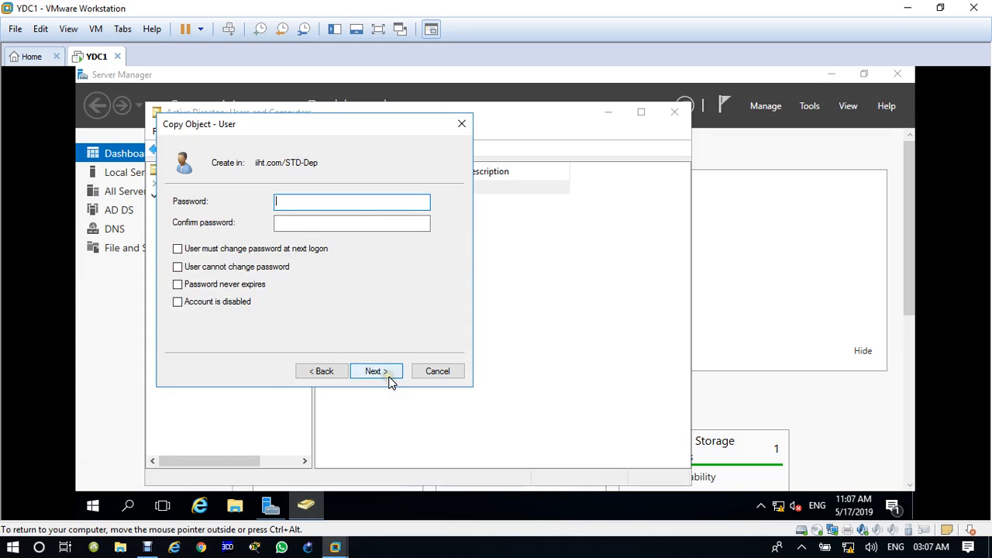
left_click(376, 371)
left_click(321, 371)
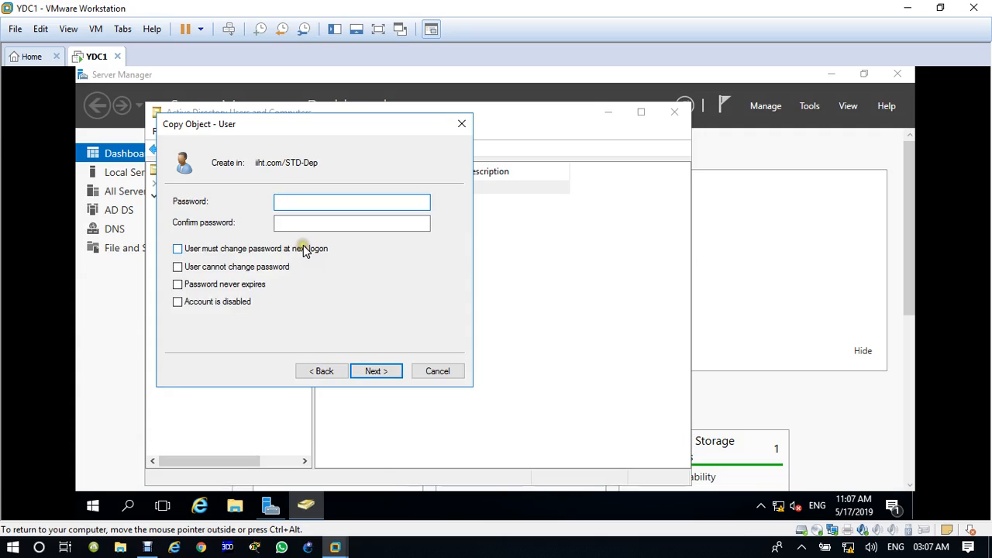
type("P")
key("Tab")
type("Pa$$w0")
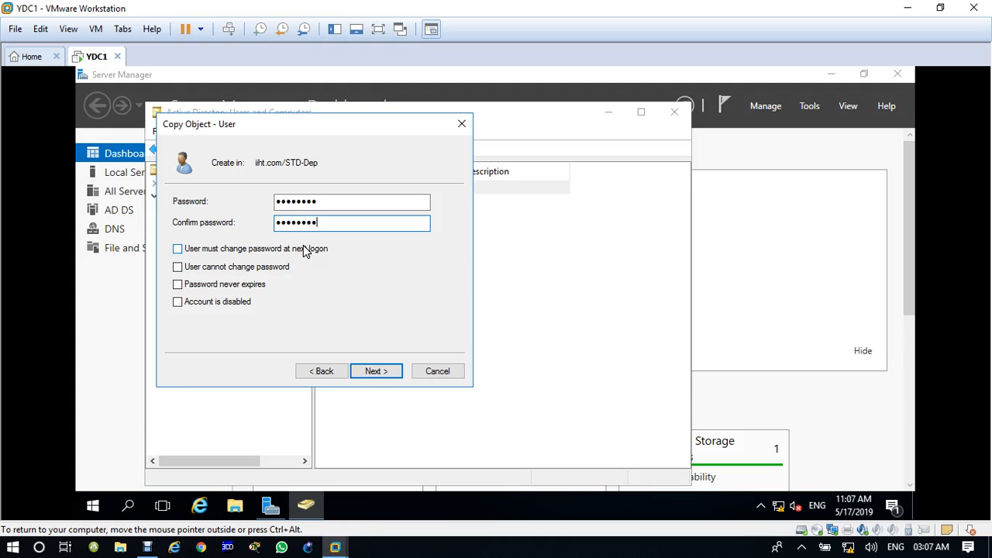
key("Return")
key("Return")
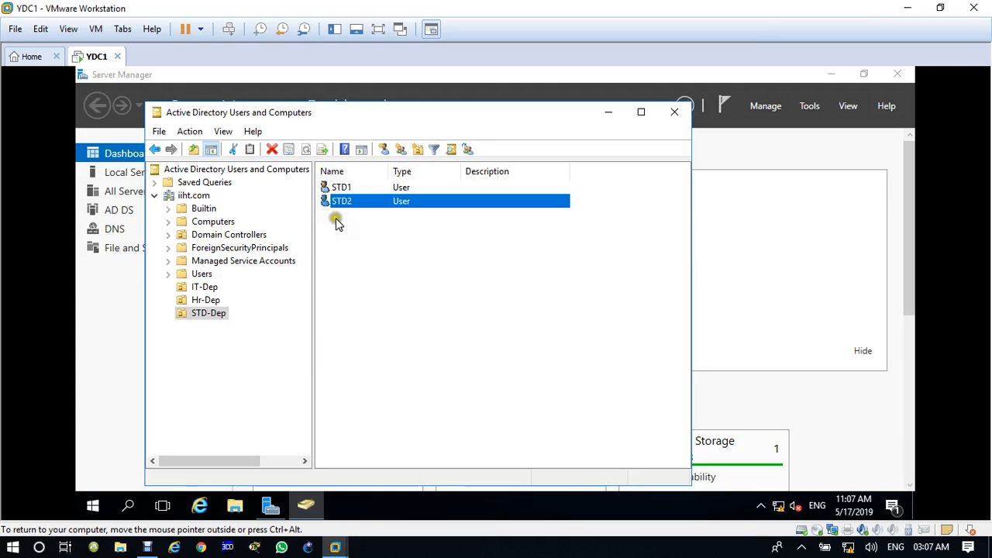
Copy STD2 as user STD3 with logon name STD3, dismissing the password-complexity error.
right_click(341, 207)
left_click(360, 209)
type("STD")
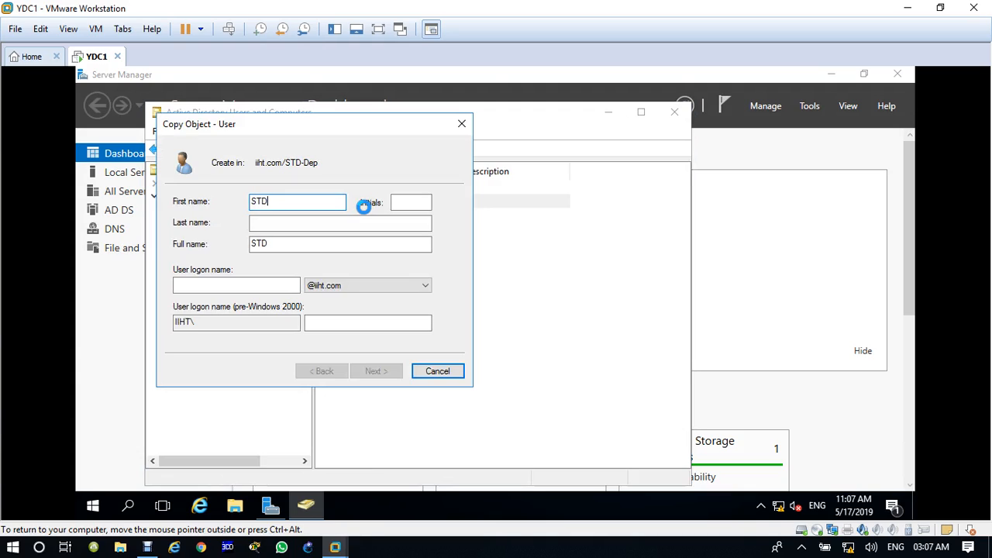
key("Tab")
key("Tab")
key("Tab")
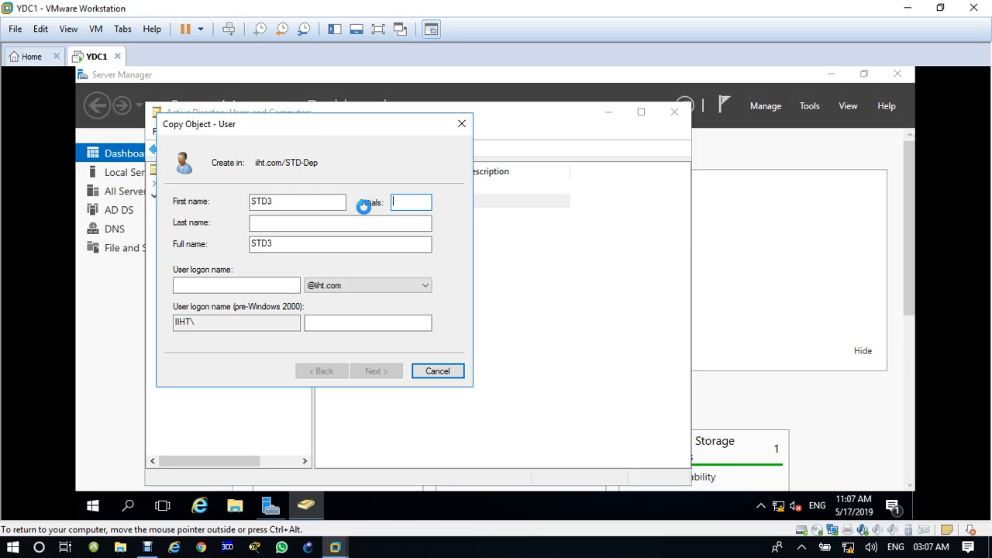
key("Tab")
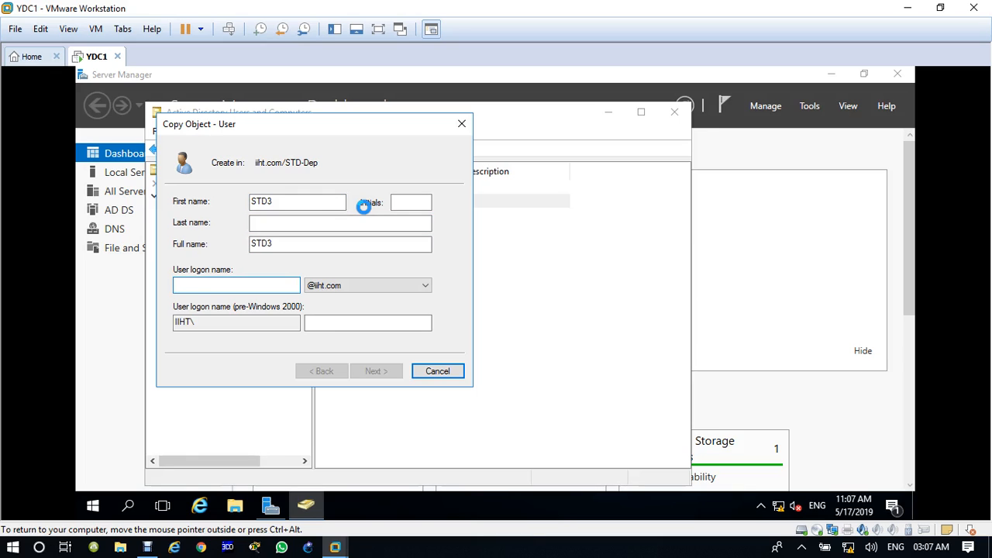
type("STD")
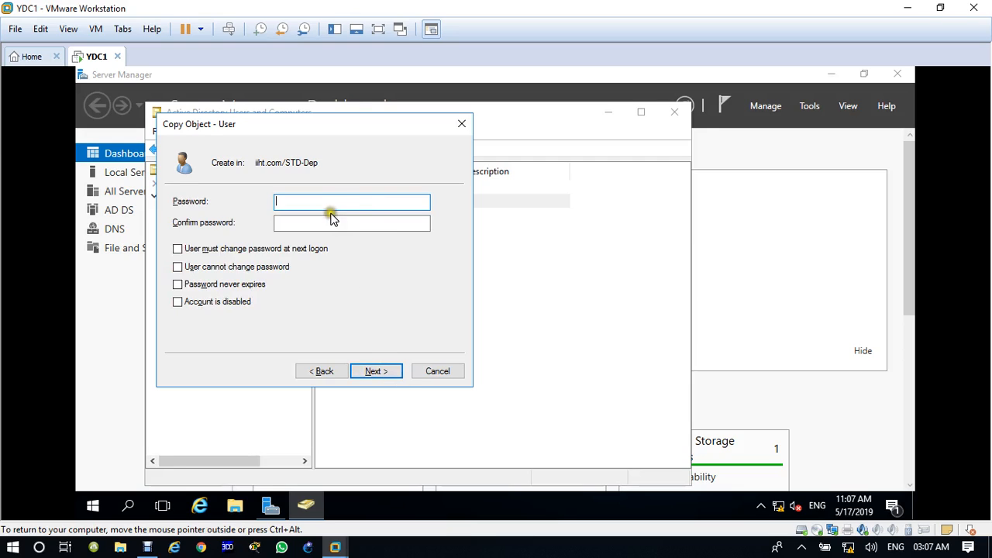
left_click(394, 375)
left_click(393, 373)
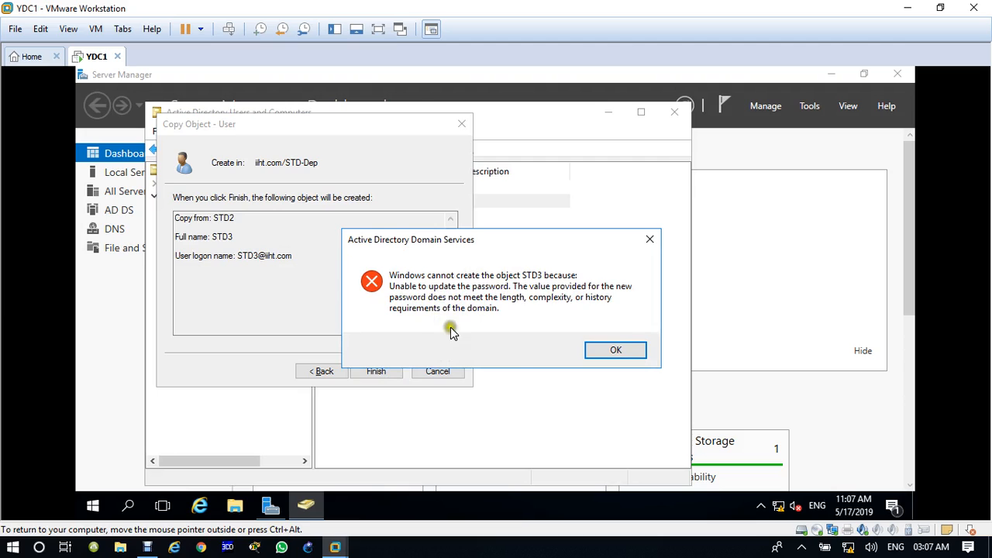
left_click(616, 349)
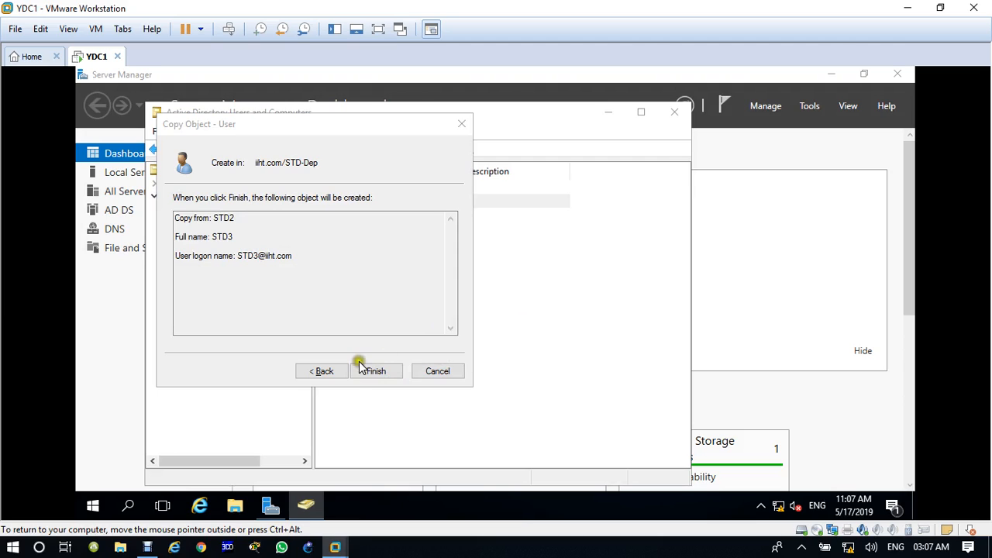
Enter a complex password for STD3, finish the account, then show IT-Dep.
left_click(338, 371)
type("P")
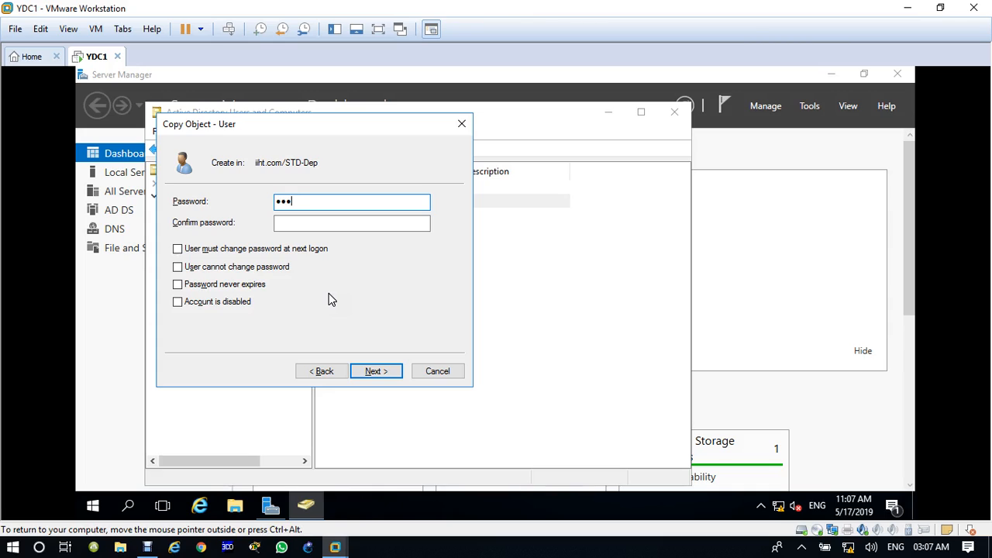
type("d")
key("Tab")
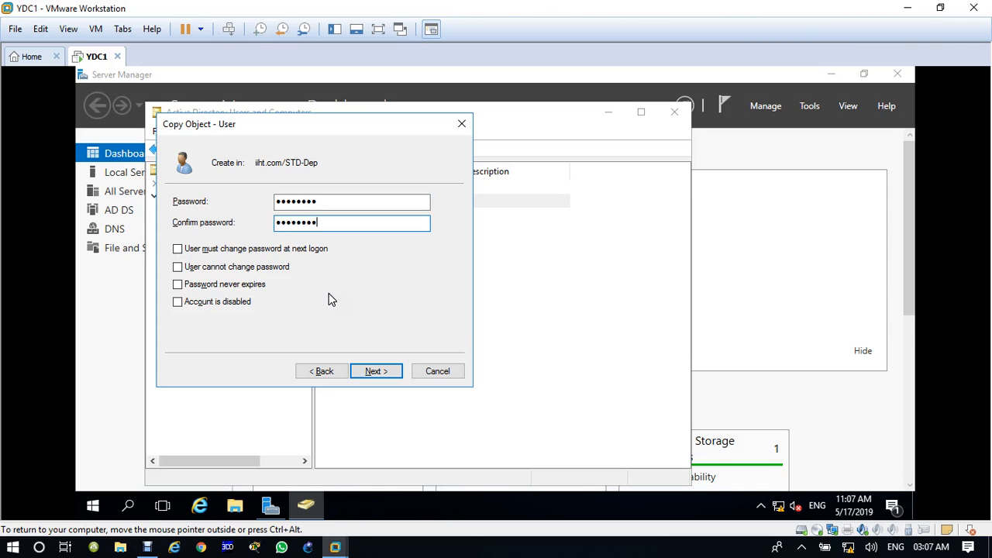
key("Return")
left_click(376, 372)
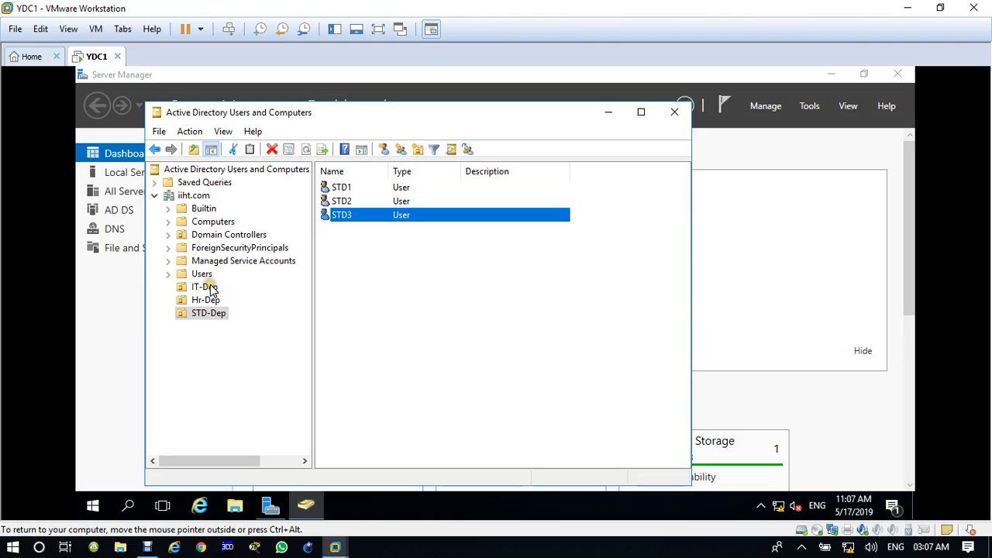
left_click(205, 287)
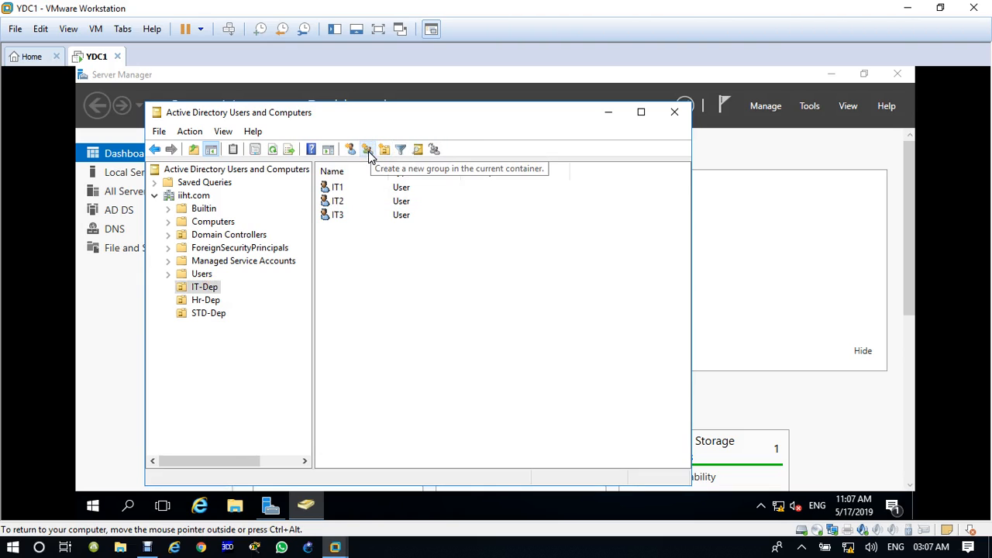
Create ITGroup in IT-Dep as a Global Security group.
left_click(368, 151)
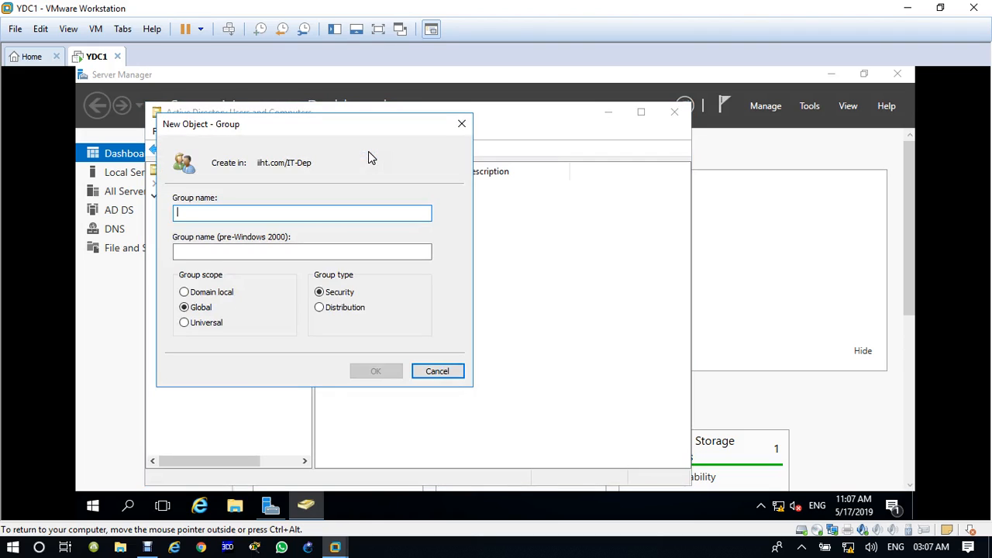
type("ITGr")
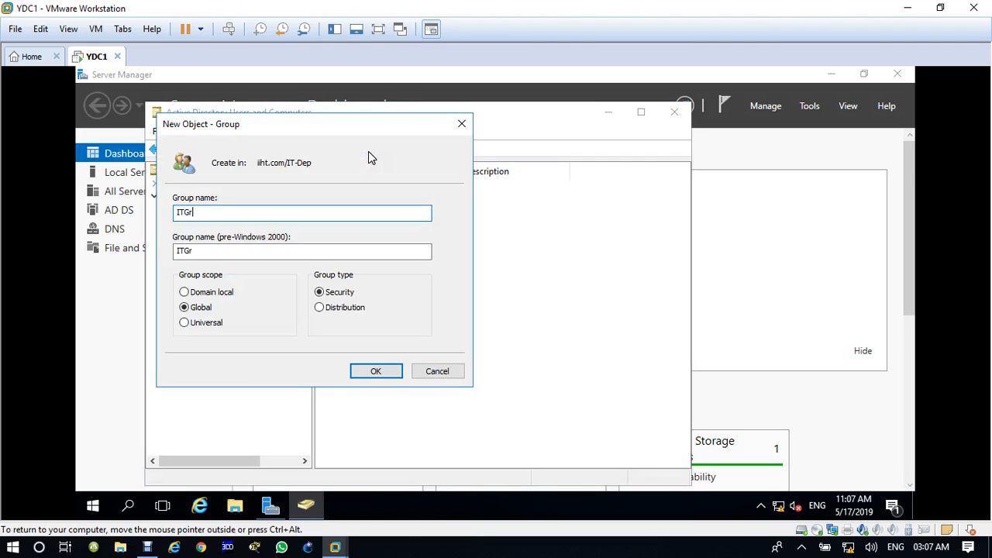
type("oup")
left_click(379, 371)
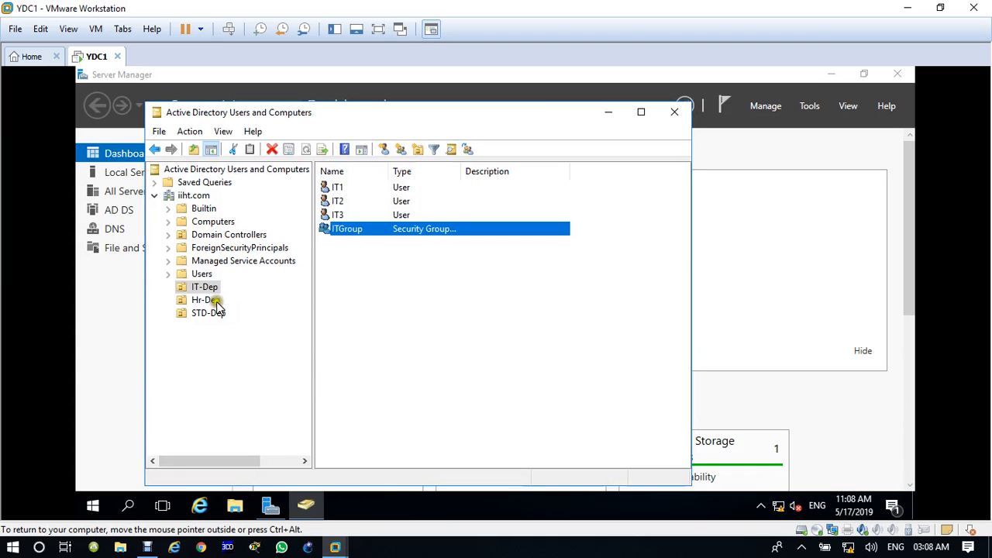
Select users IT1, IT2 and IT3 together in the IT-Dep list.
left_click(350, 262)
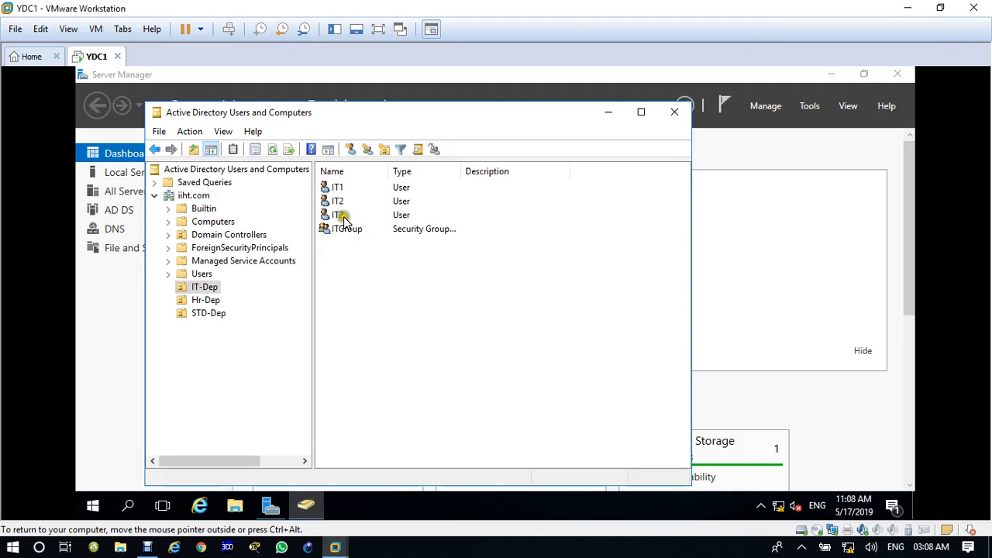
left_click(339, 191)
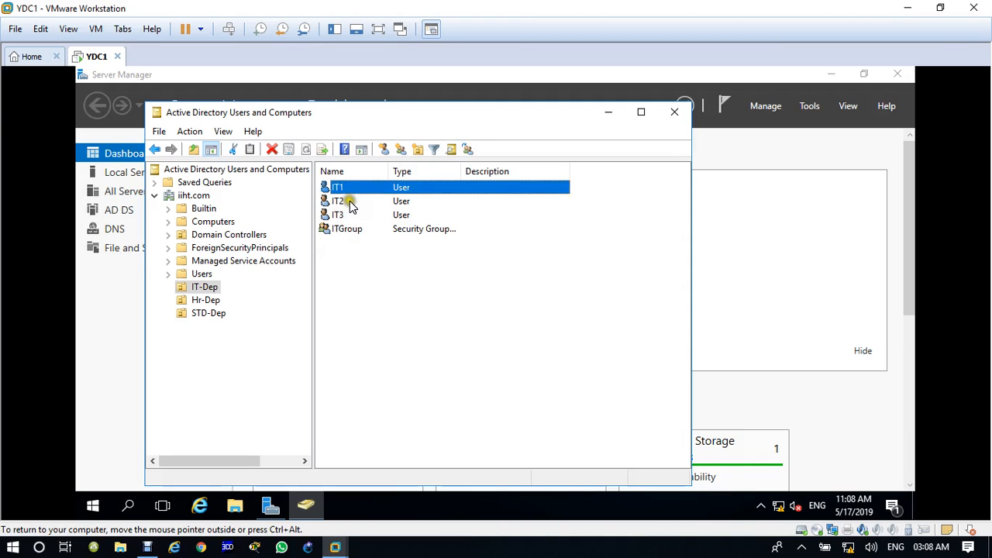
left_click(340, 202, "ctrl")
left_click(343, 215, "ctrl")
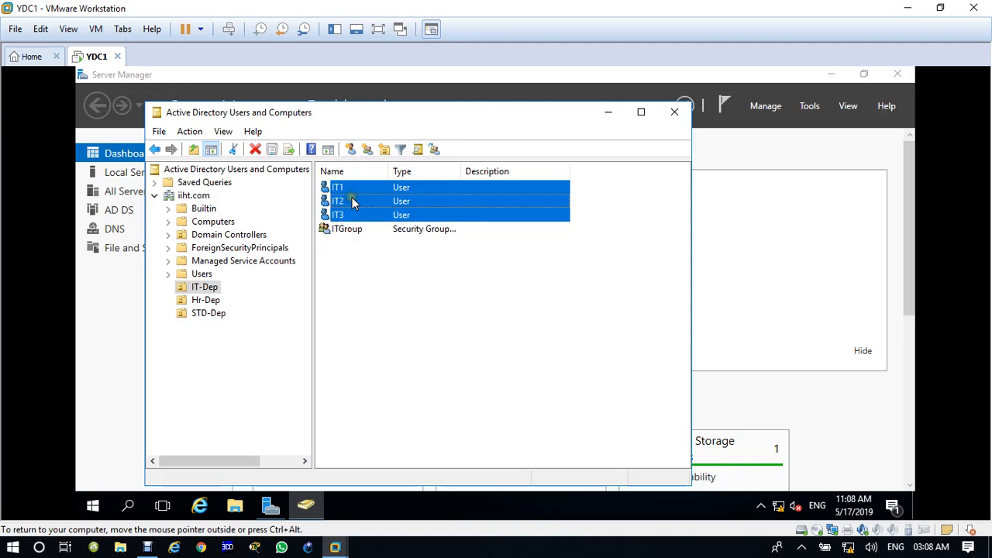
Add the three selected IT users to ITGroup, found via Advanced search.
right_click(352, 200)
left_click(385, 208)
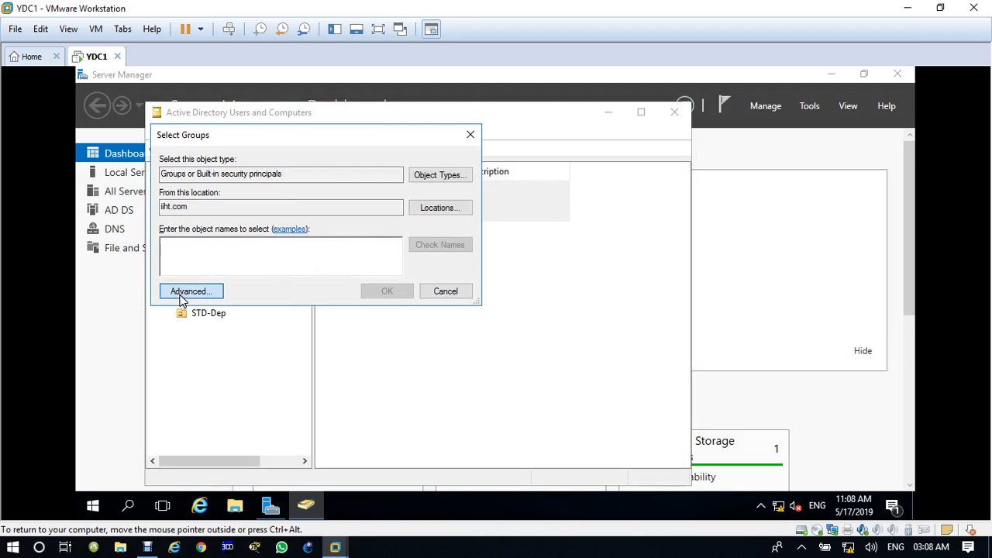
left_click(208, 296)
left_click(475, 215)
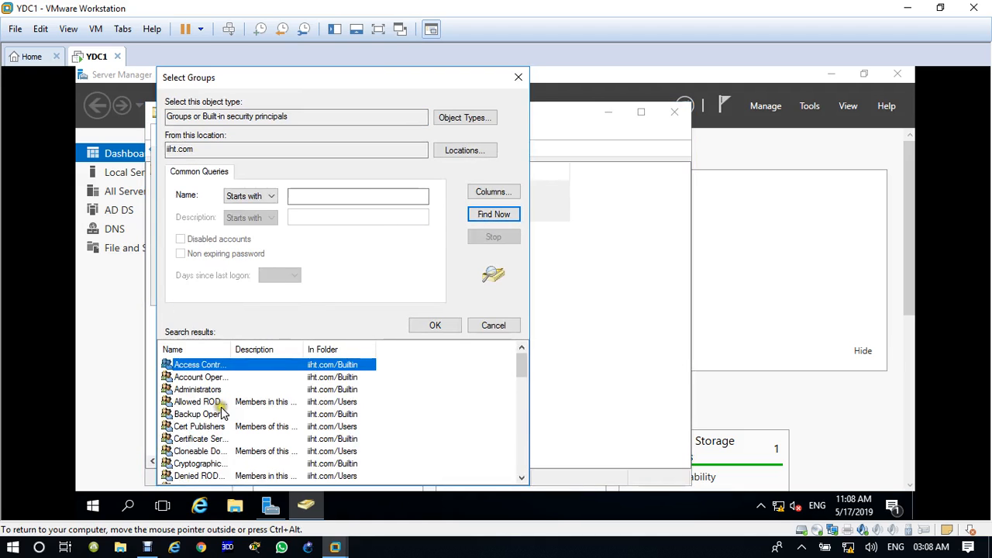
left_click(211, 404)
key("i")
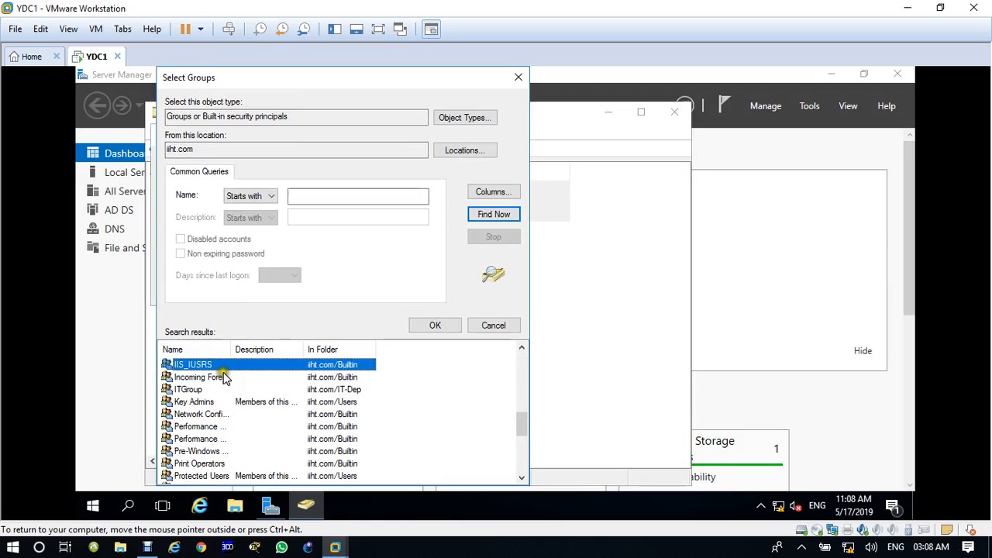
double_click(233, 351)
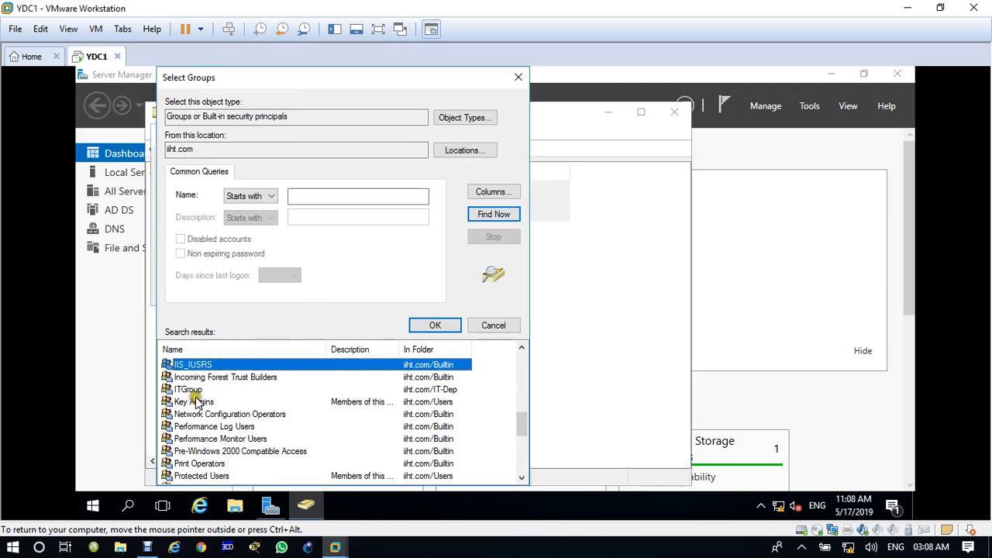
left_click(193, 389)
left_click(437, 329)
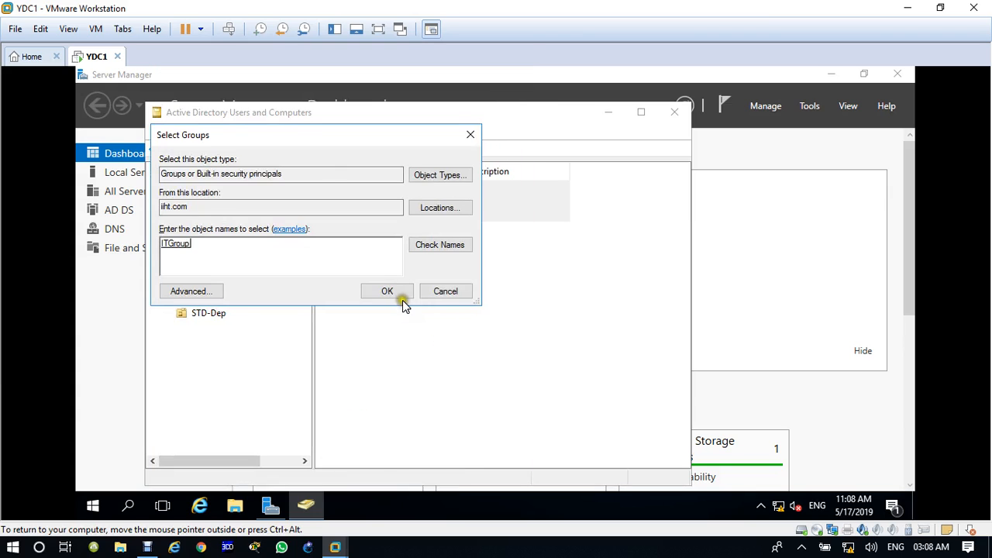
left_click(401, 299)
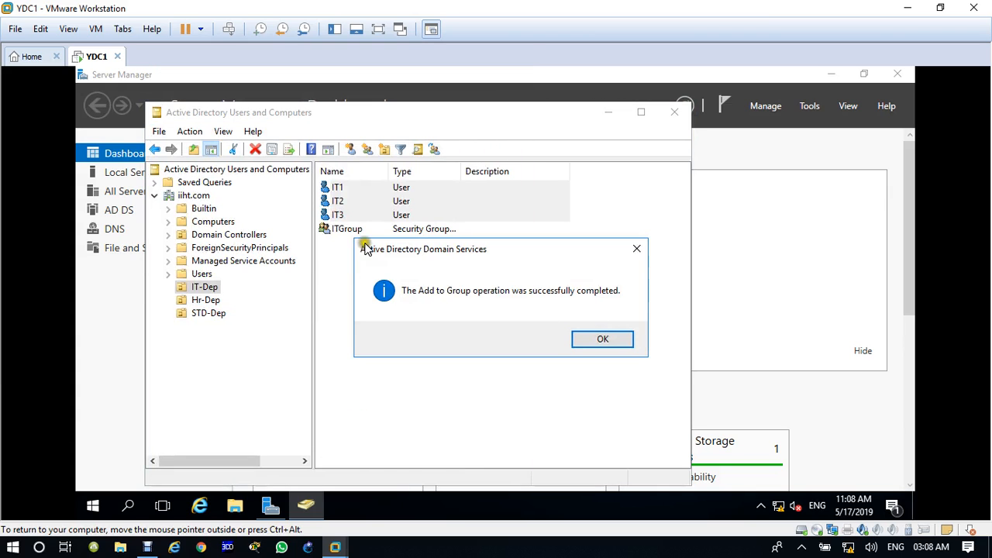
left_click(590, 340)
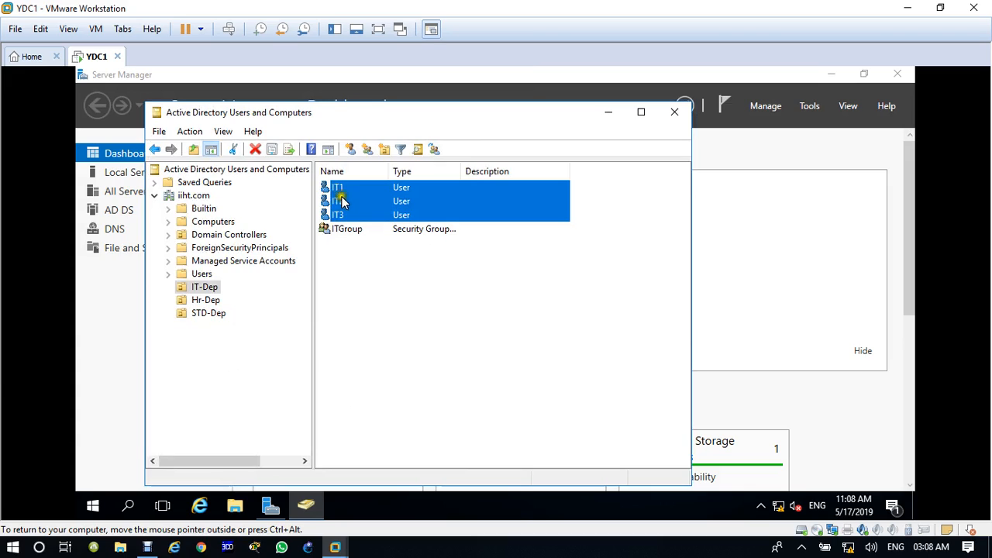
left_click(350, 265)
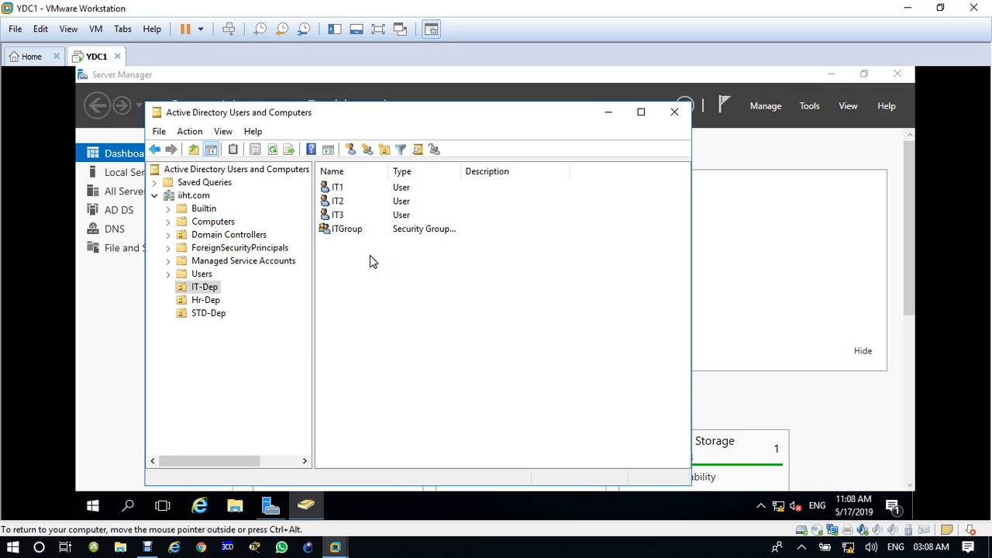
Close the Active Directory Users and Computers window, revealing the Server Manager dashboard.
left_click(678, 113)
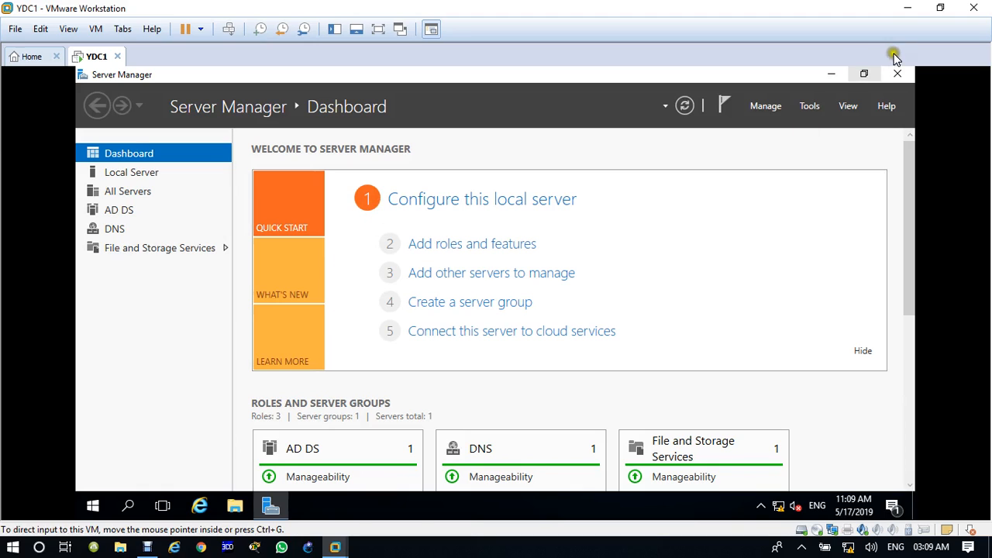
Take a YDC1 snapshot named WITH-AD after NEW-OS, then close the snapshot manager.
left_click(303, 32)
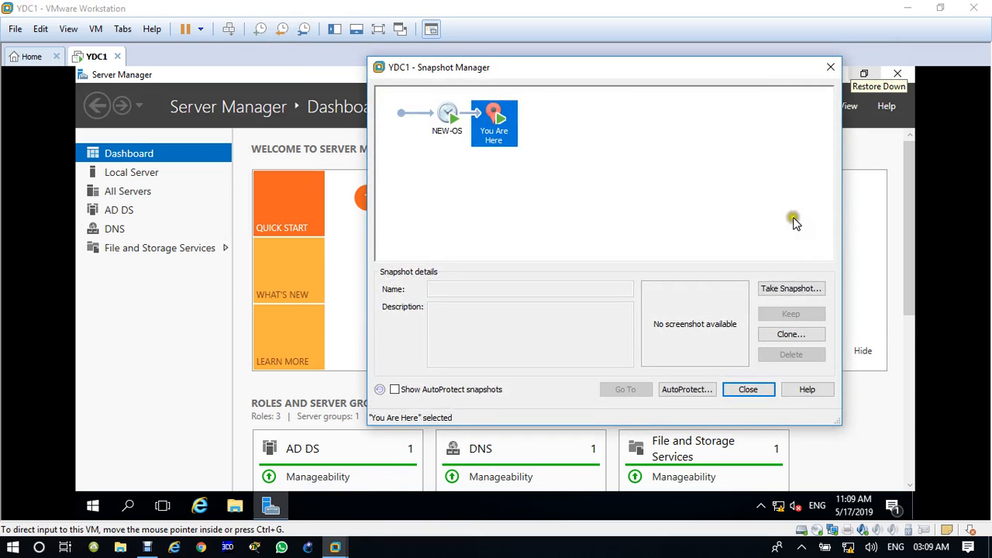
left_click(806, 288)
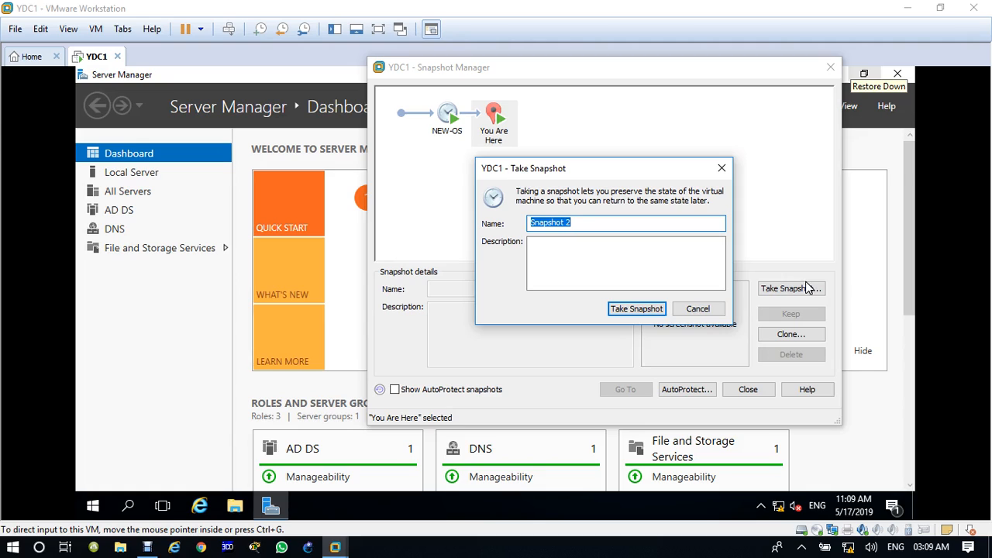
type("WITH-AD")
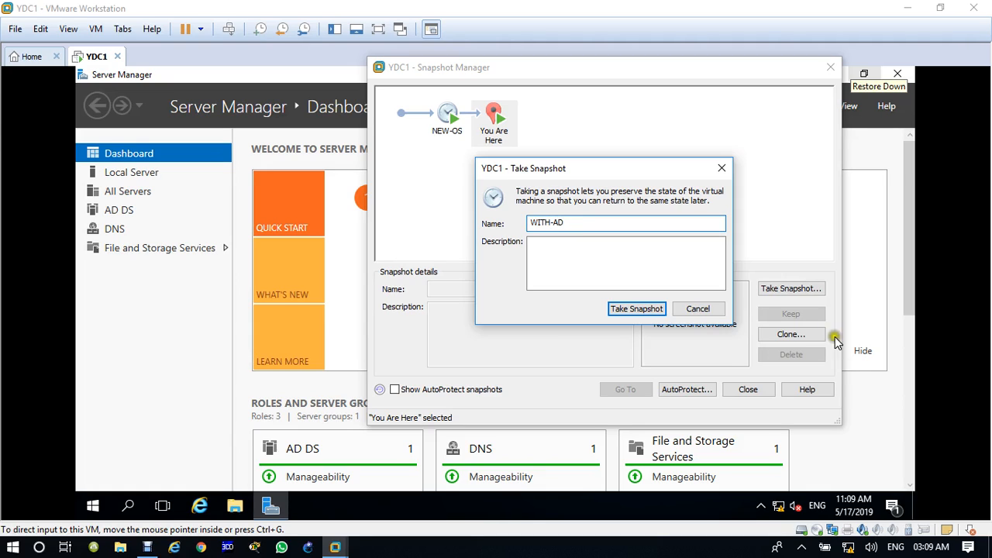
left_click(651, 310)
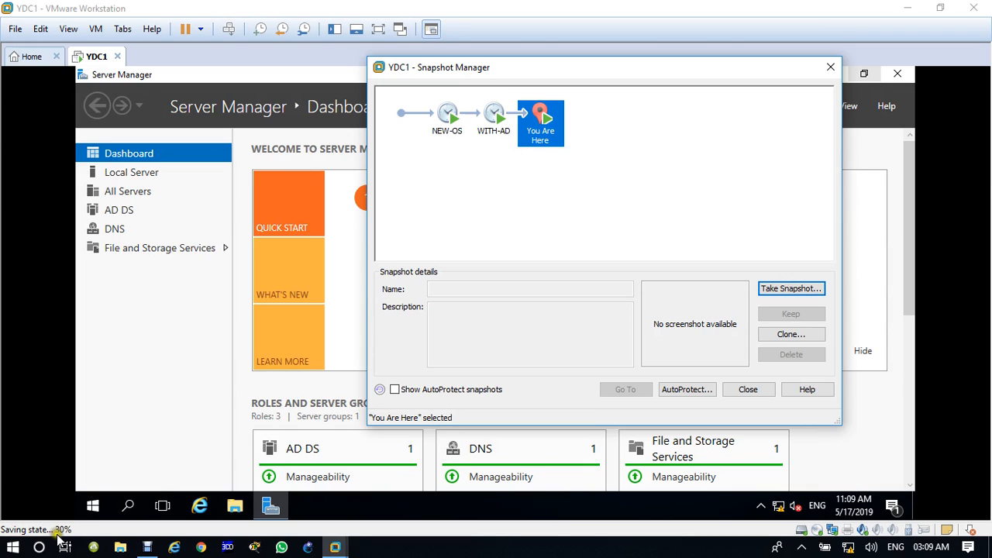
left_click(748, 394)
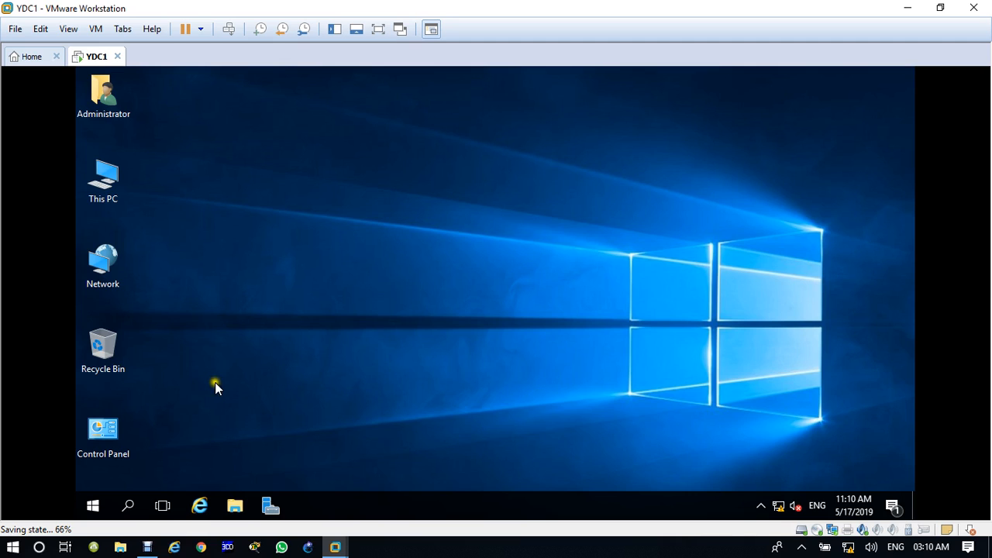
Stop the screen recording from the host taskbar.
left_click(146, 547)
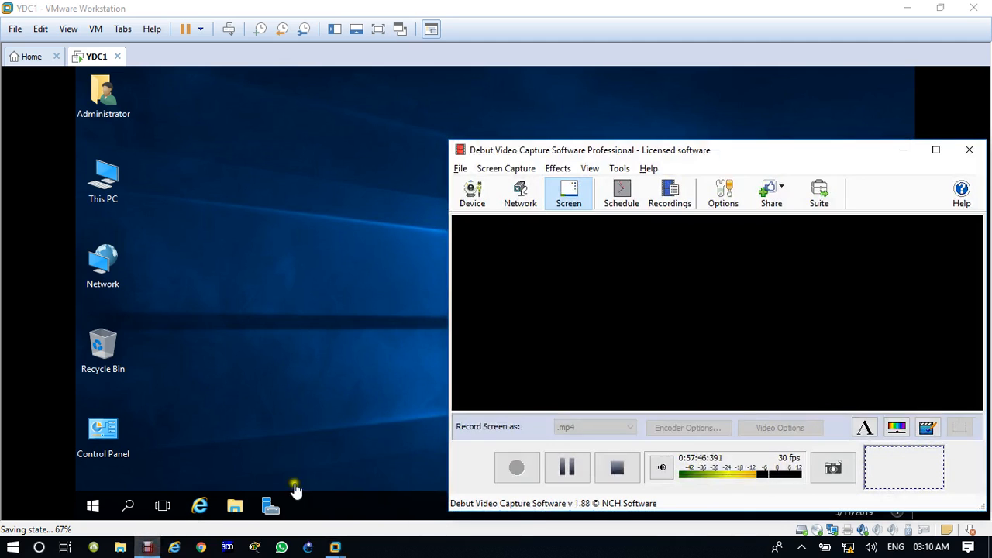